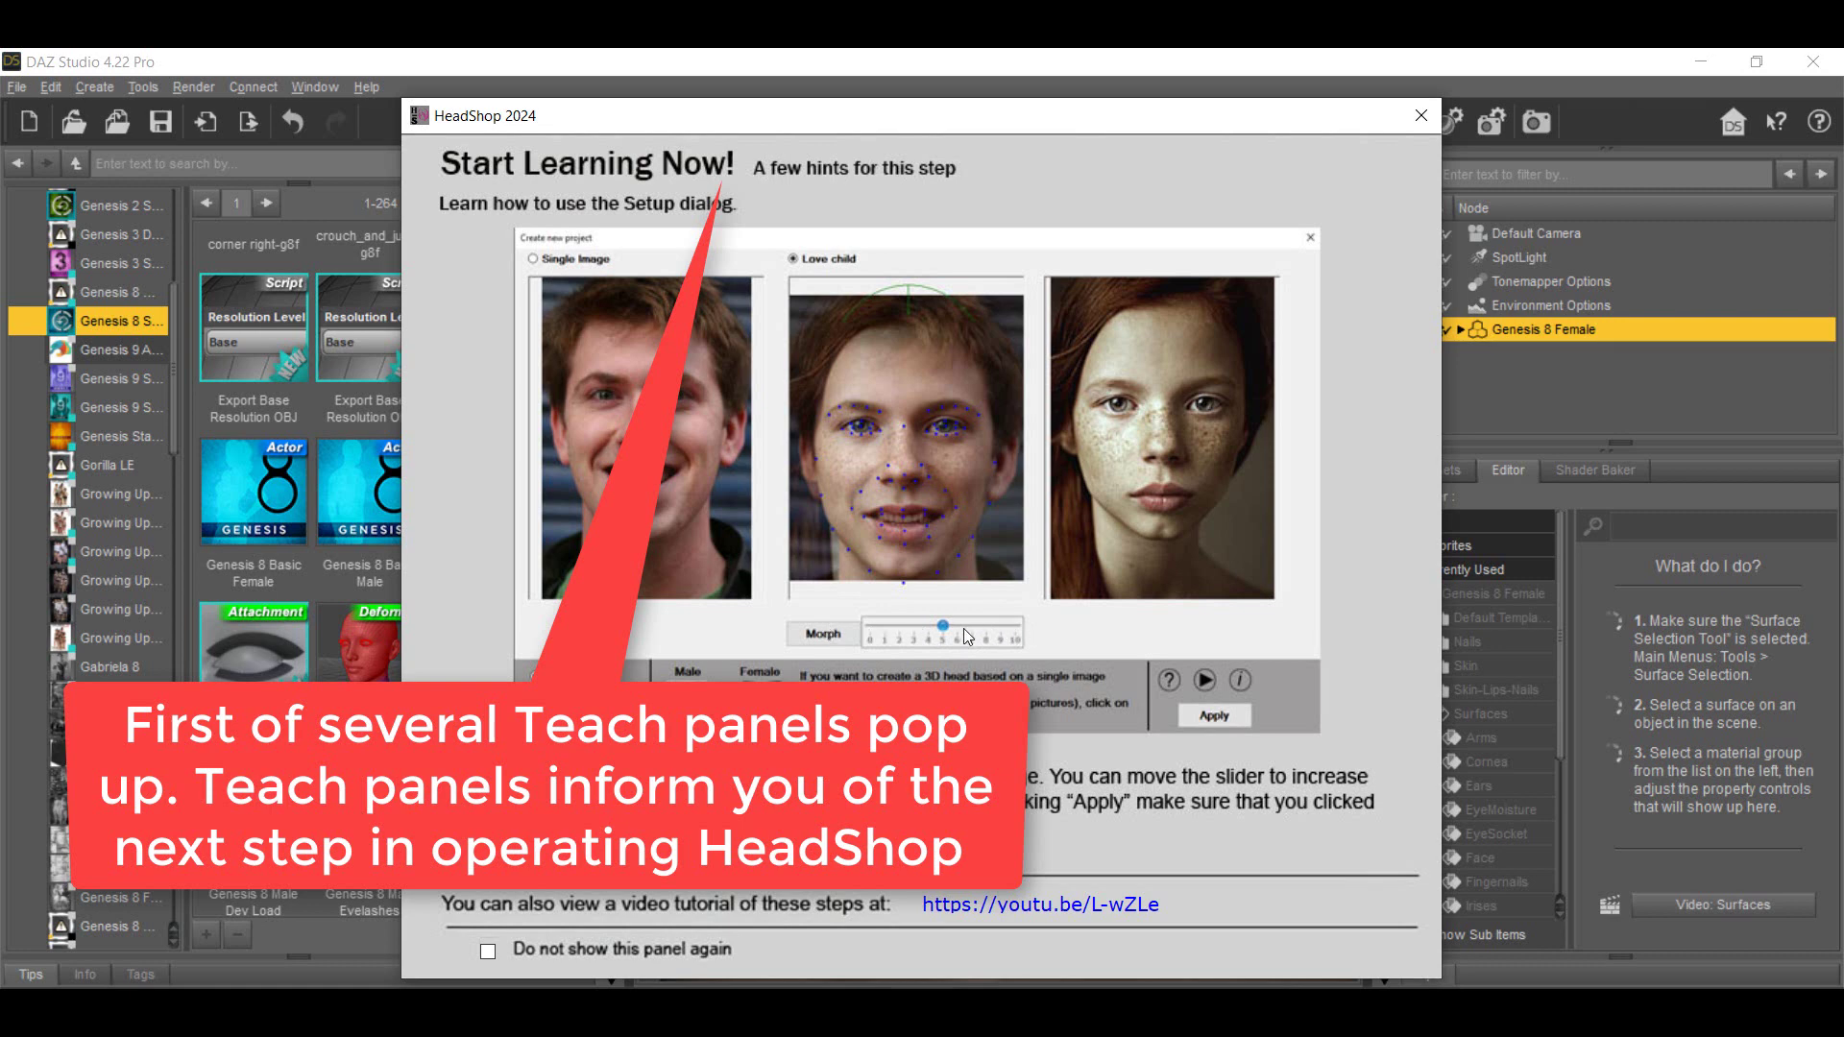
# Dismiss the hints, choose Genesis 8 Basic as the base, and load the blonde woman's portrait from the Picture4 folder as the single image
pyautogui.click(1424, 116)
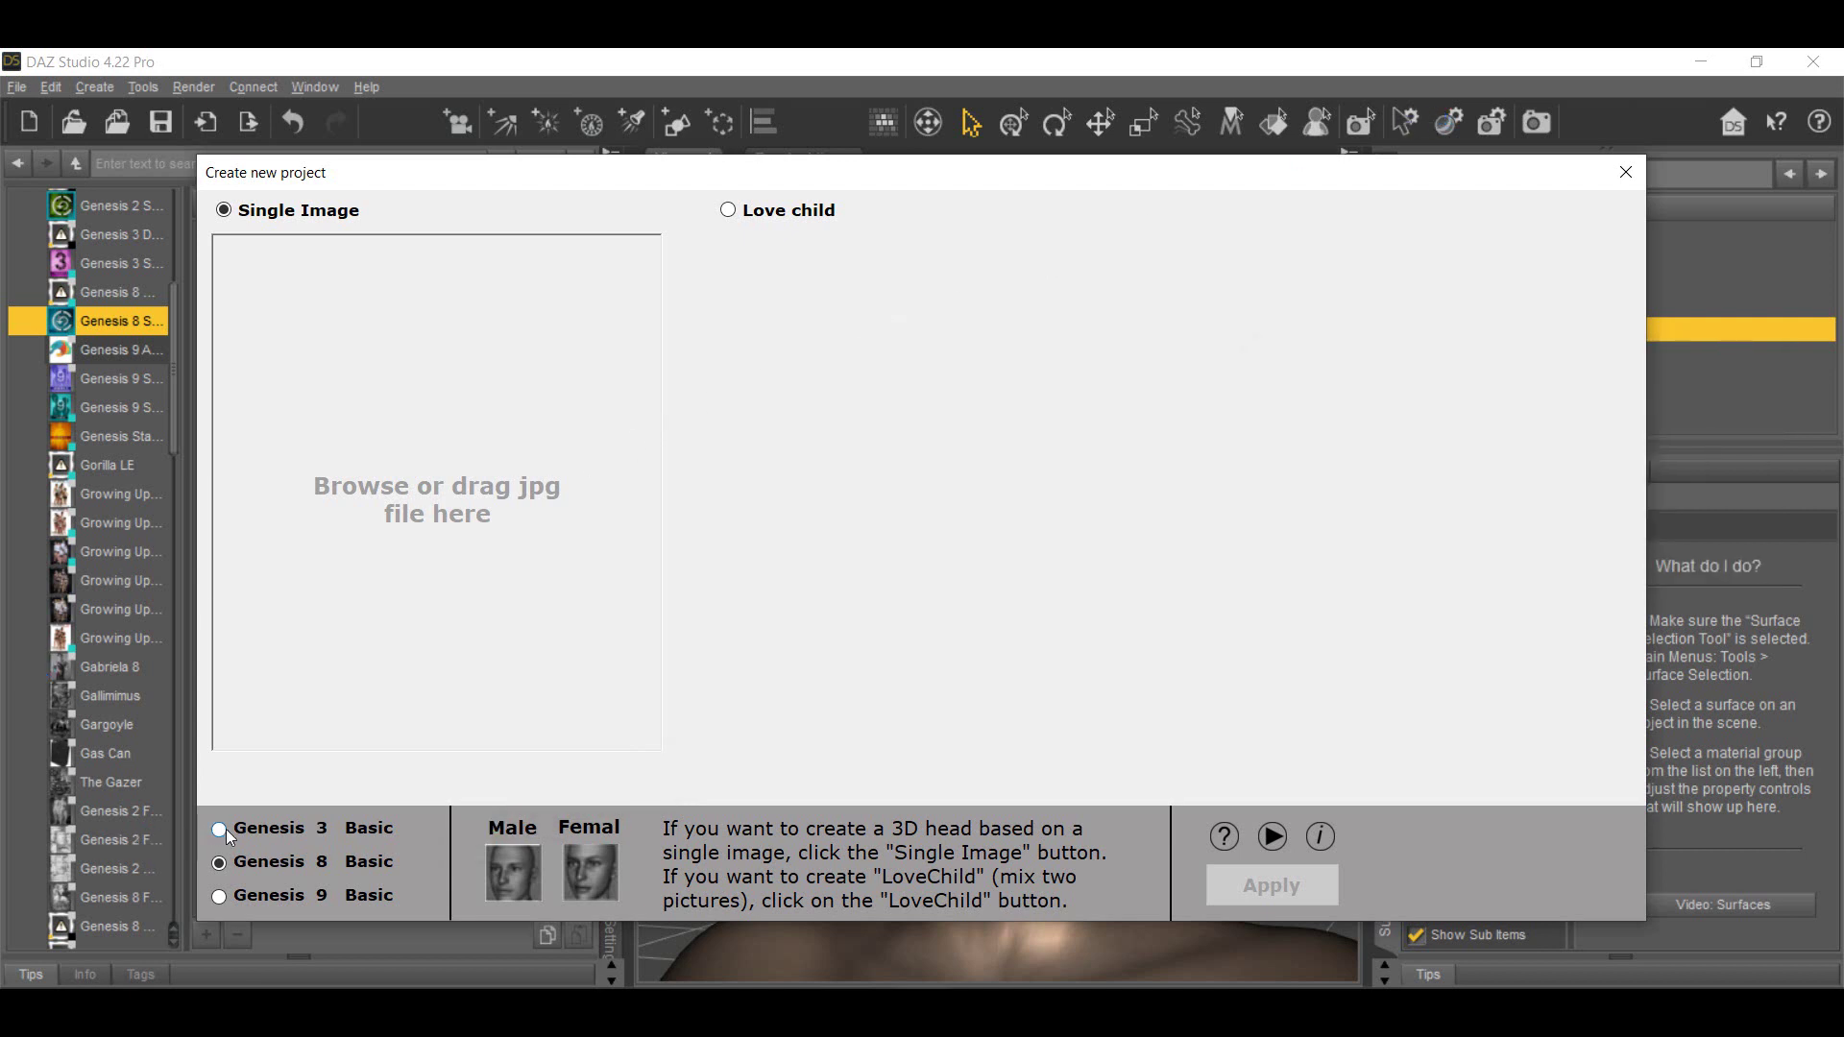
pyautogui.click(224, 830)
pyautogui.click(221, 862)
pyautogui.click(429, 554)
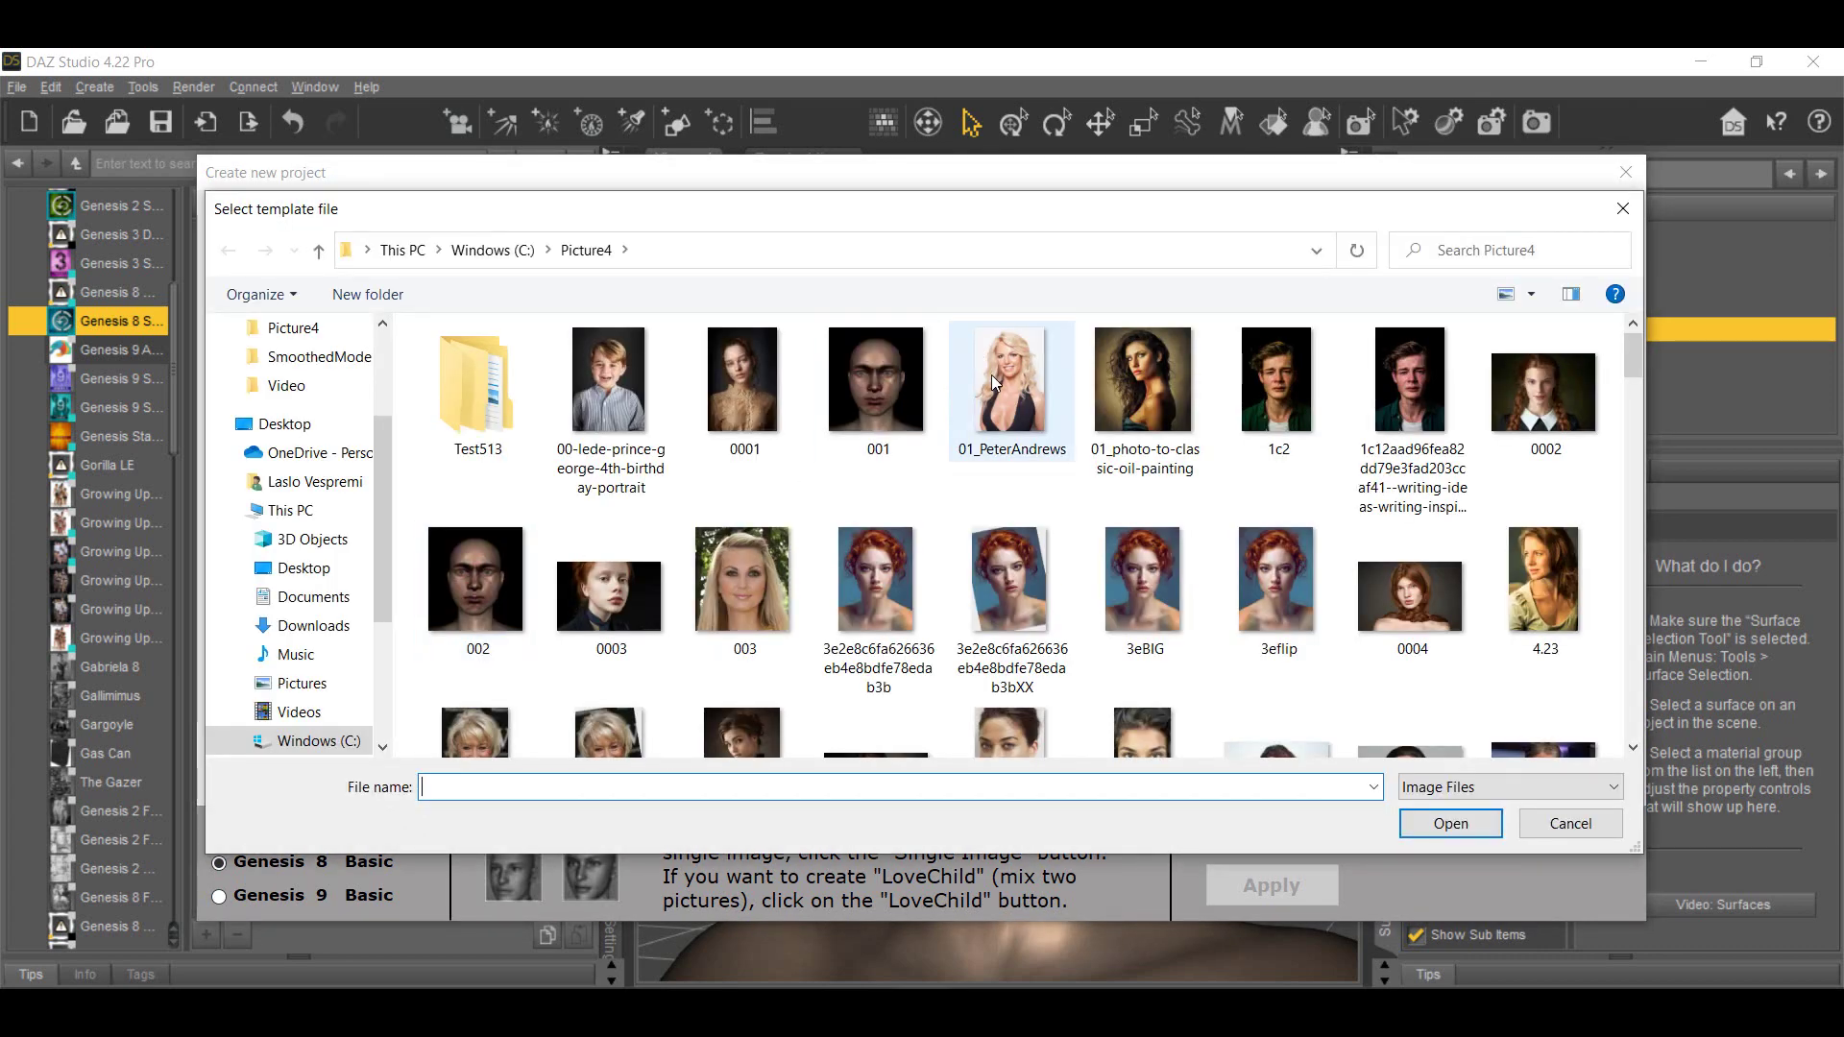
pyautogui.doubleClick(1001, 382)
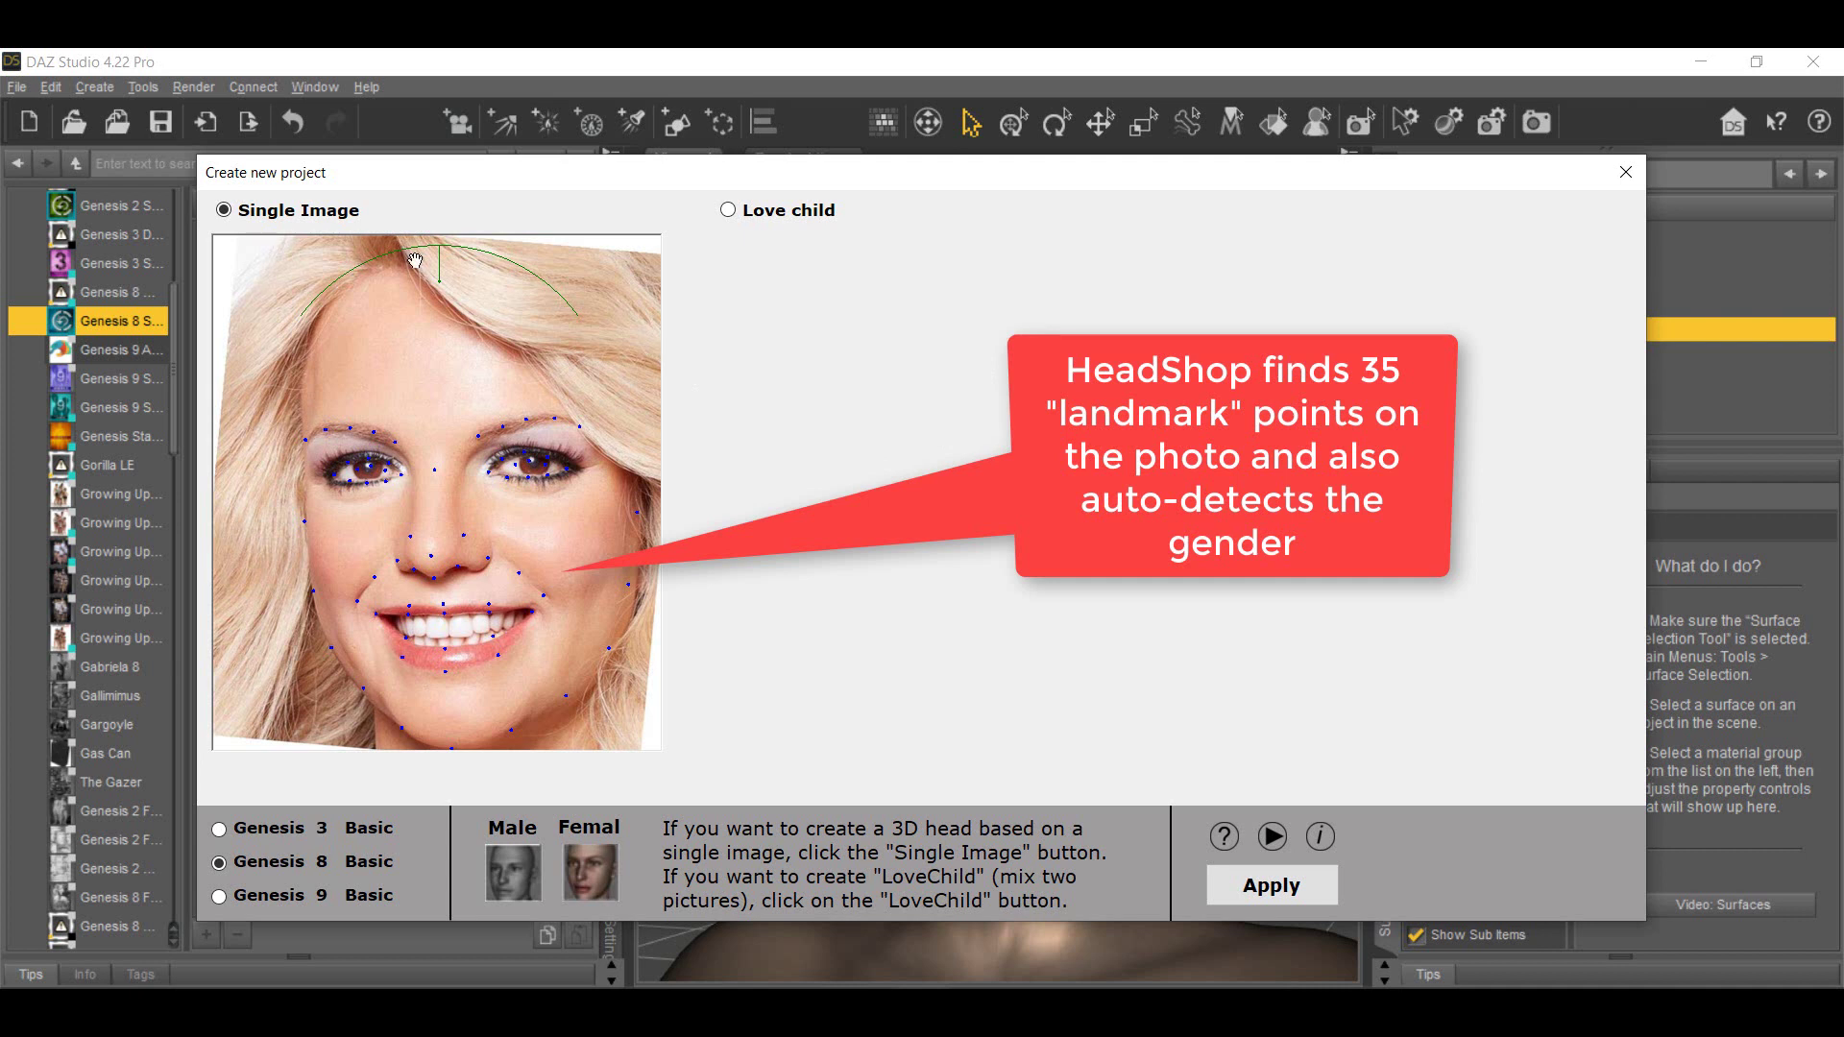
# Raise the green forehead arc slightly on the photo and apply the project setup to generate the 3D head
pyautogui.moveTo(439, 276); pyautogui.dragTo(443, 265)
pyautogui.click(1274, 895)
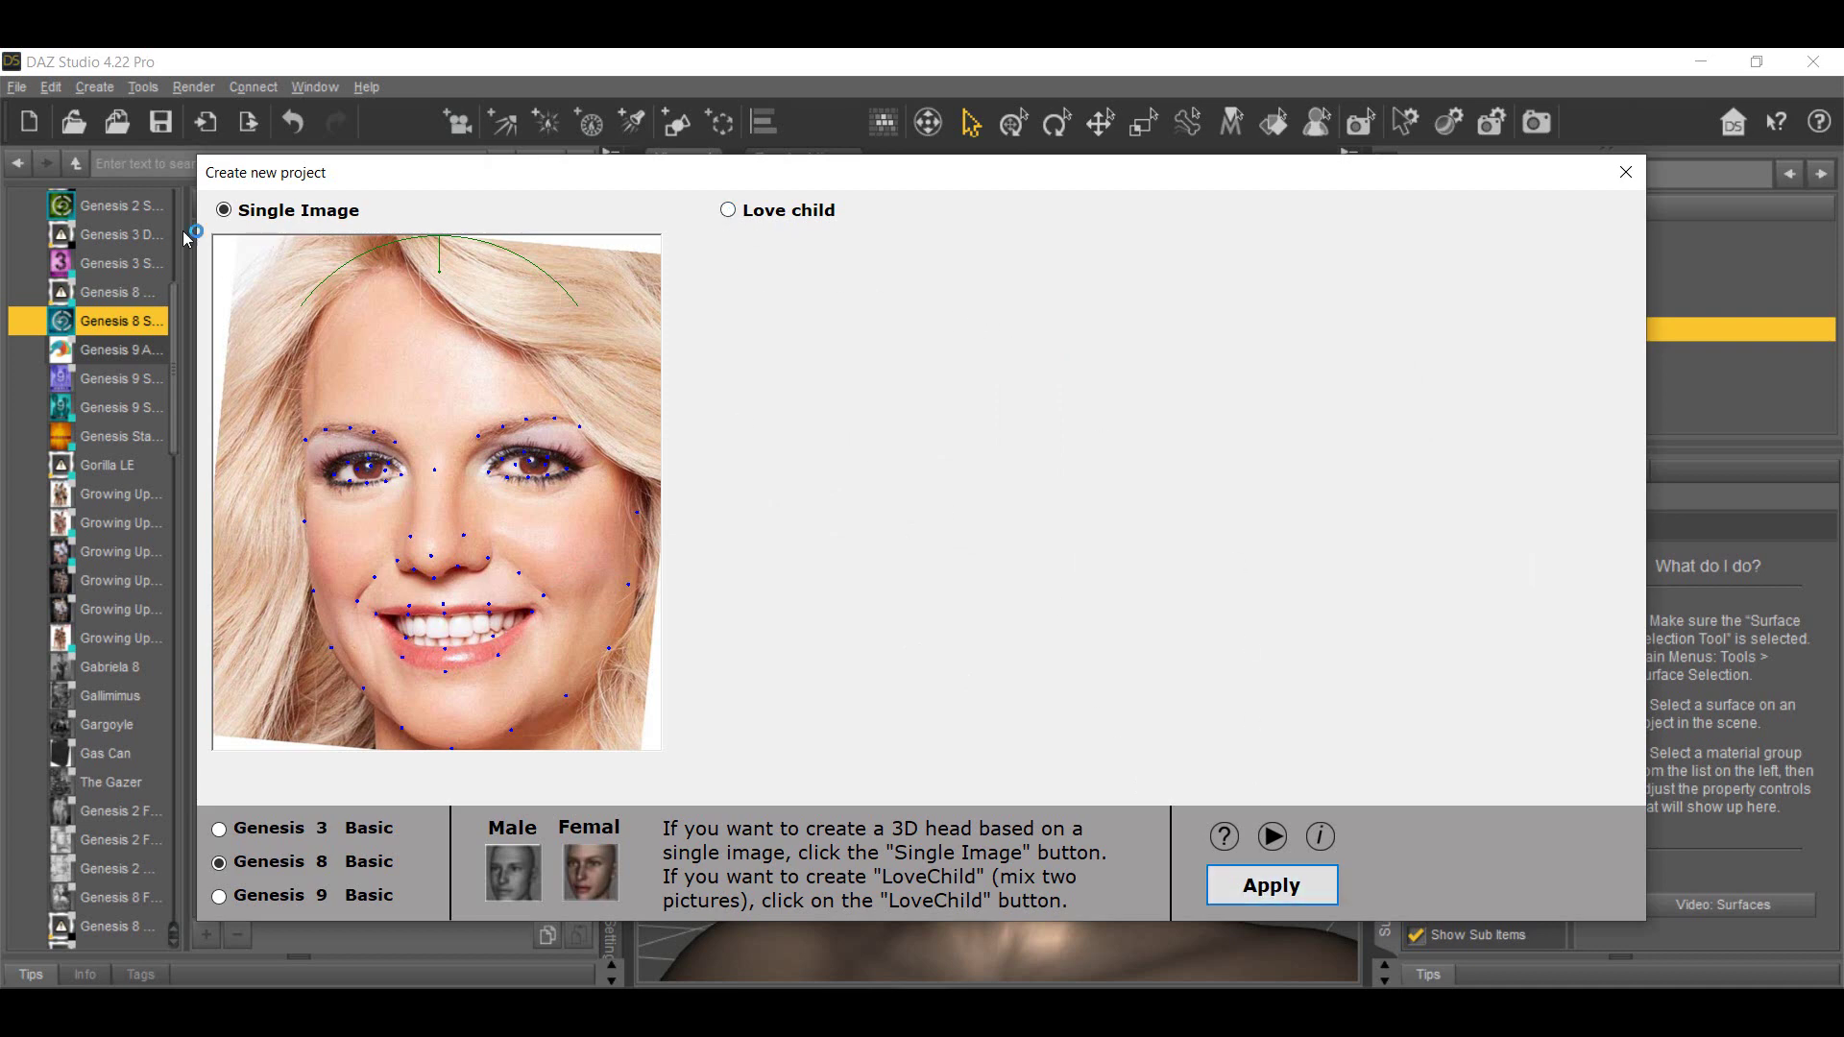
pyautogui.click(1261, 890)
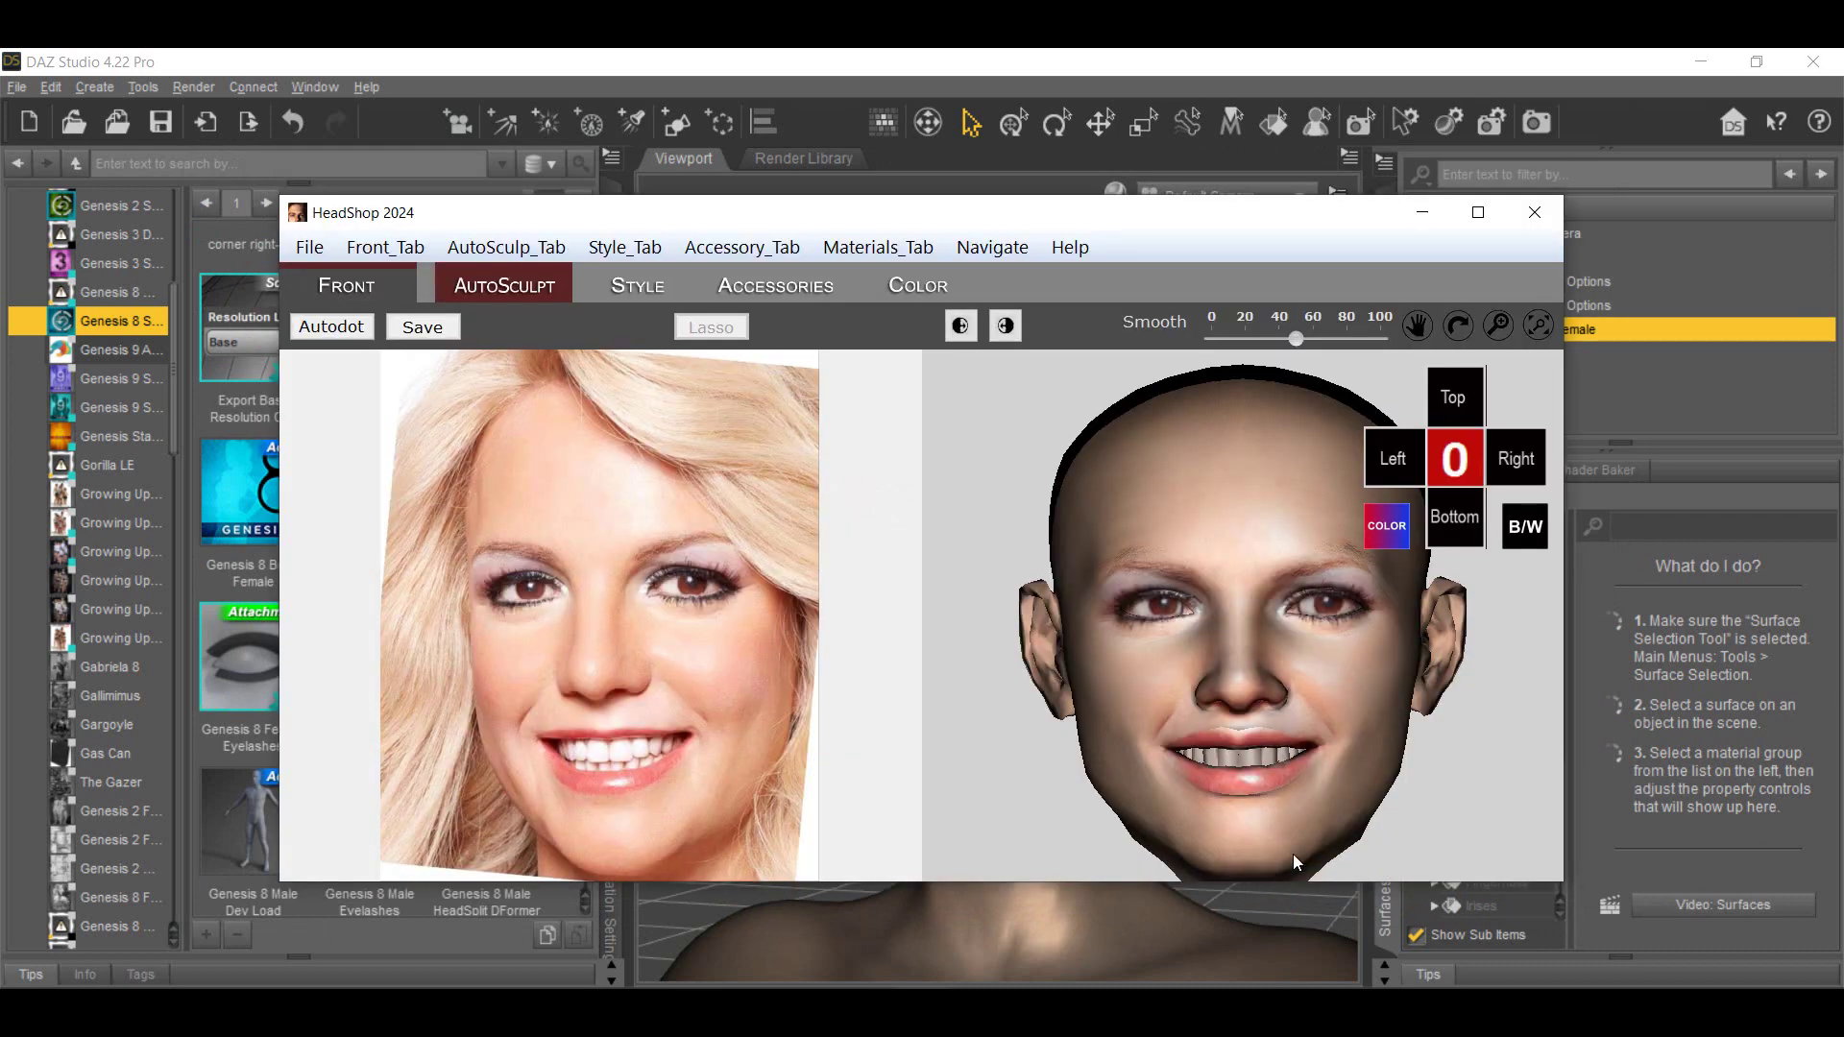
# Set the head's smoothing to about 30 and align the 3D head view with the photo
pyautogui.moveTo(1296, 338); pyautogui.dragTo(1266, 338)
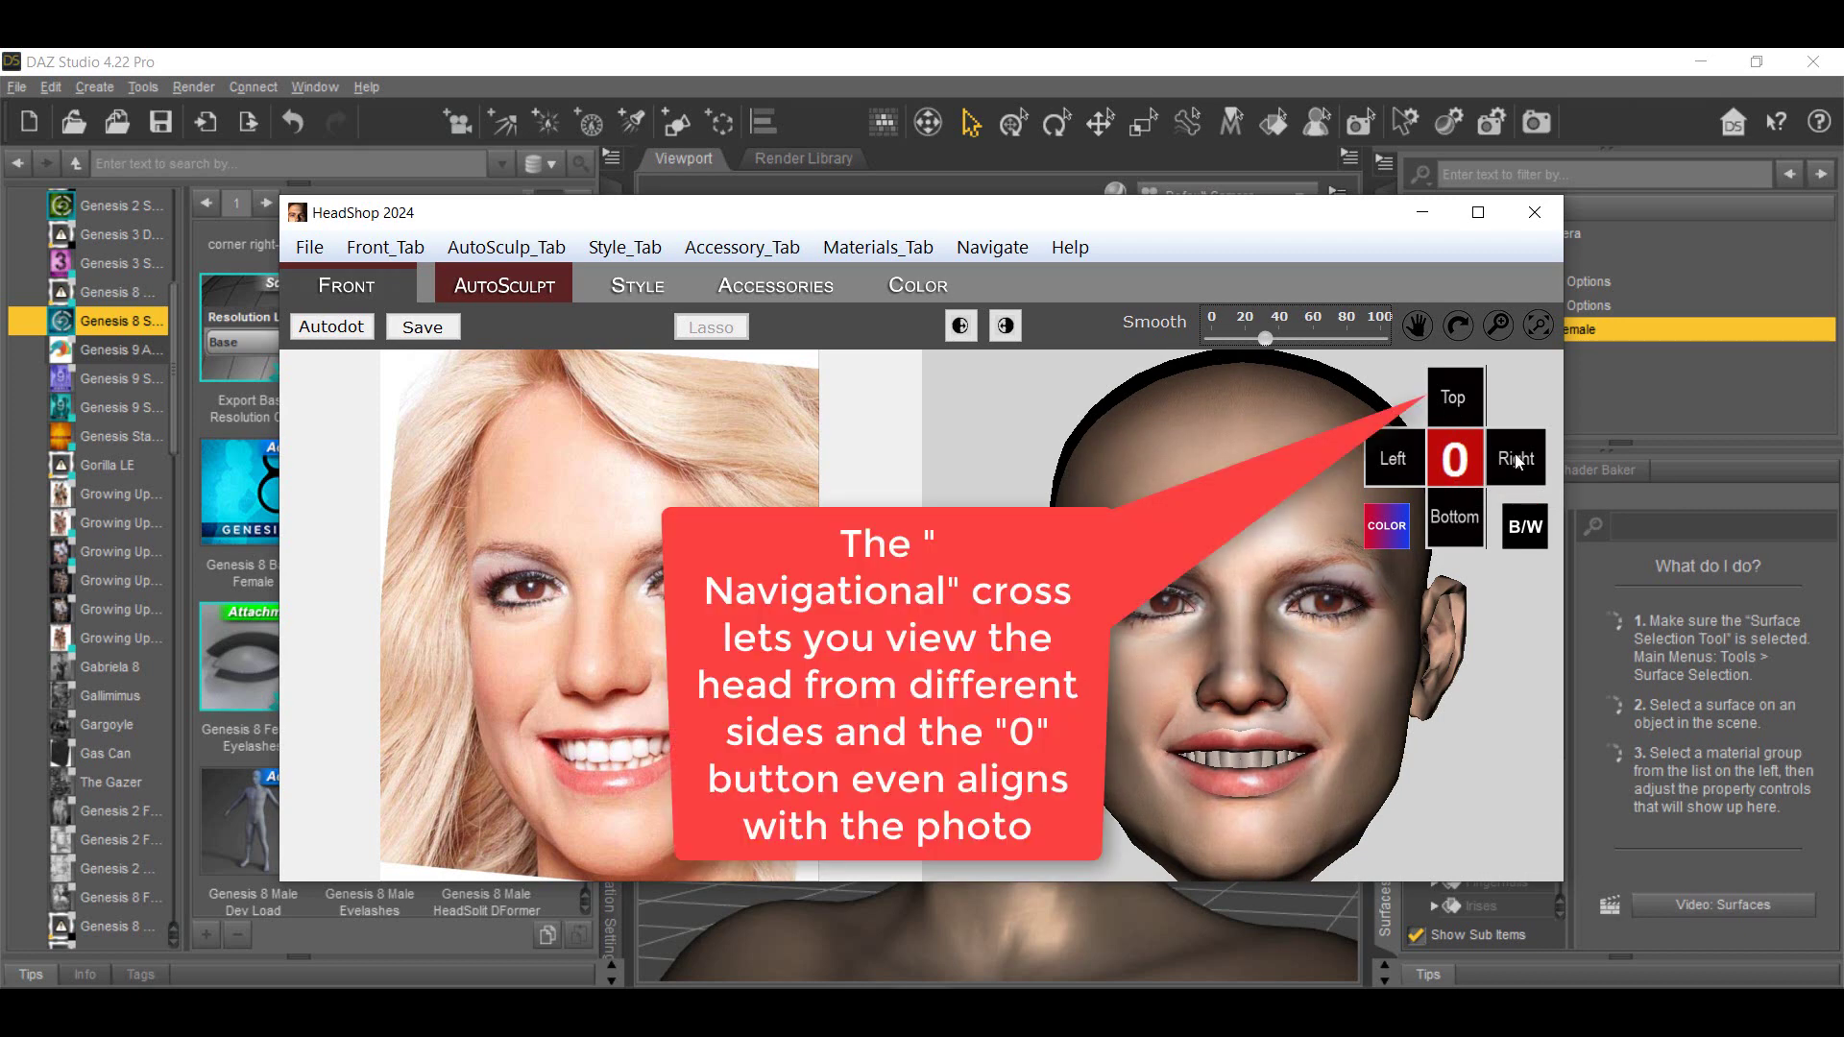
pyautogui.click(1457, 465)
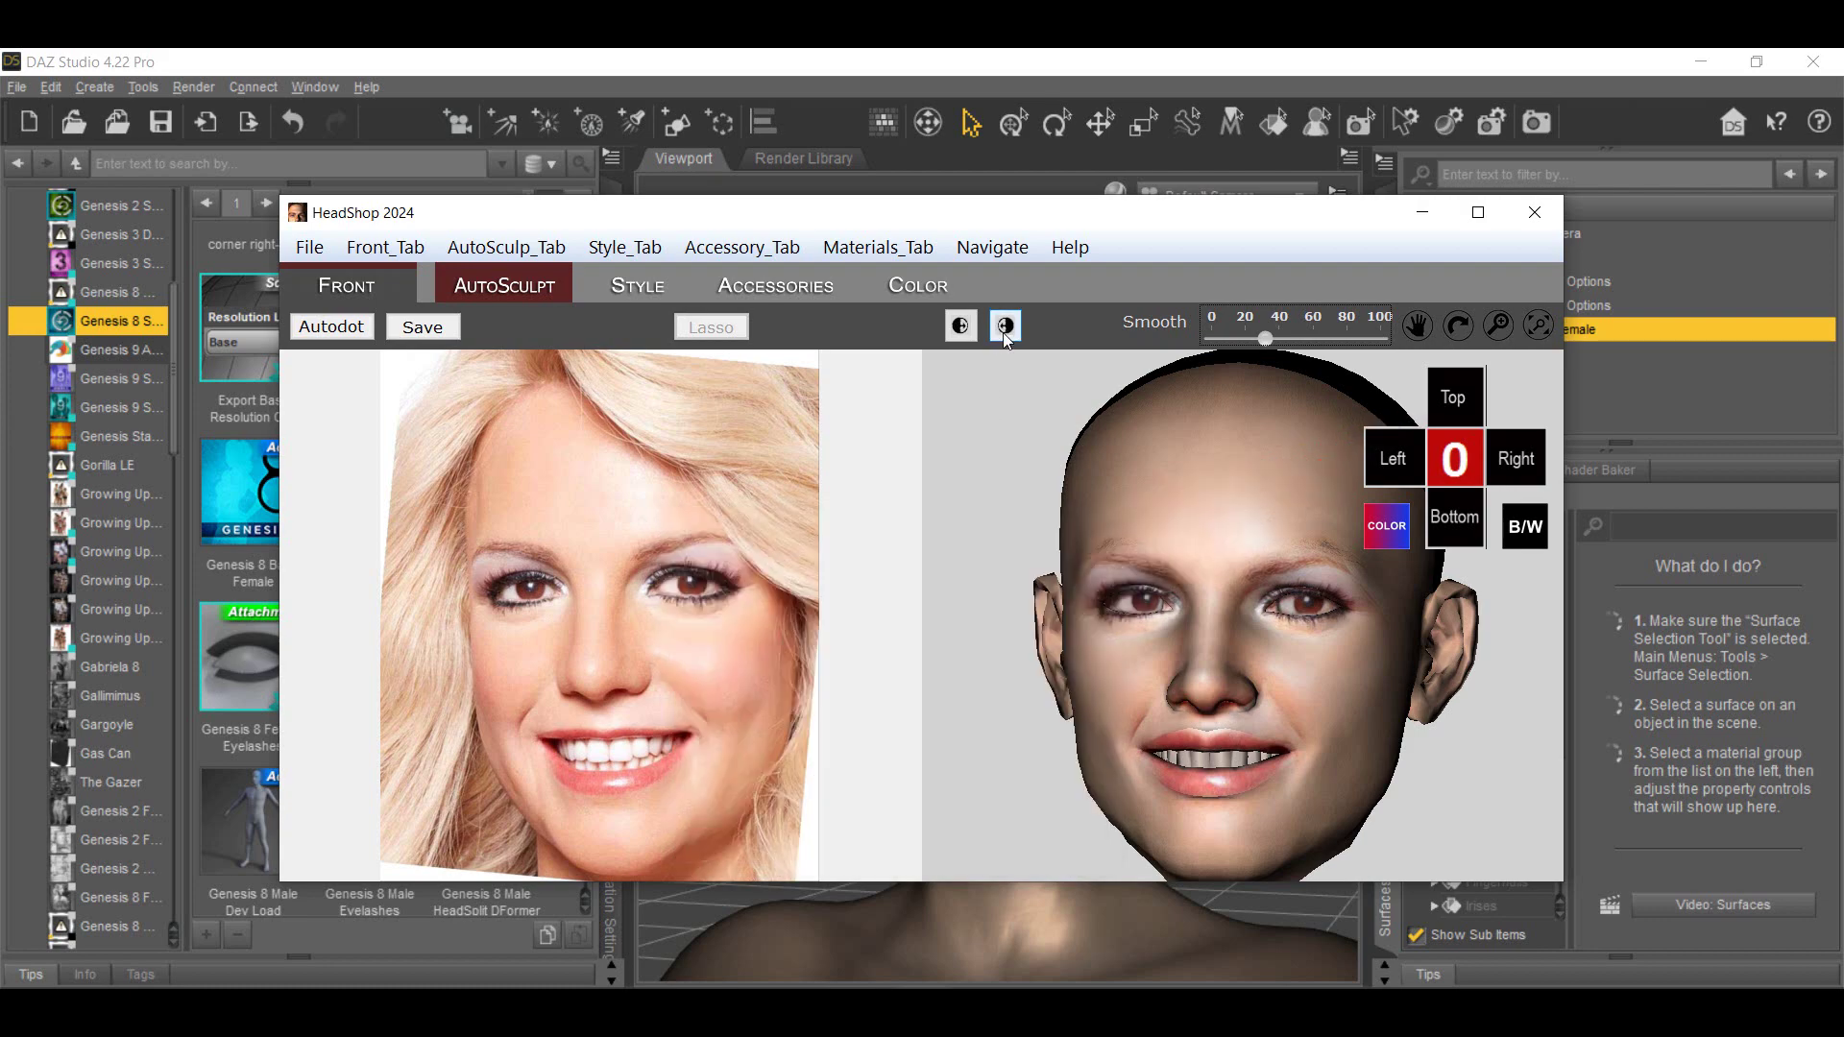
# Try mirroring one half of the face texture onto the other side
pyautogui.click(1004, 328)
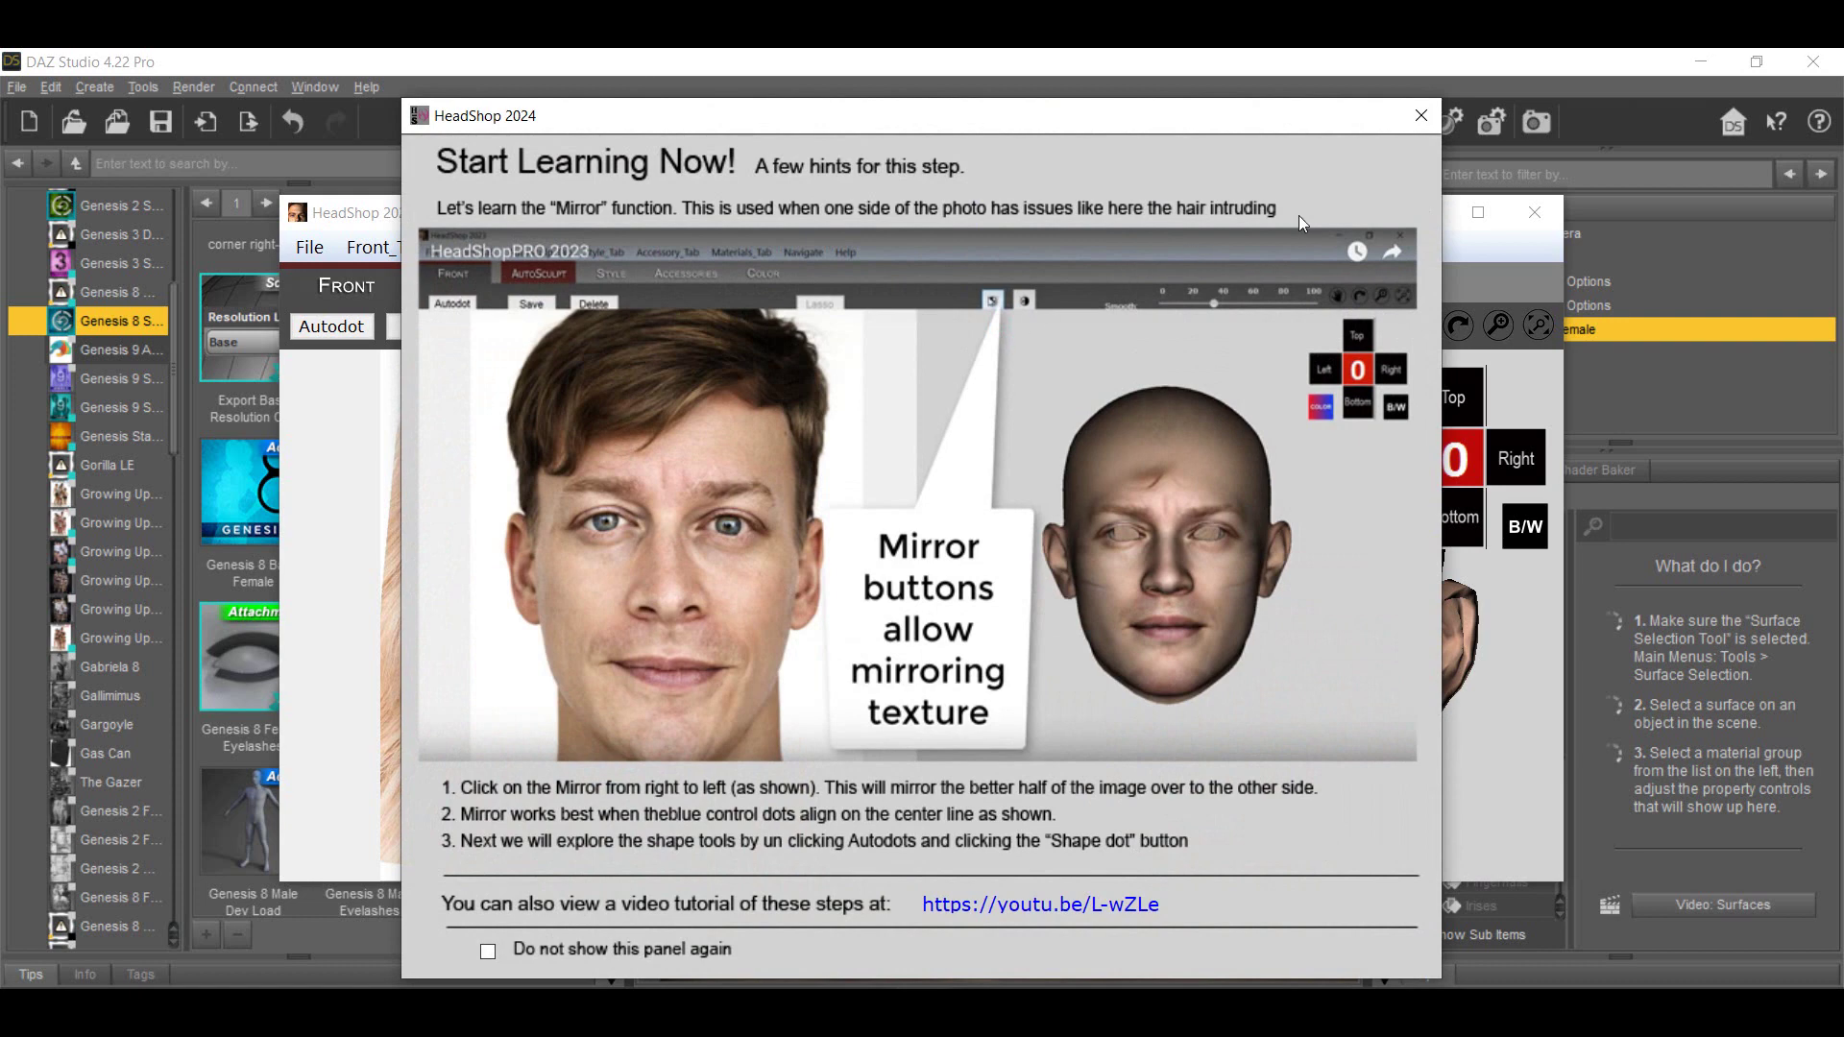
pyautogui.click(1421, 115)
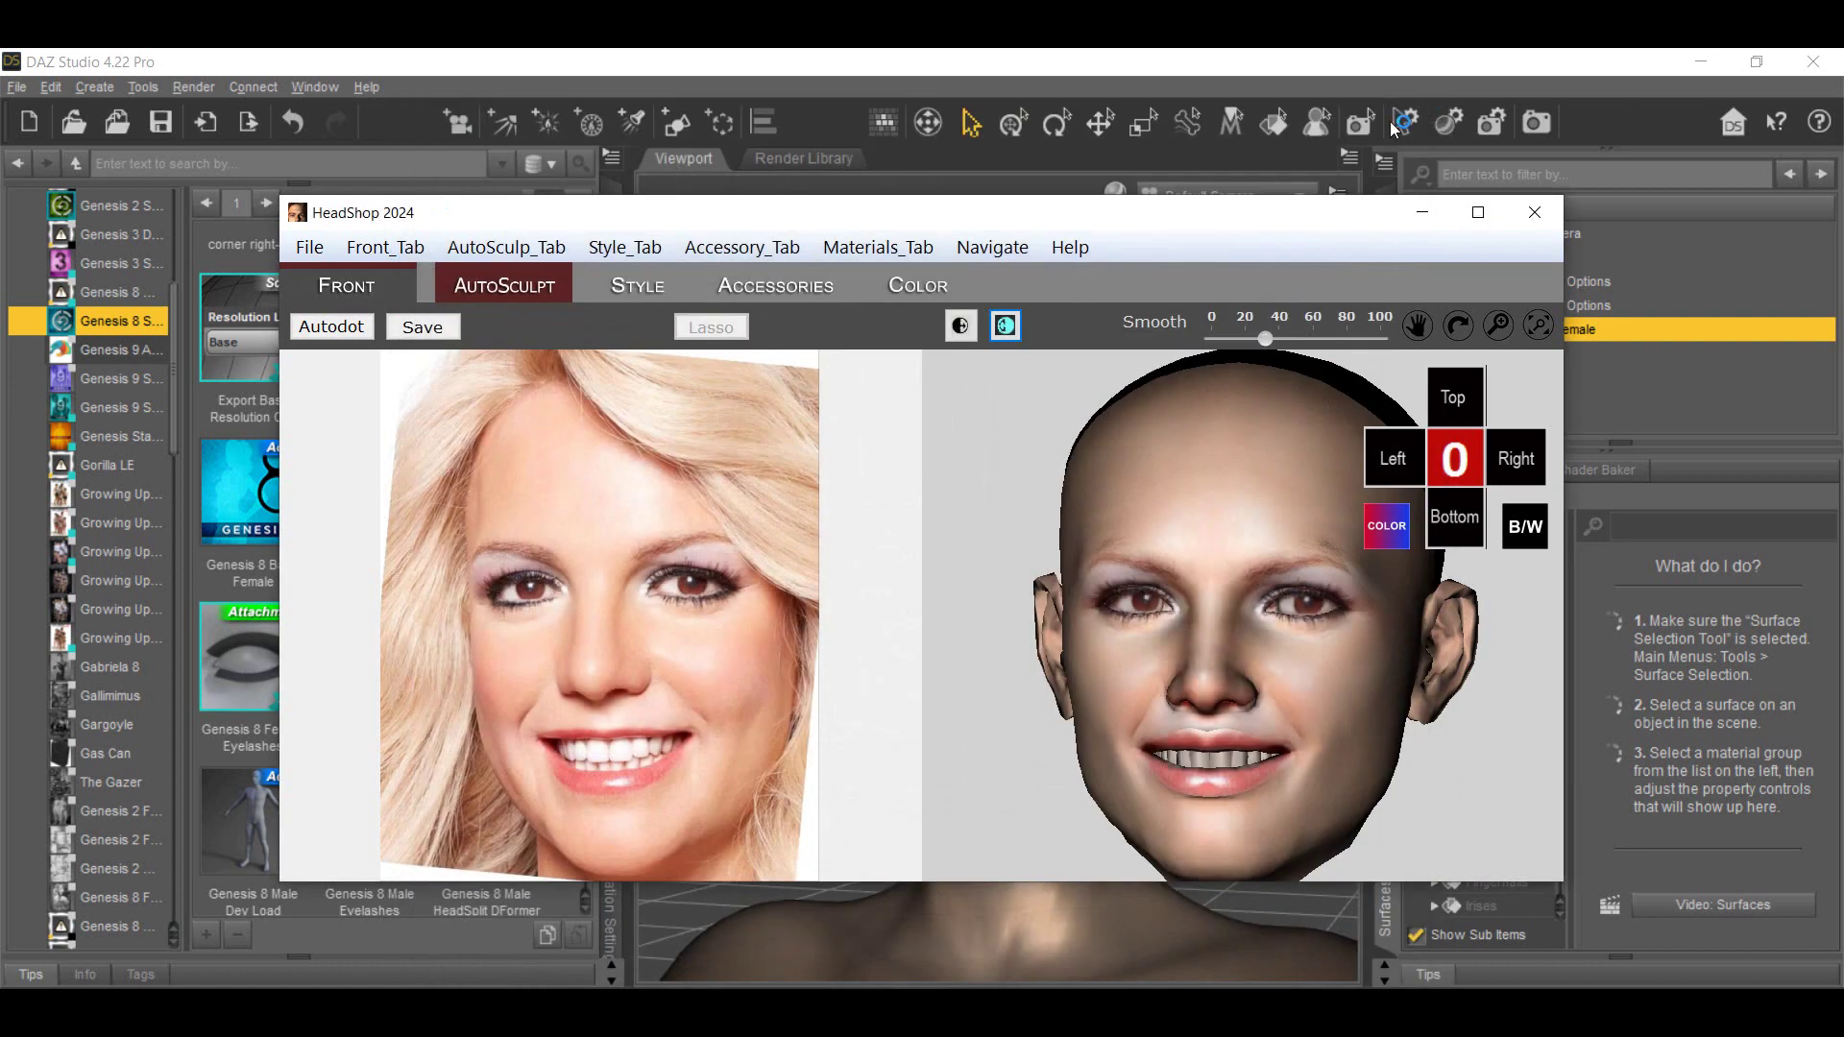
pyautogui.click(1007, 329)
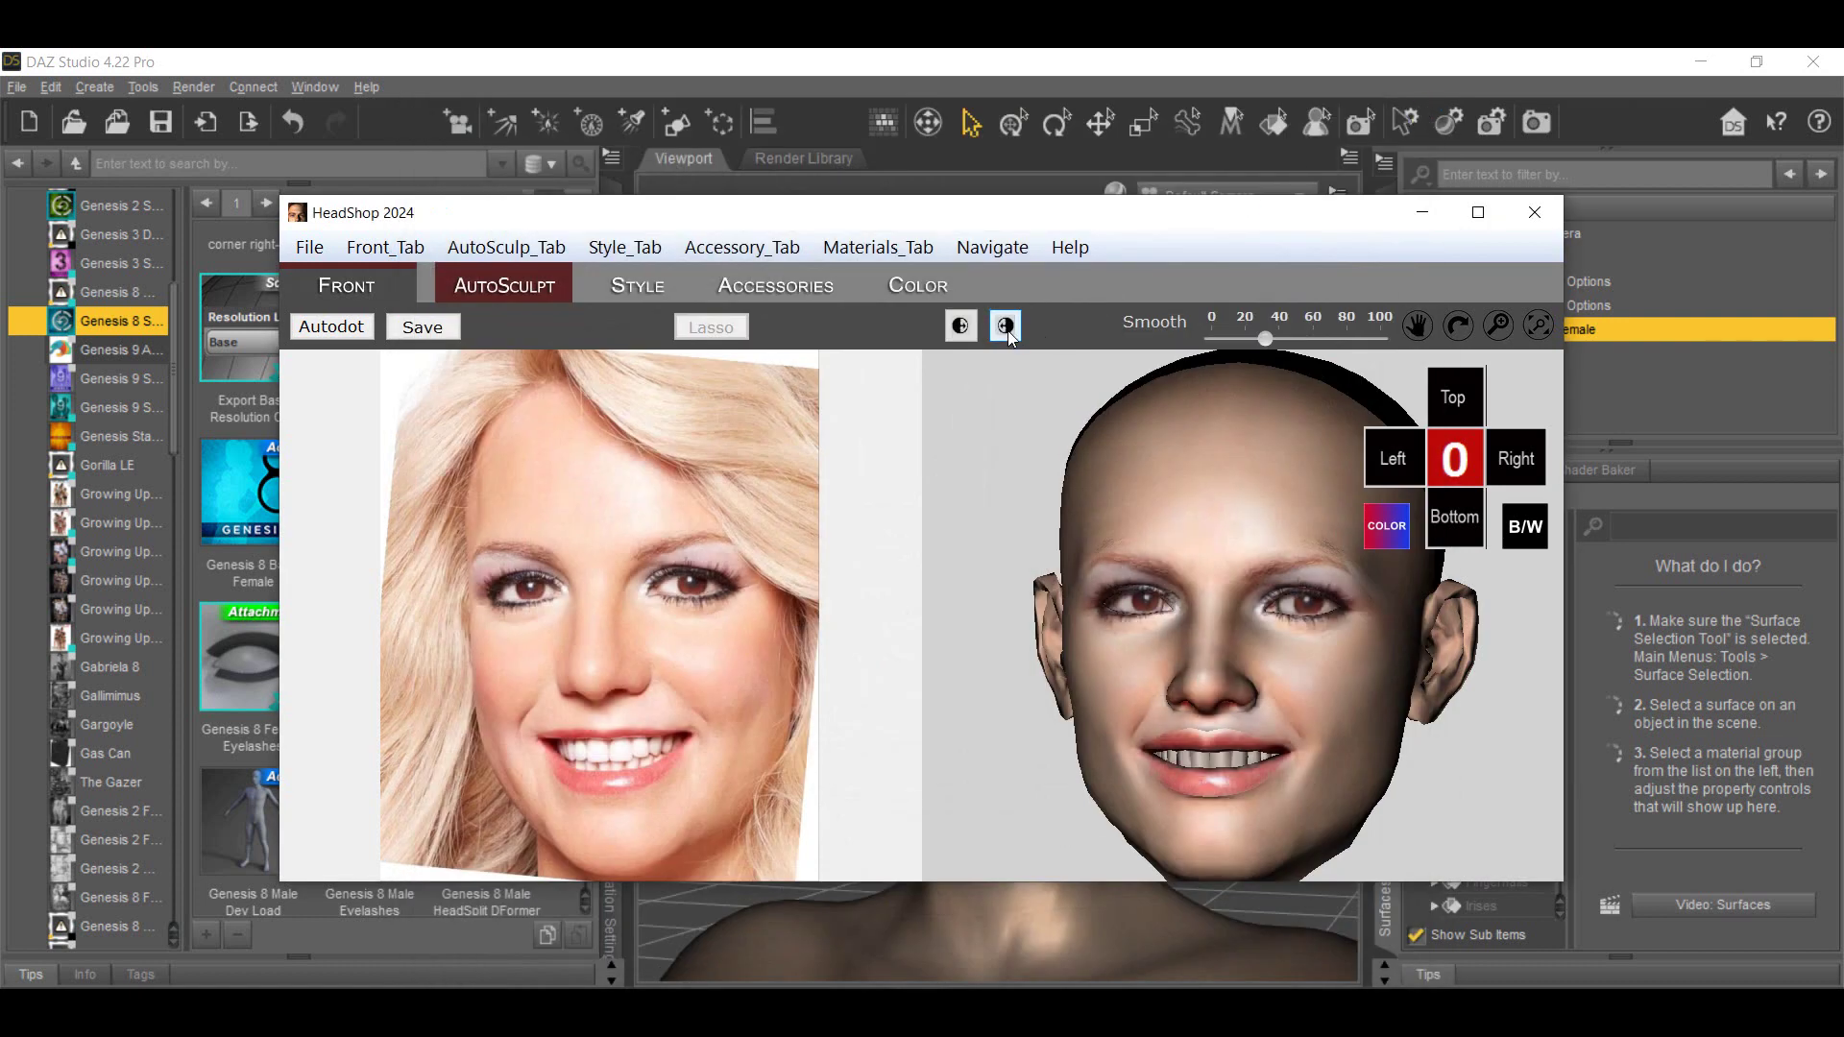
# Apply the CheekWrinkle shape from the AutoSculpt Creases library at about a quarter of its full size
pyautogui.click(520, 250)
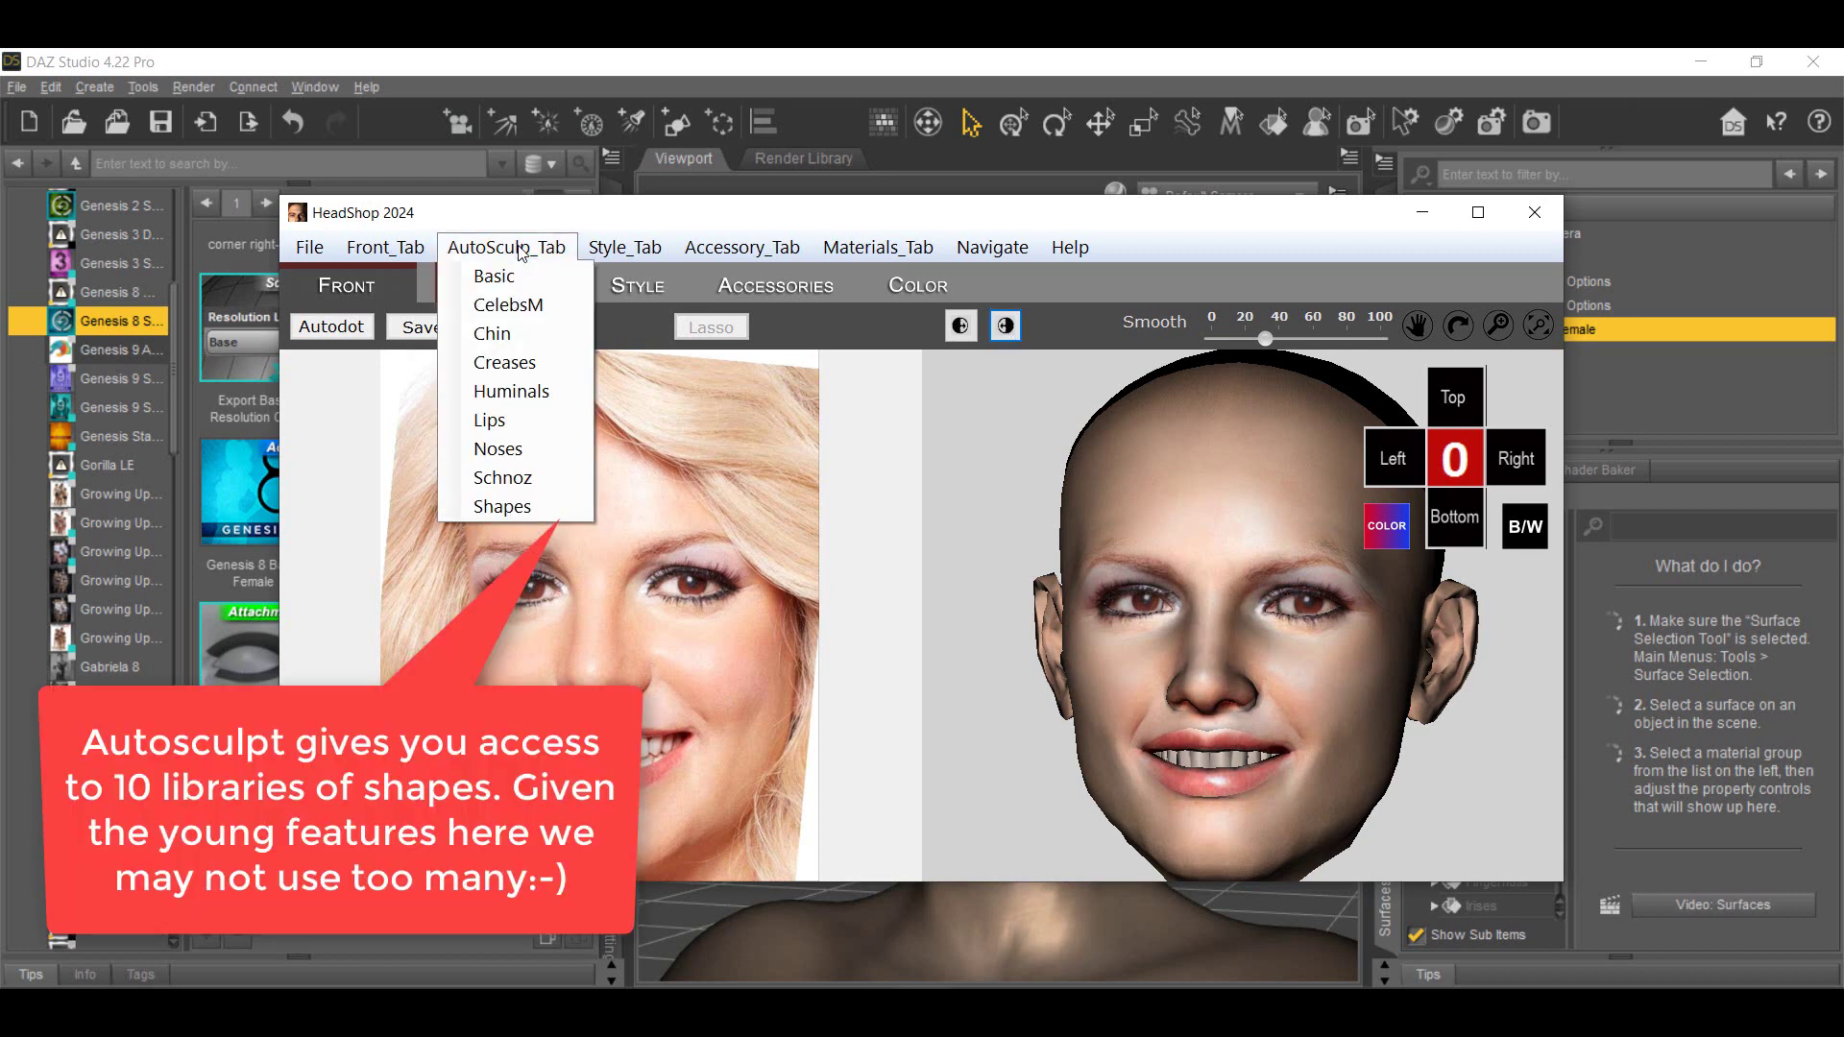
pyautogui.click(499, 363)
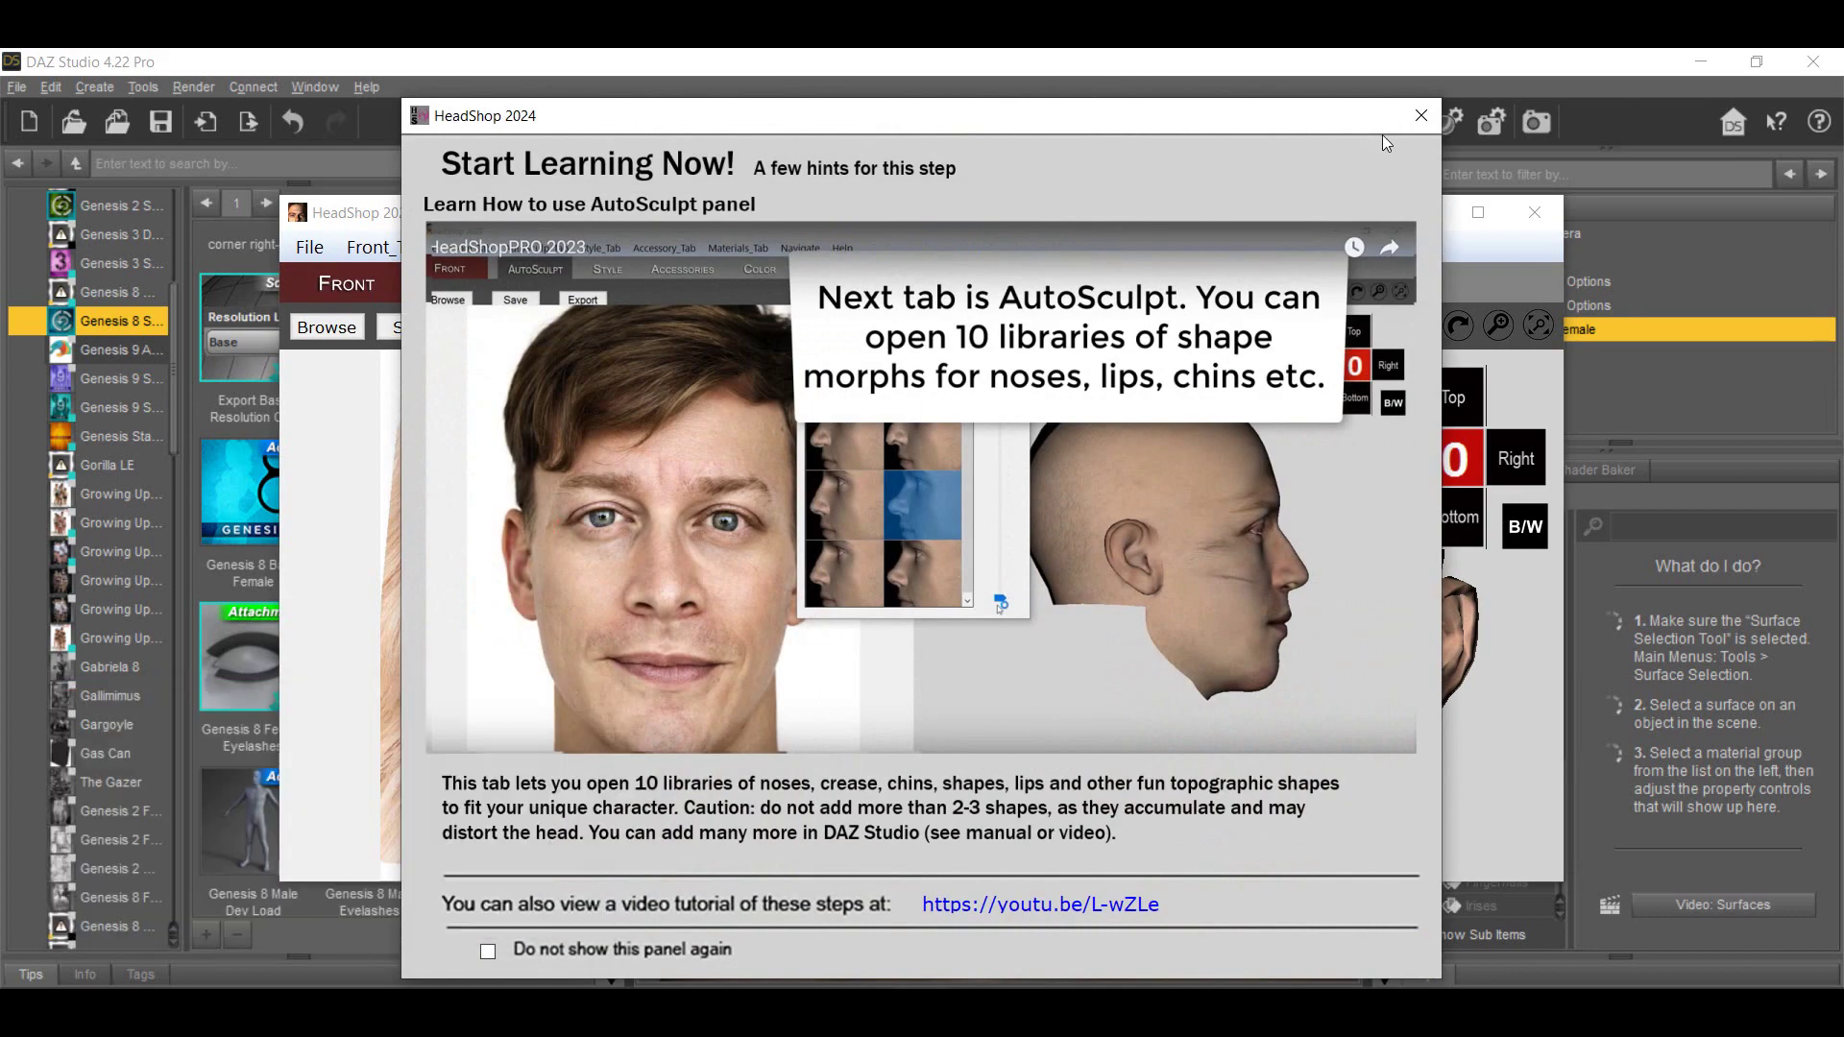
pyautogui.click(1423, 119)
pyautogui.click(919, 677)
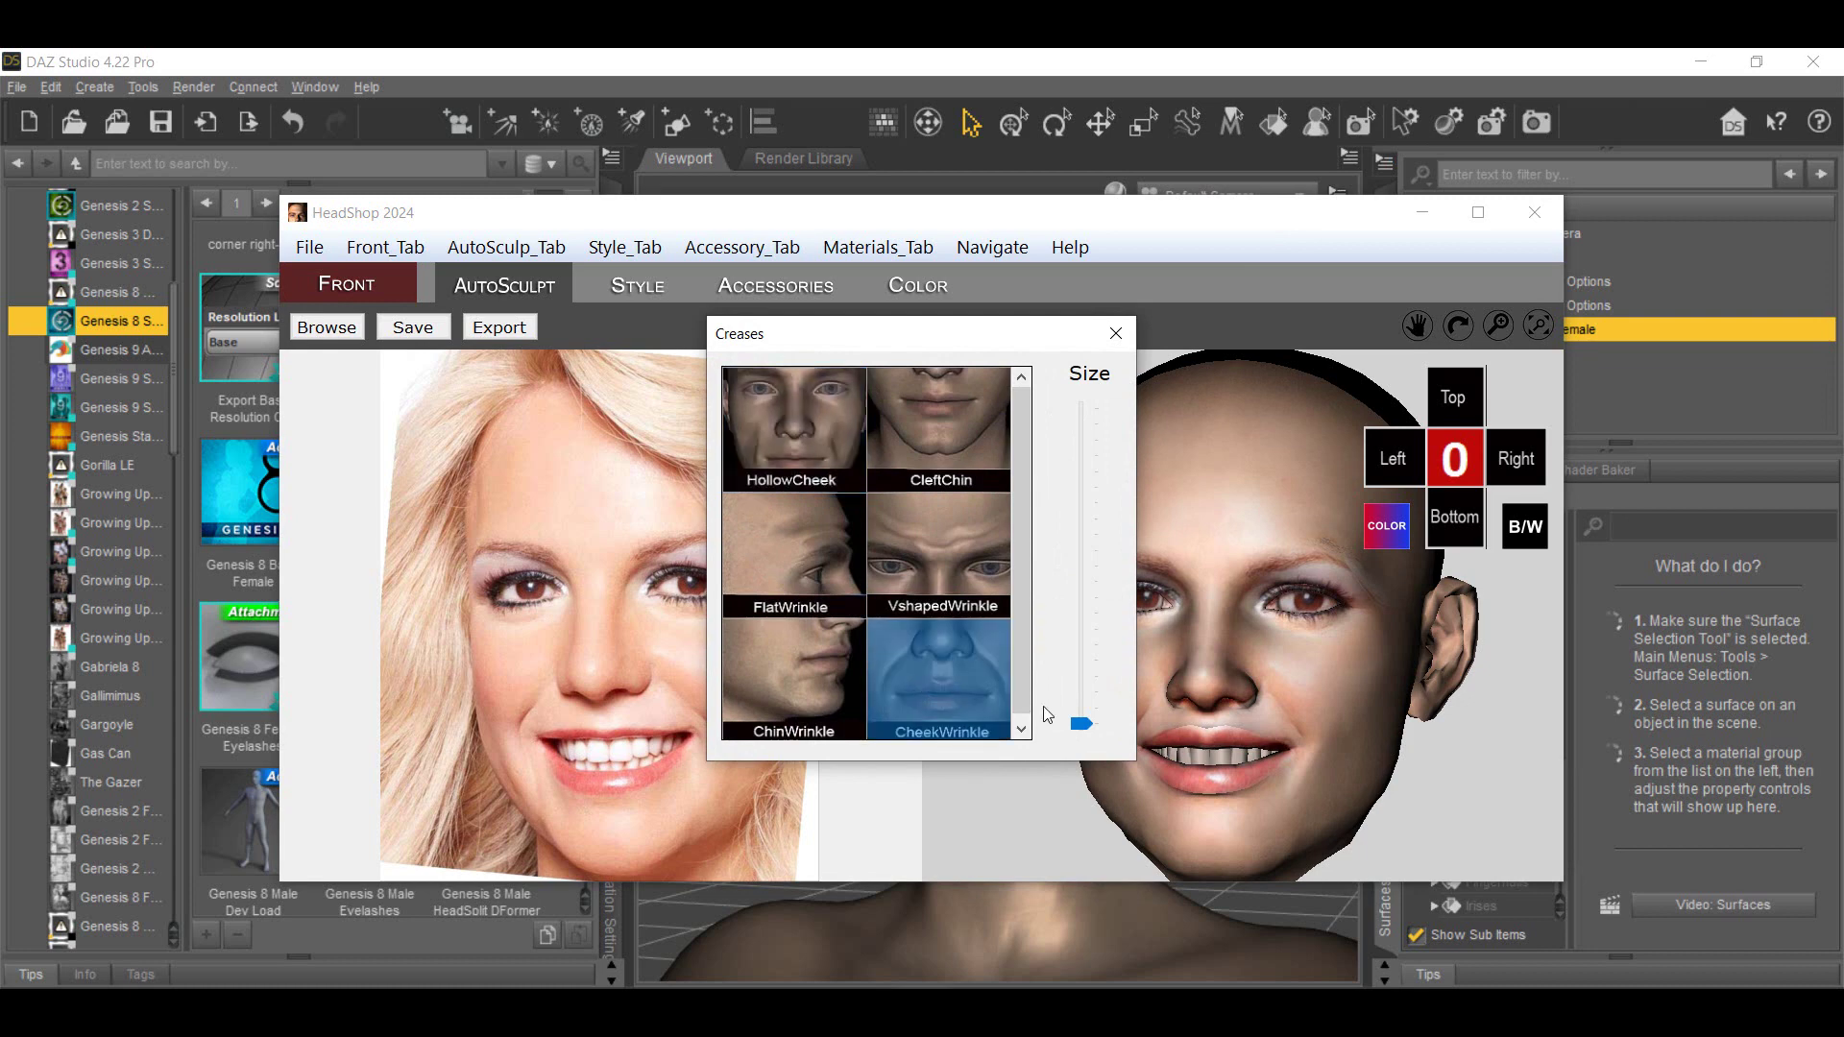
pyautogui.moveTo(1080, 681); pyautogui.dragTo(1079, 639)
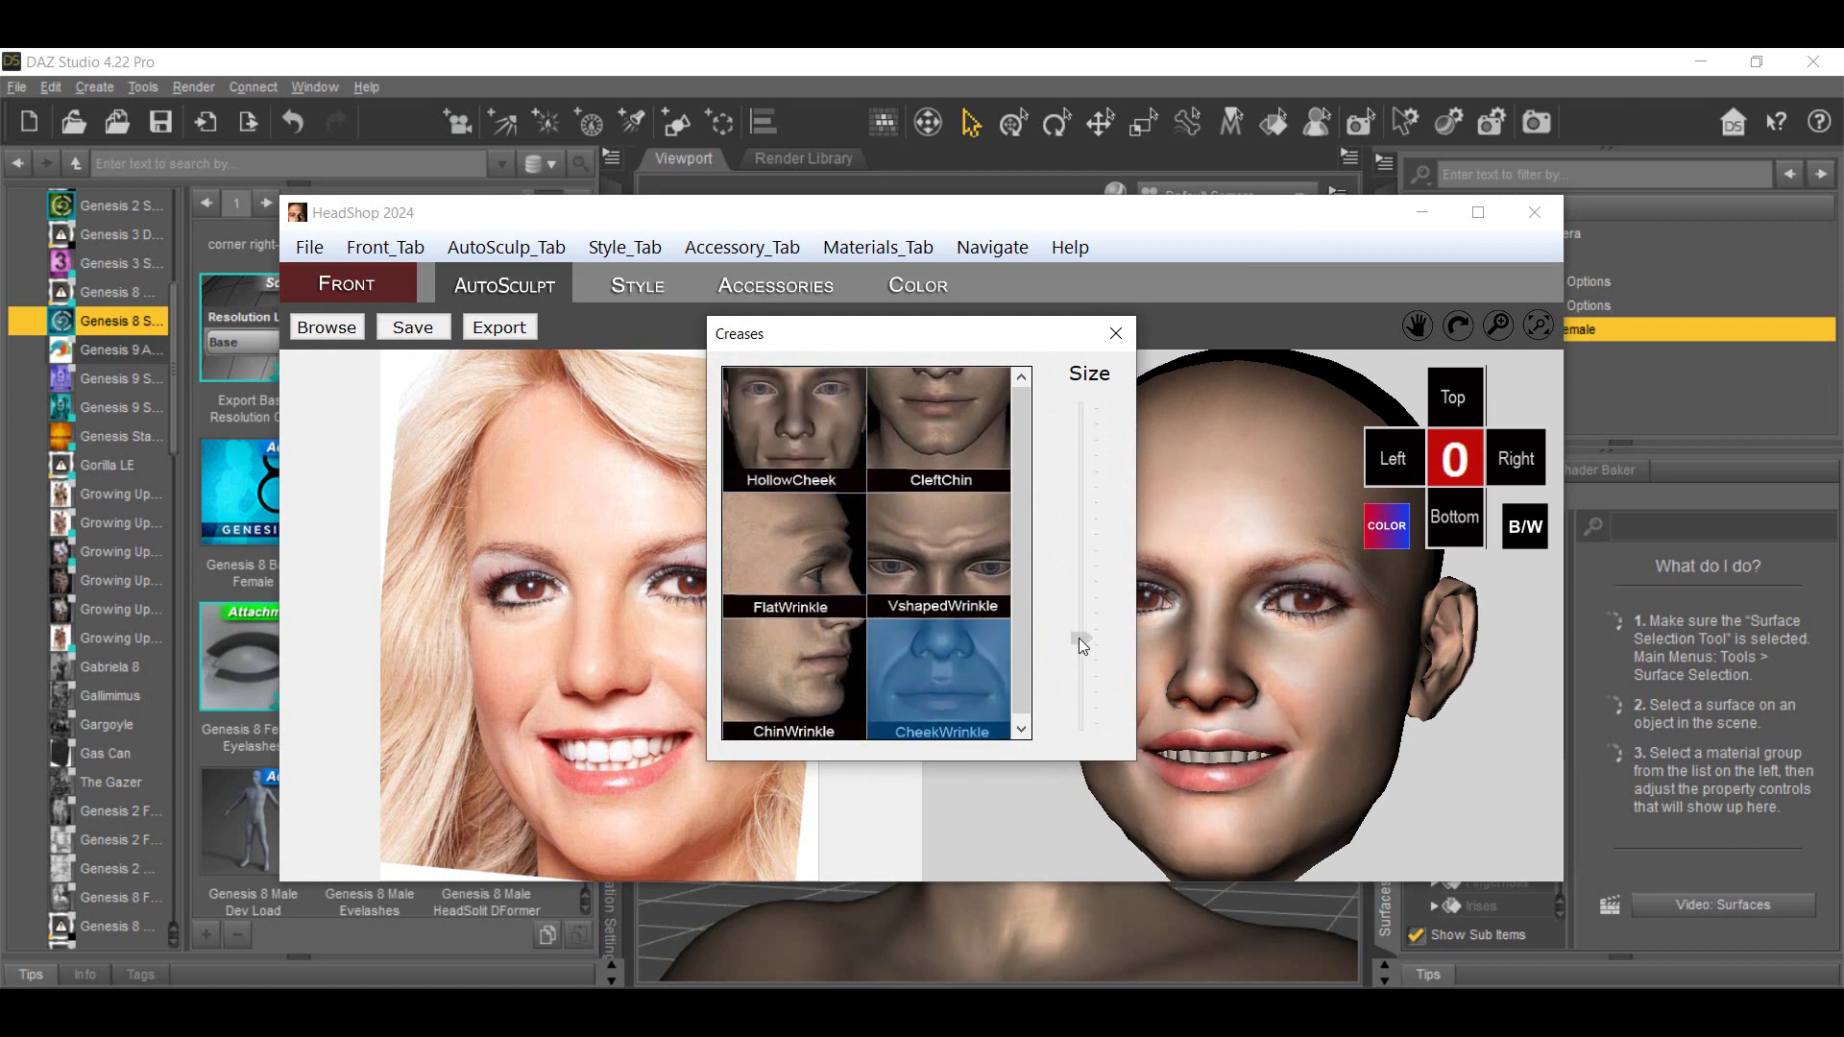
pyautogui.click(1112, 336)
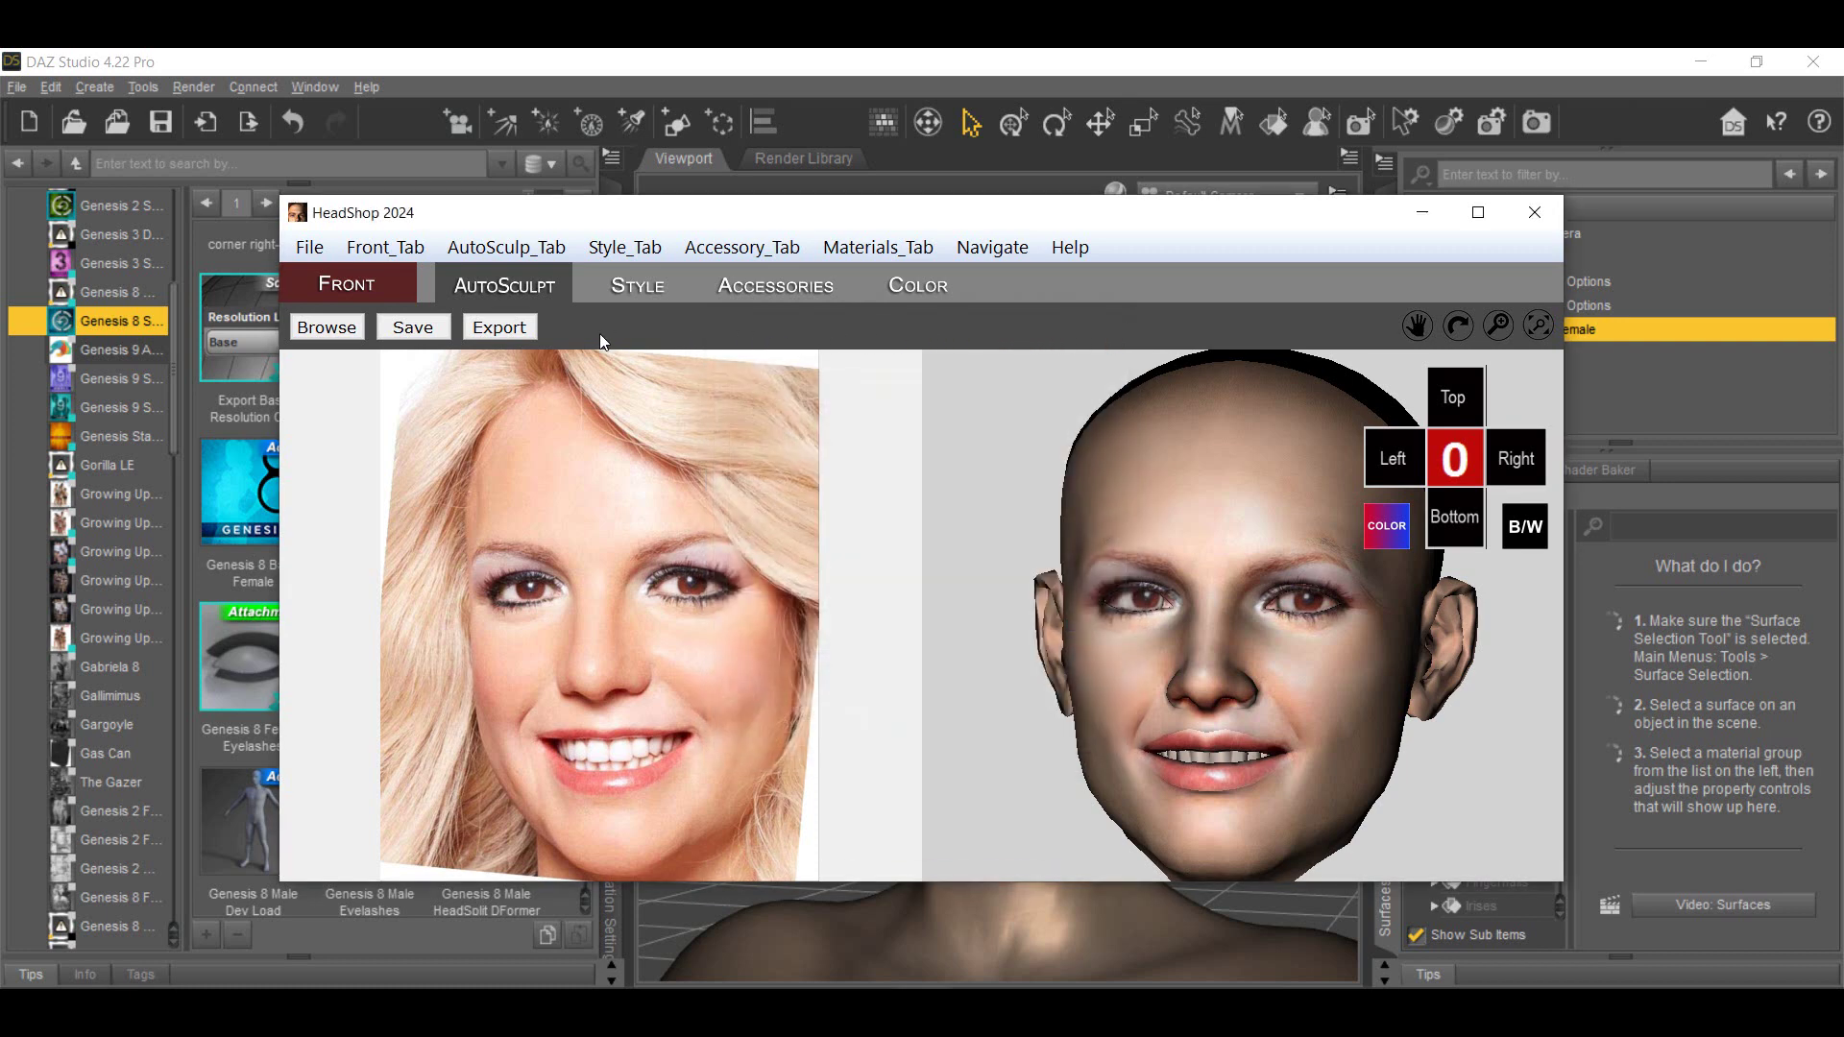
# Export the sculpted head to the Genesis 8 Female figure in DAZ Studio
pyautogui.click(517, 329)
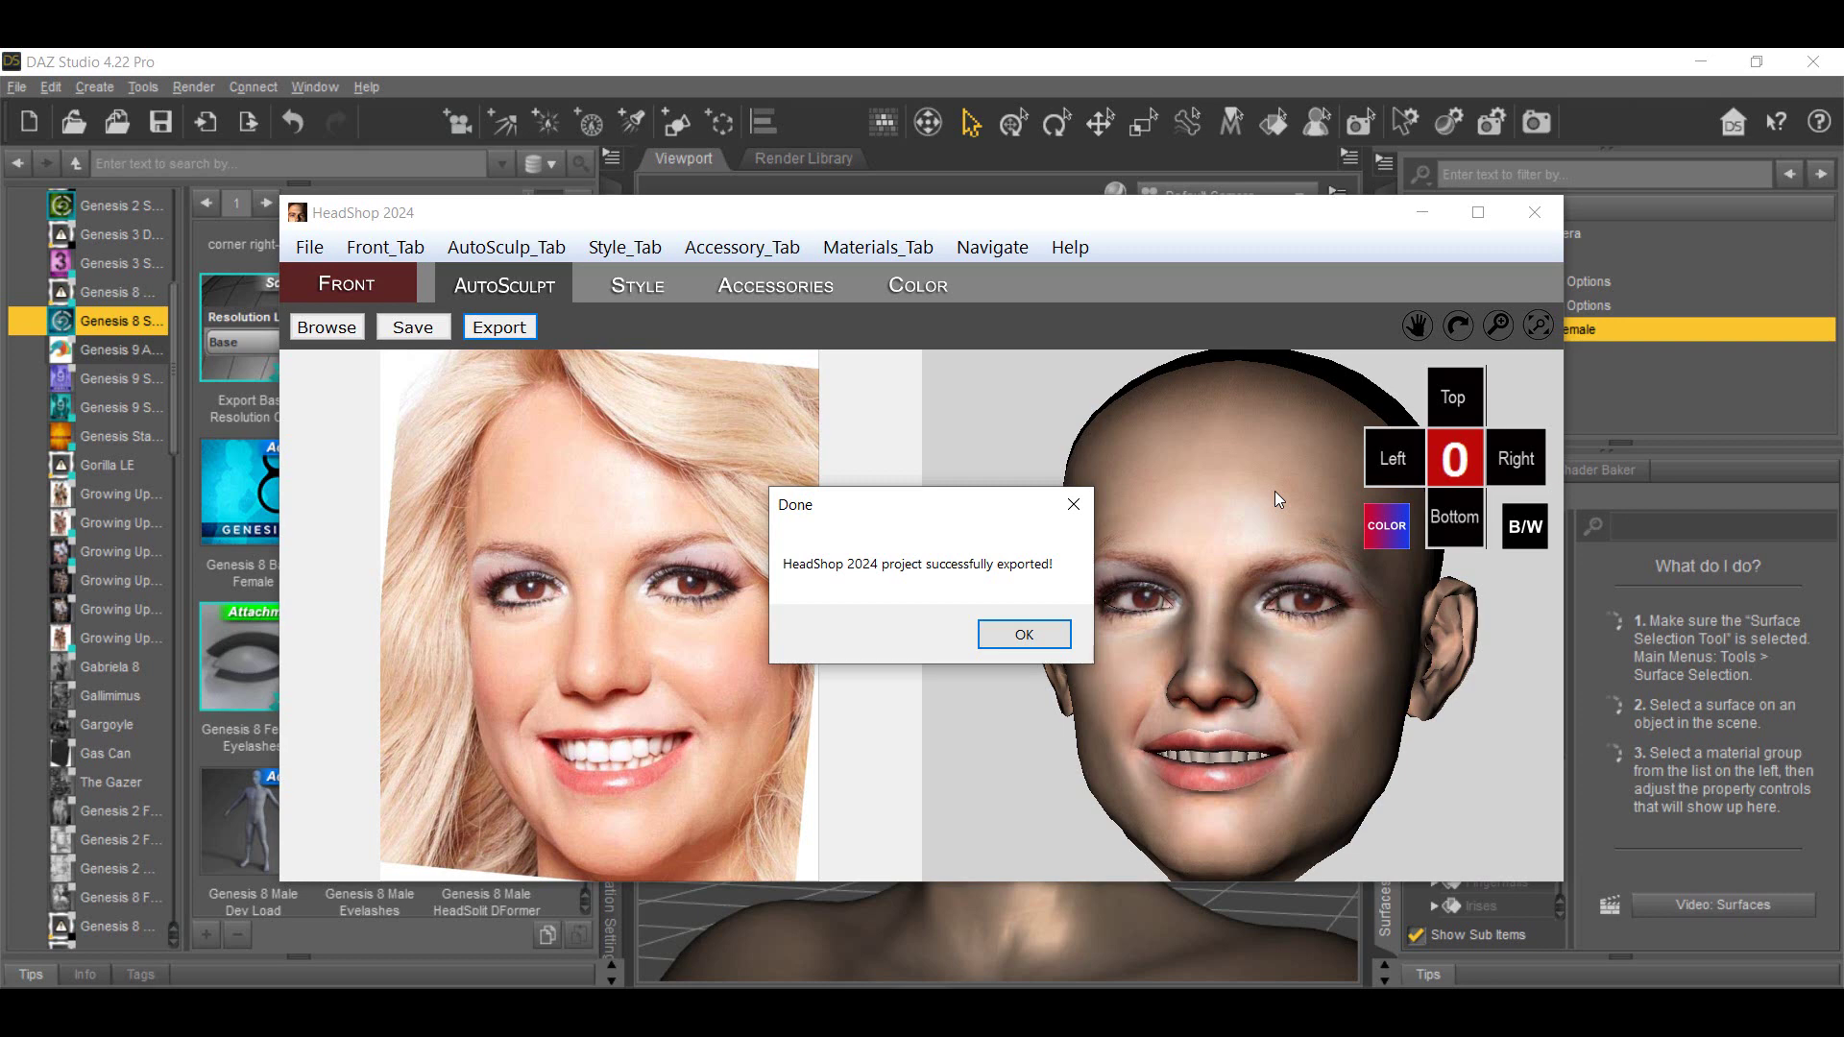
pyautogui.press('Return')
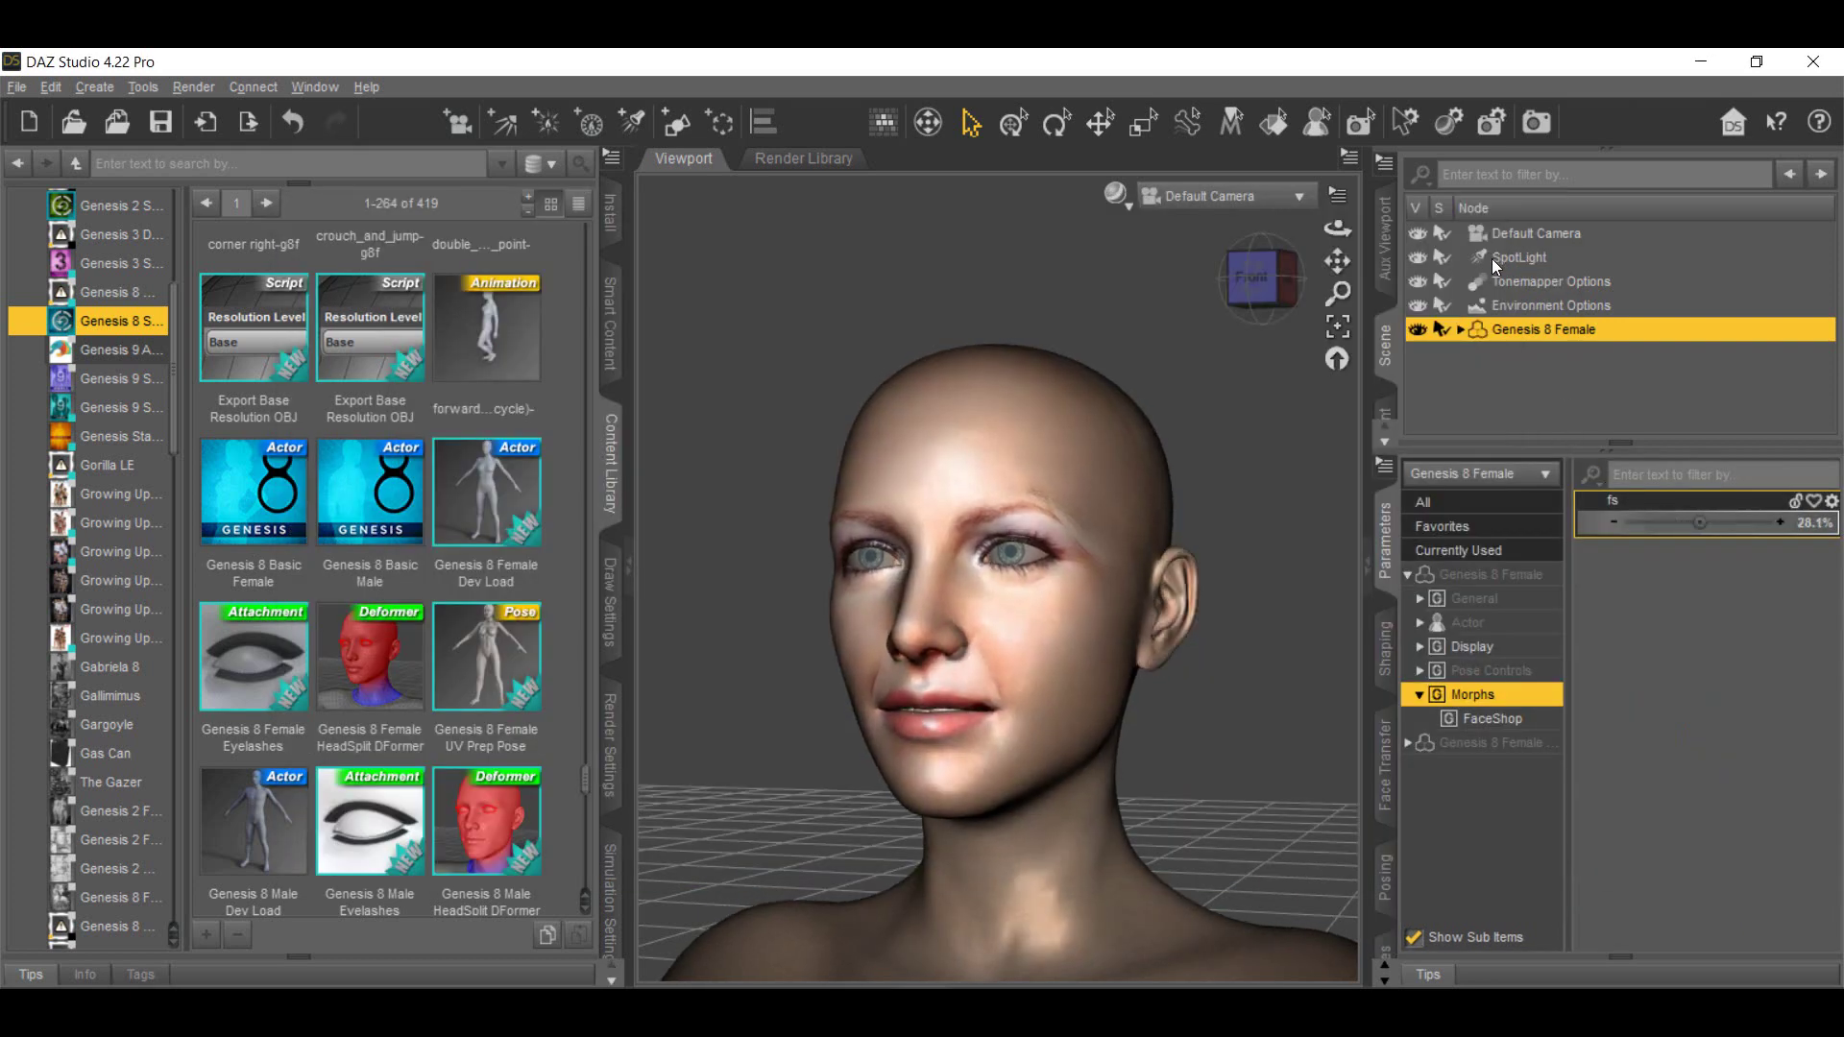
pyautogui.moveTo(1338, 229); pyautogui.dragTo(1326, 228)
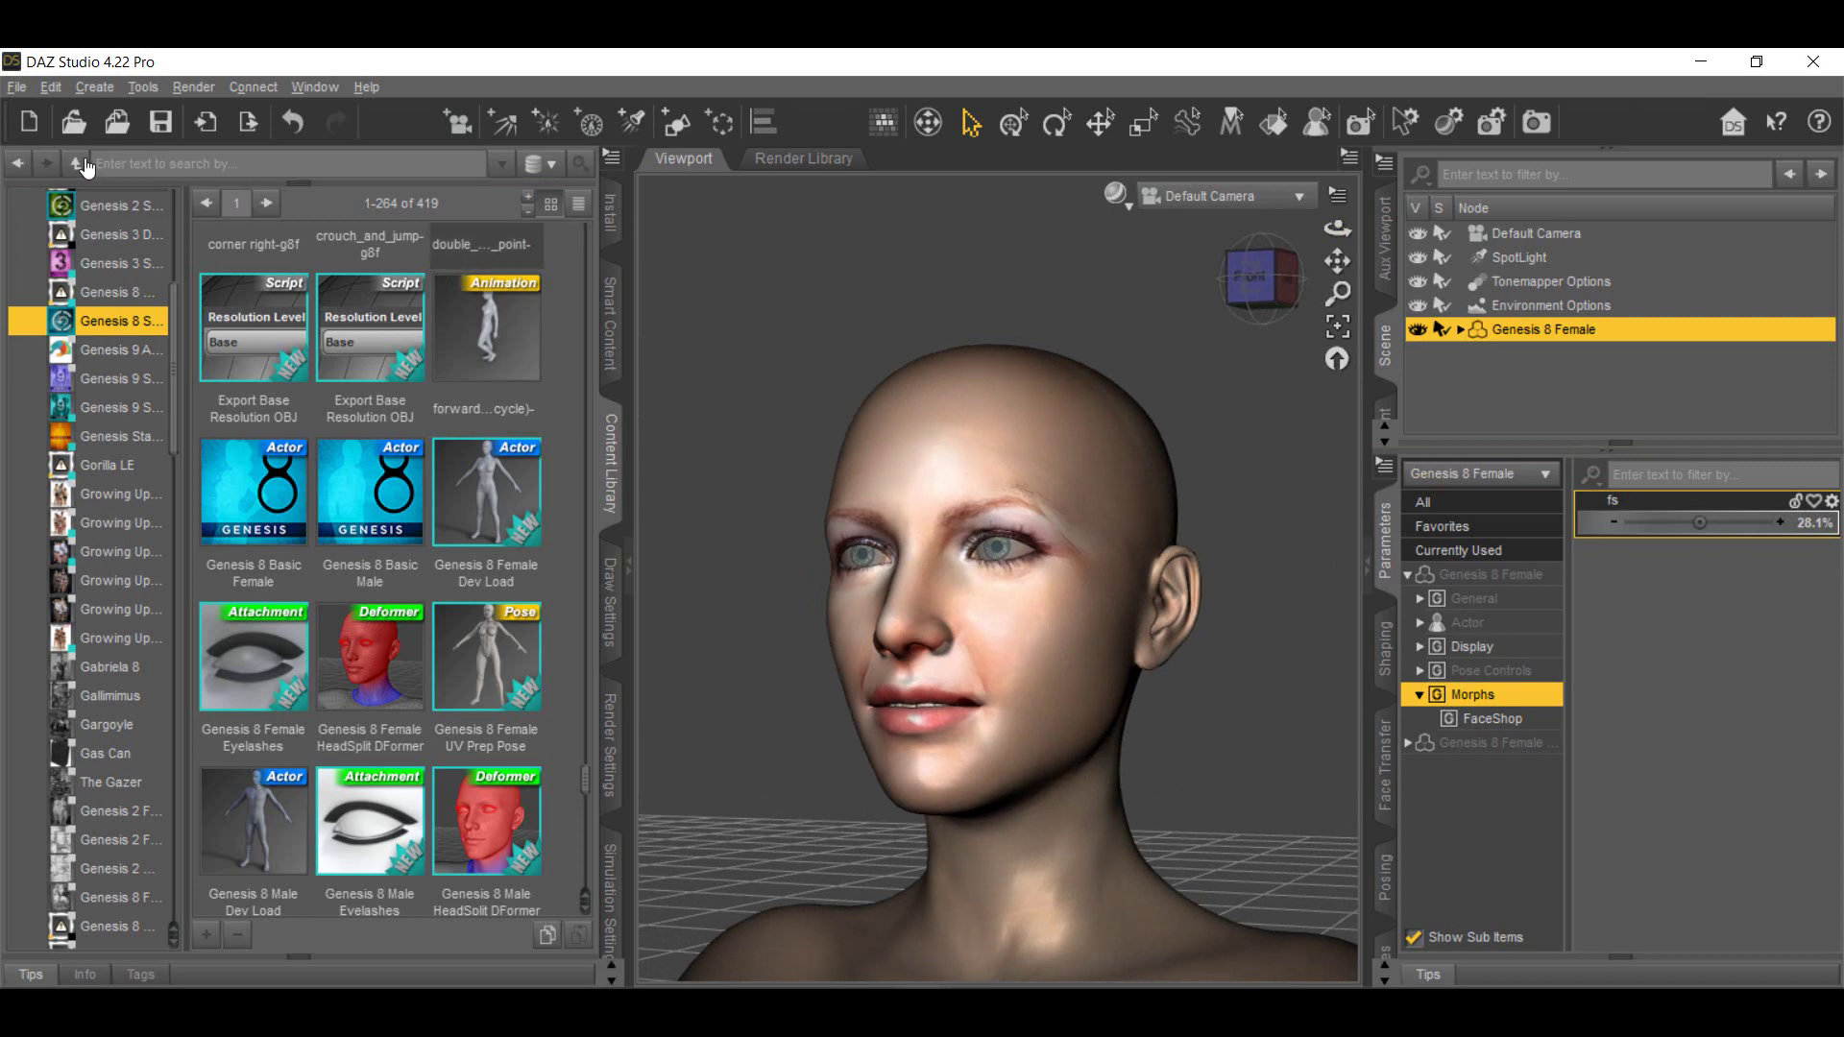
# Open Morph Loader Pro and add the Old and Smile morph files from the Genesis 8 Woman BasicF folder
pyautogui.click(53, 87)
pyautogui.moveTo(160, 298)
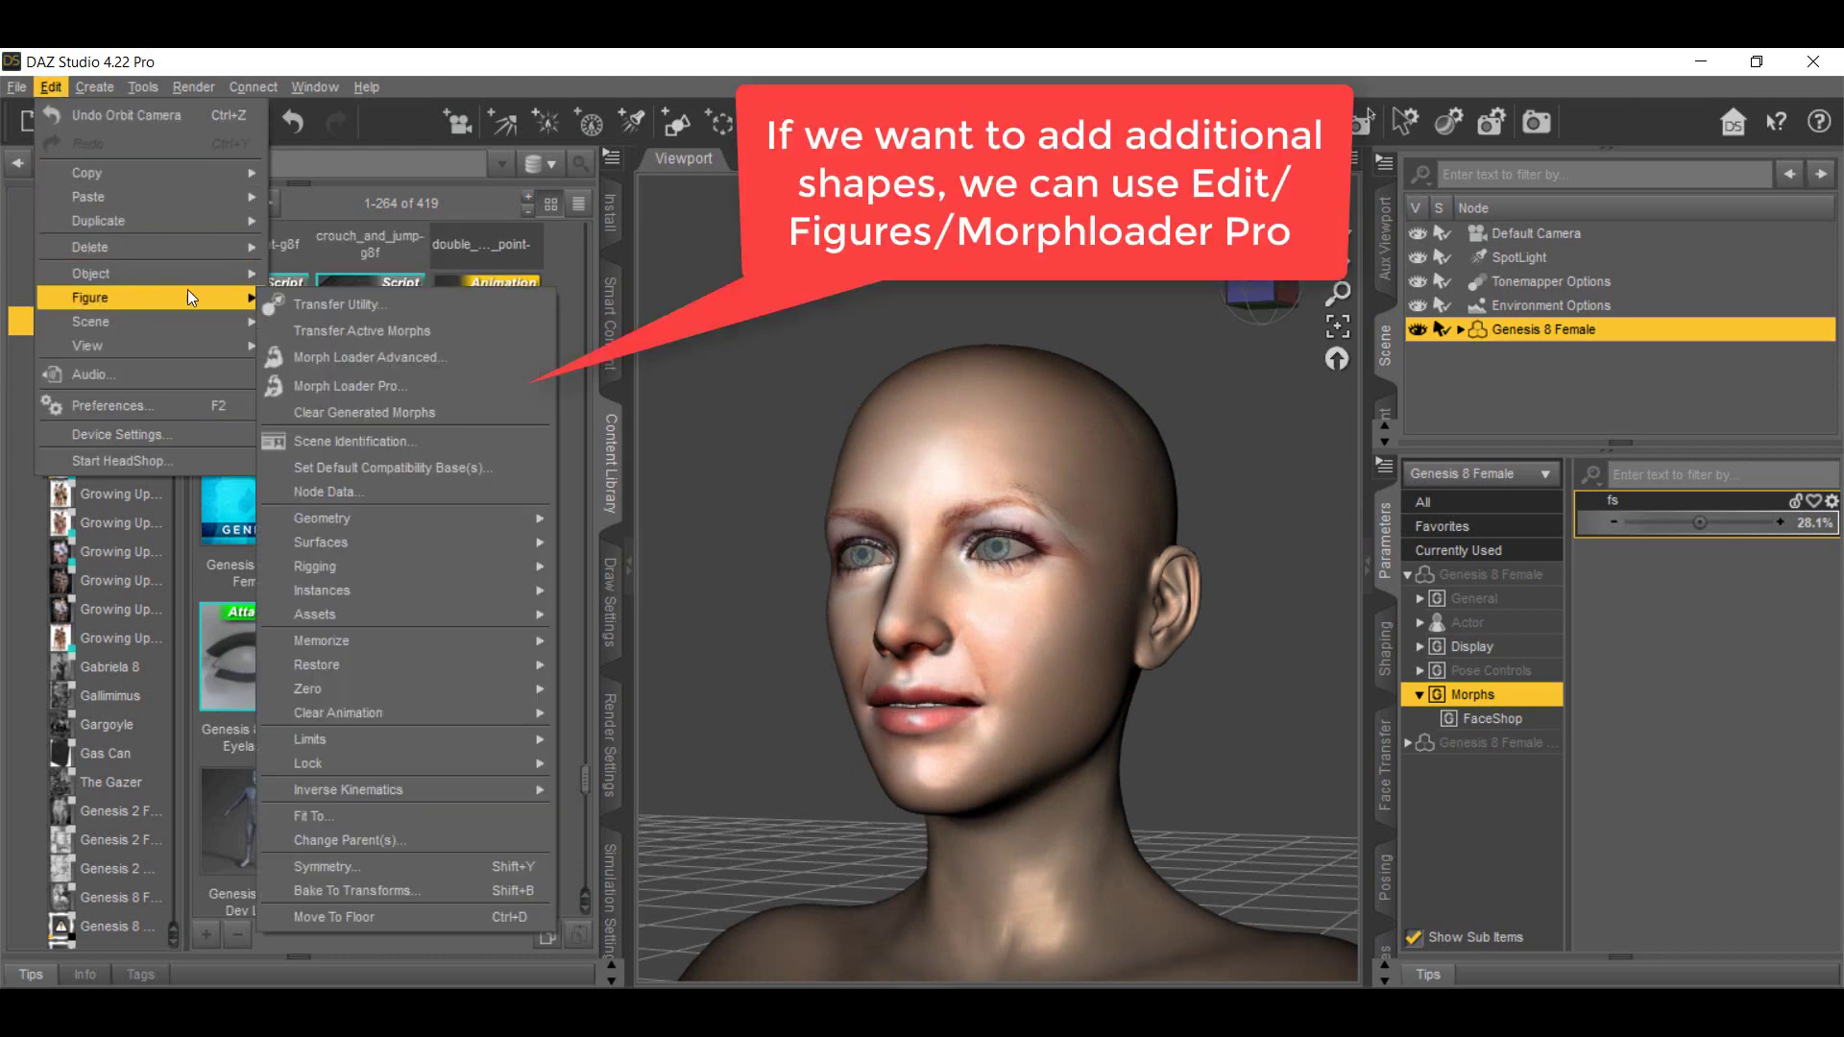
pyautogui.click(314, 384)
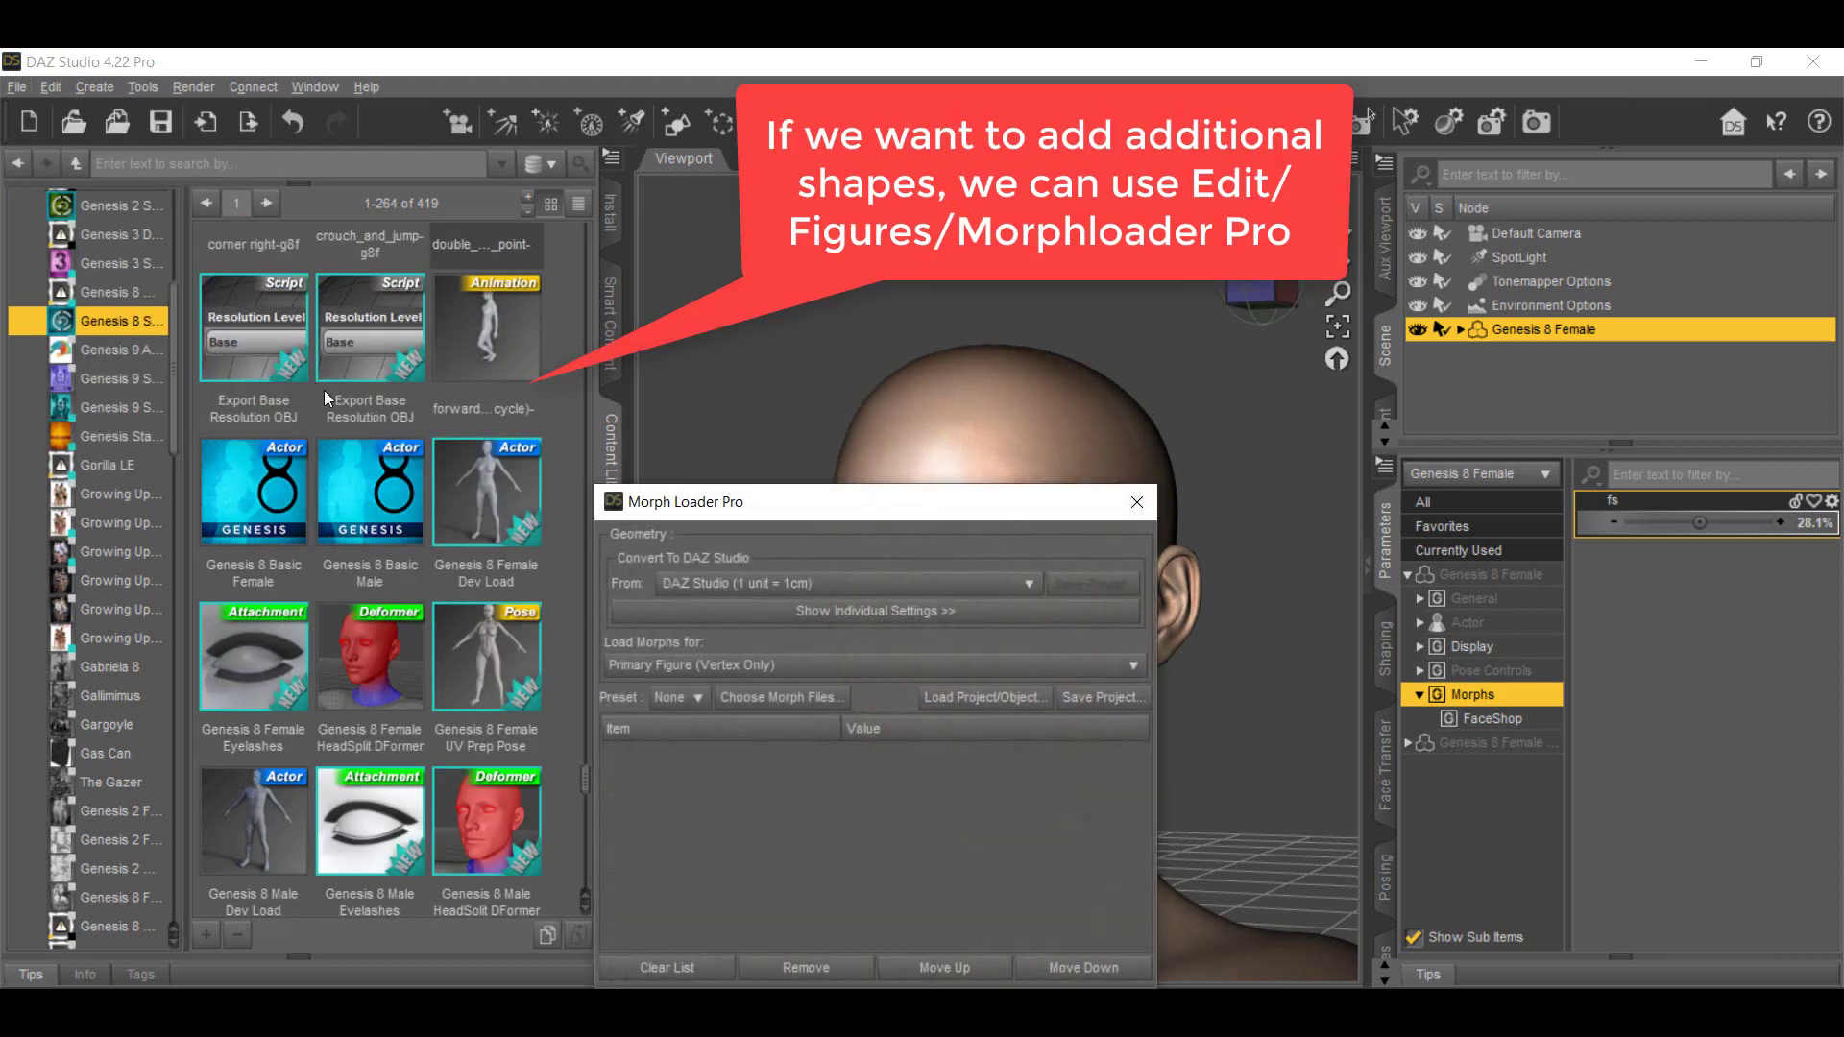
pyautogui.click(762, 706)
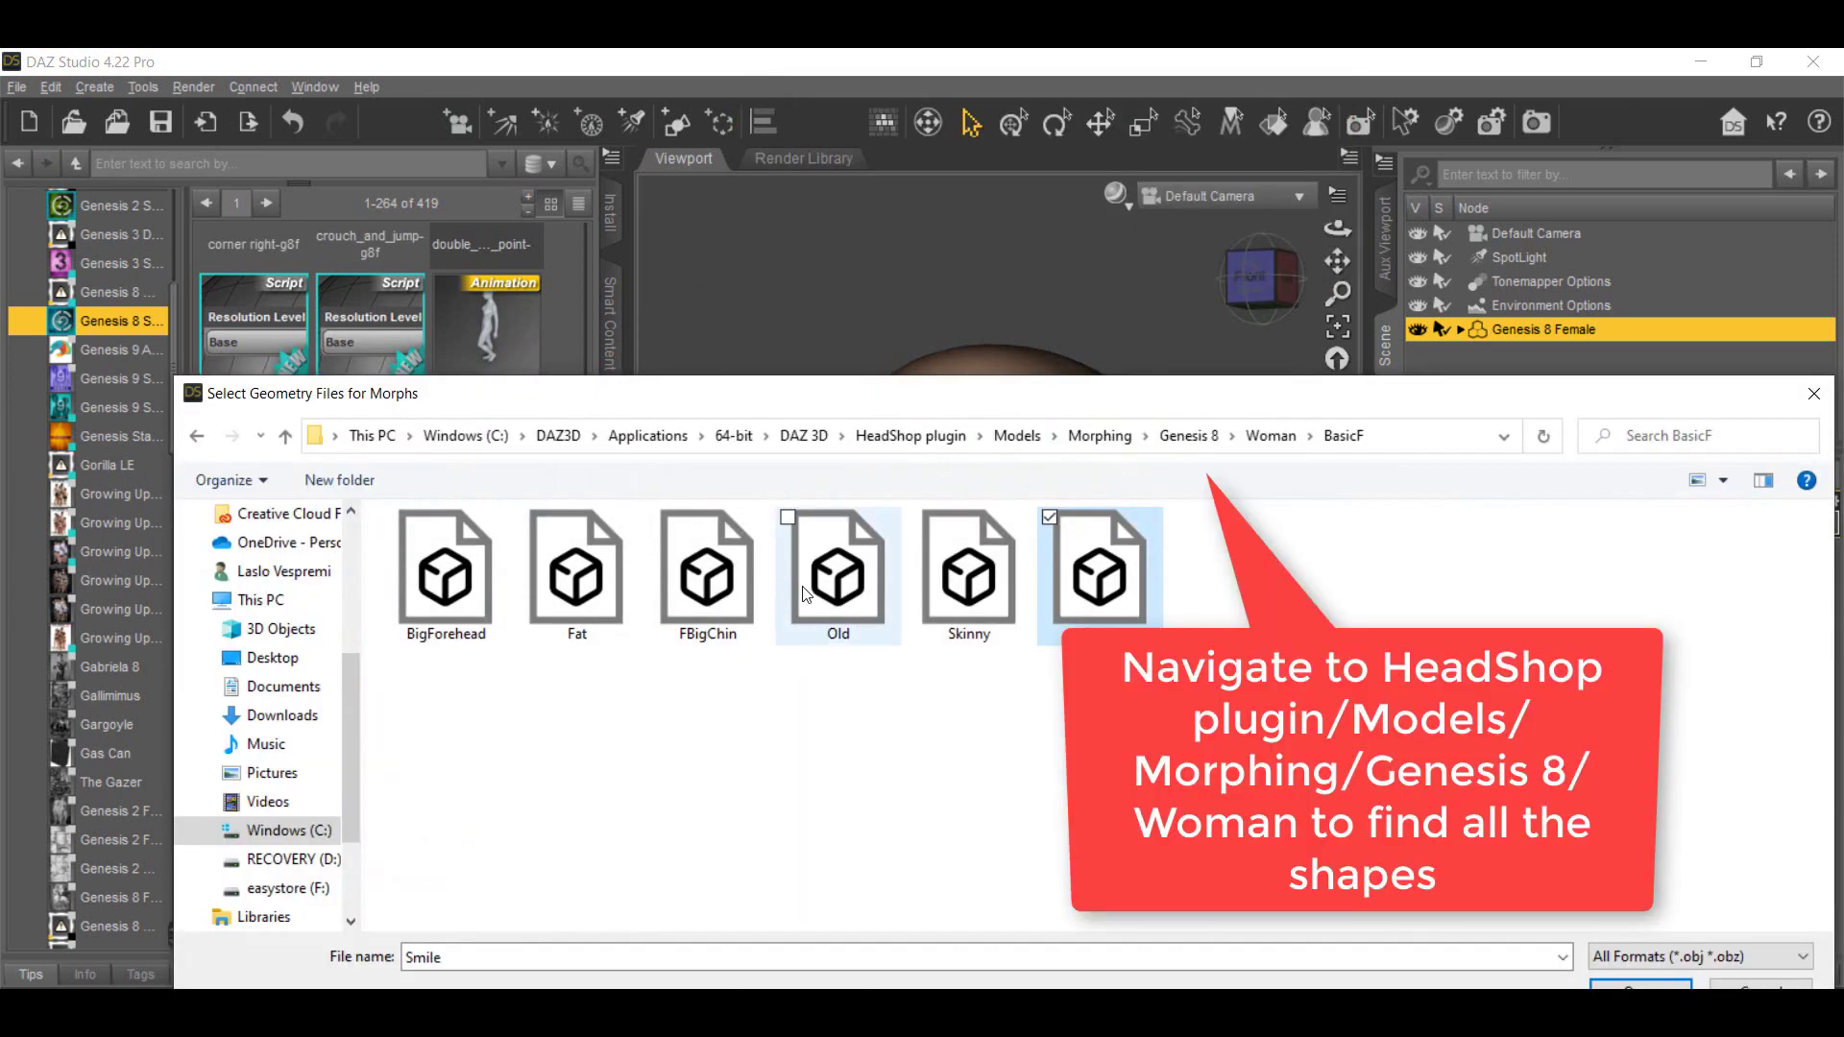
pyautogui.keyDown('ctrl'); pyautogui.click(819, 593); pyautogui.keyUp('ctrl')
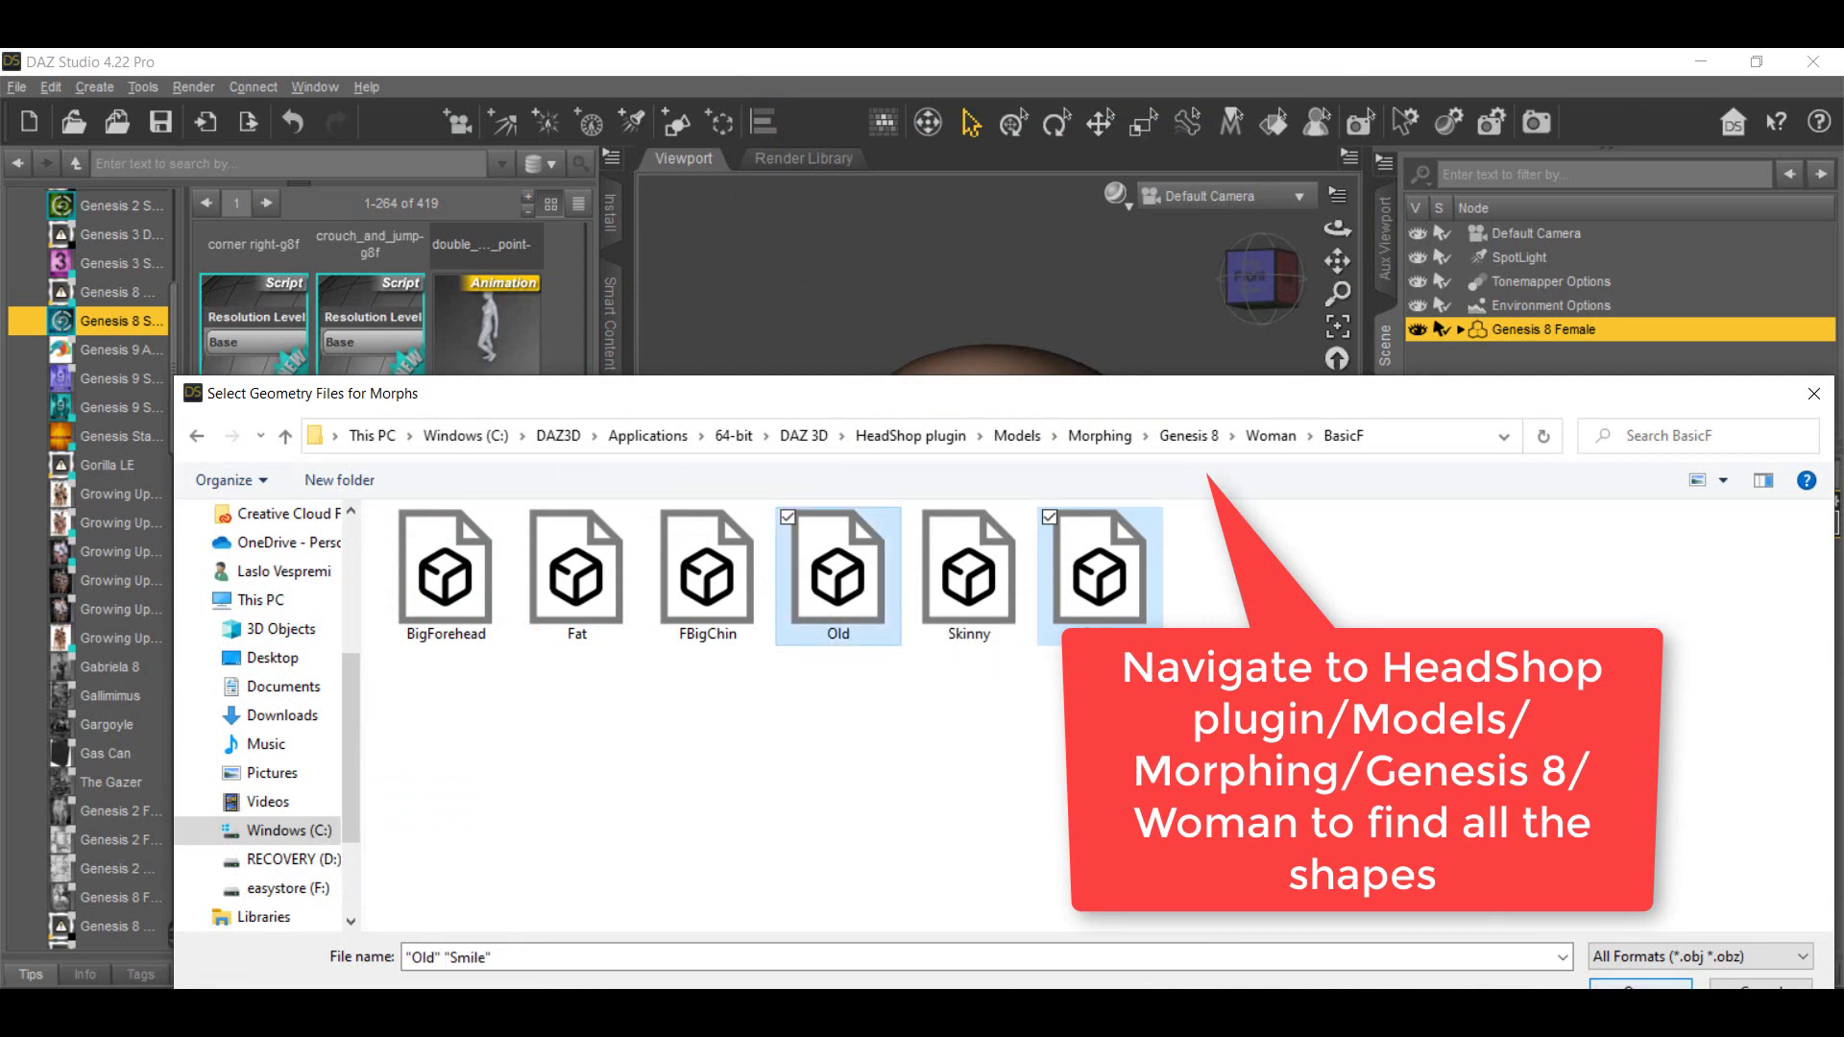
pyautogui.click(1641, 984)
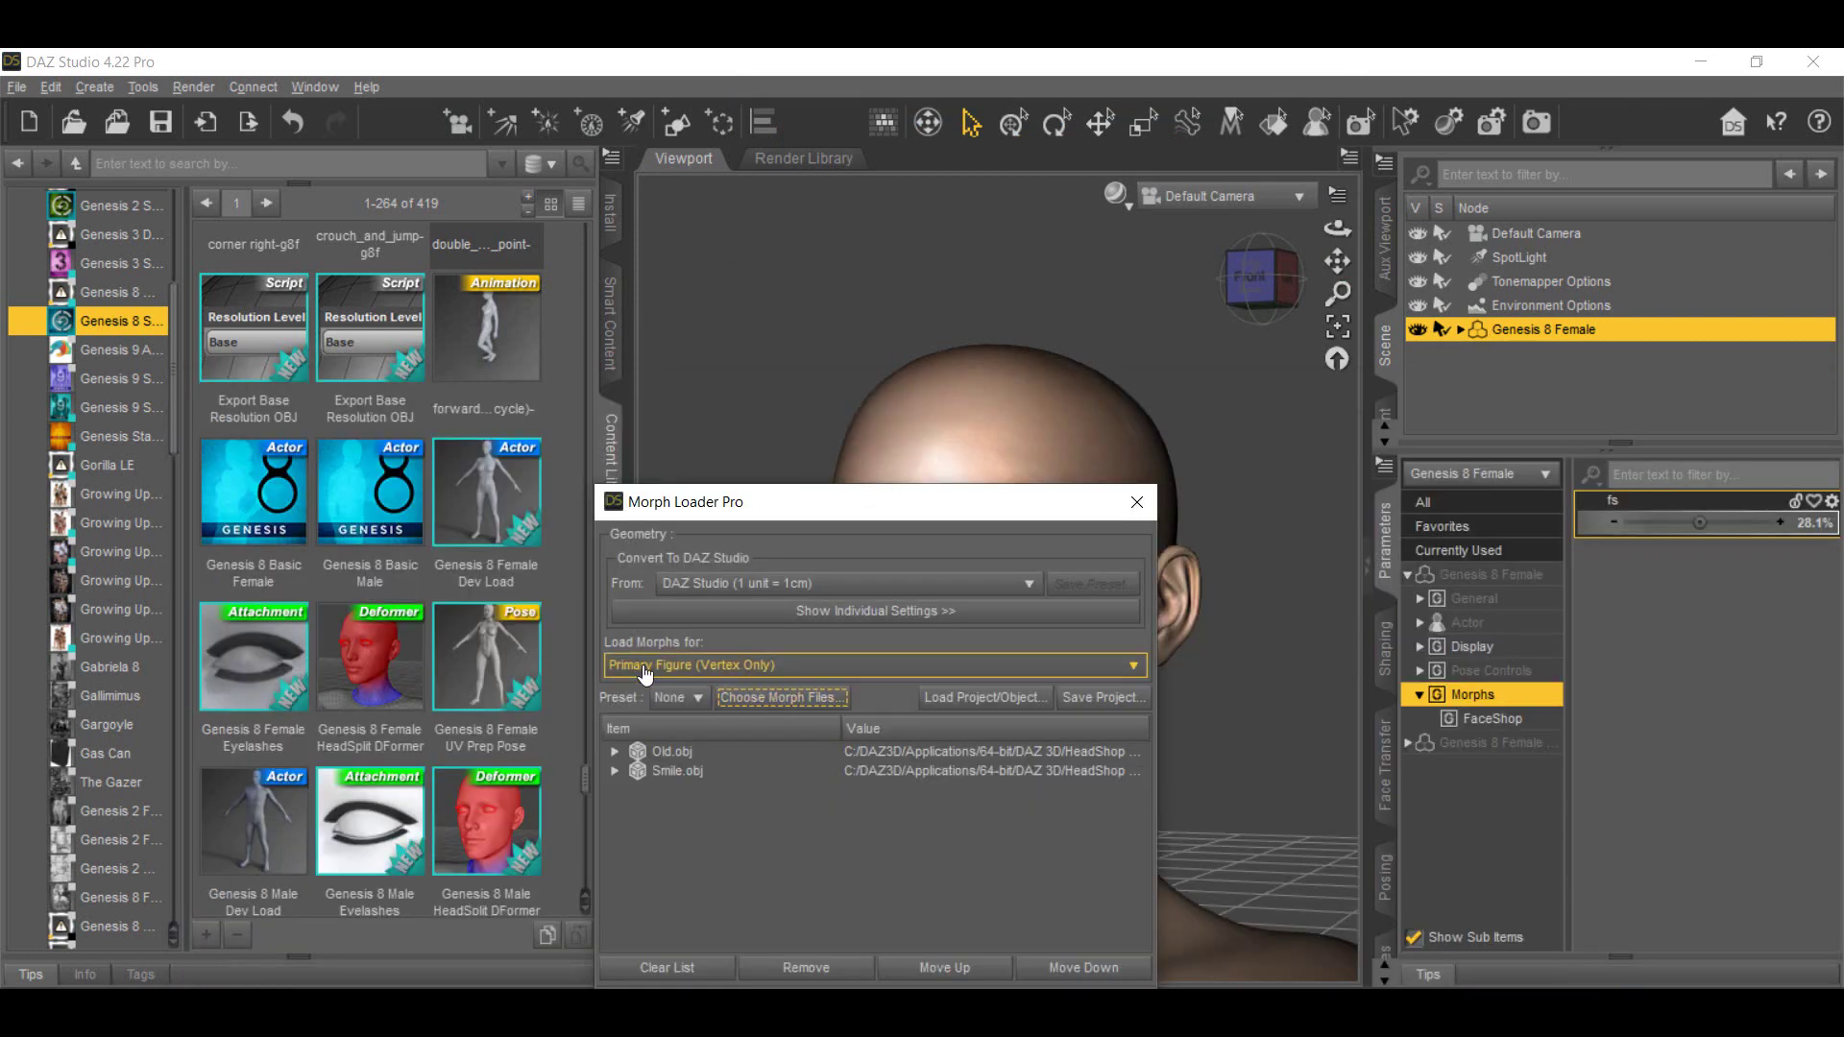
# Add all the morph files in the Woman Creases folder and load the listed morphs onto the figure
pyautogui.click(797, 698)
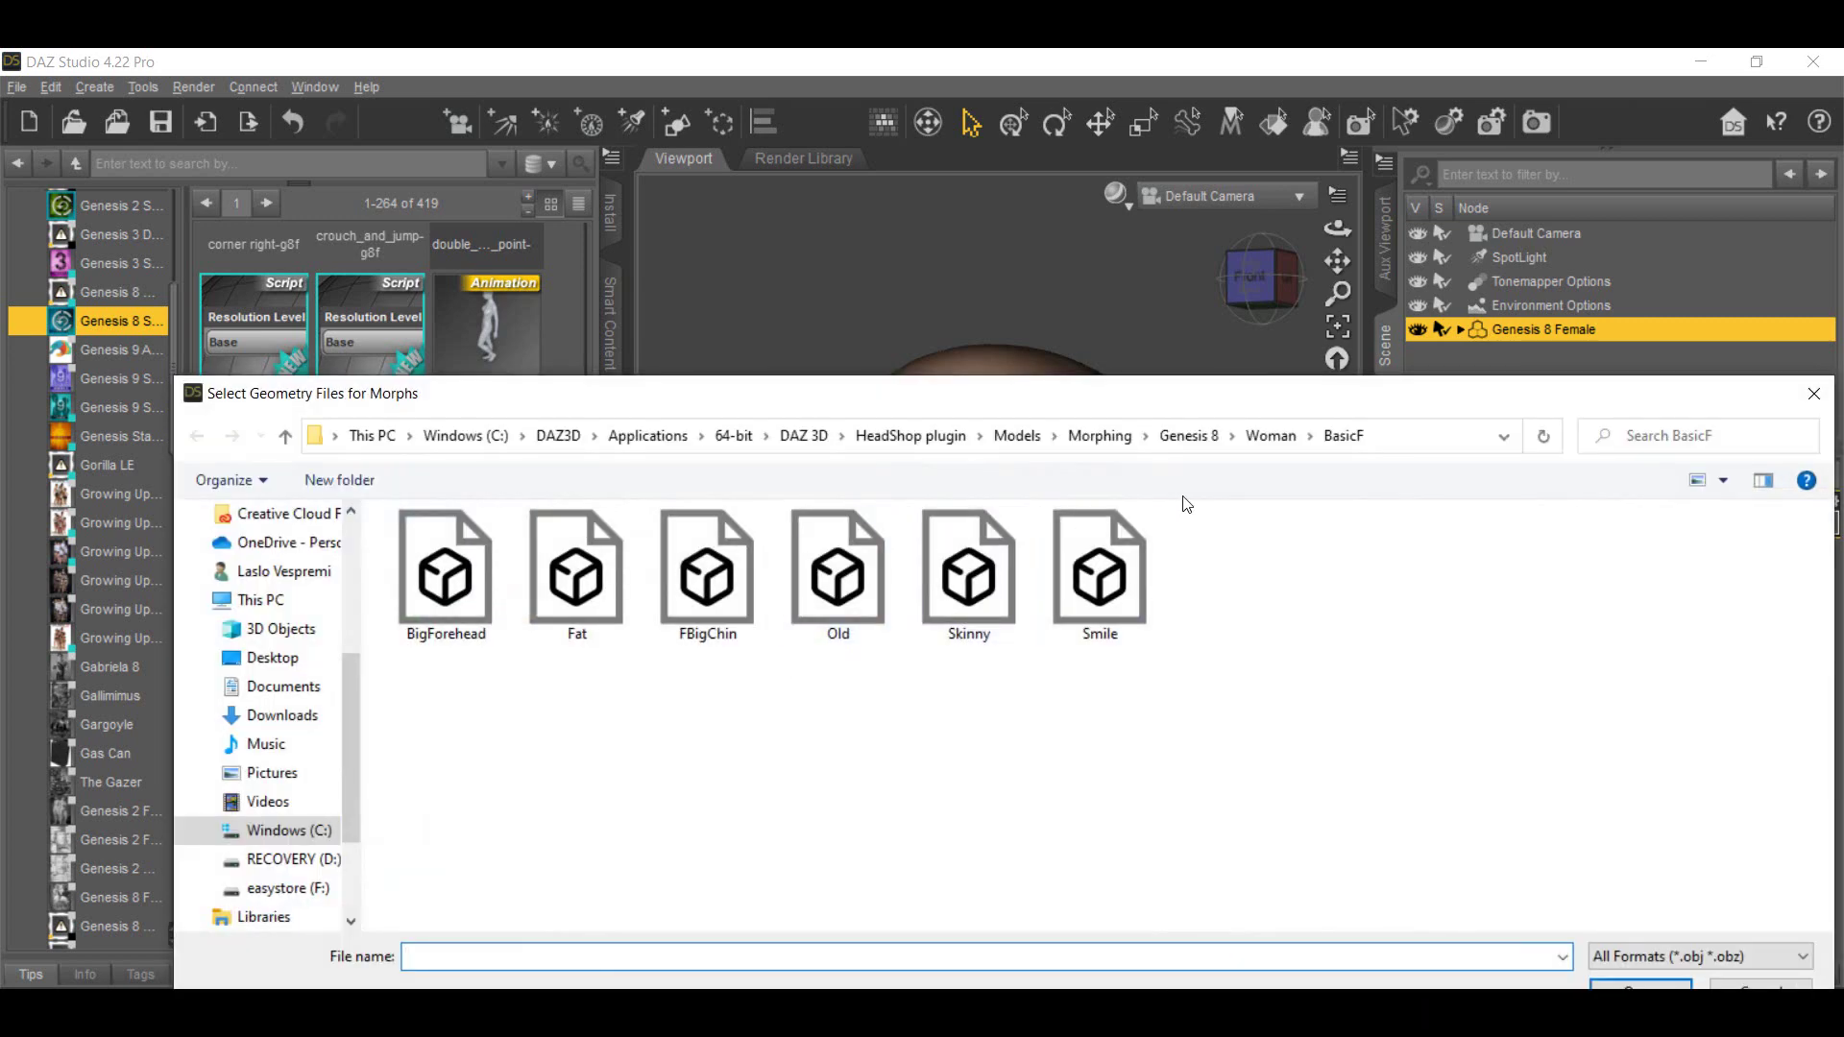
pyautogui.click(1271, 435)
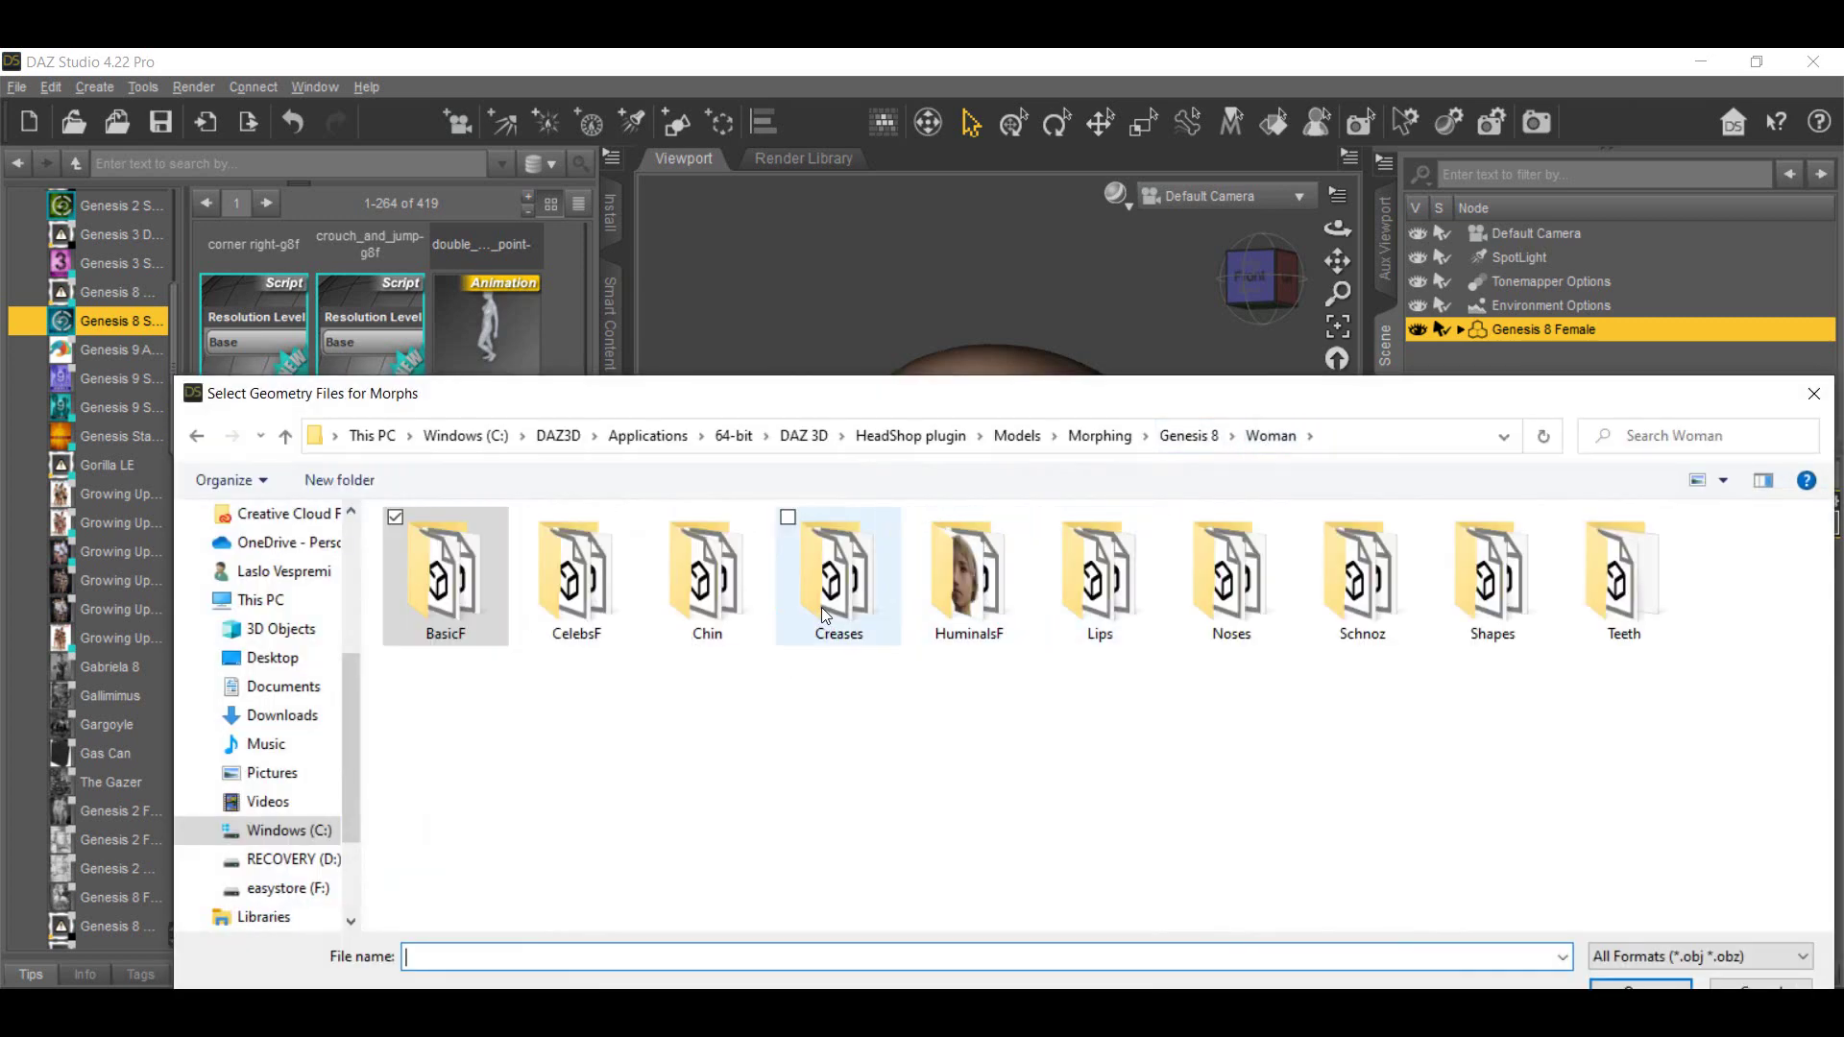
pyautogui.click(821, 606)
pyautogui.doubleClick(822, 606)
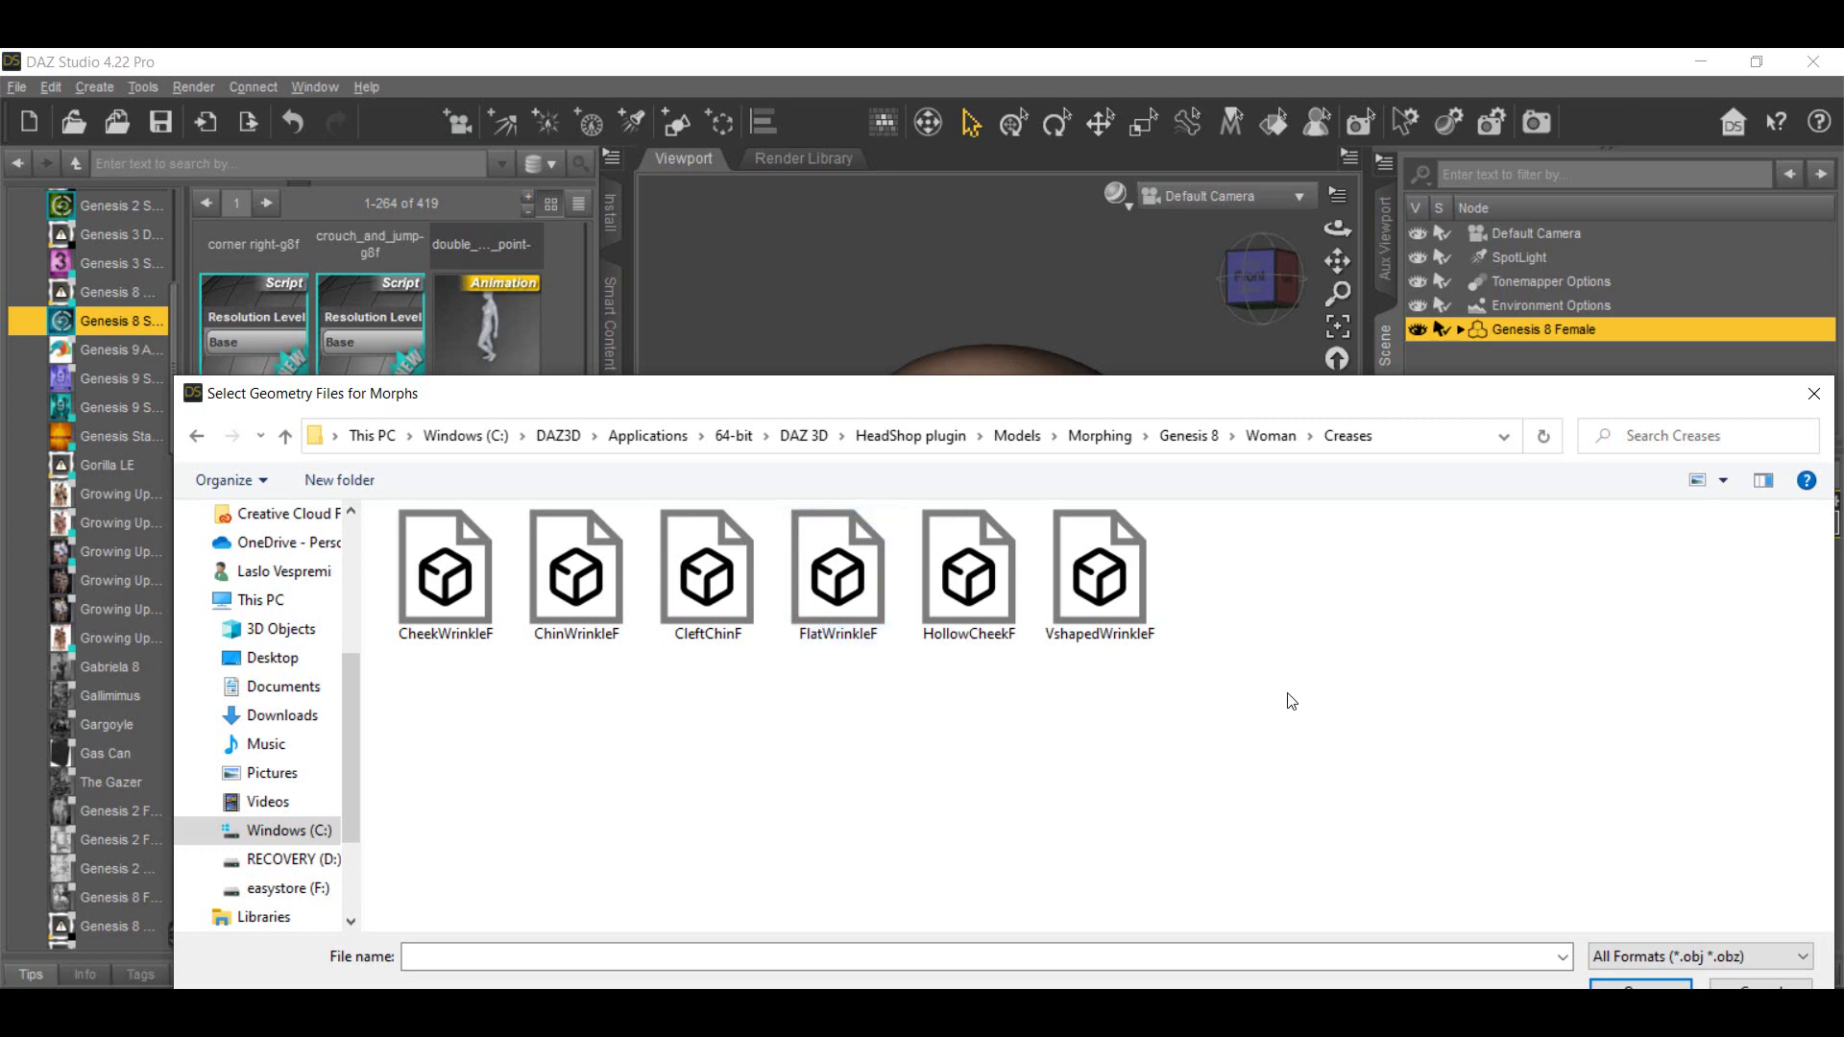
pyautogui.moveTo(1230, 686); pyautogui.dragTo(381, 507)
pyautogui.click(1640, 986)
pyautogui.press('Return')
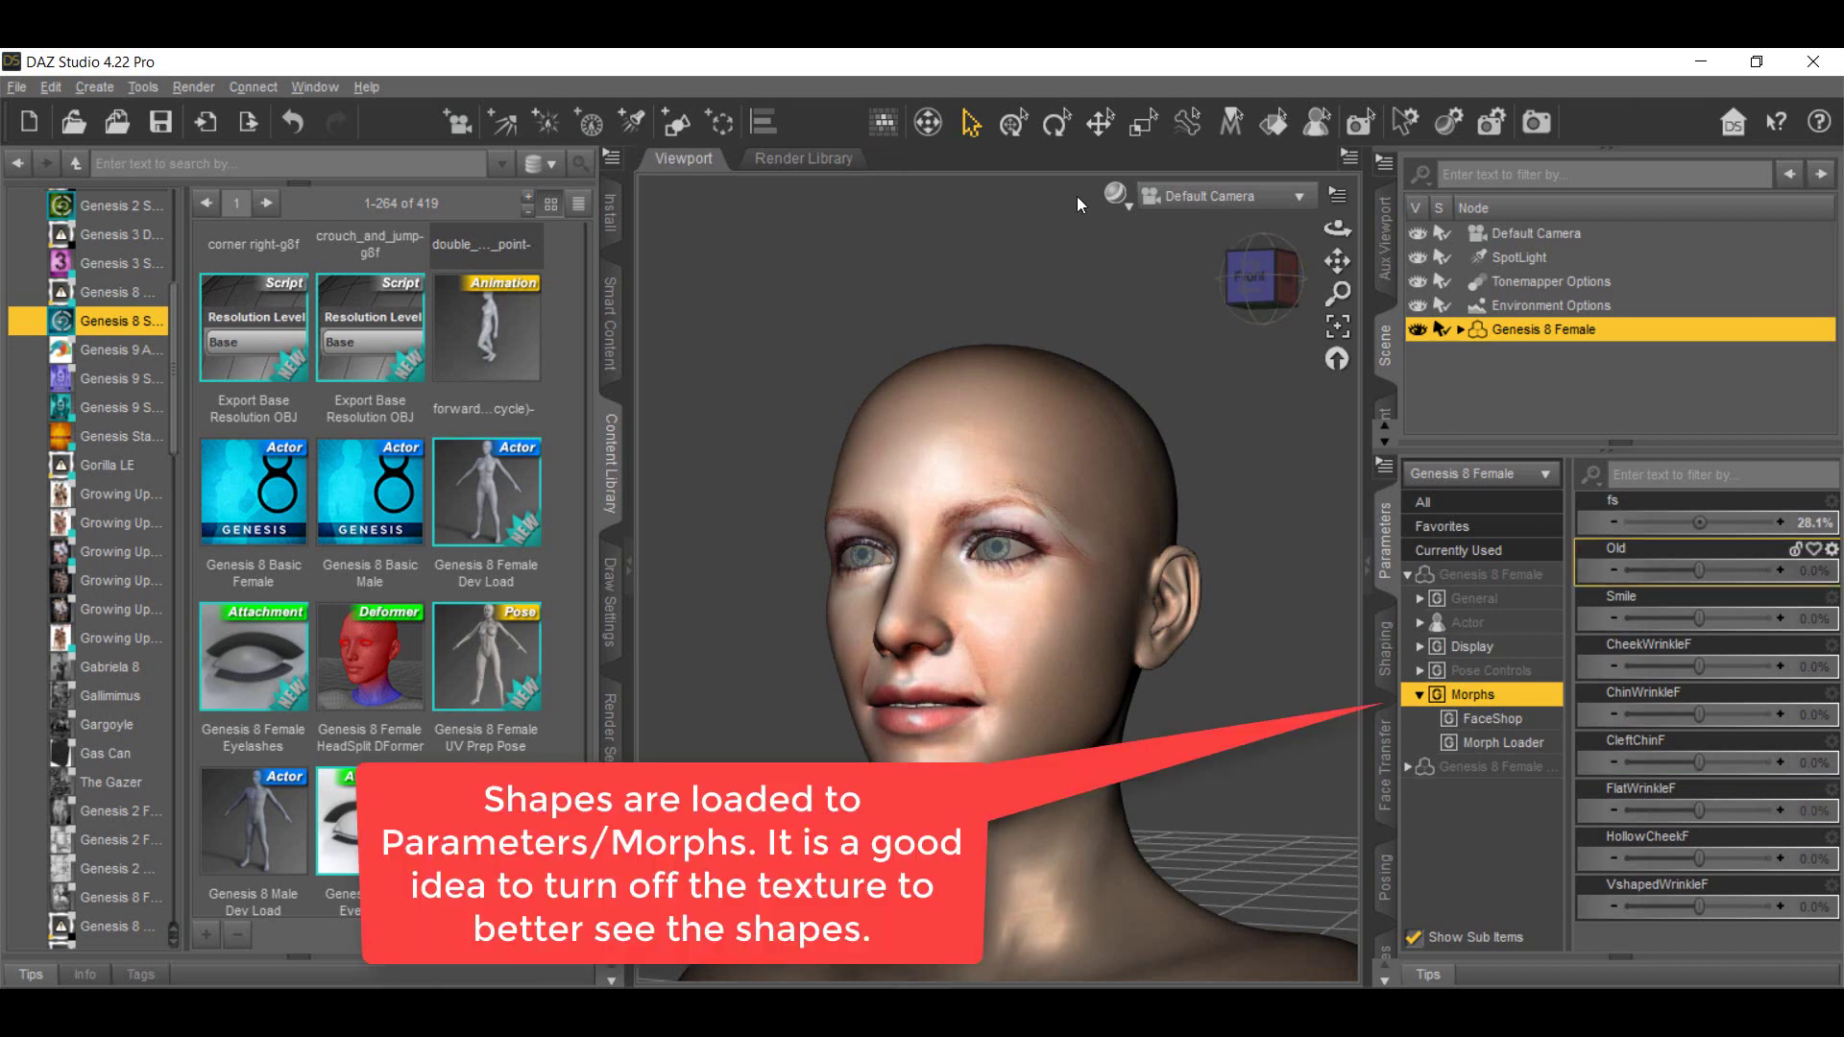
# Set the Smile morph to 87.1% and CheekWrinkleF to 43.5% in Smooth Shaded view, and restore the Texture Shaded view
pyautogui.click(1115, 194)
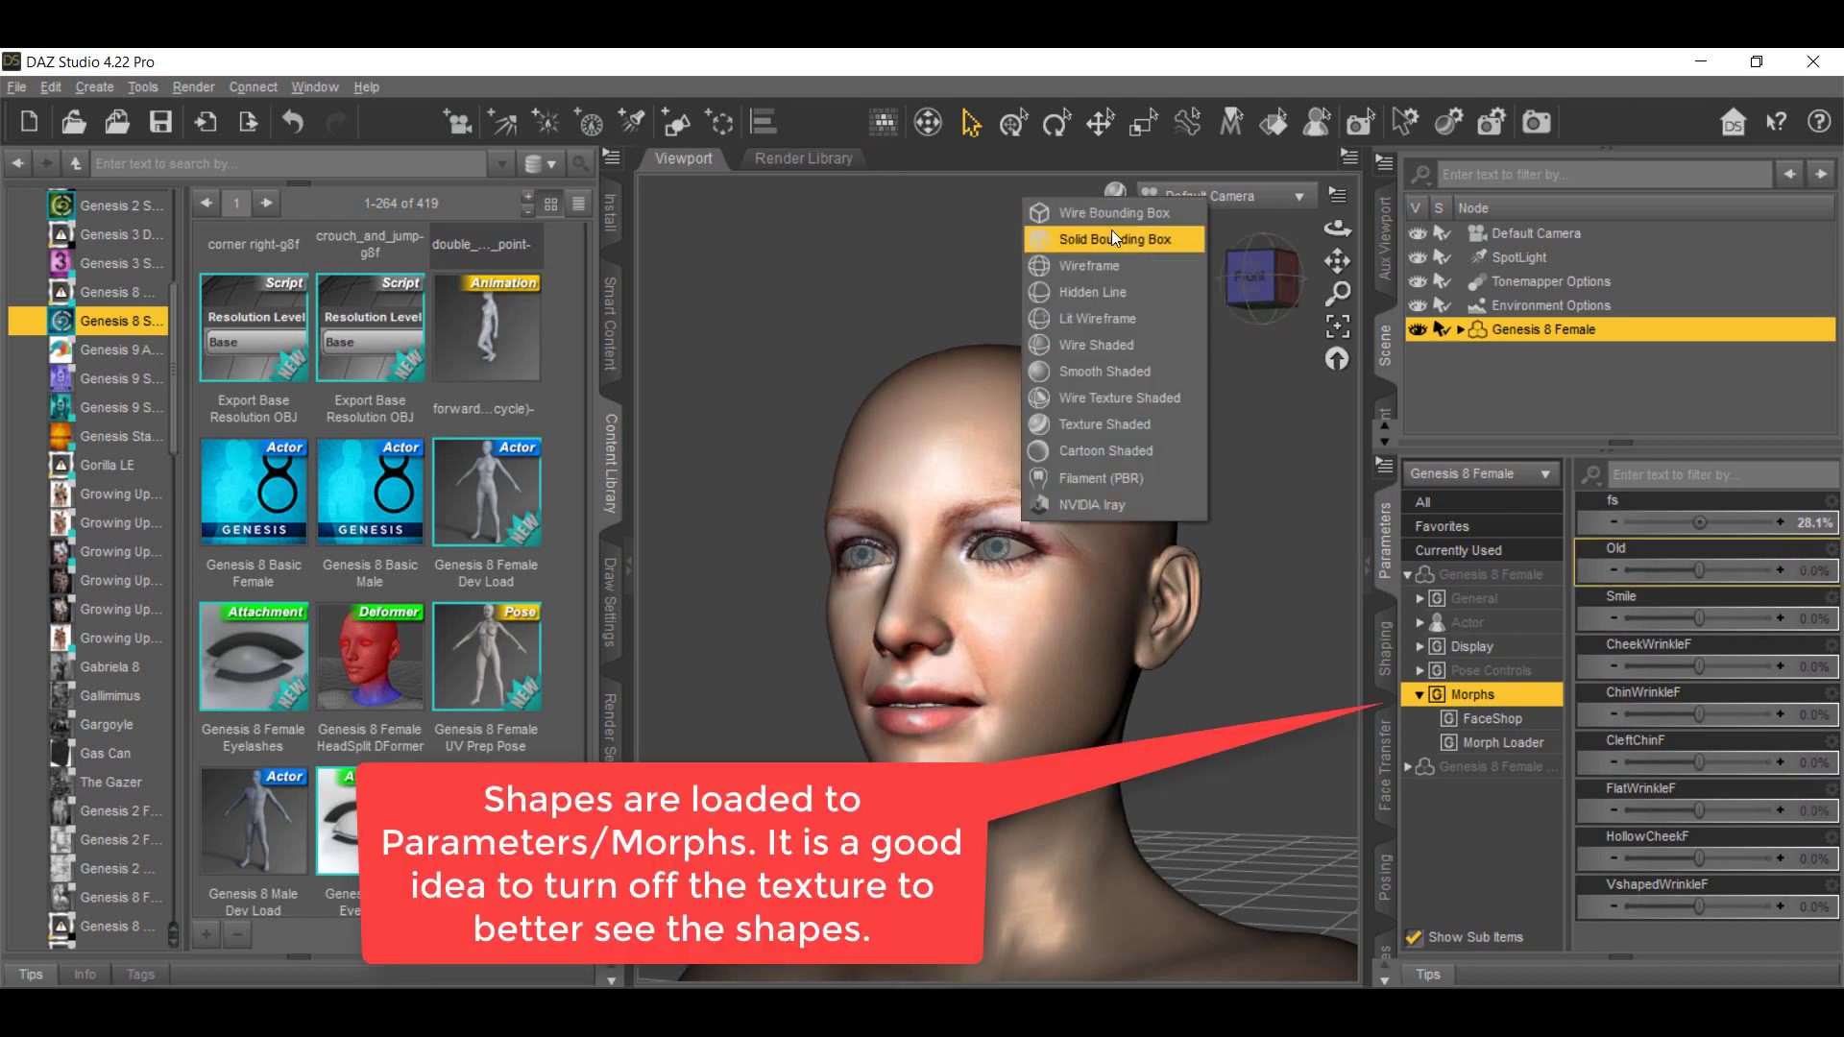
pyautogui.click(1106, 370)
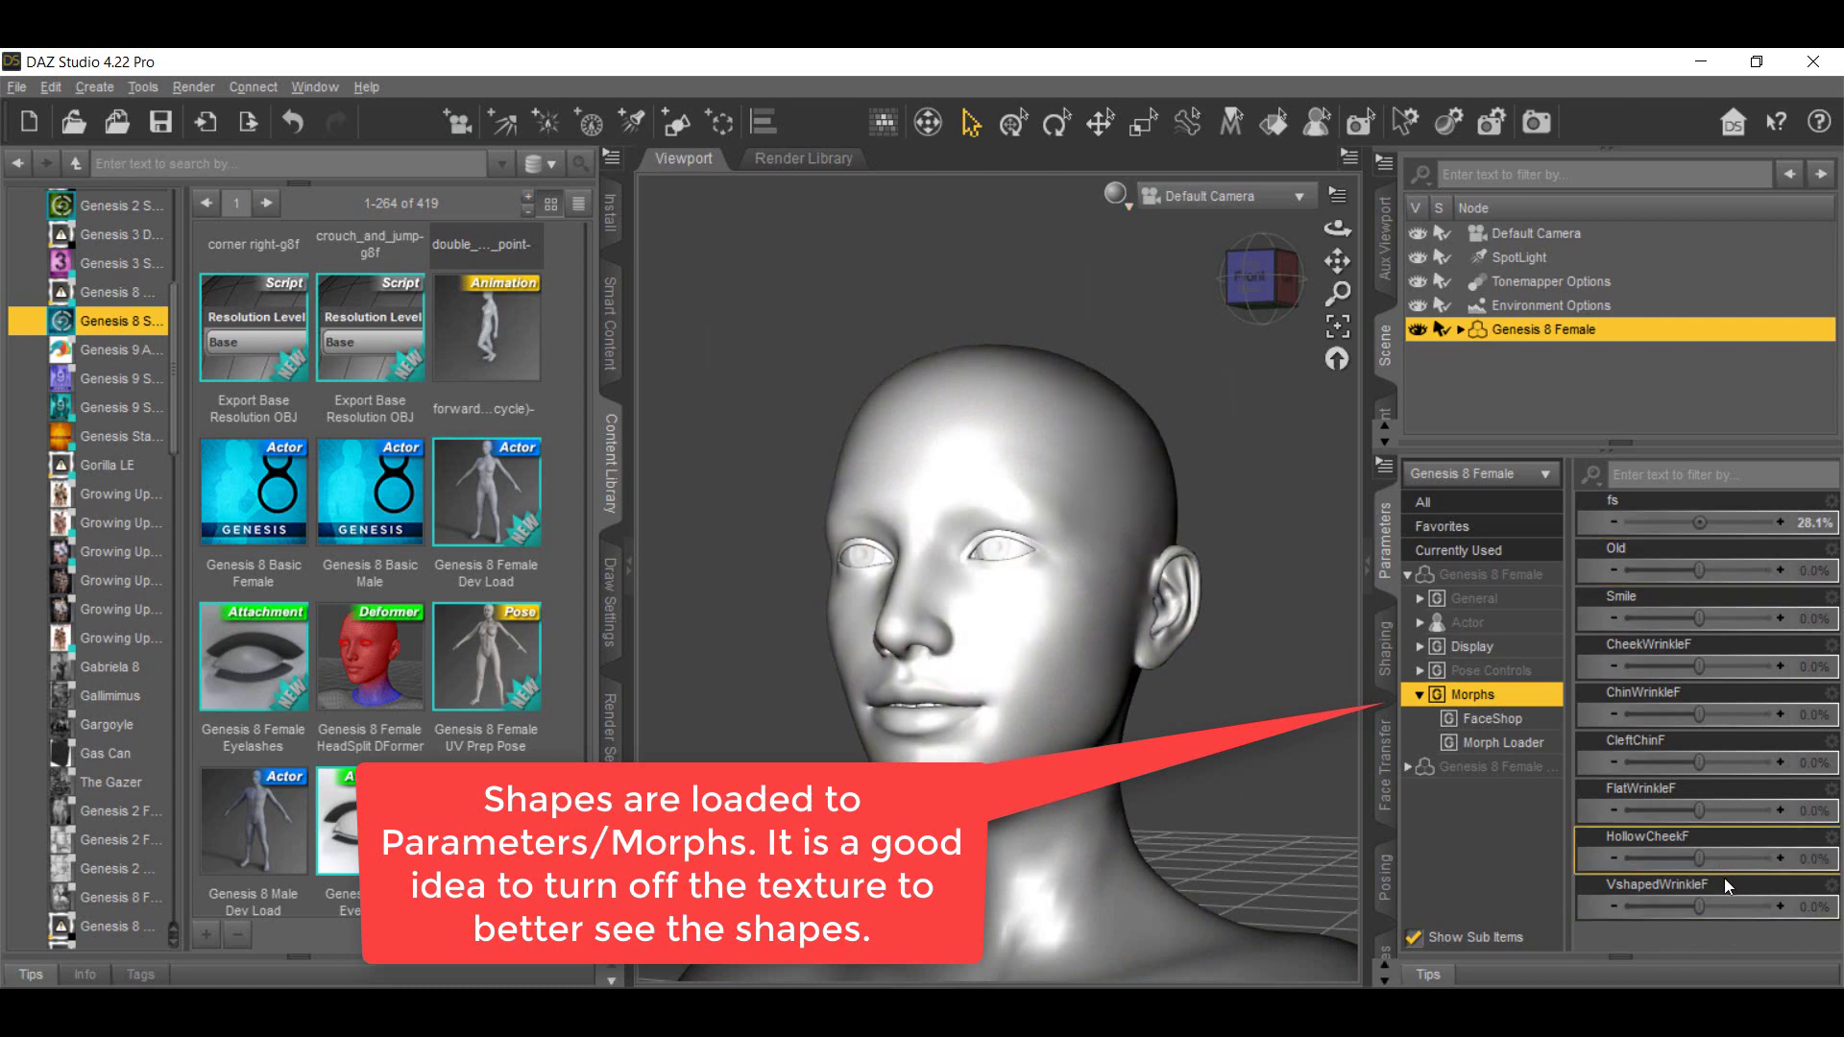
pyautogui.moveTo(1695, 623); pyautogui.dragTo(1764, 627)
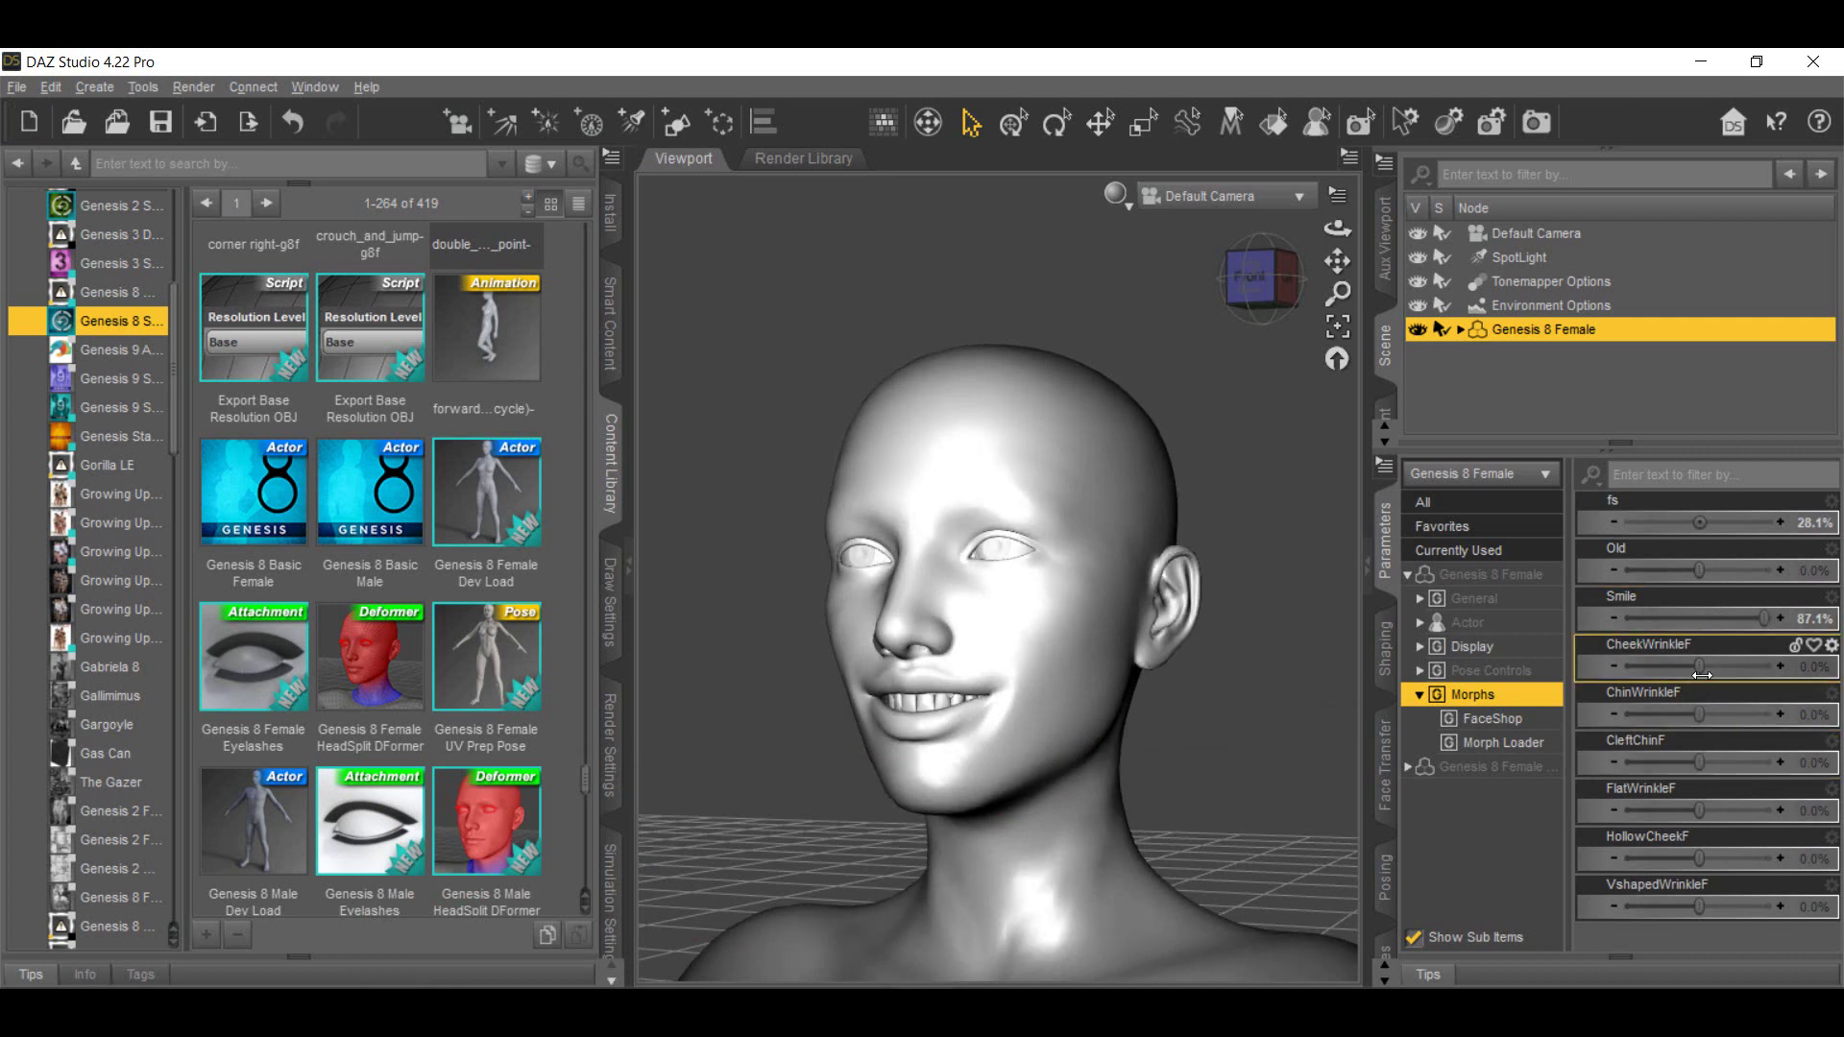
pyautogui.moveTo(1701, 675); pyautogui.dragTo(1730, 675)
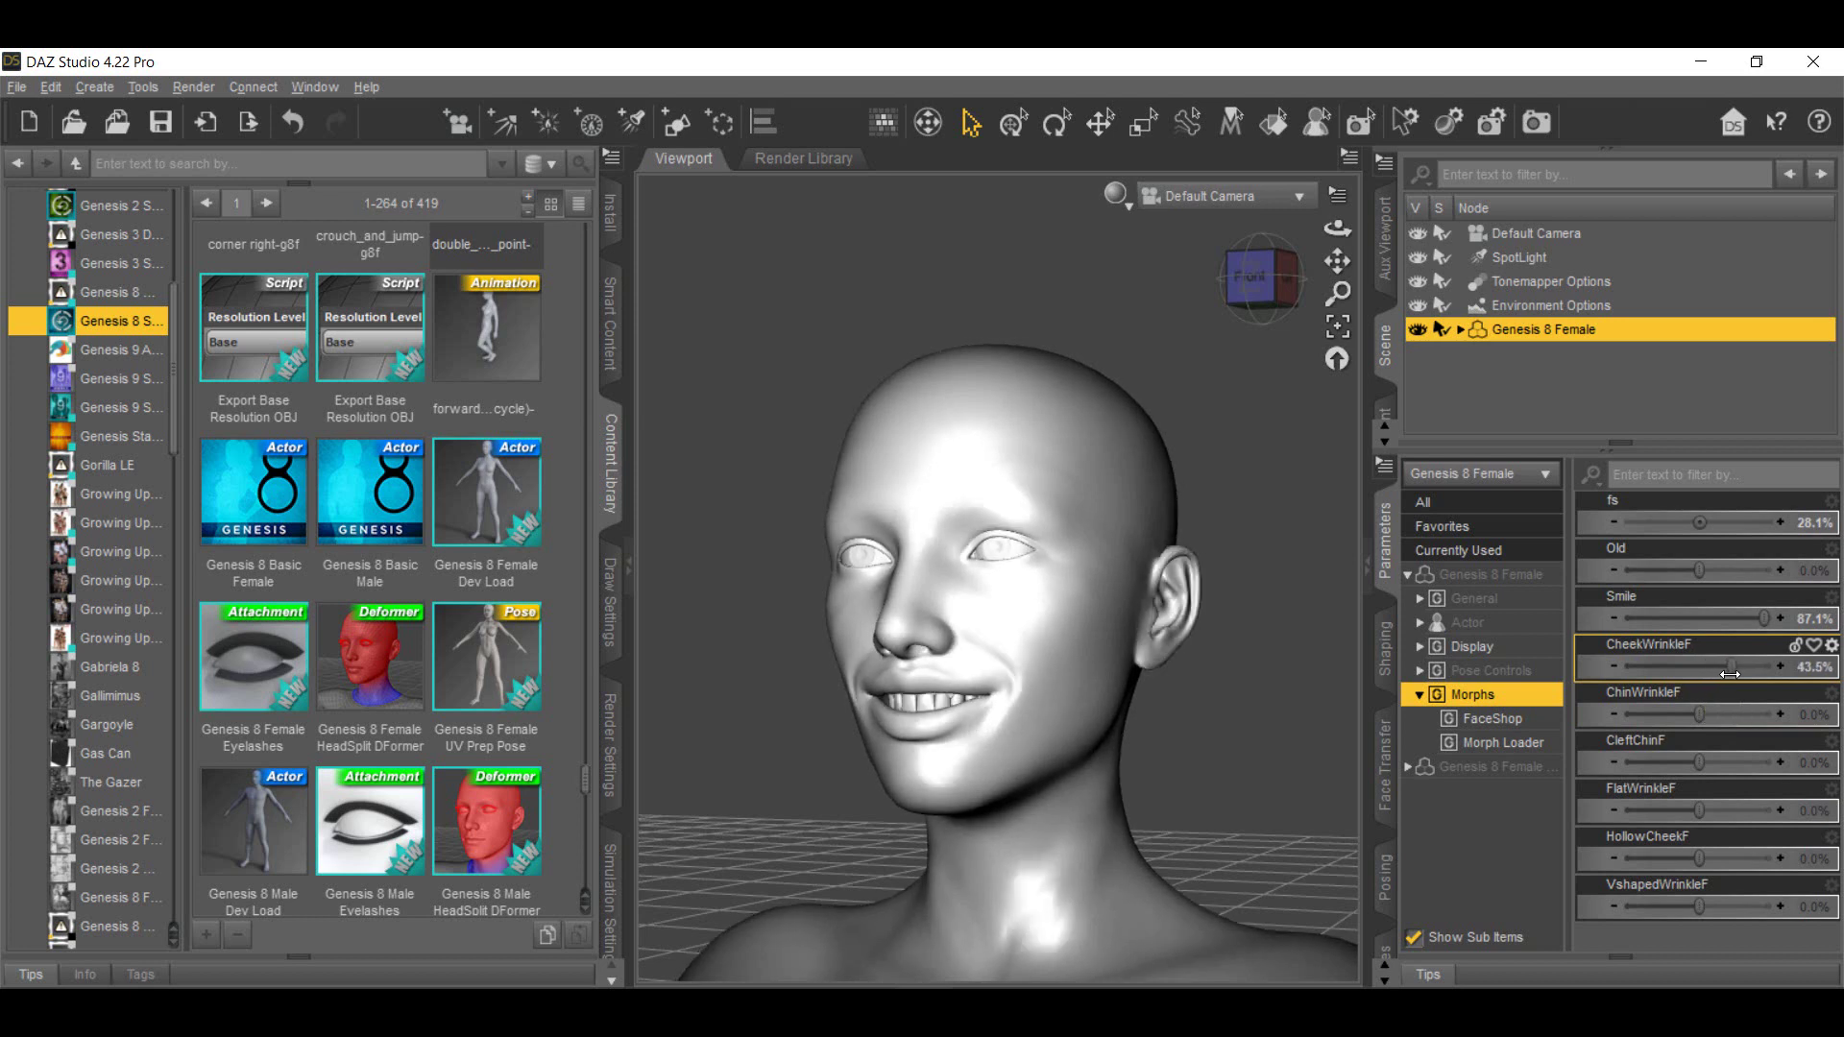
pyautogui.click(1116, 196)
pyautogui.click(1100, 420)
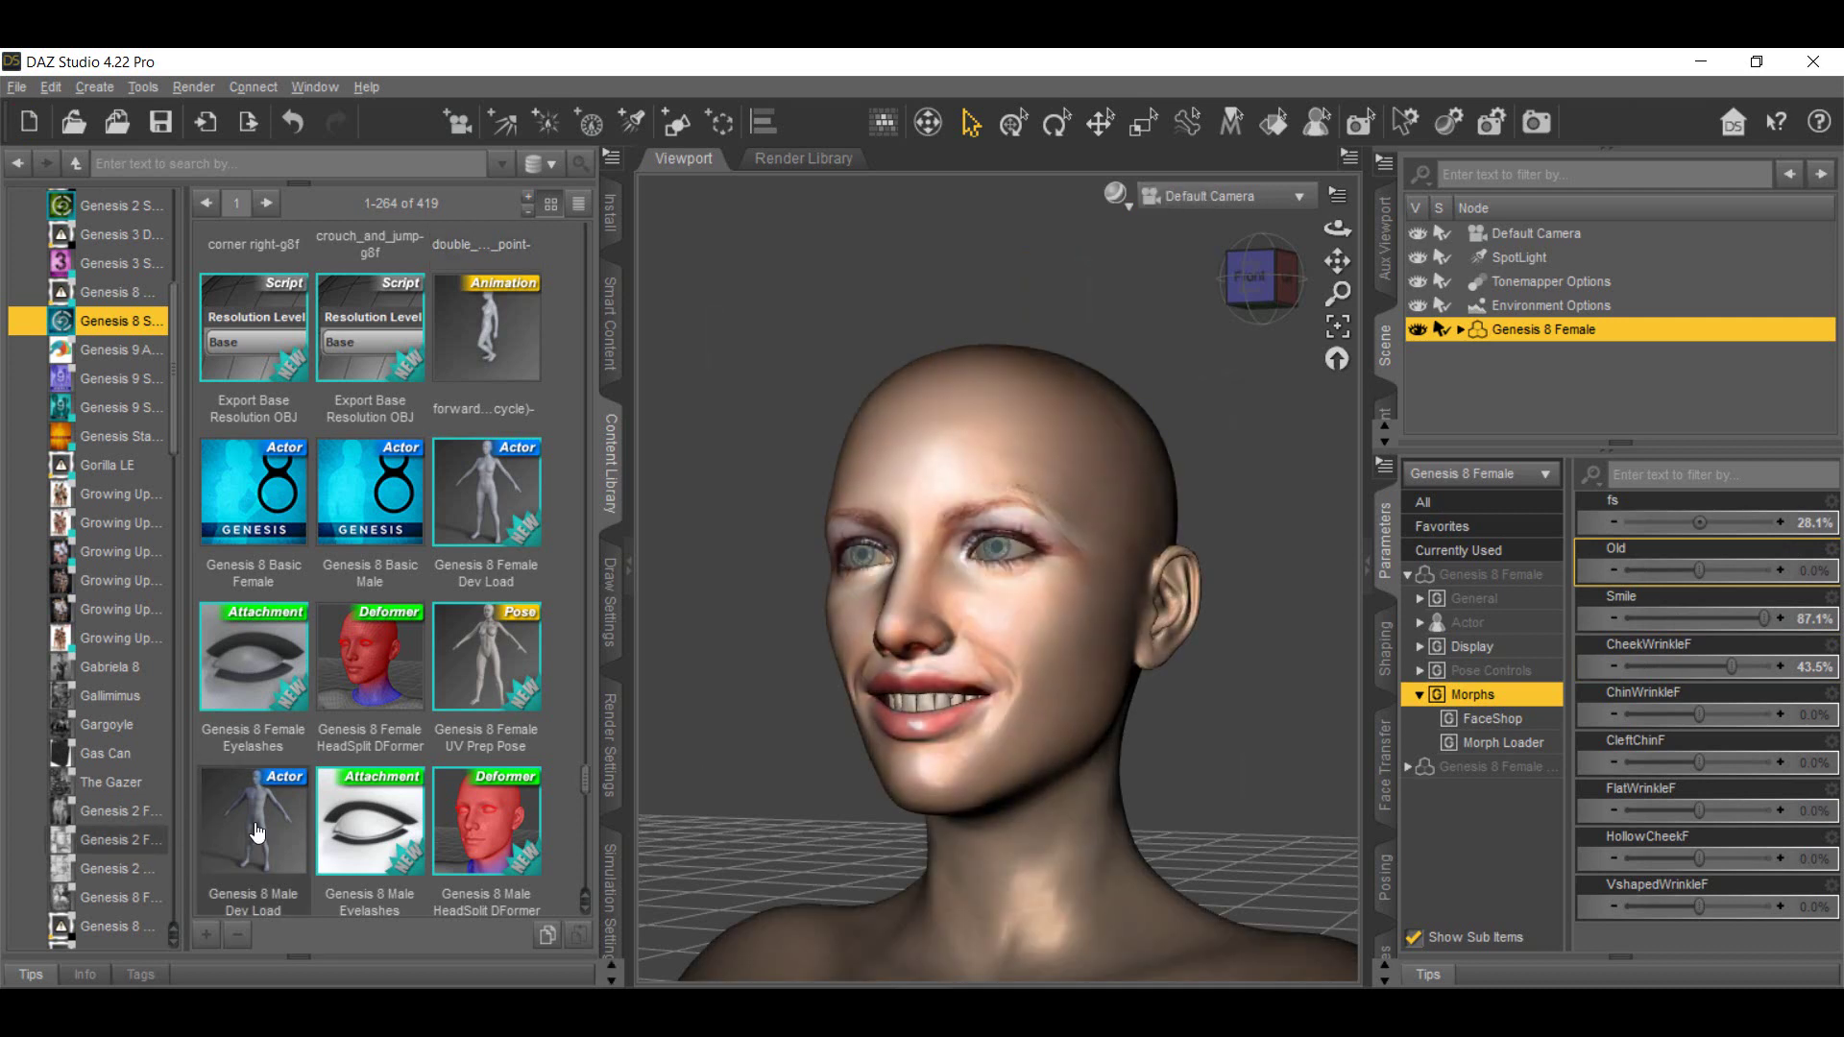
# Add Fanta Sea Hair from the Long hair category to the Genesis 8 Female figure
pyautogui.moveTo(176, 404); pyautogui.dragTo(175, 736)
pyautogui.click(107, 729)
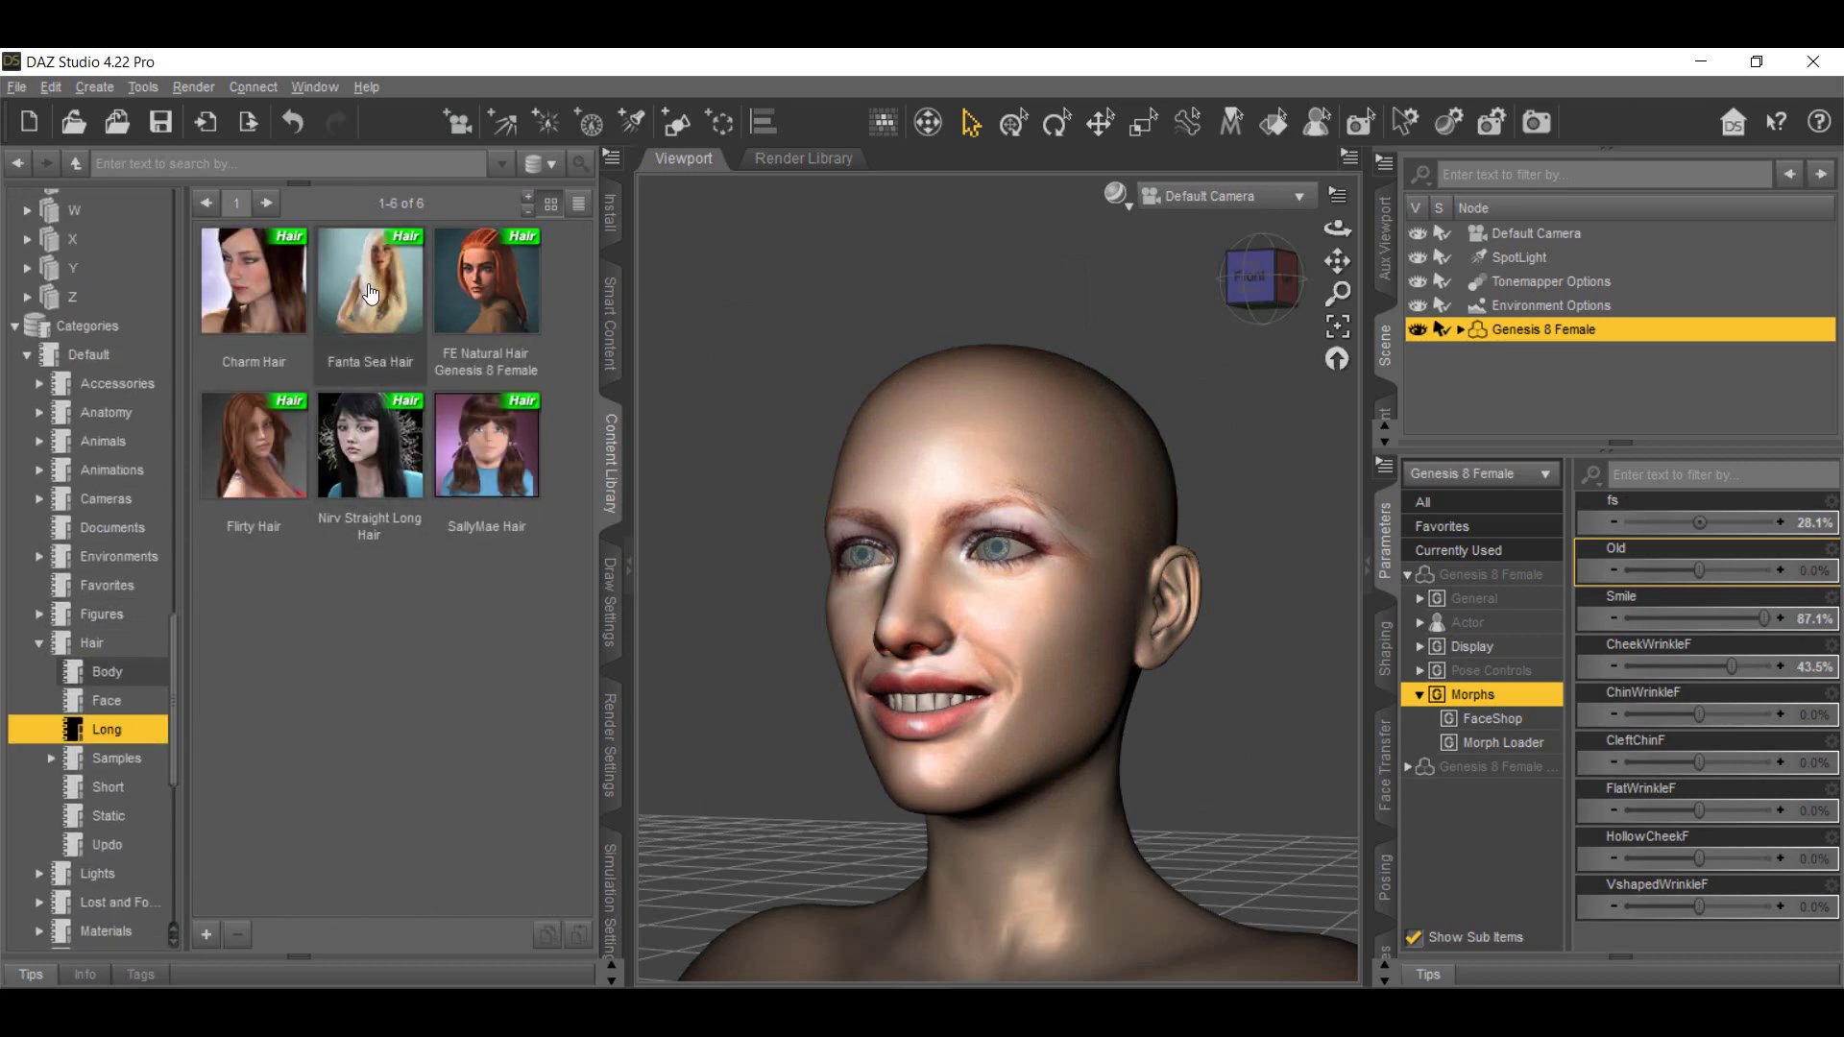
pyautogui.moveTo(371, 293); pyautogui.dragTo(428, 308)
# Light the figure's face with a second spotlight
pyautogui.moveTo(871, 395); pyautogui.dragTo(925, 395)
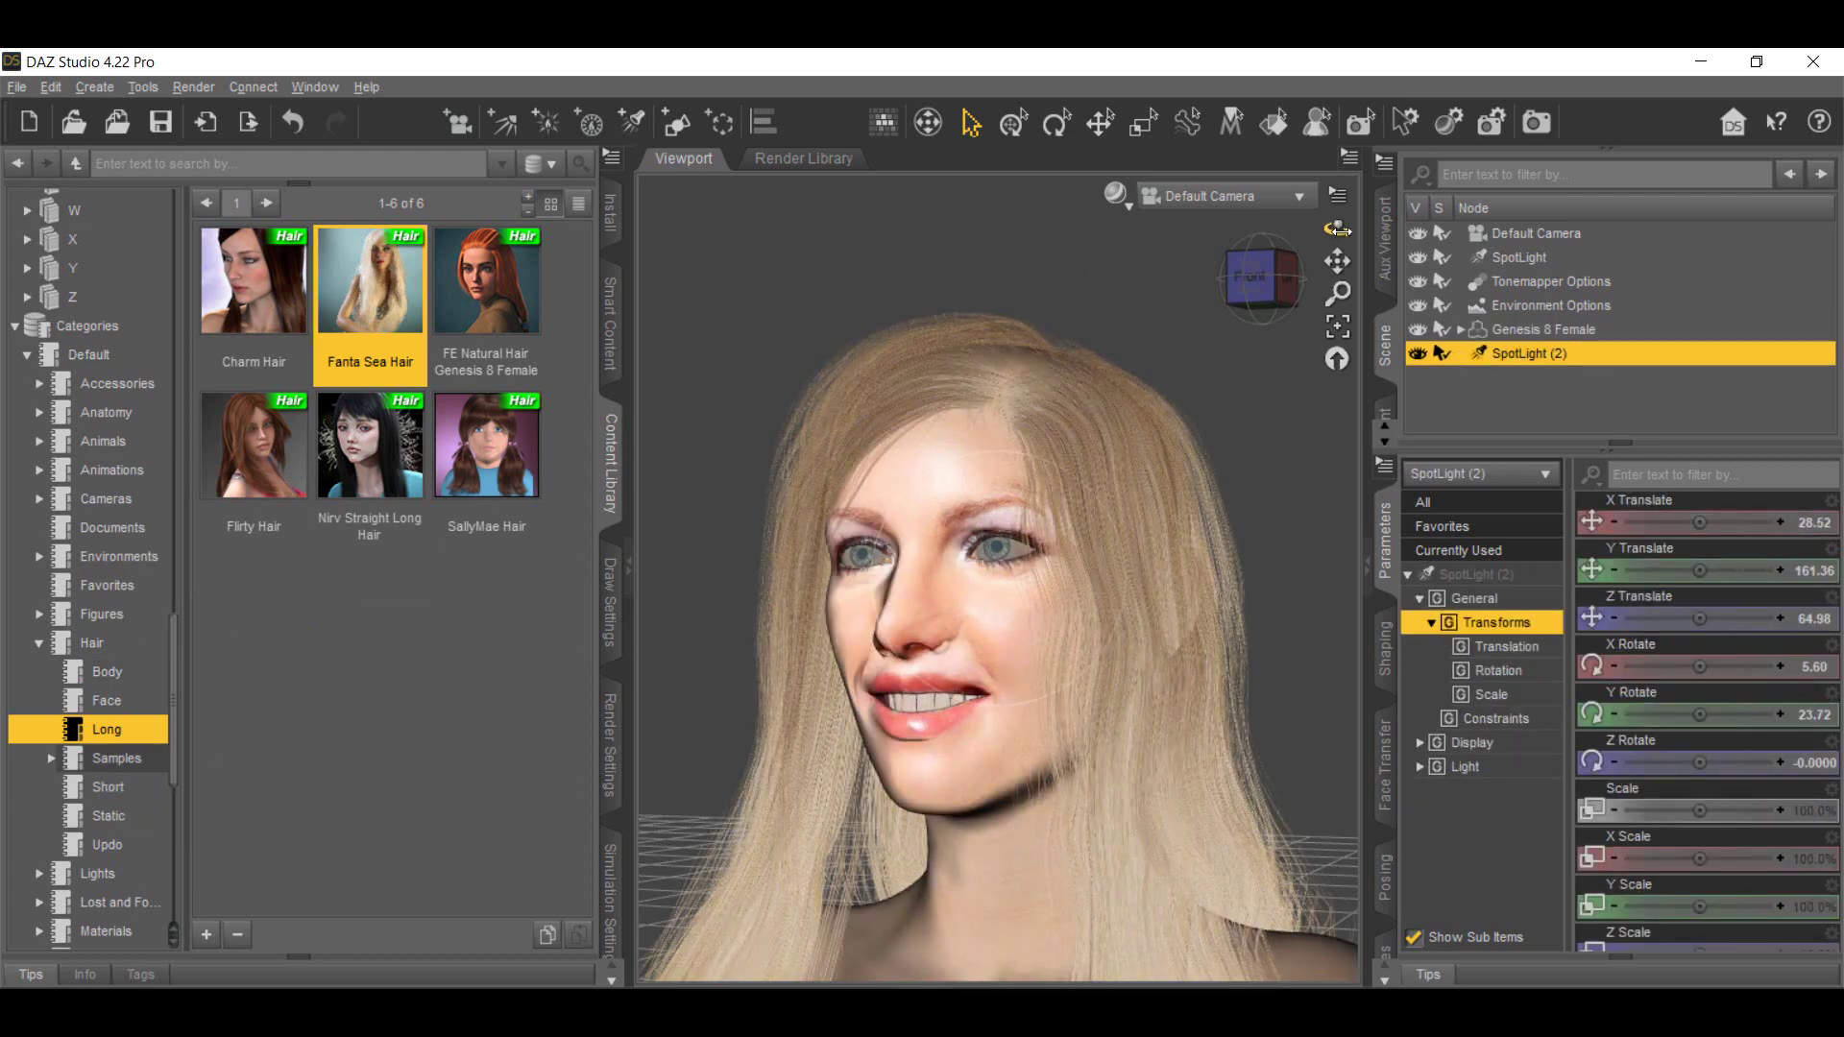
pyautogui.moveTo(1337, 227); pyautogui.dragTo(1388, 228)
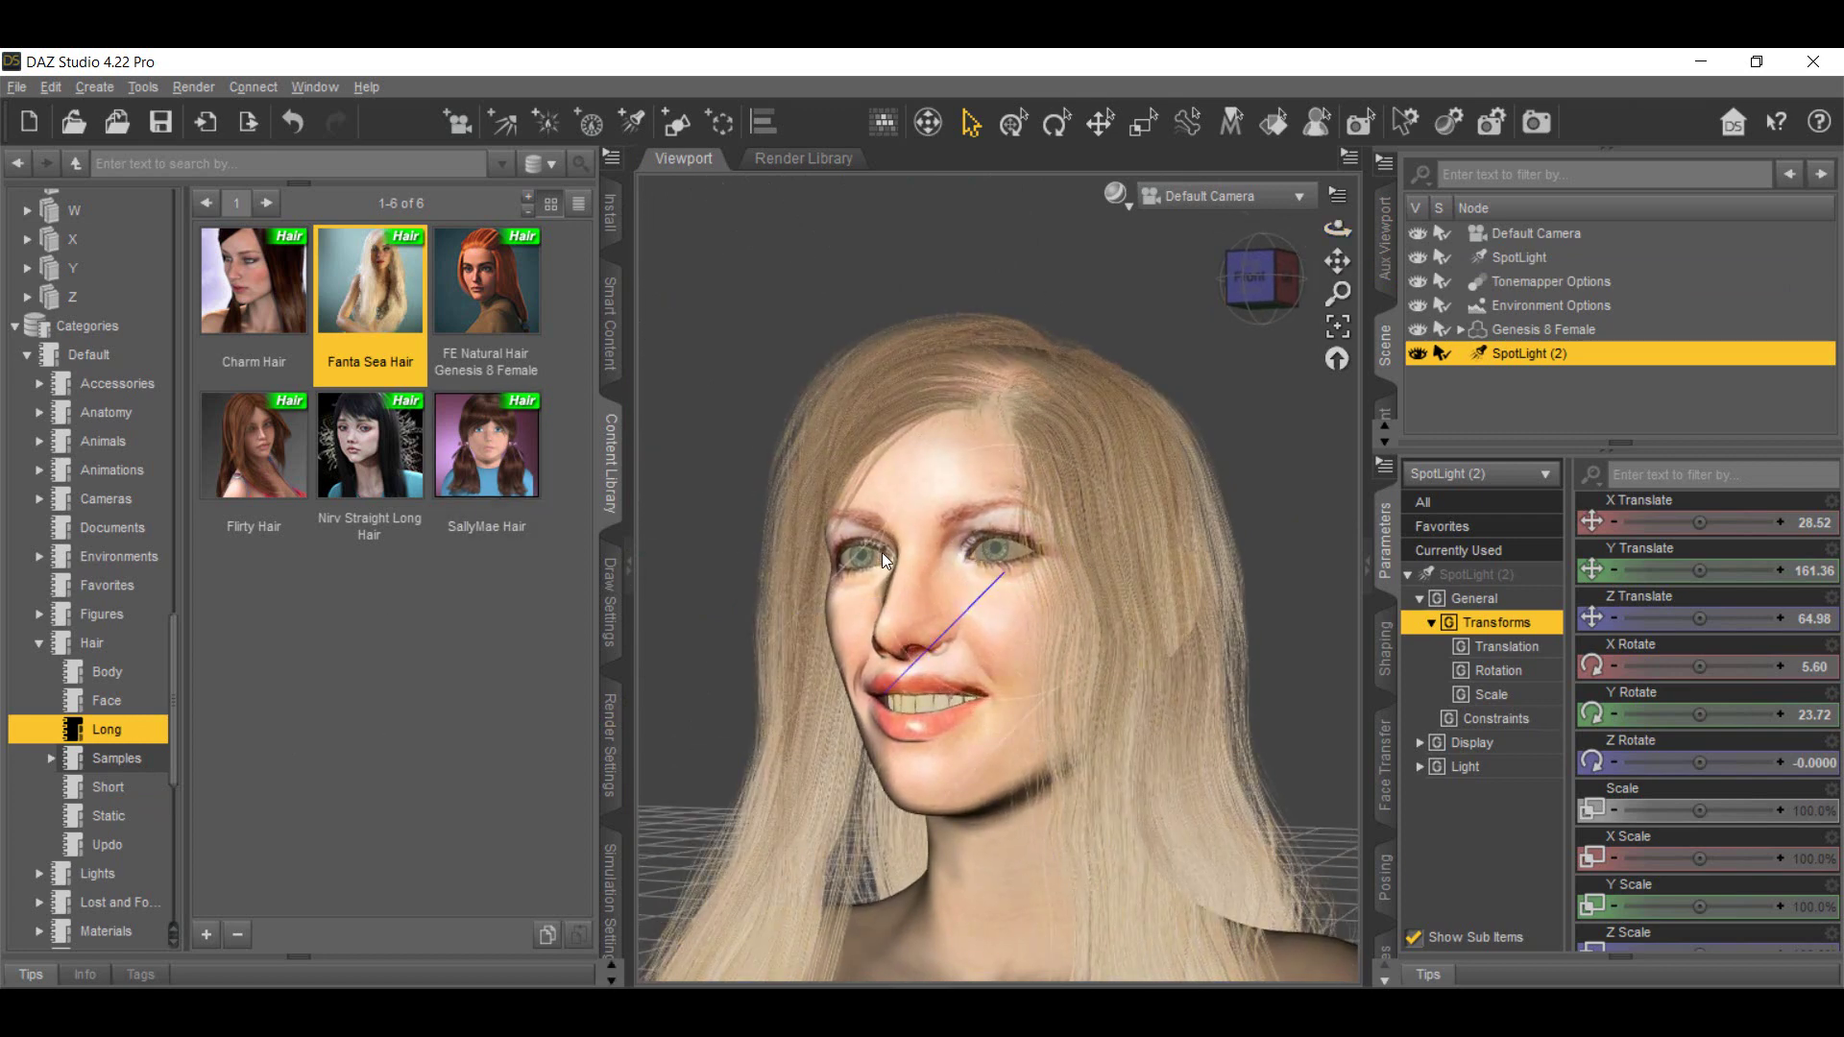
# Select the figure's left eye with its Irises surface and render the scene
pyautogui.click(838, 566)
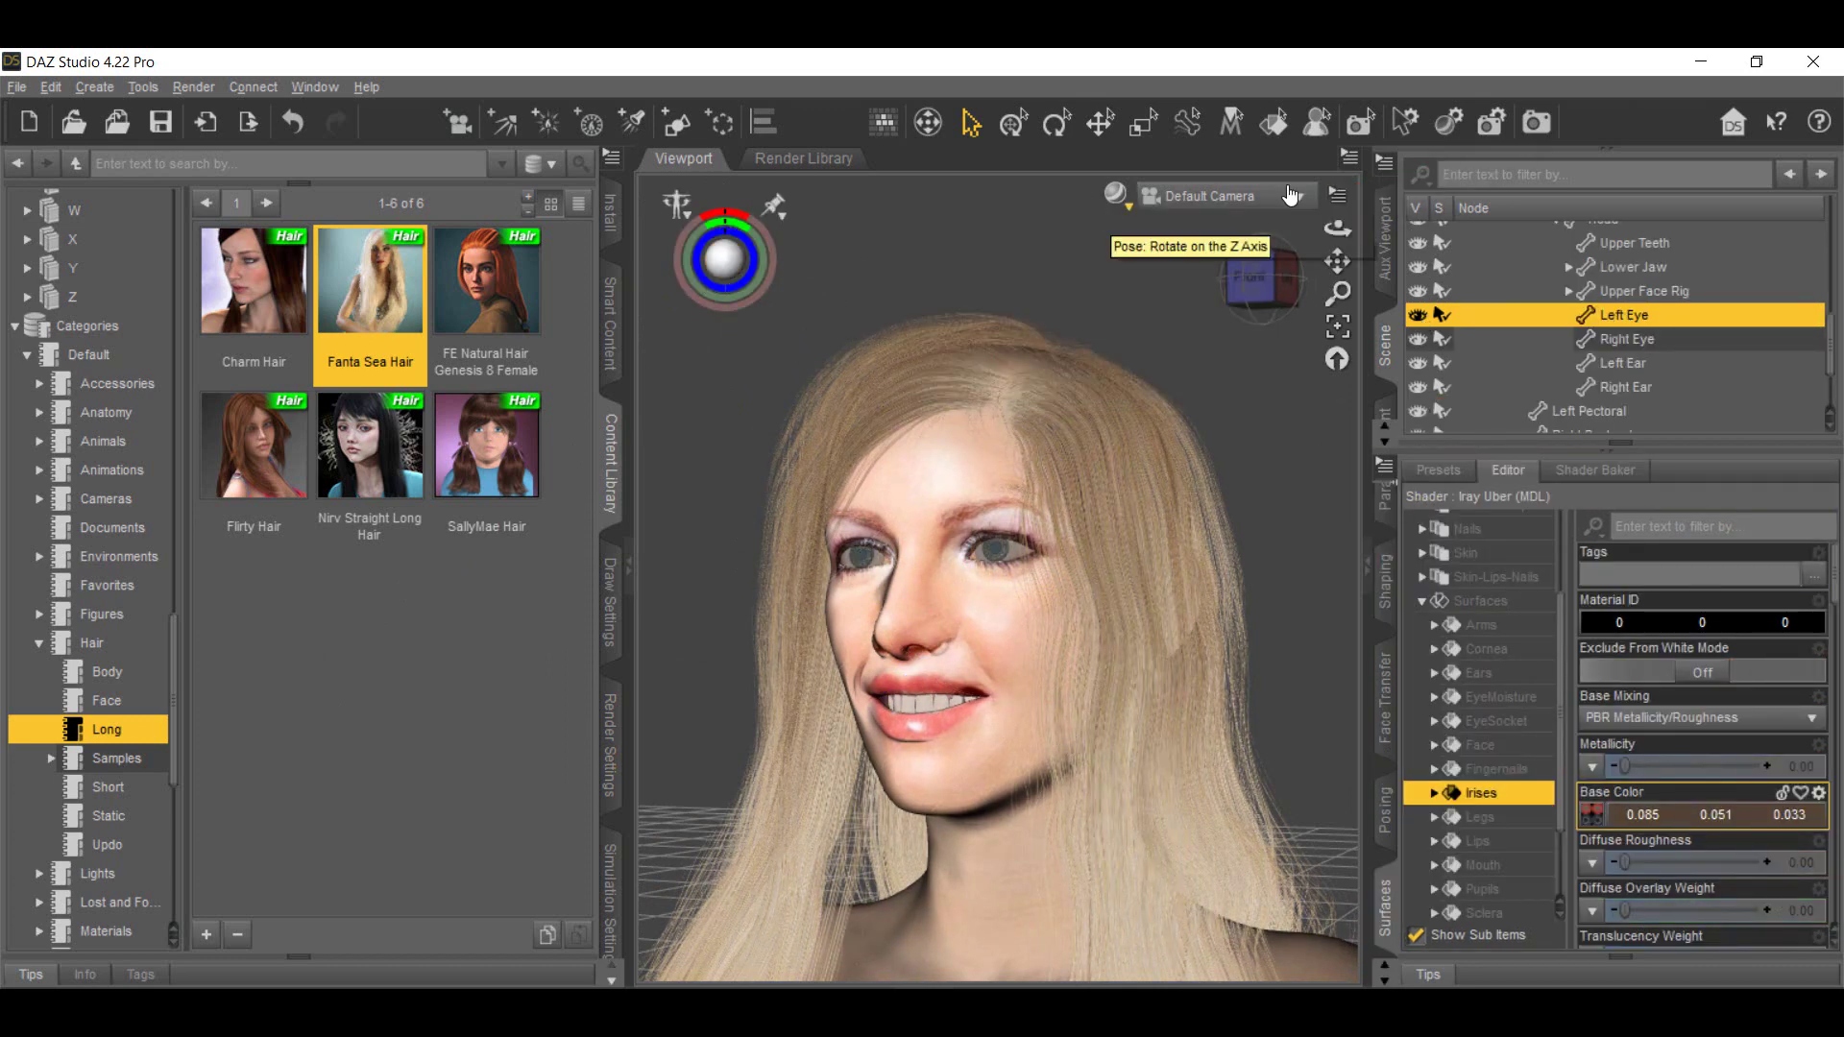
pyautogui.click(1536, 128)
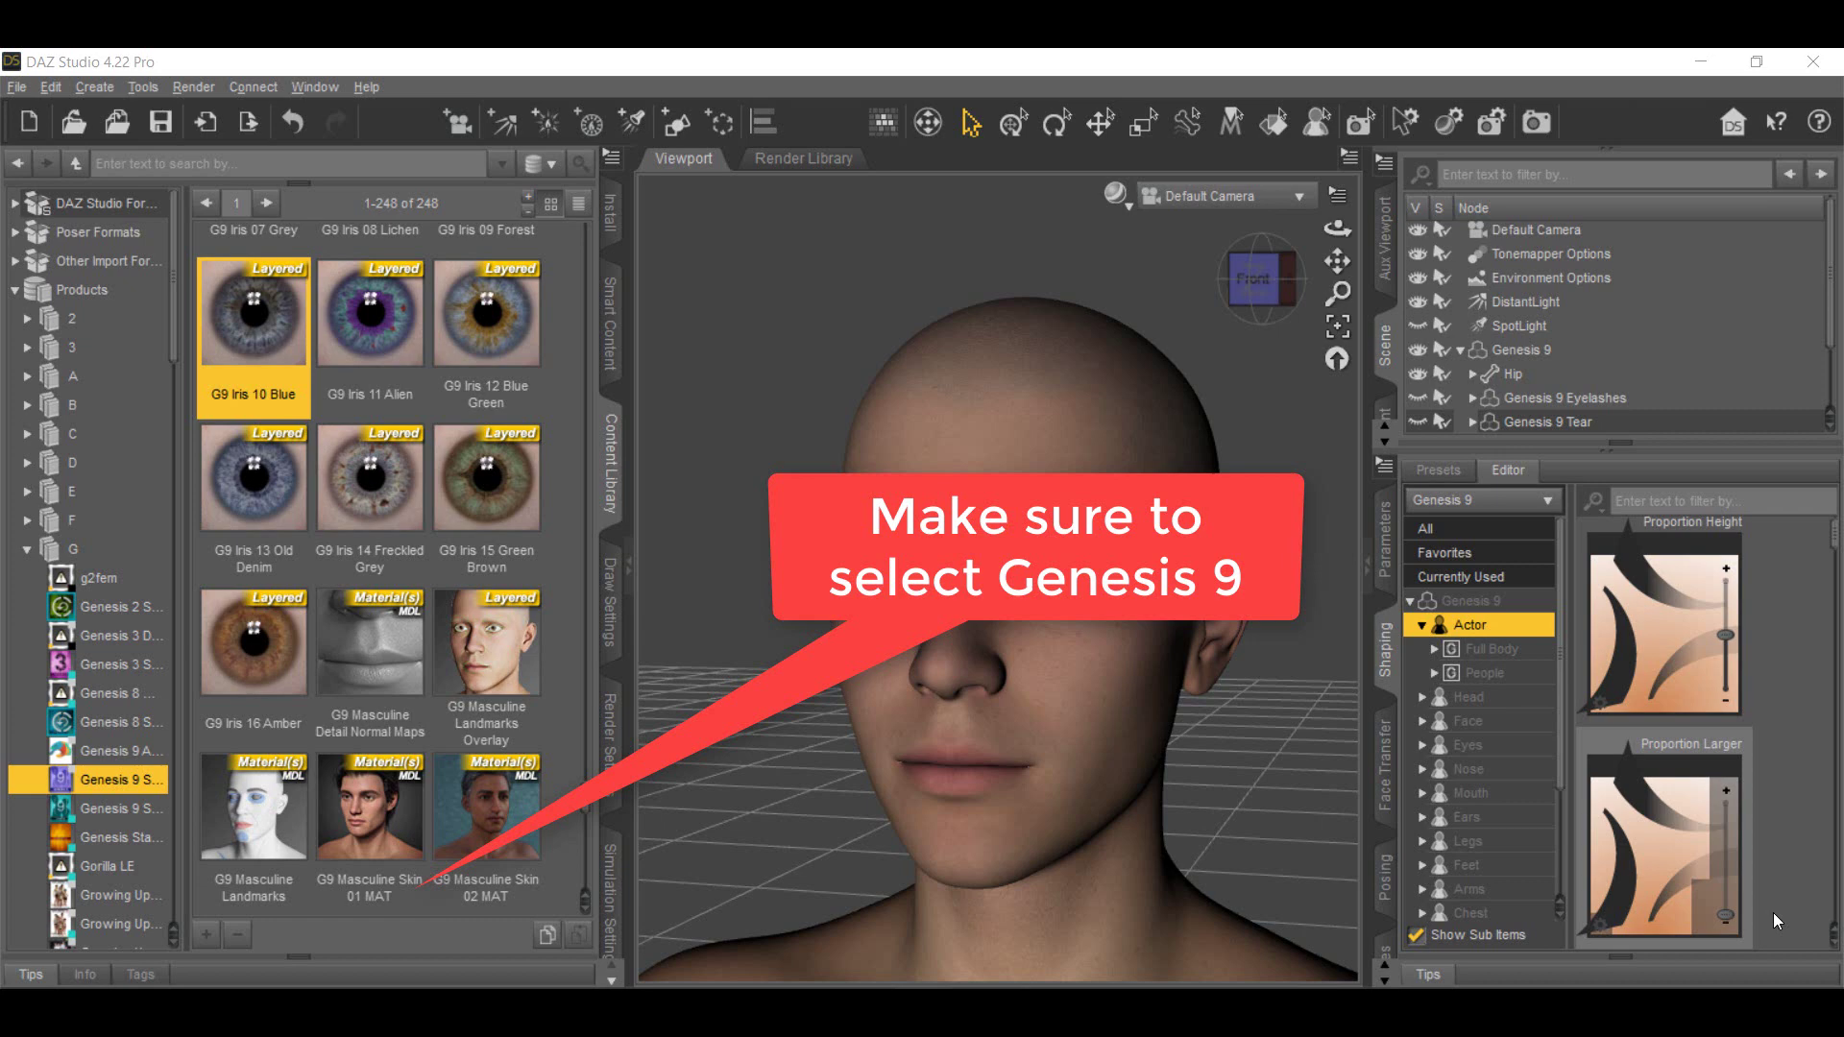
# Start HeadShop for the Genesis 9 figure with Head as the surface and chin as the geometry to morph
pyautogui.click(1521, 349)
pyautogui.click(16, 86)
pyautogui.click(125, 463)
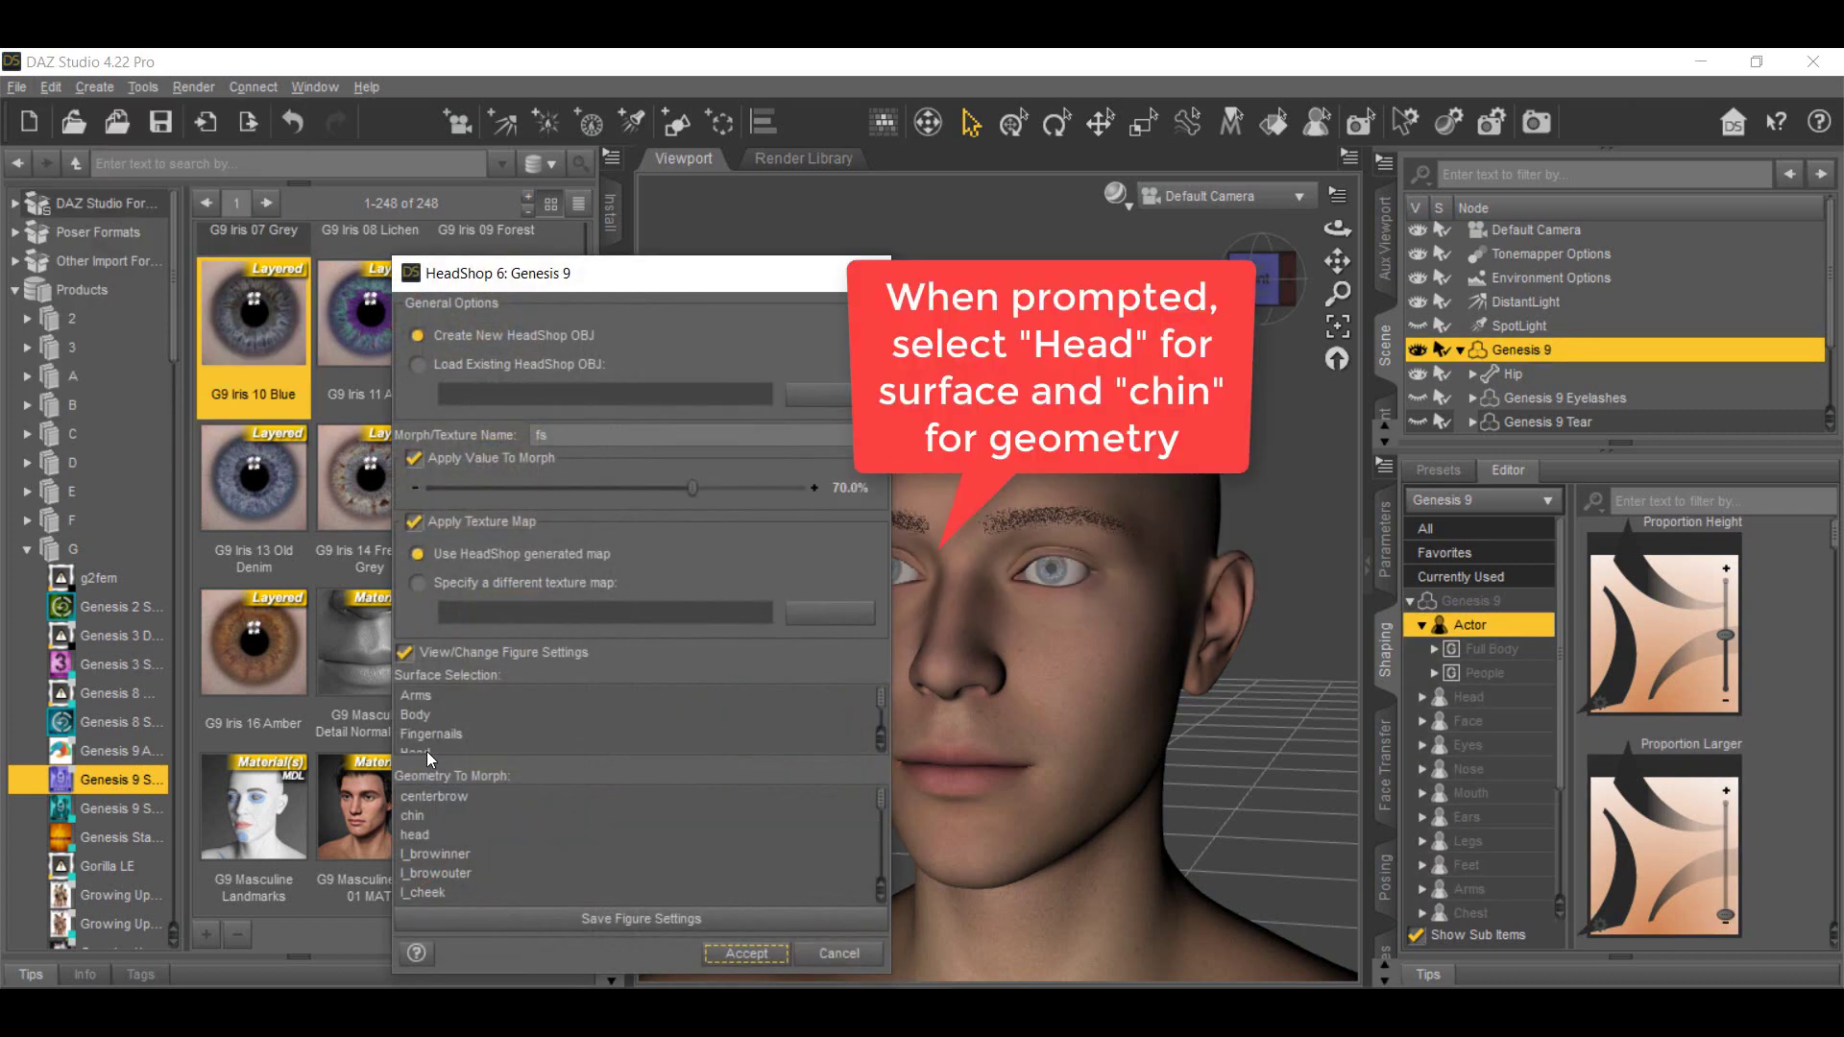
pyautogui.click(428, 744)
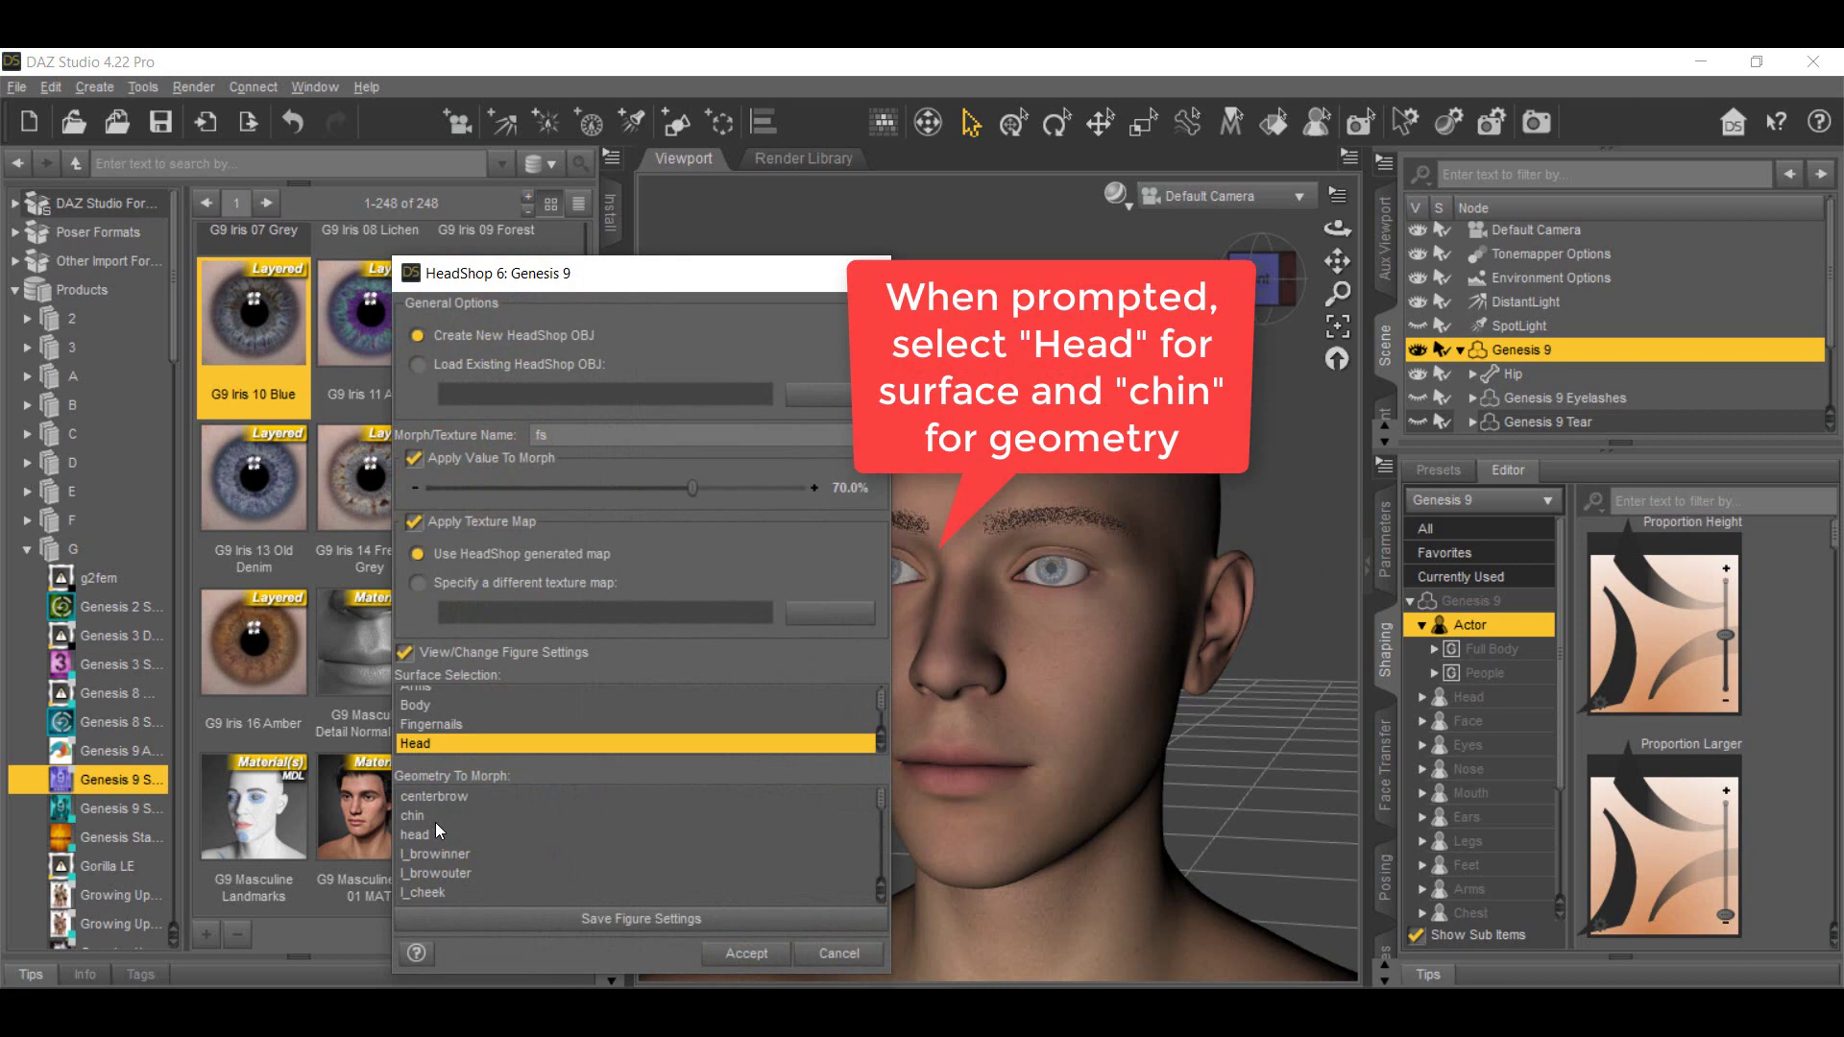
pyautogui.click(423, 816)
pyautogui.click(744, 954)
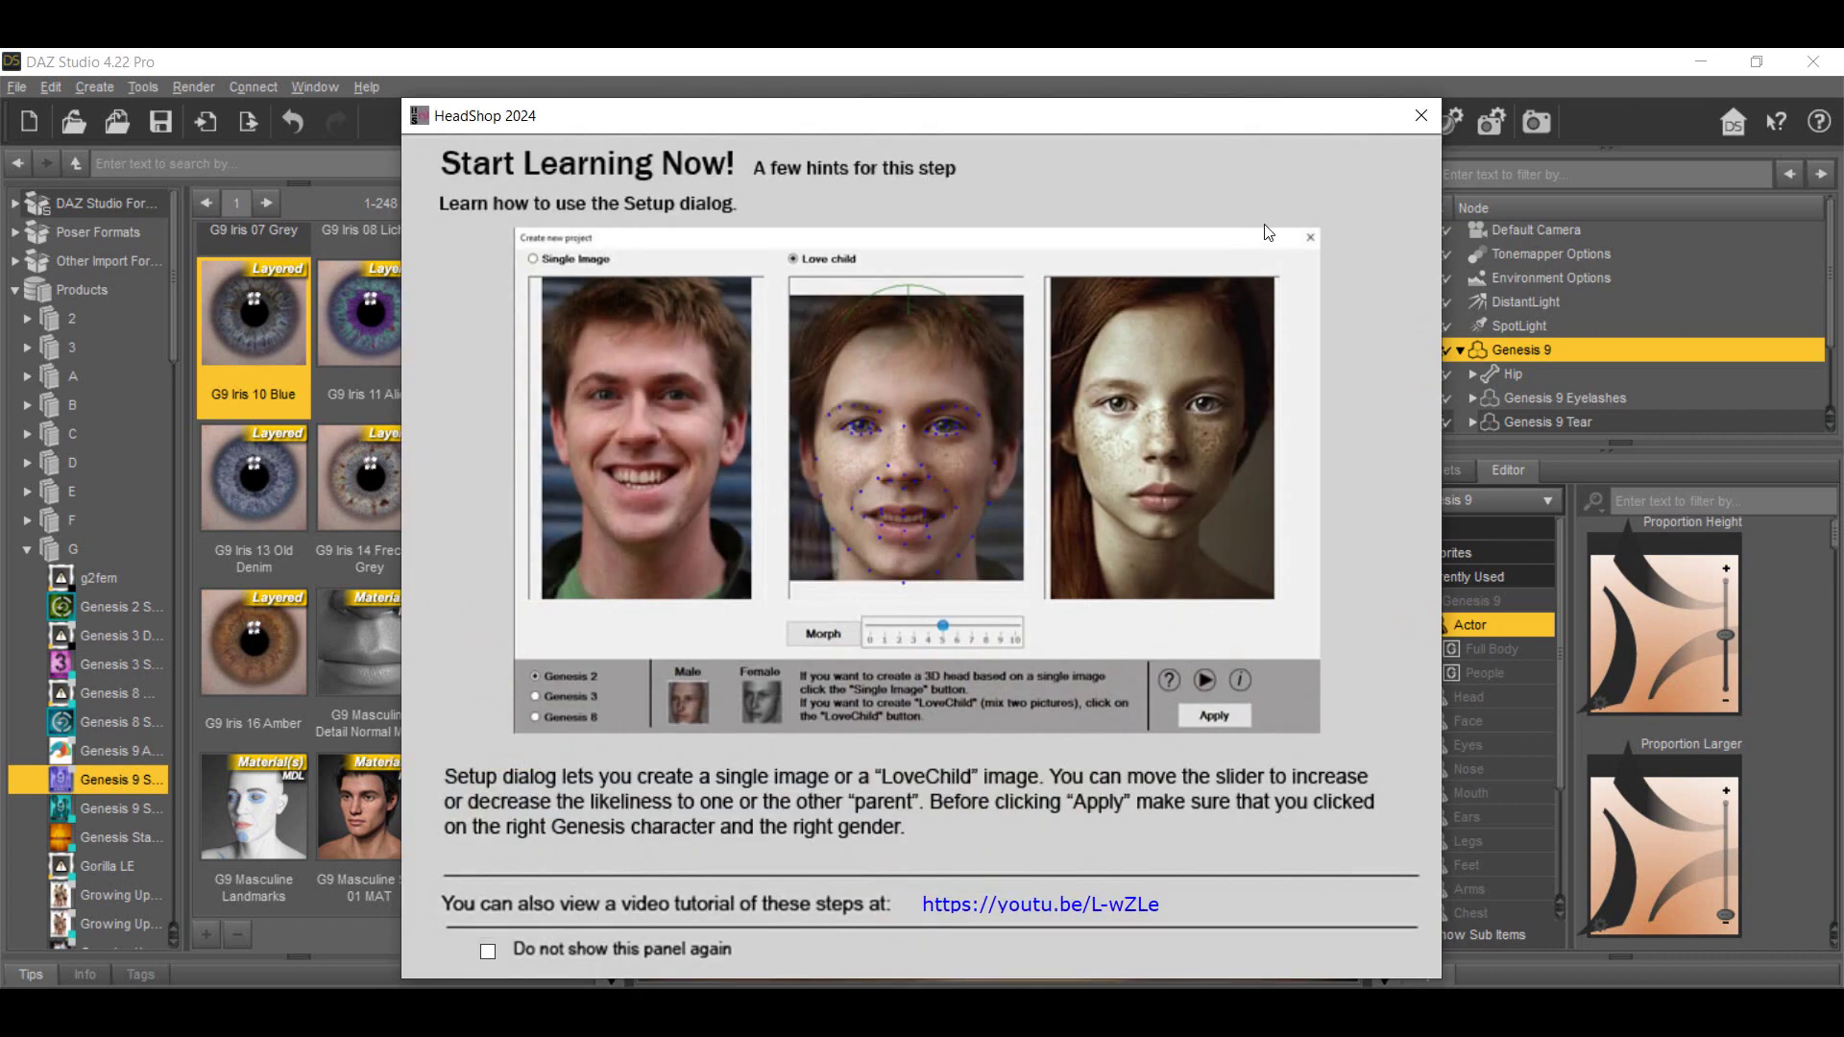
# Create a single-image Genesis 9 Basic project from the balding man's suit portrait in PictureOld, lowering the head-top marker to the top of his head
pyautogui.click(1418, 117)
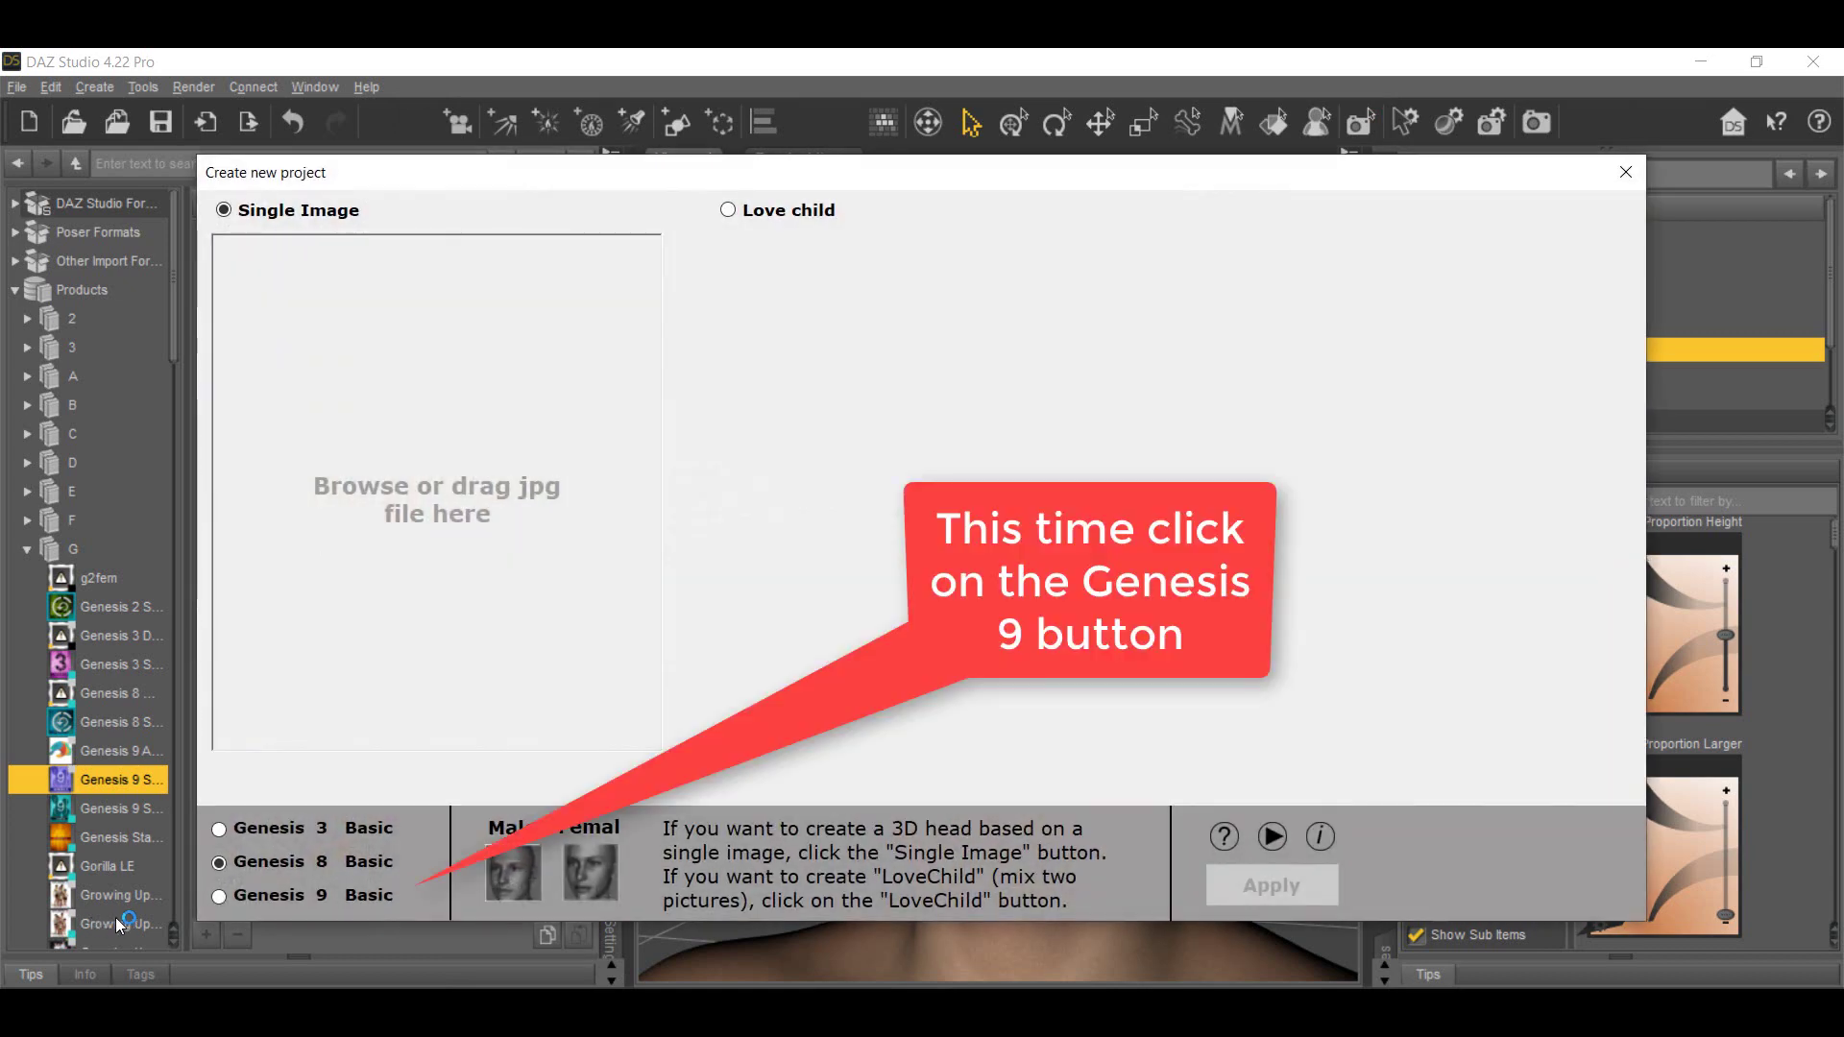
pyautogui.click(237, 886)
pyautogui.click(440, 540)
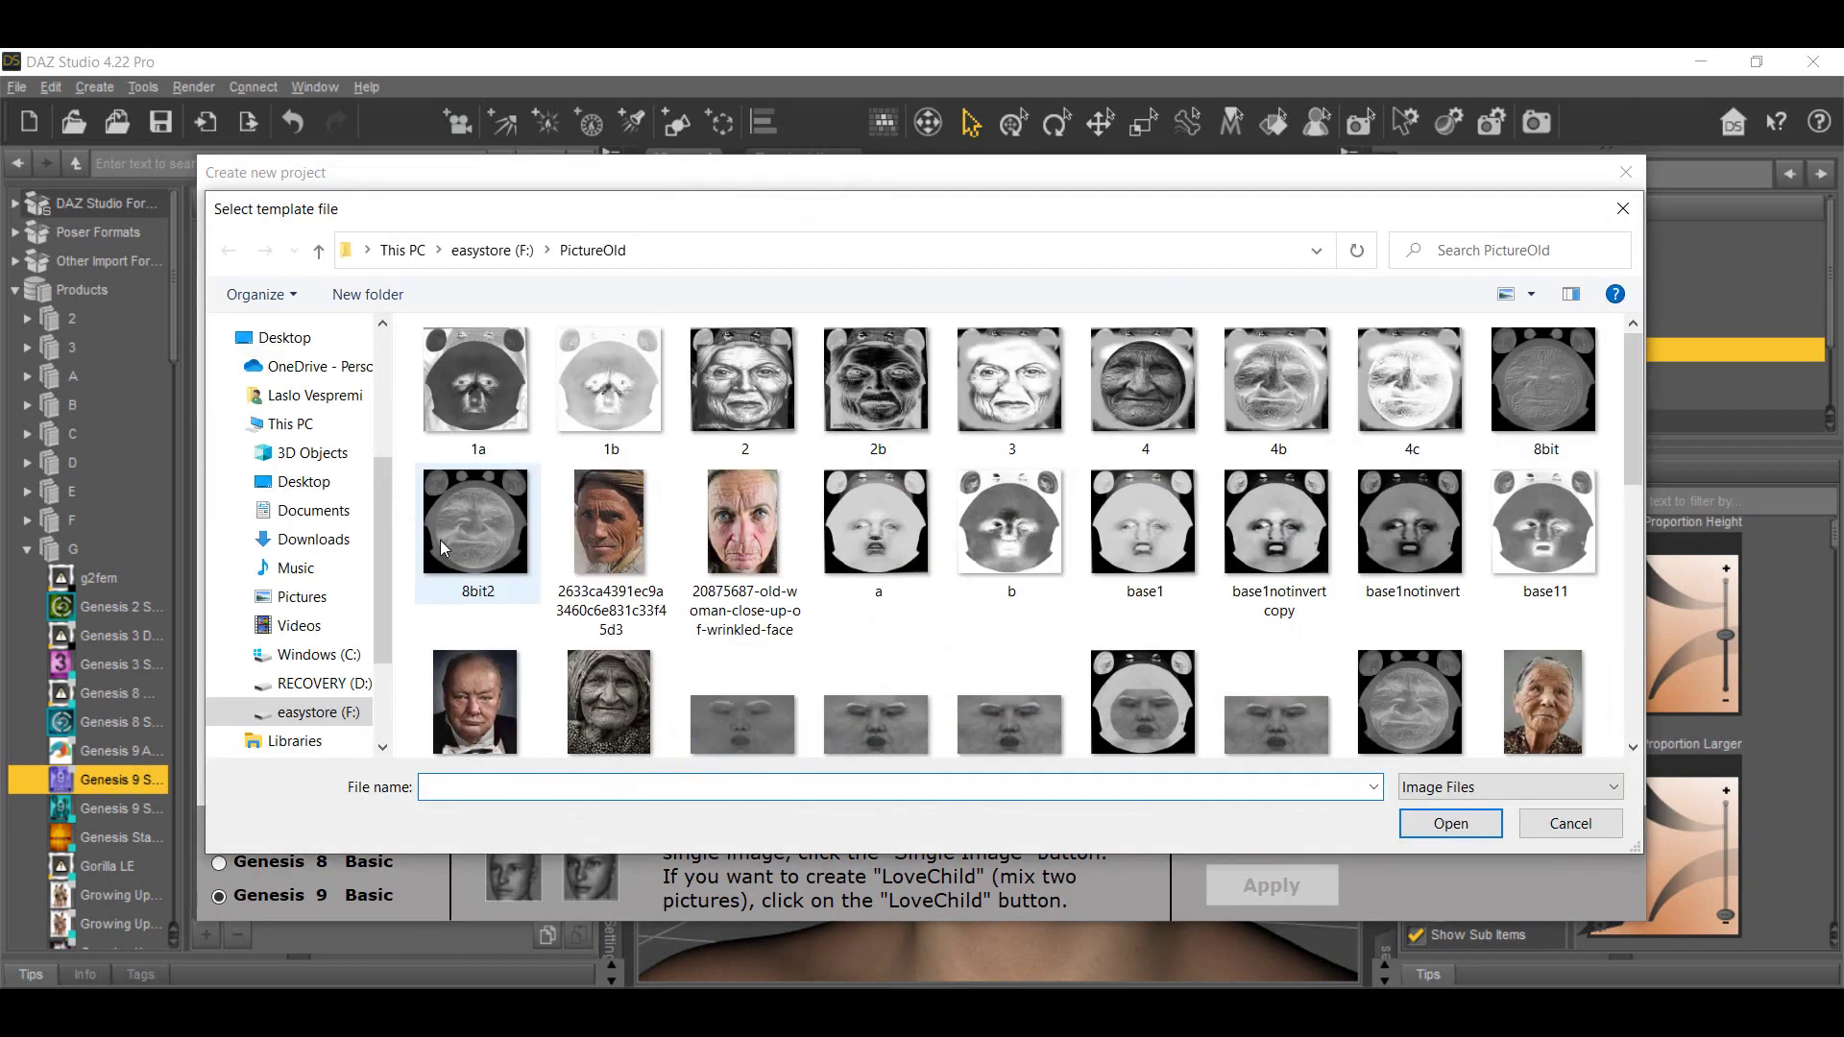
pyautogui.doubleClick(464, 705)
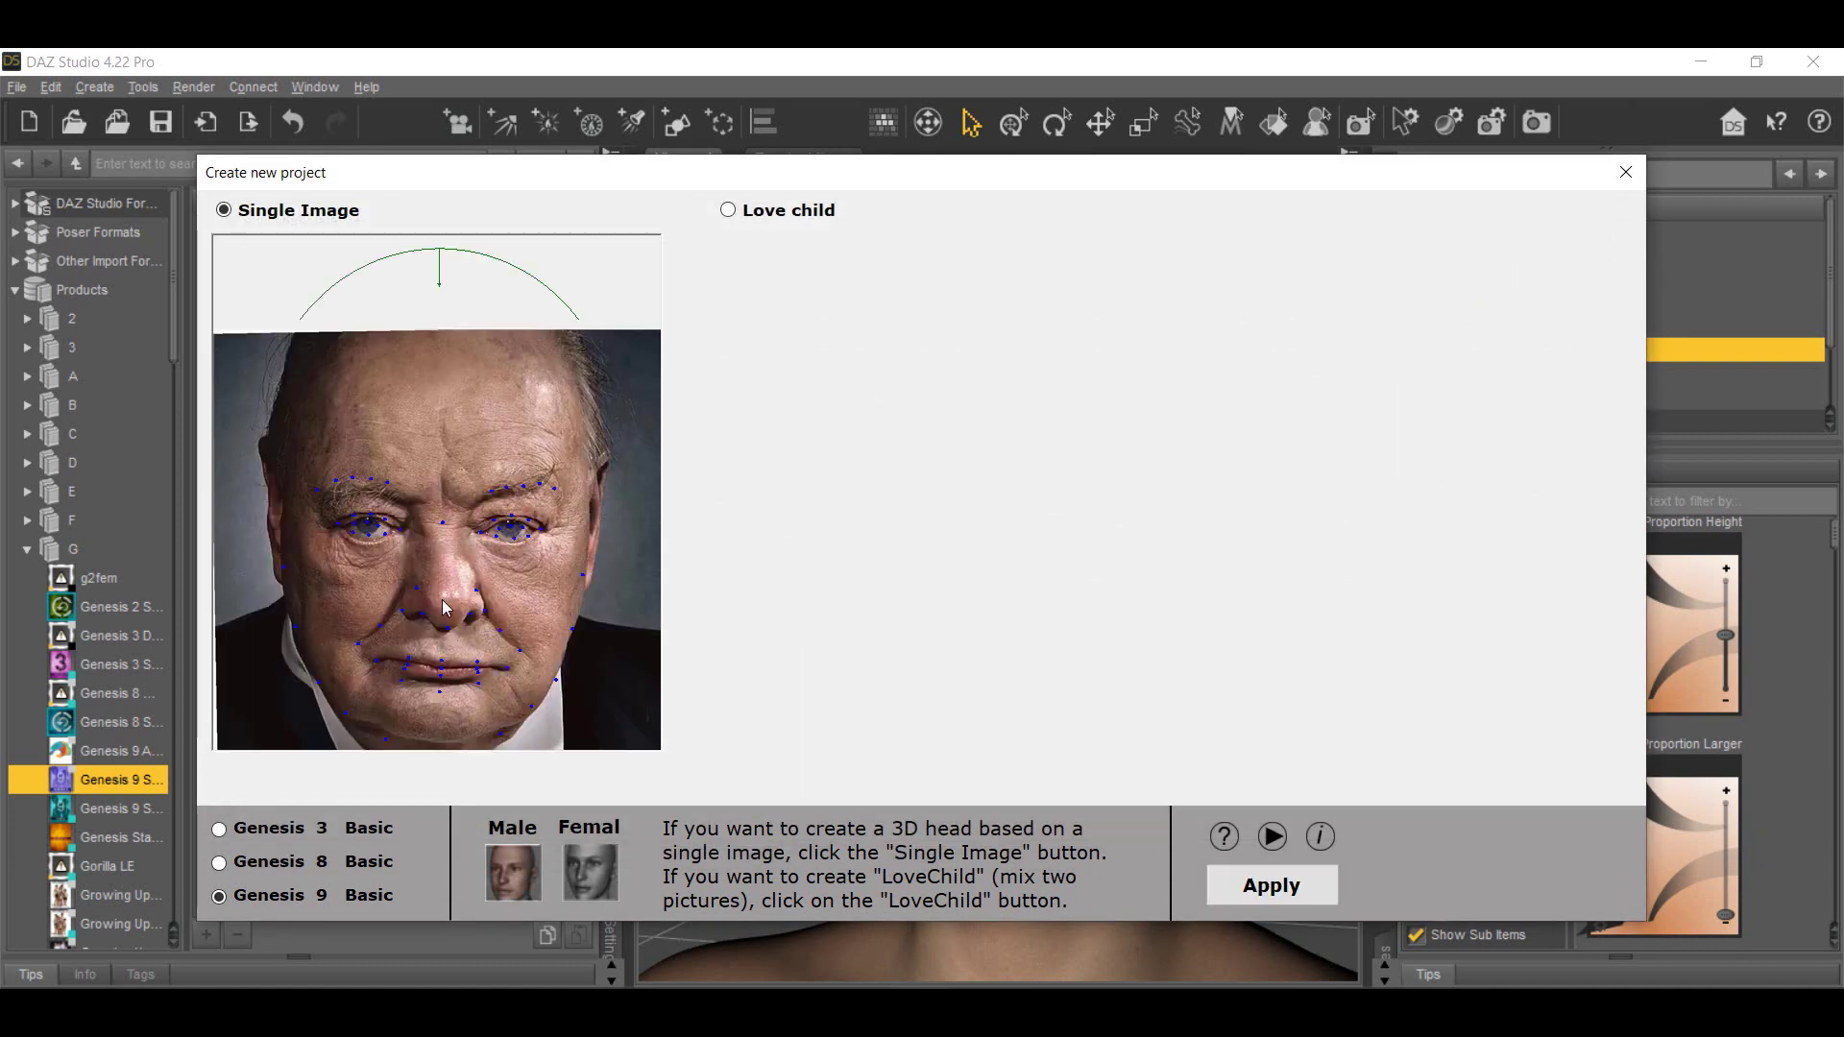
pyautogui.moveTo(440, 277); pyautogui.dragTo(439, 321)
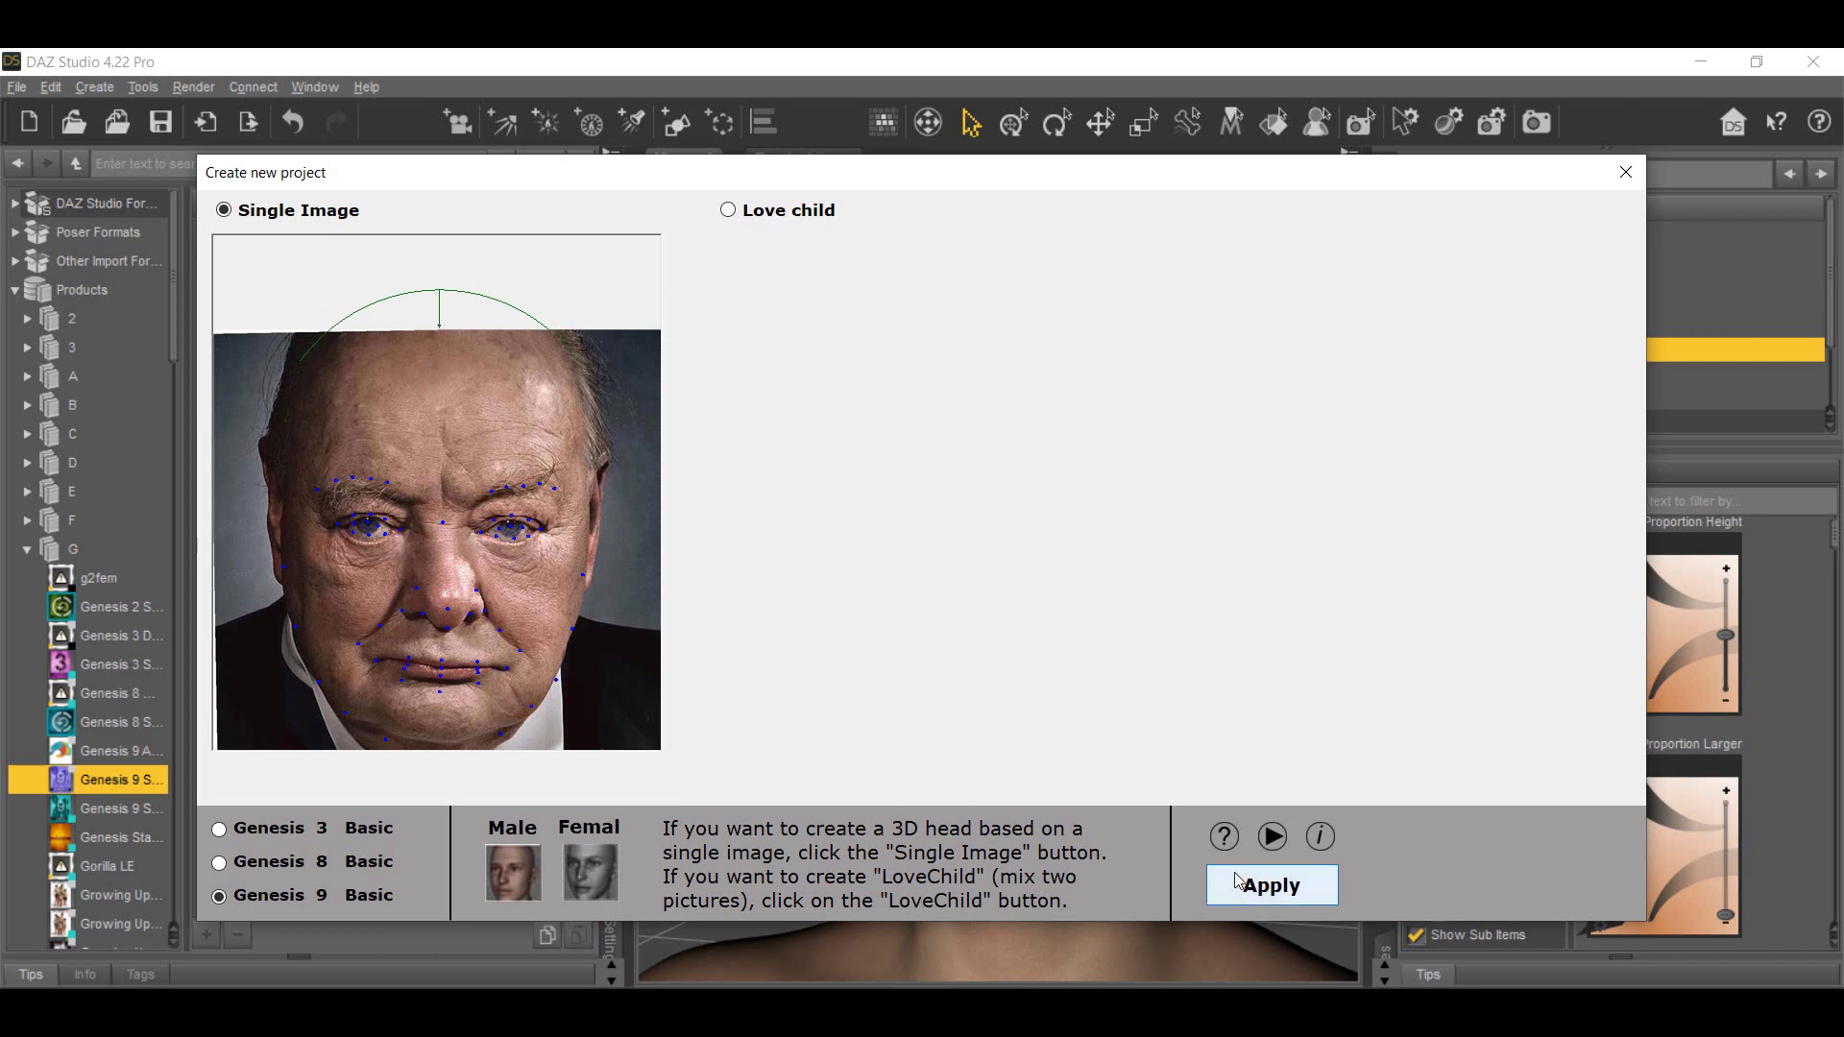
pyautogui.click(1299, 893)
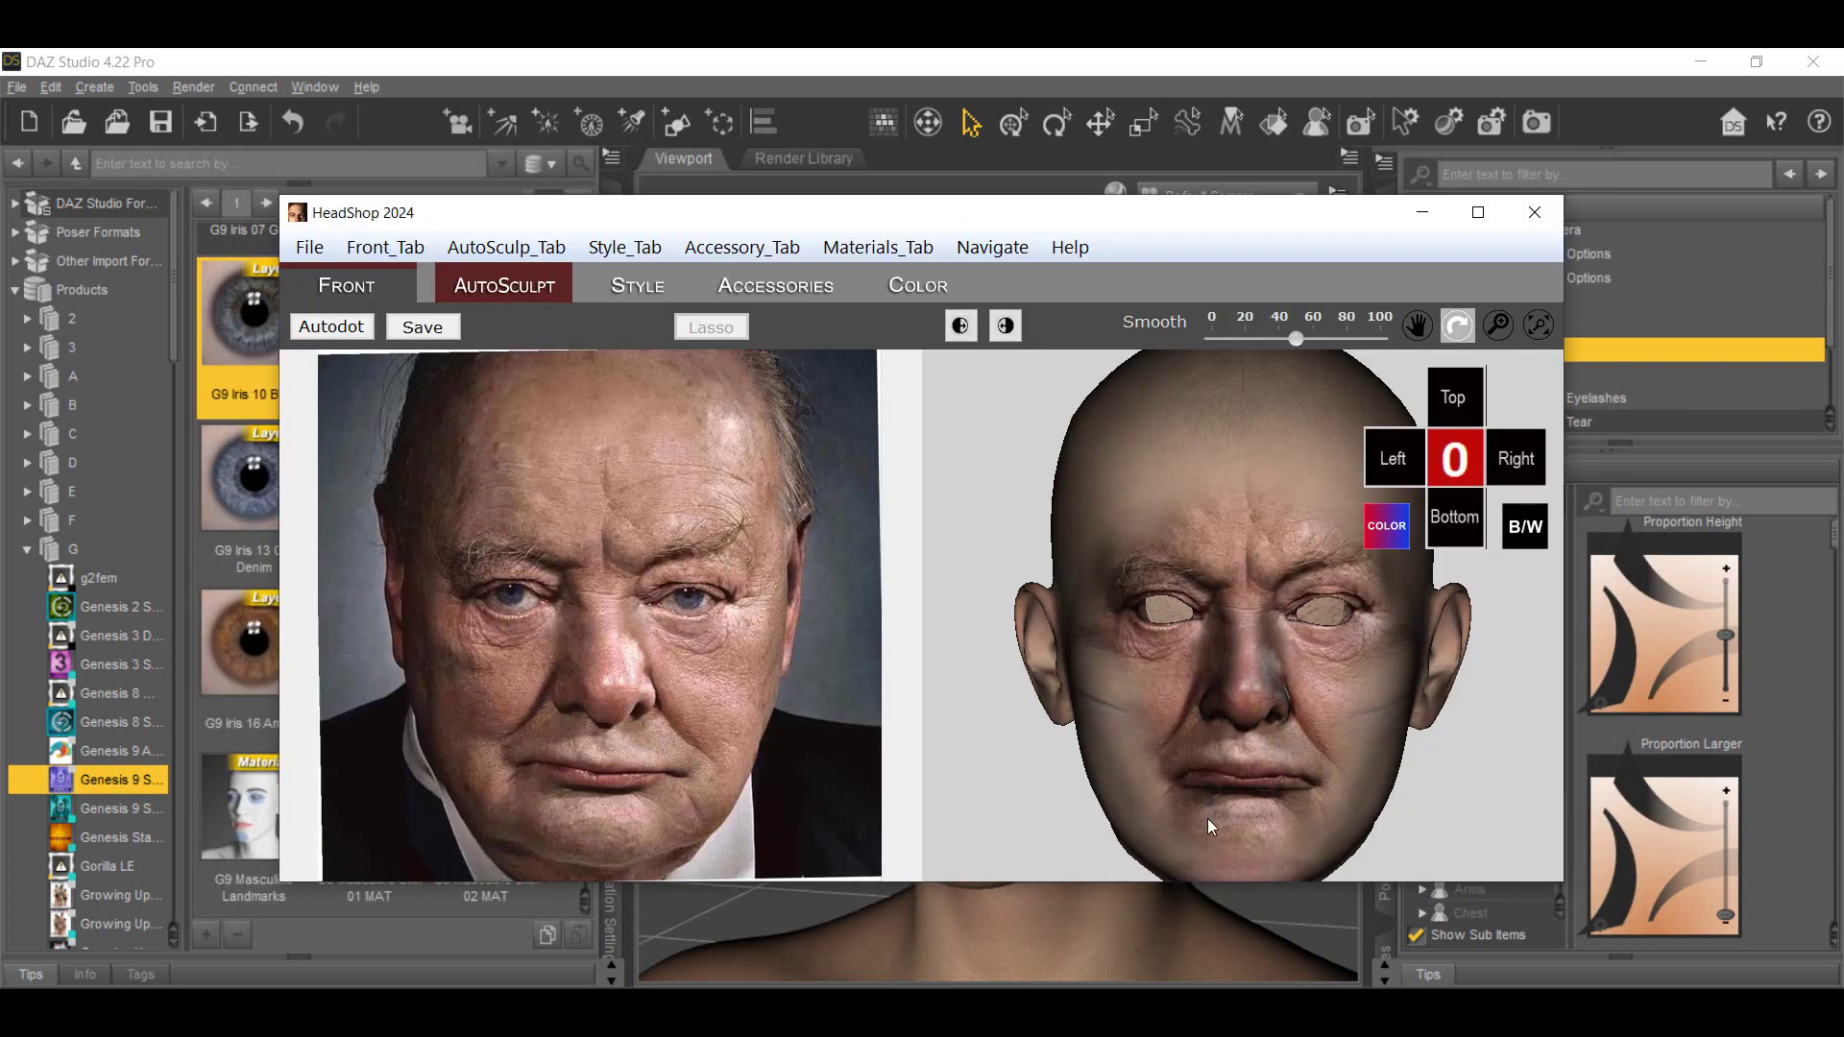
# Mirror the right half of the face texture, as seen from the front, onto the other half
pyautogui.moveTo(1207, 819)
pyautogui.mouseDown()
pyautogui.moveTo(1242, 792)
pyautogui.moveTo(1195, 797)
pyautogui.moveTo(1261, 775)
pyautogui.mouseUp()
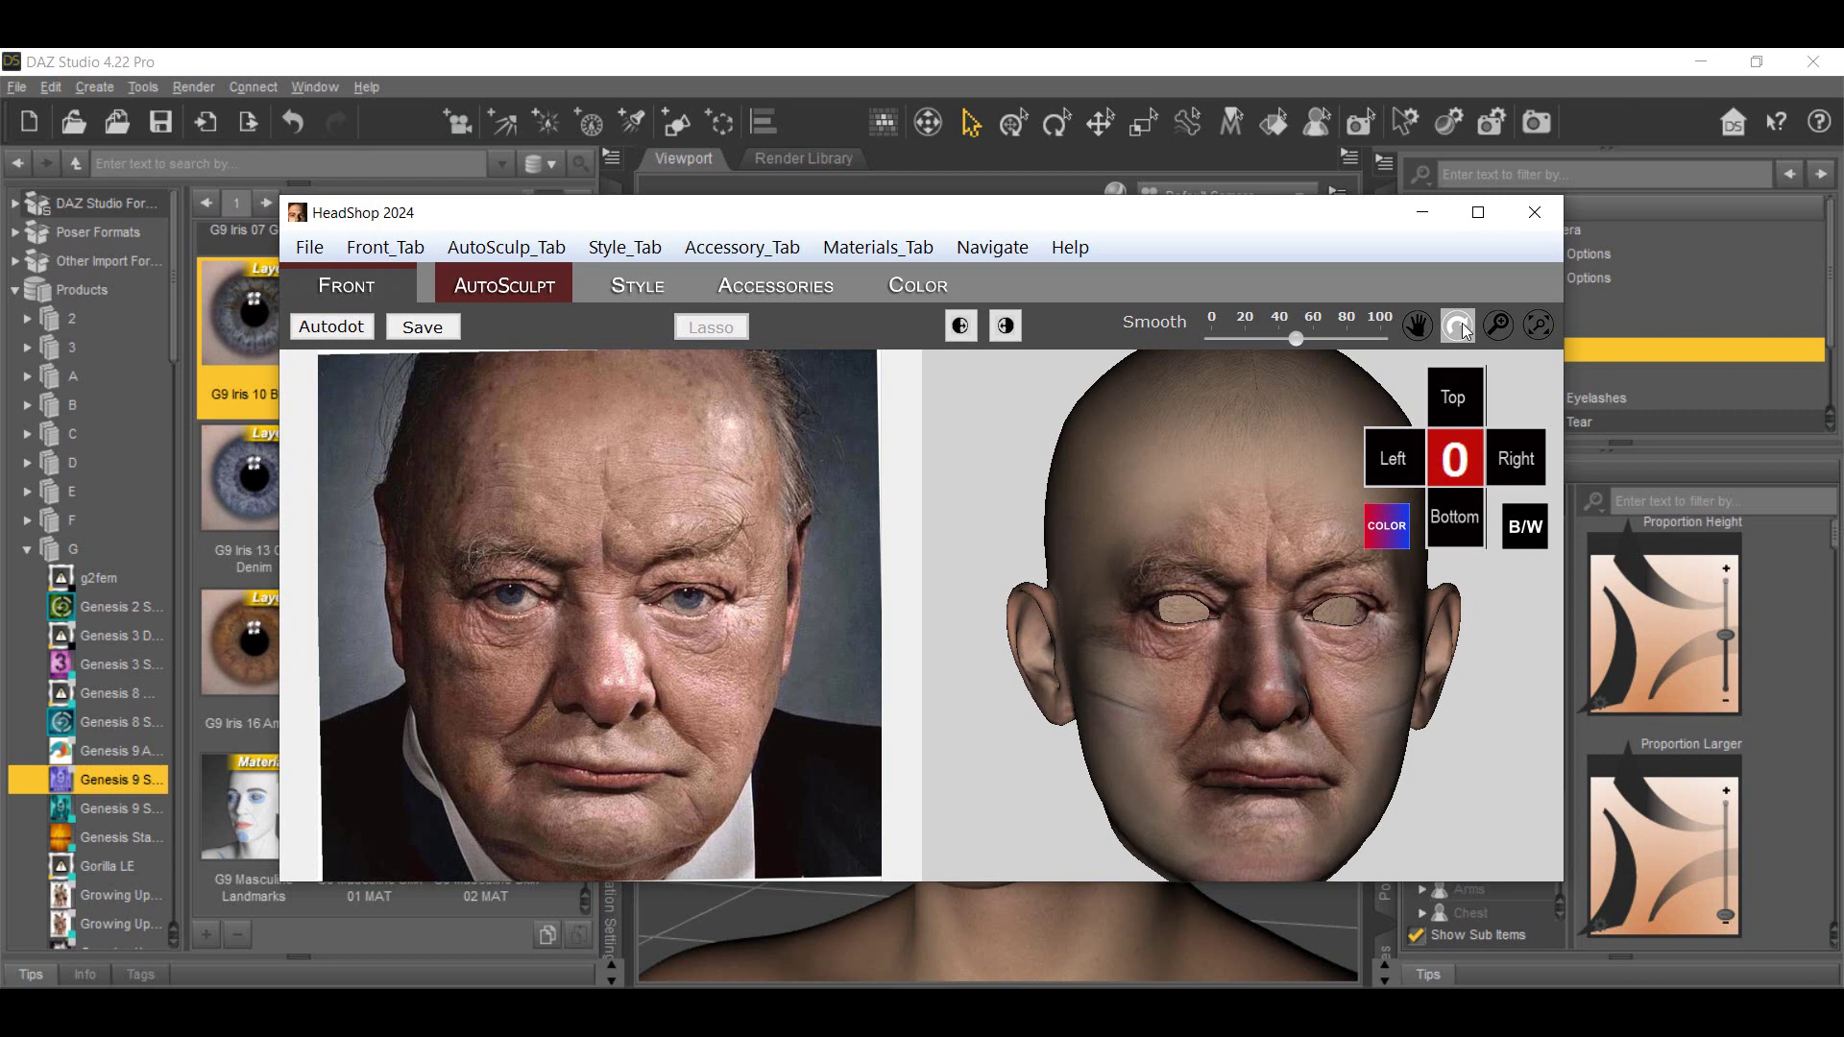
pyautogui.click(1454, 411)
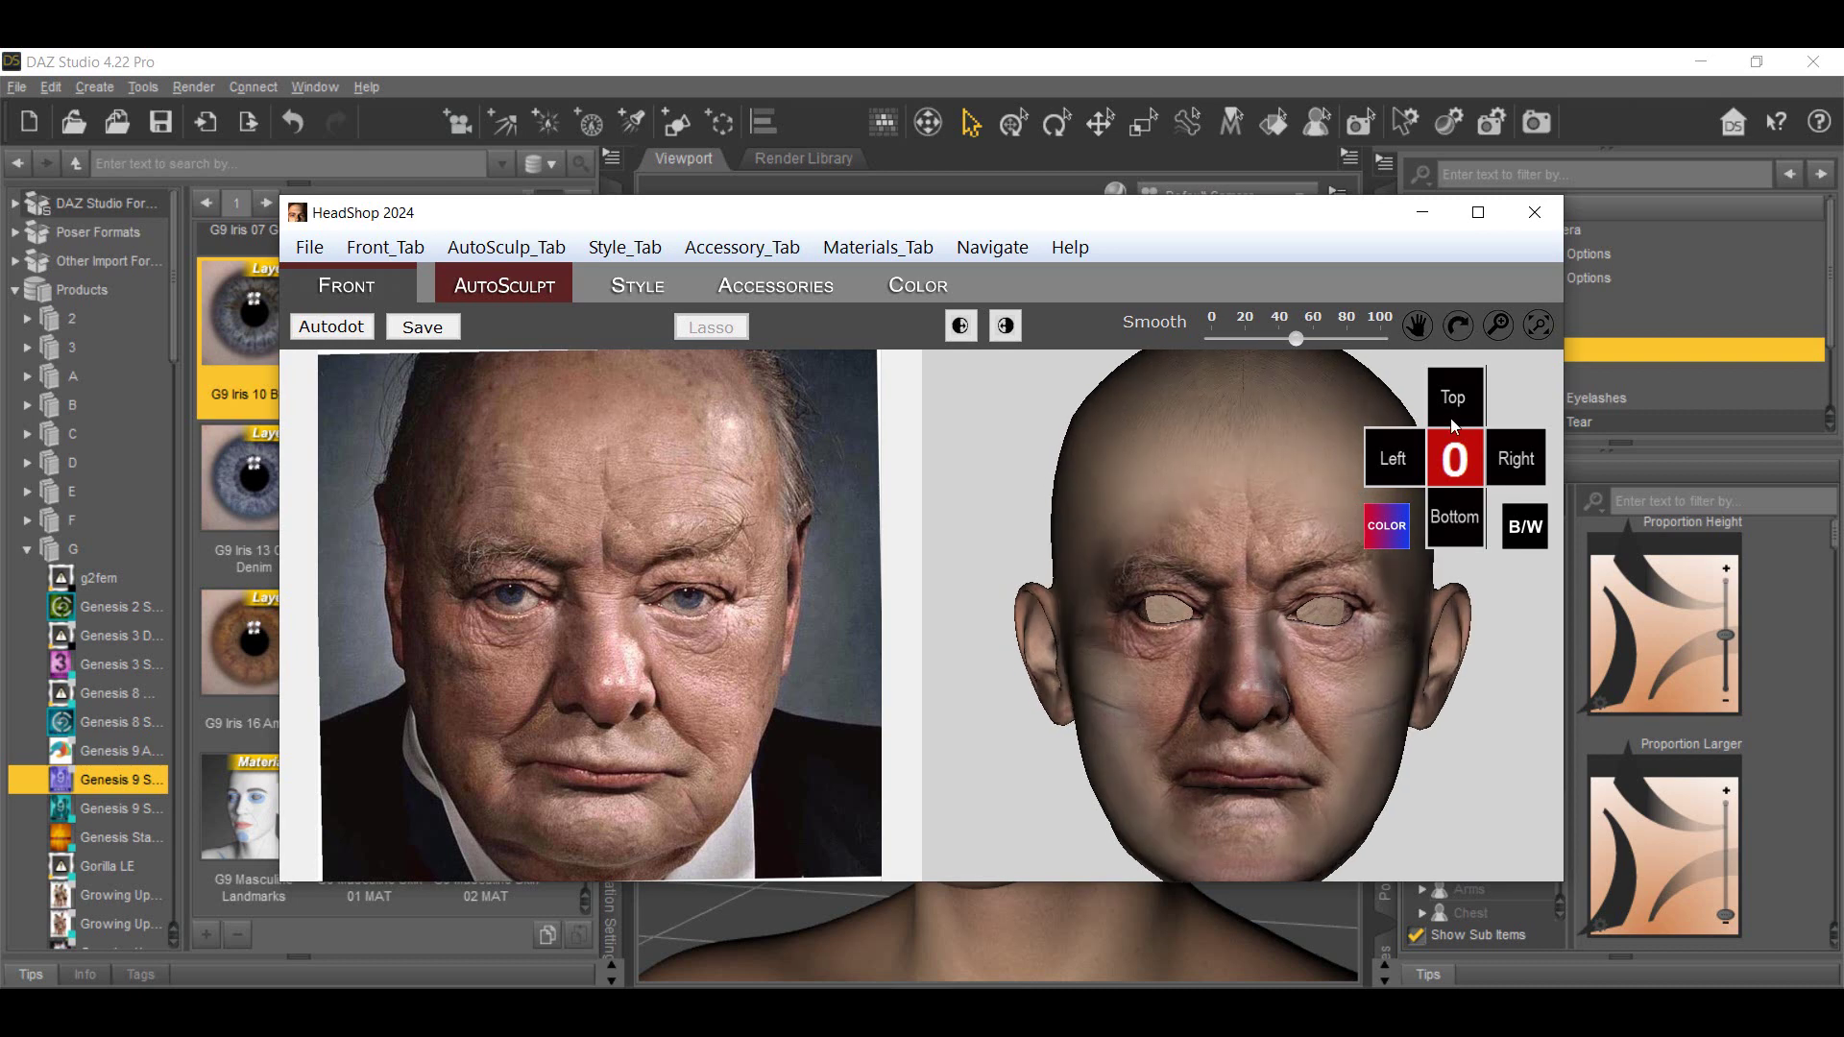
pyautogui.click(1468, 469)
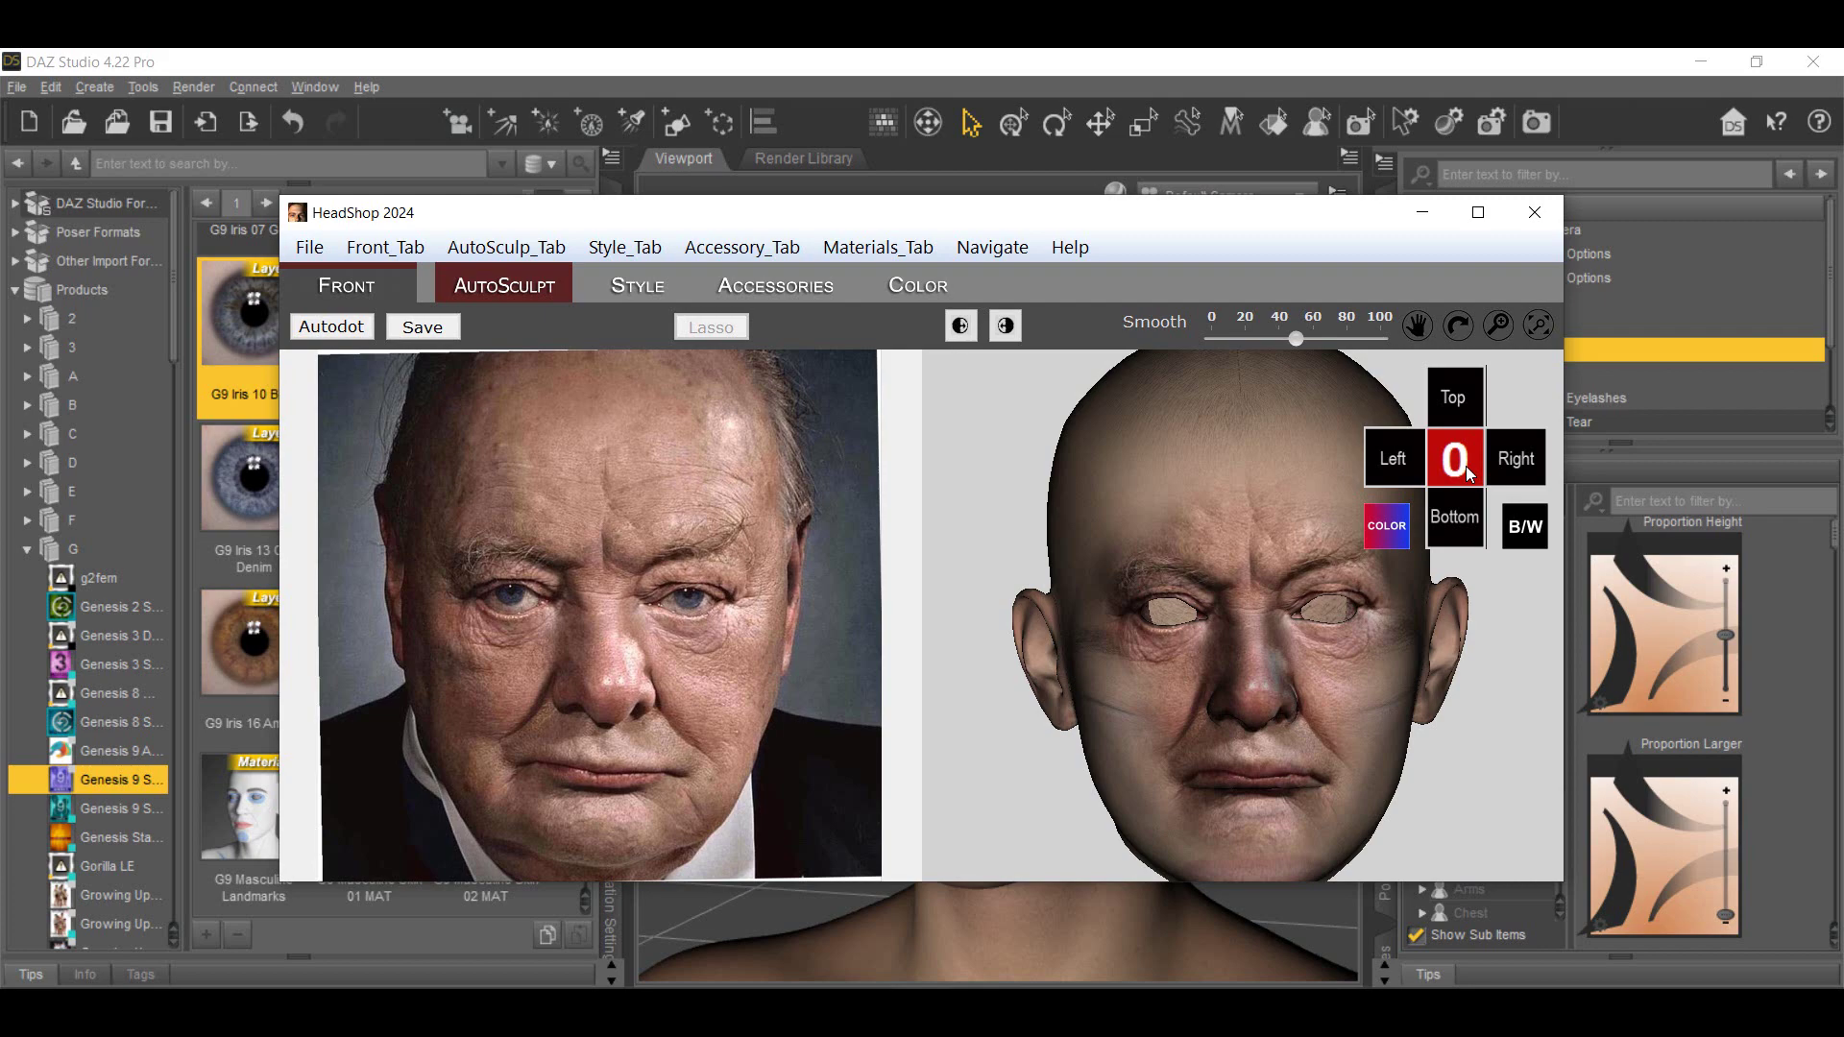
pyautogui.click(1467, 467)
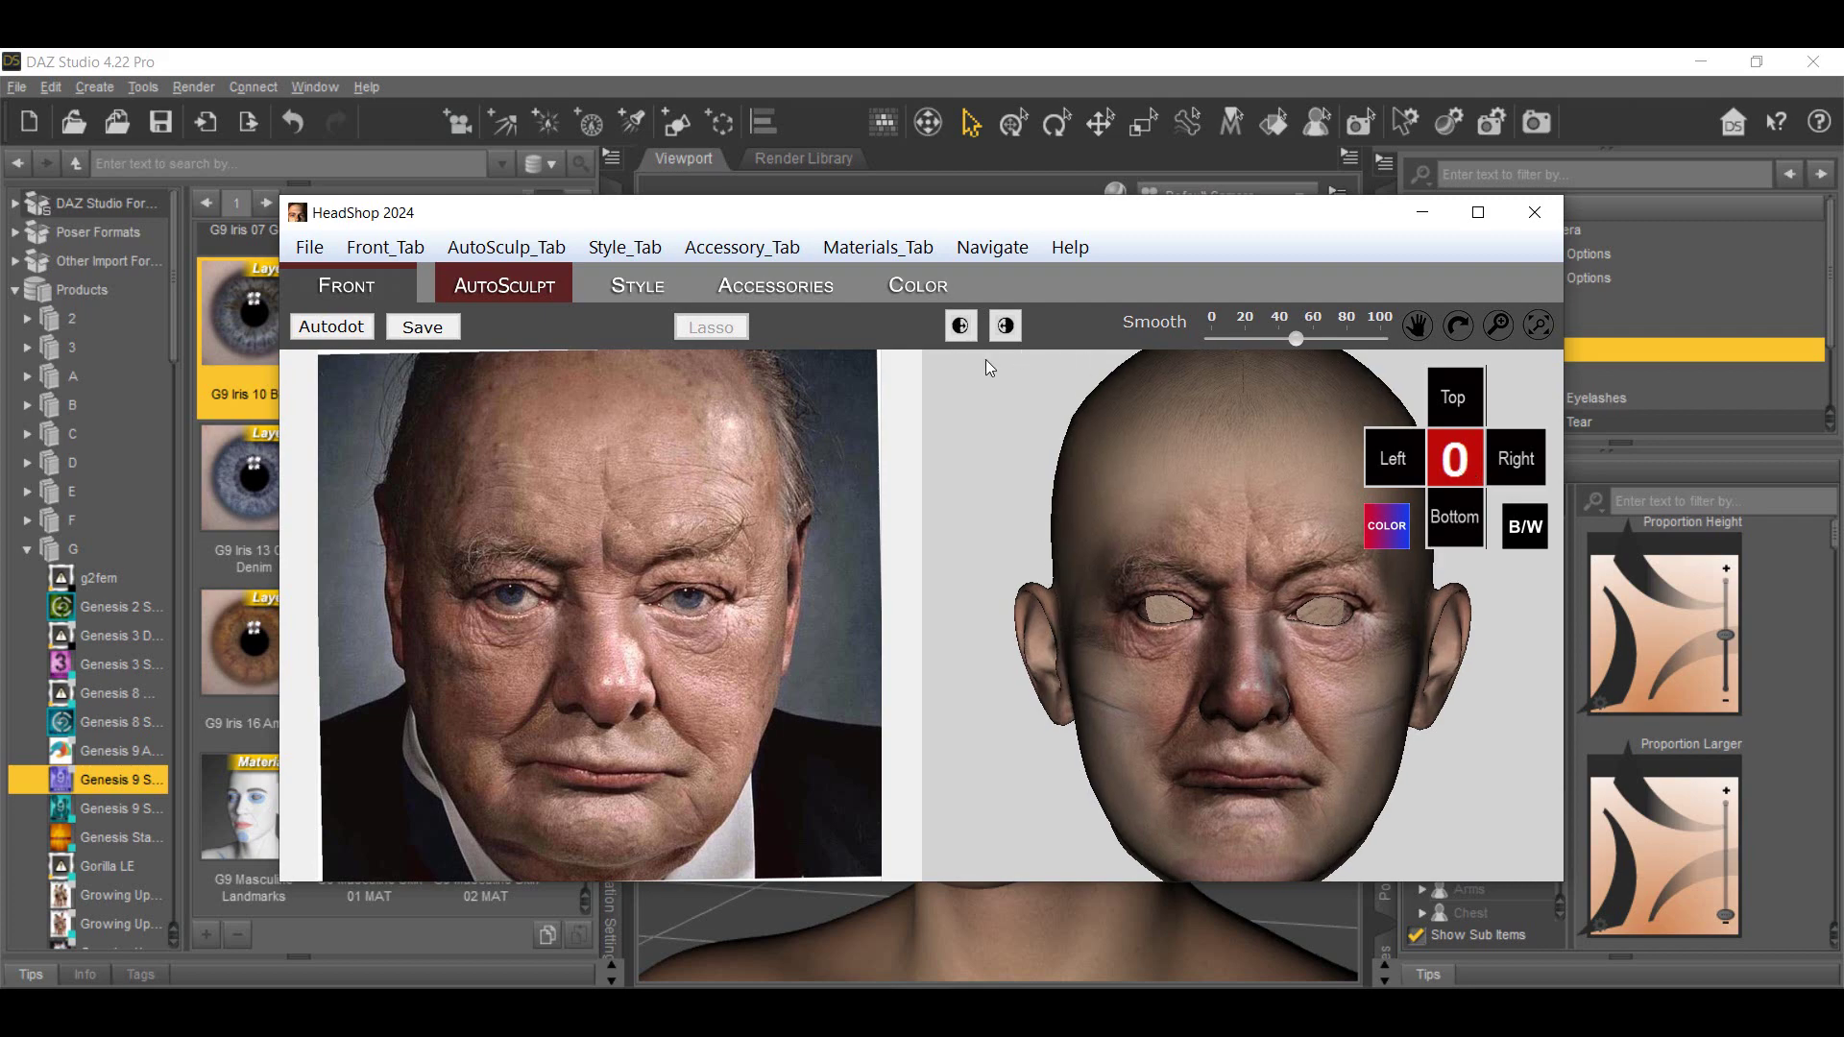
pyautogui.click(1007, 327)
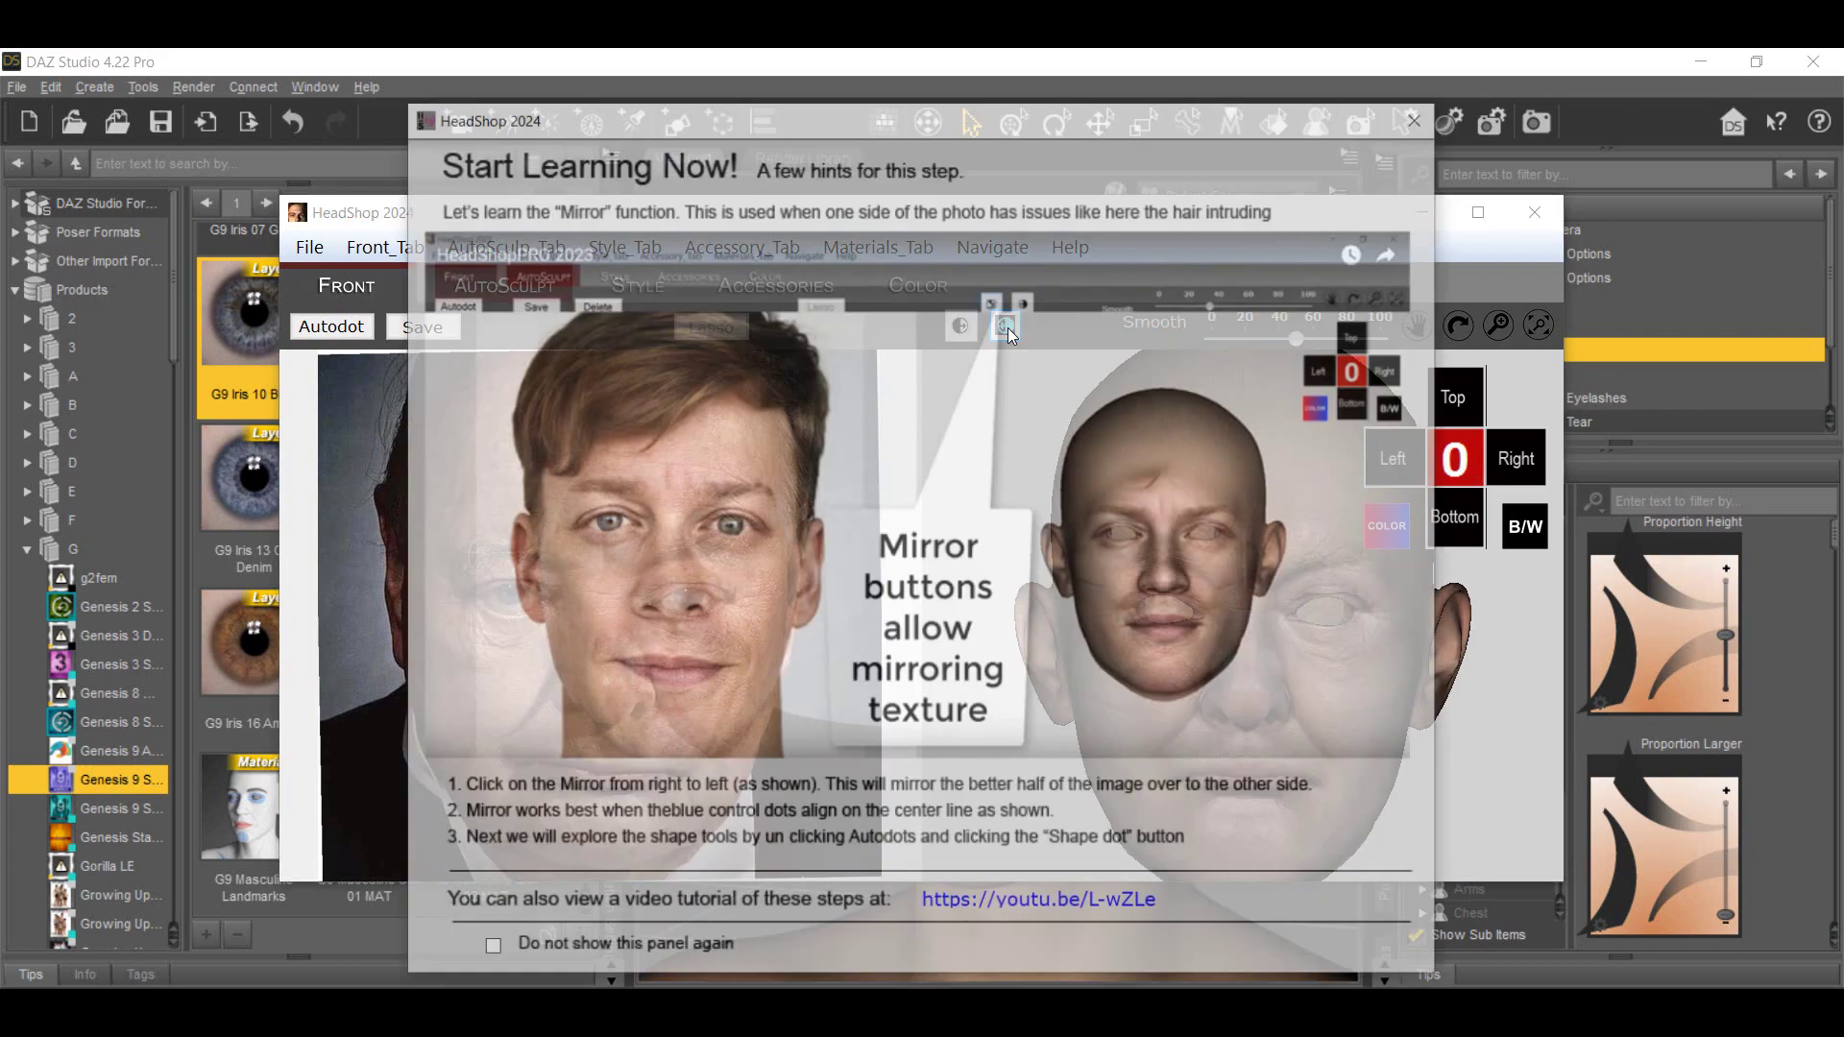
pyautogui.click(1421, 117)
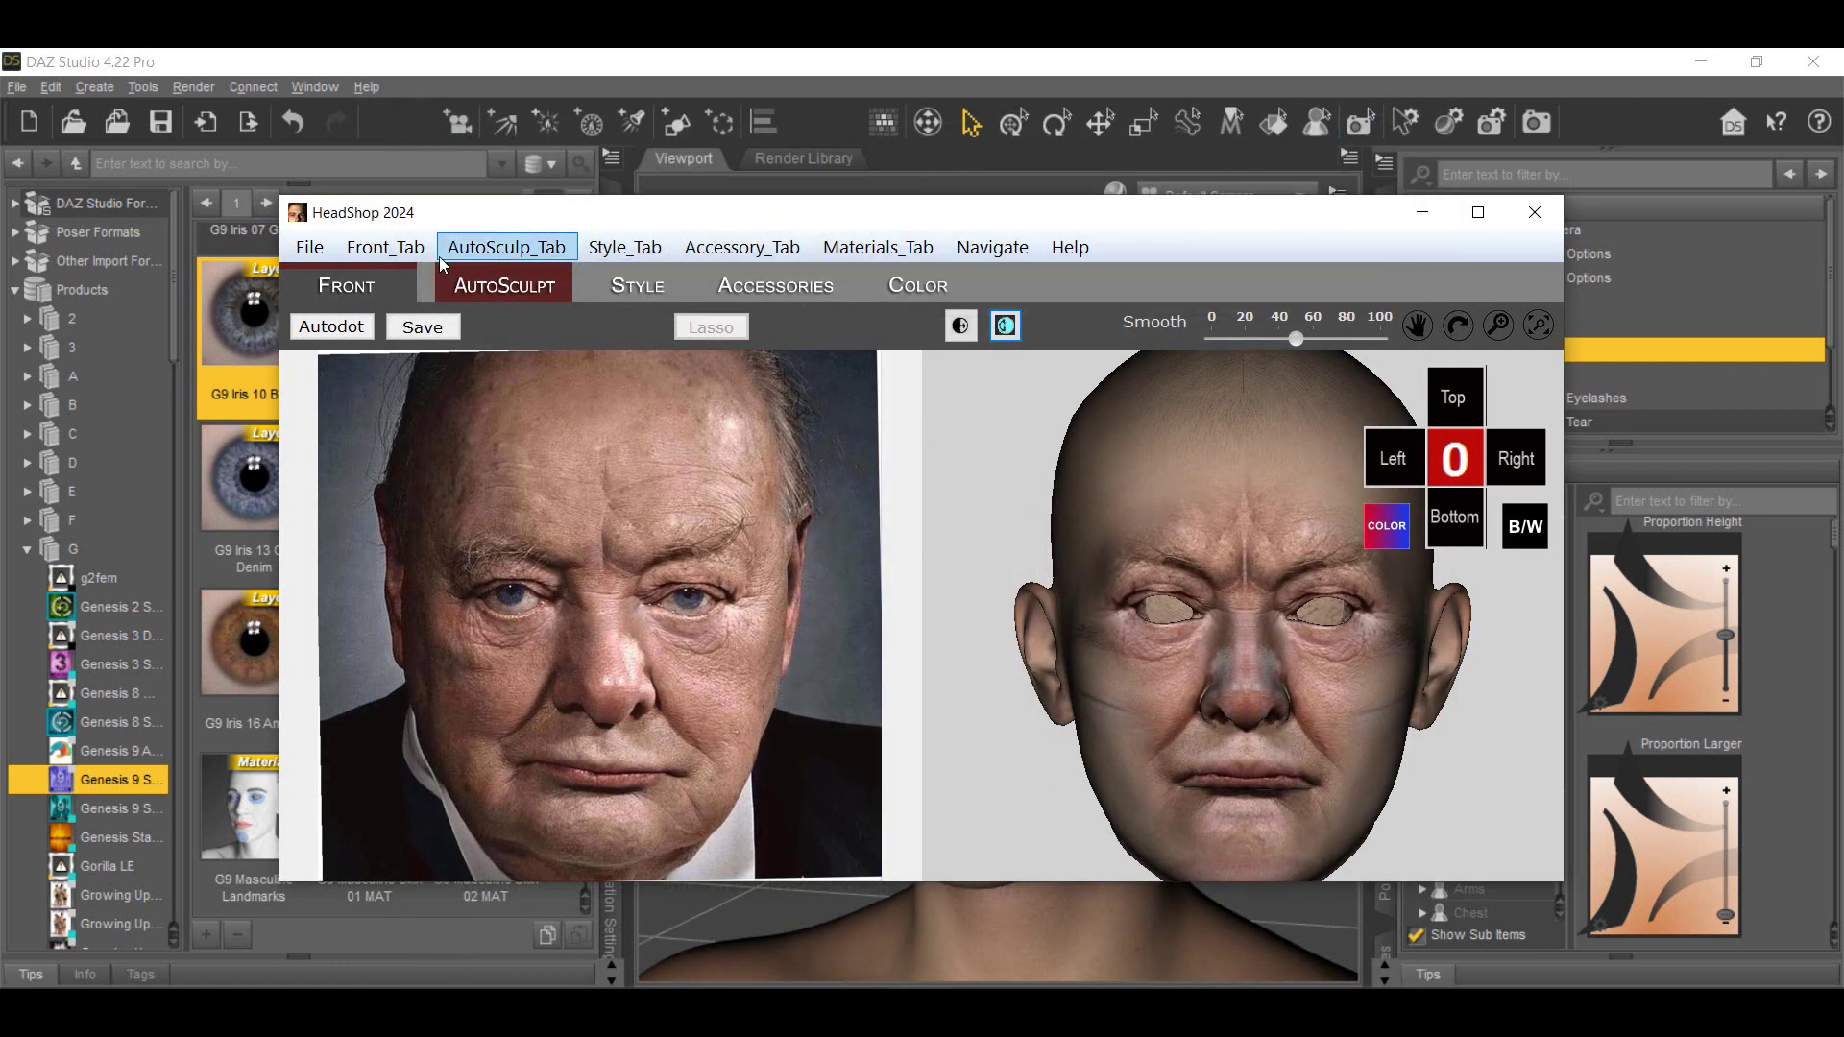
# Widen the lips slightly by moving the Autodot points at both mouth corners outward on the photo
pyautogui.click(315, 329)
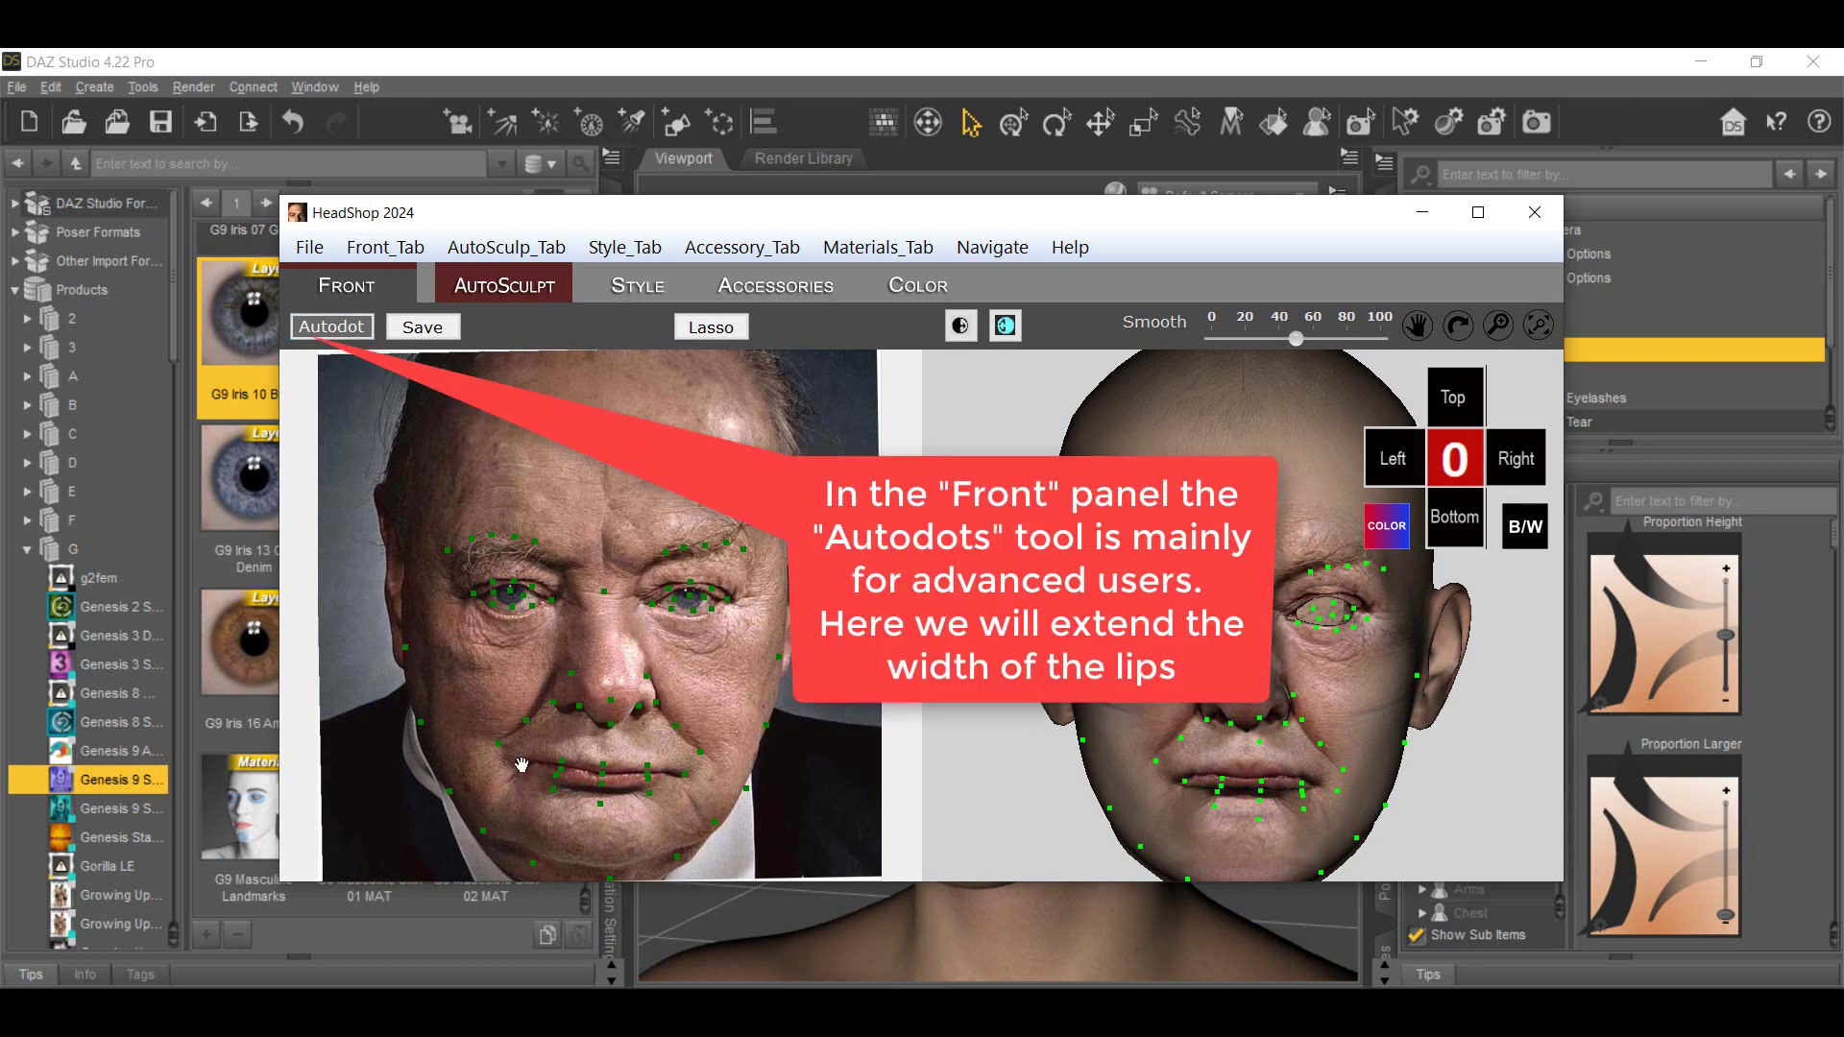
pyautogui.moveTo(521, 763); pyautogui.dragTo(509, 777)
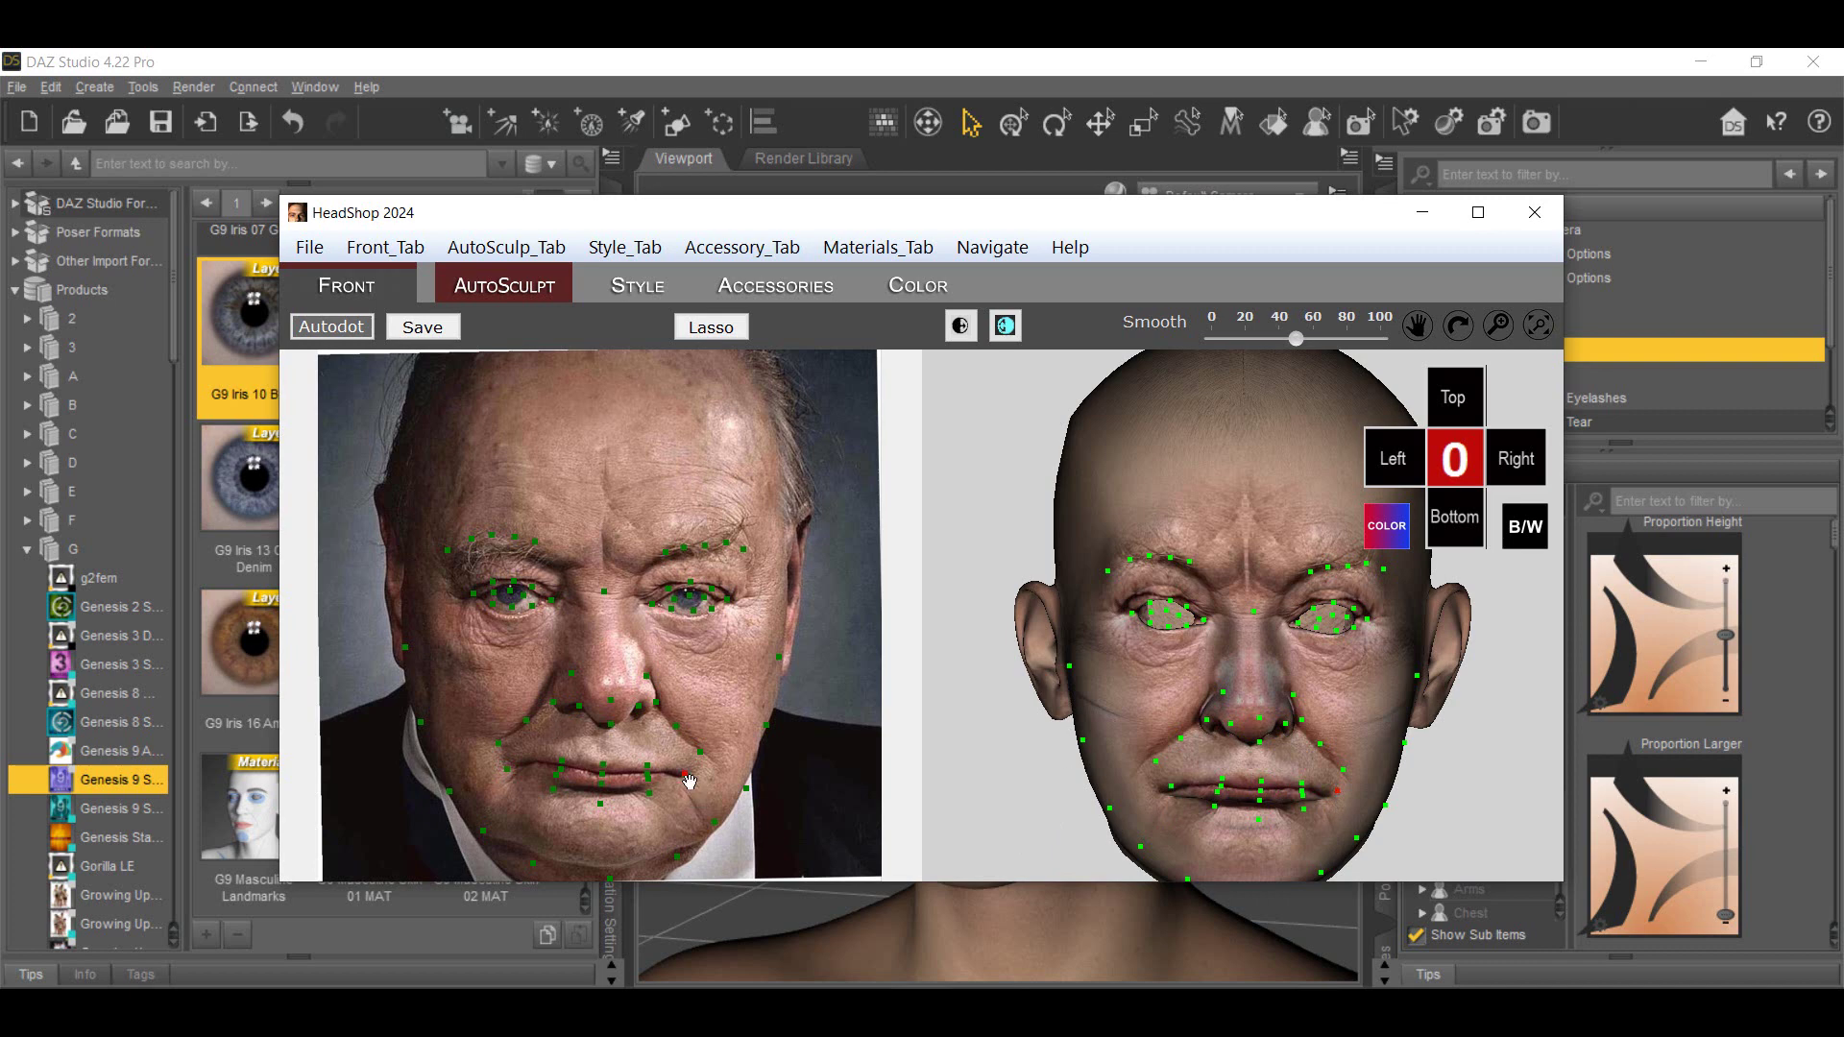
pyautogui.moveTo(690, 781); pyautogui.dragTo(692, 792)
# Lasso the Autodot points along the photo's left cheek and jaw edge, move them slightly outward, and leave Autodot
pyautogui.click(711, 326)
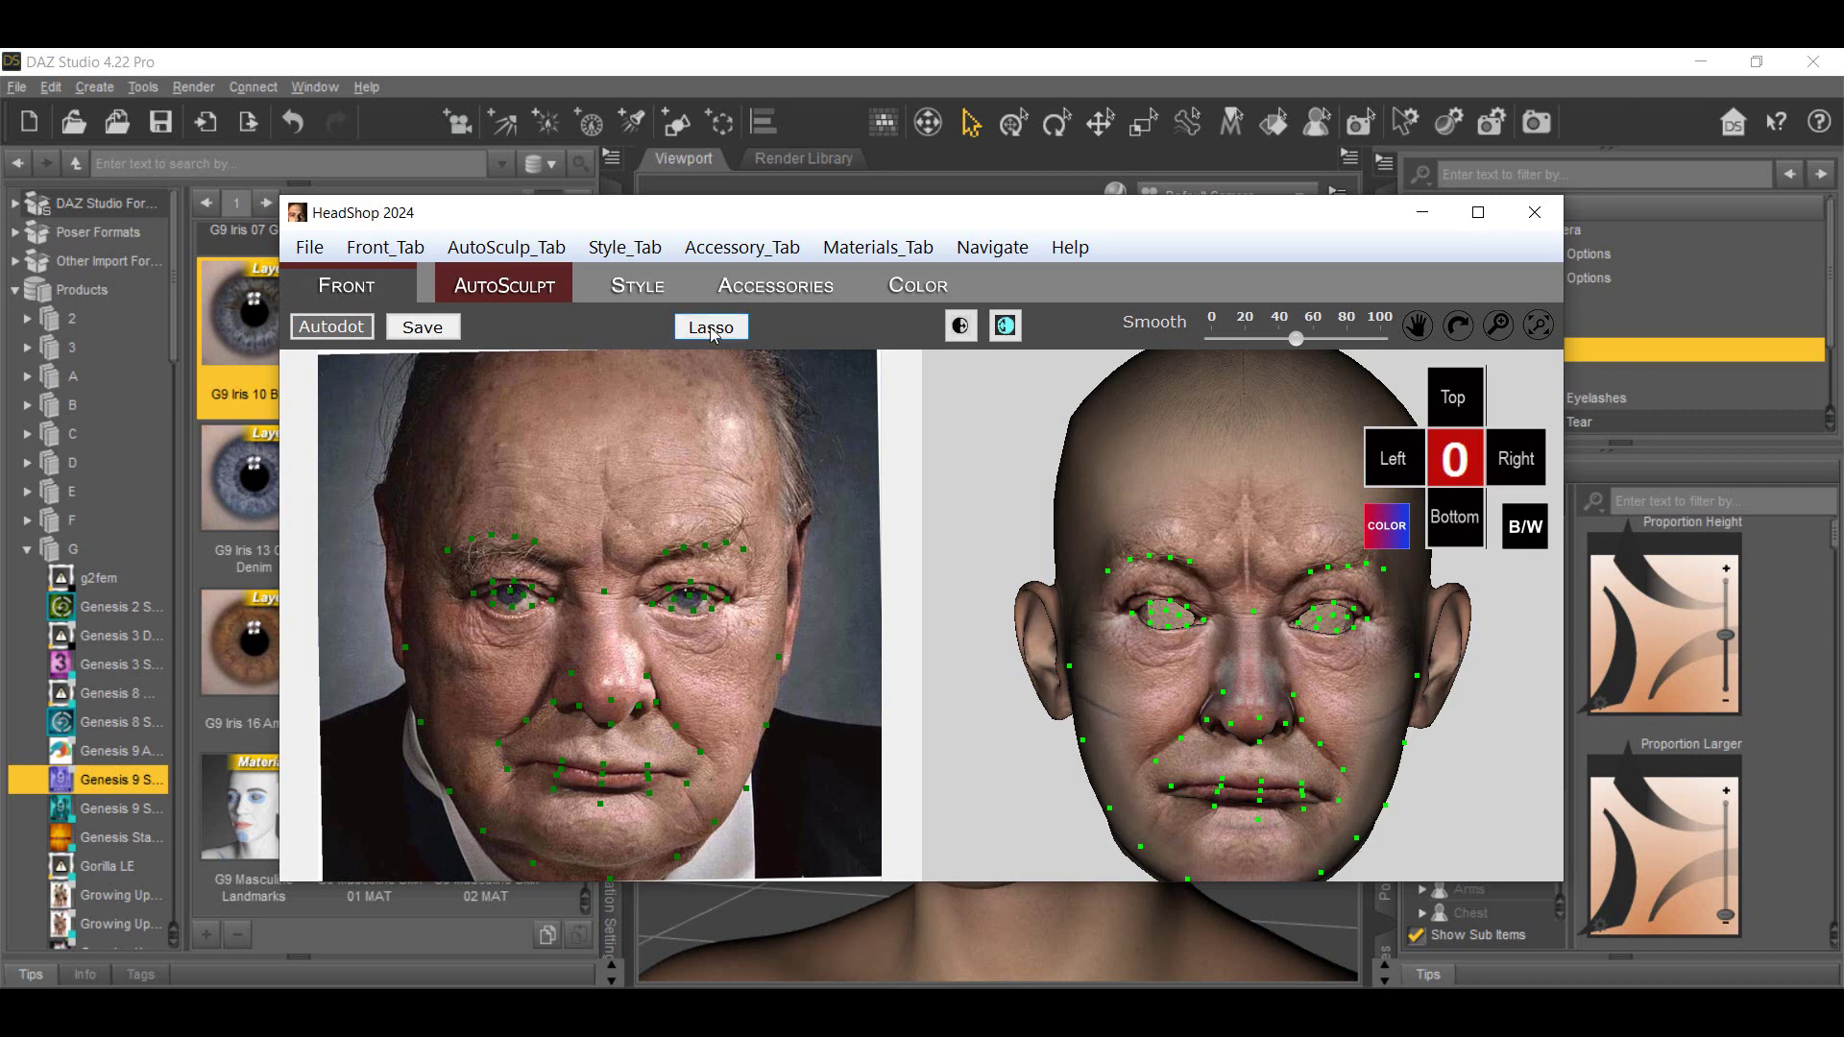
pyautogui.click(390, 626)
pyautogui.click(415, 632)
pyautogui.click(454, 779)
pyautogui.click(400, 770)
pyautogui.click(390, 627)
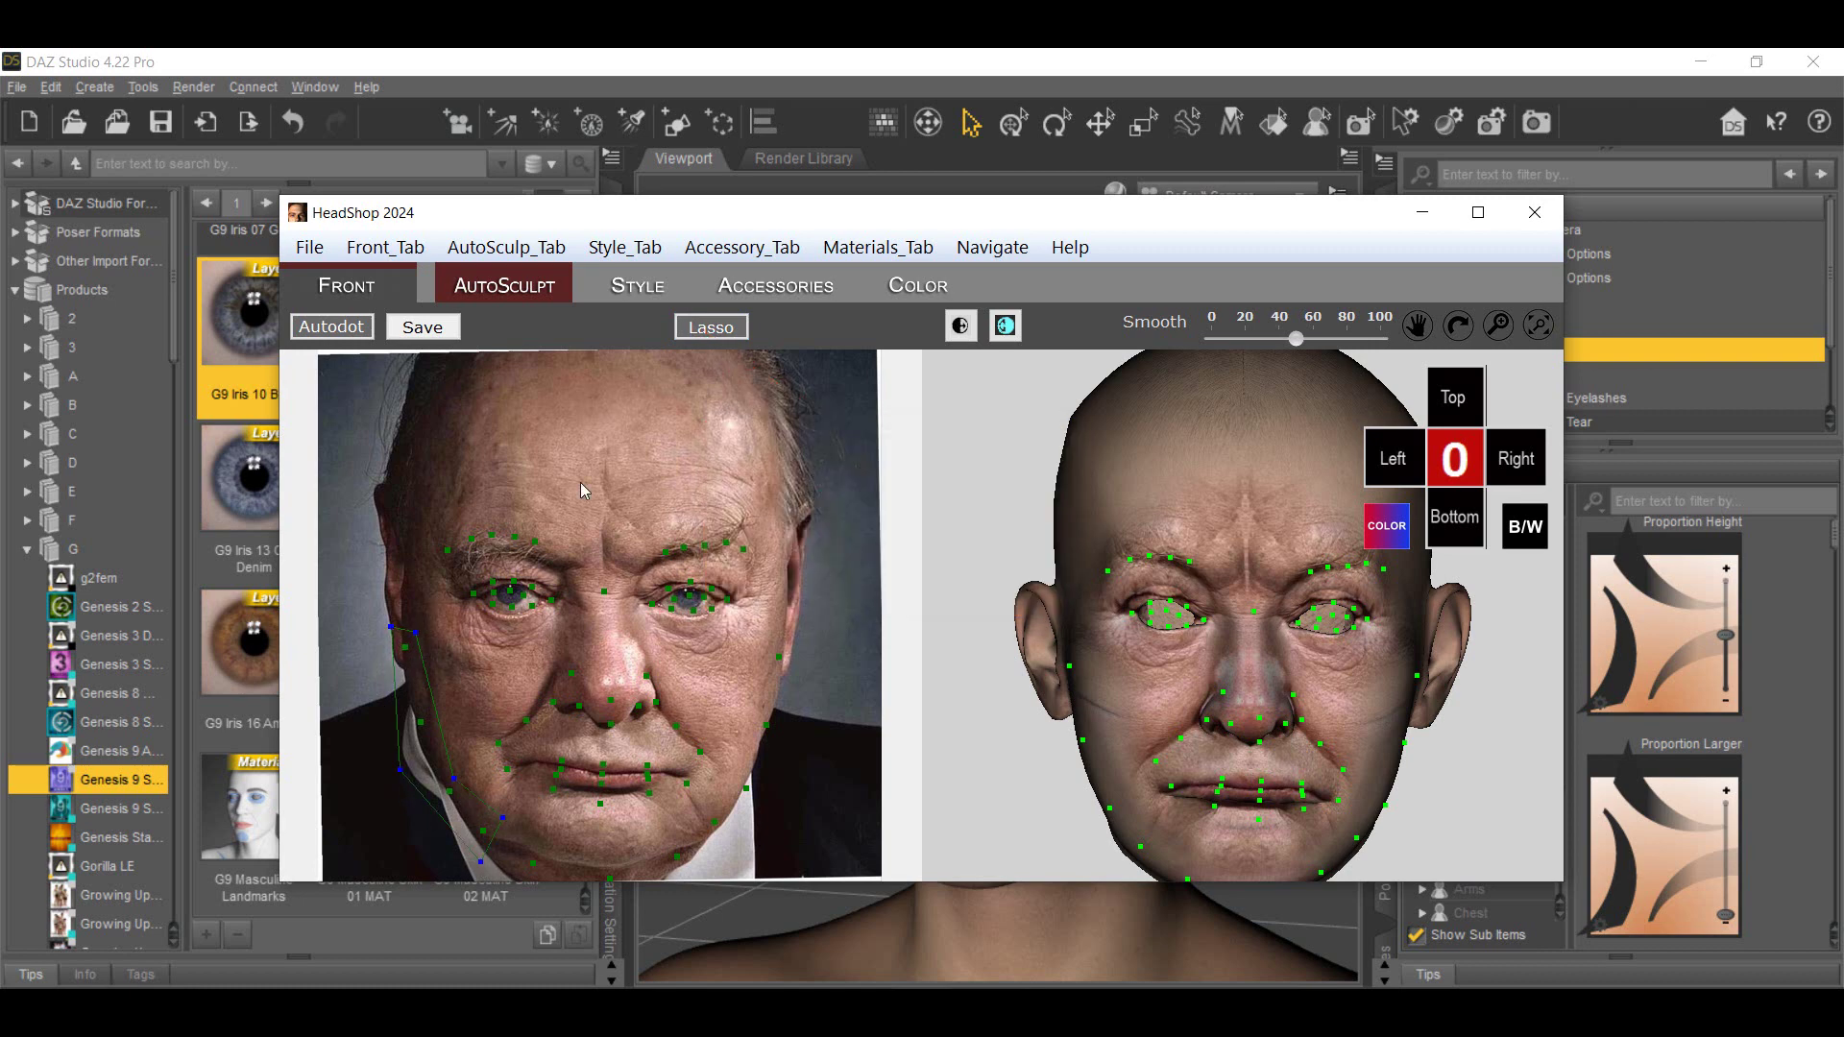
pyautogui.click(711, 331)
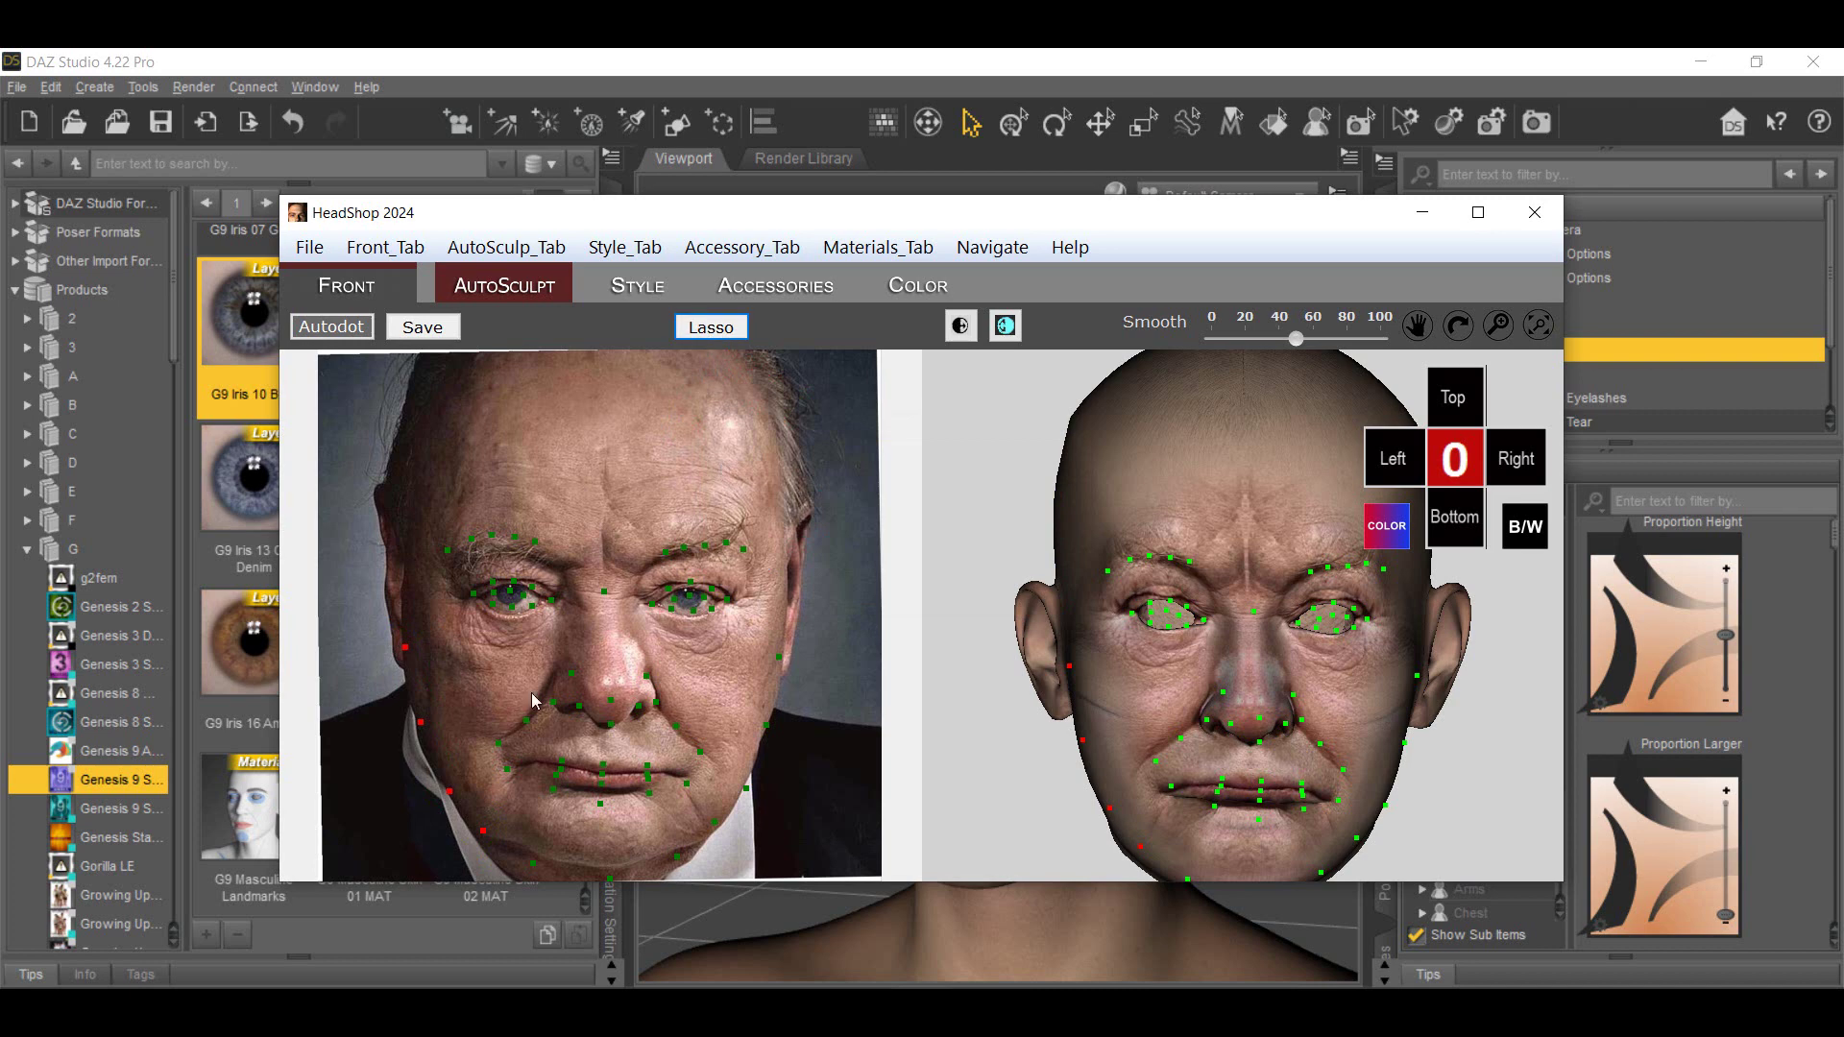
pyautogui.moveTo(424, 728); pyautogui.dragTo(413, 725)
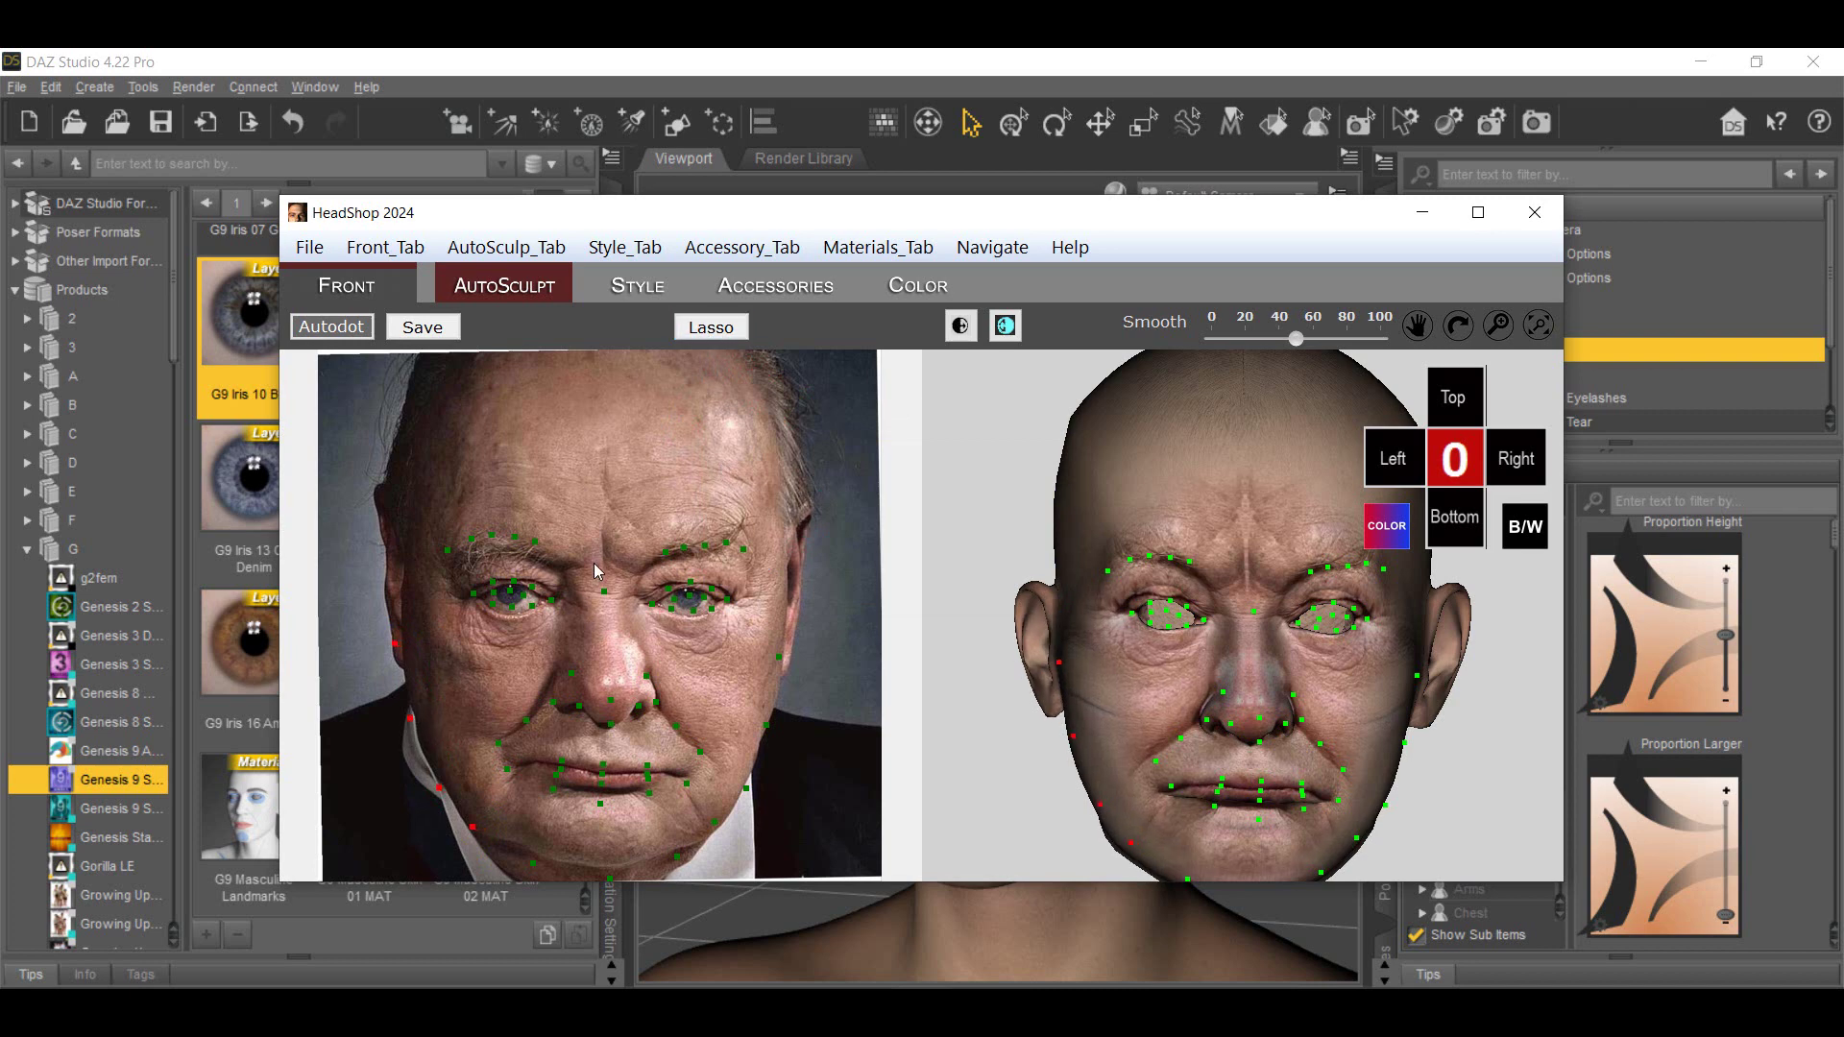
pyautogui.click(332, 336)
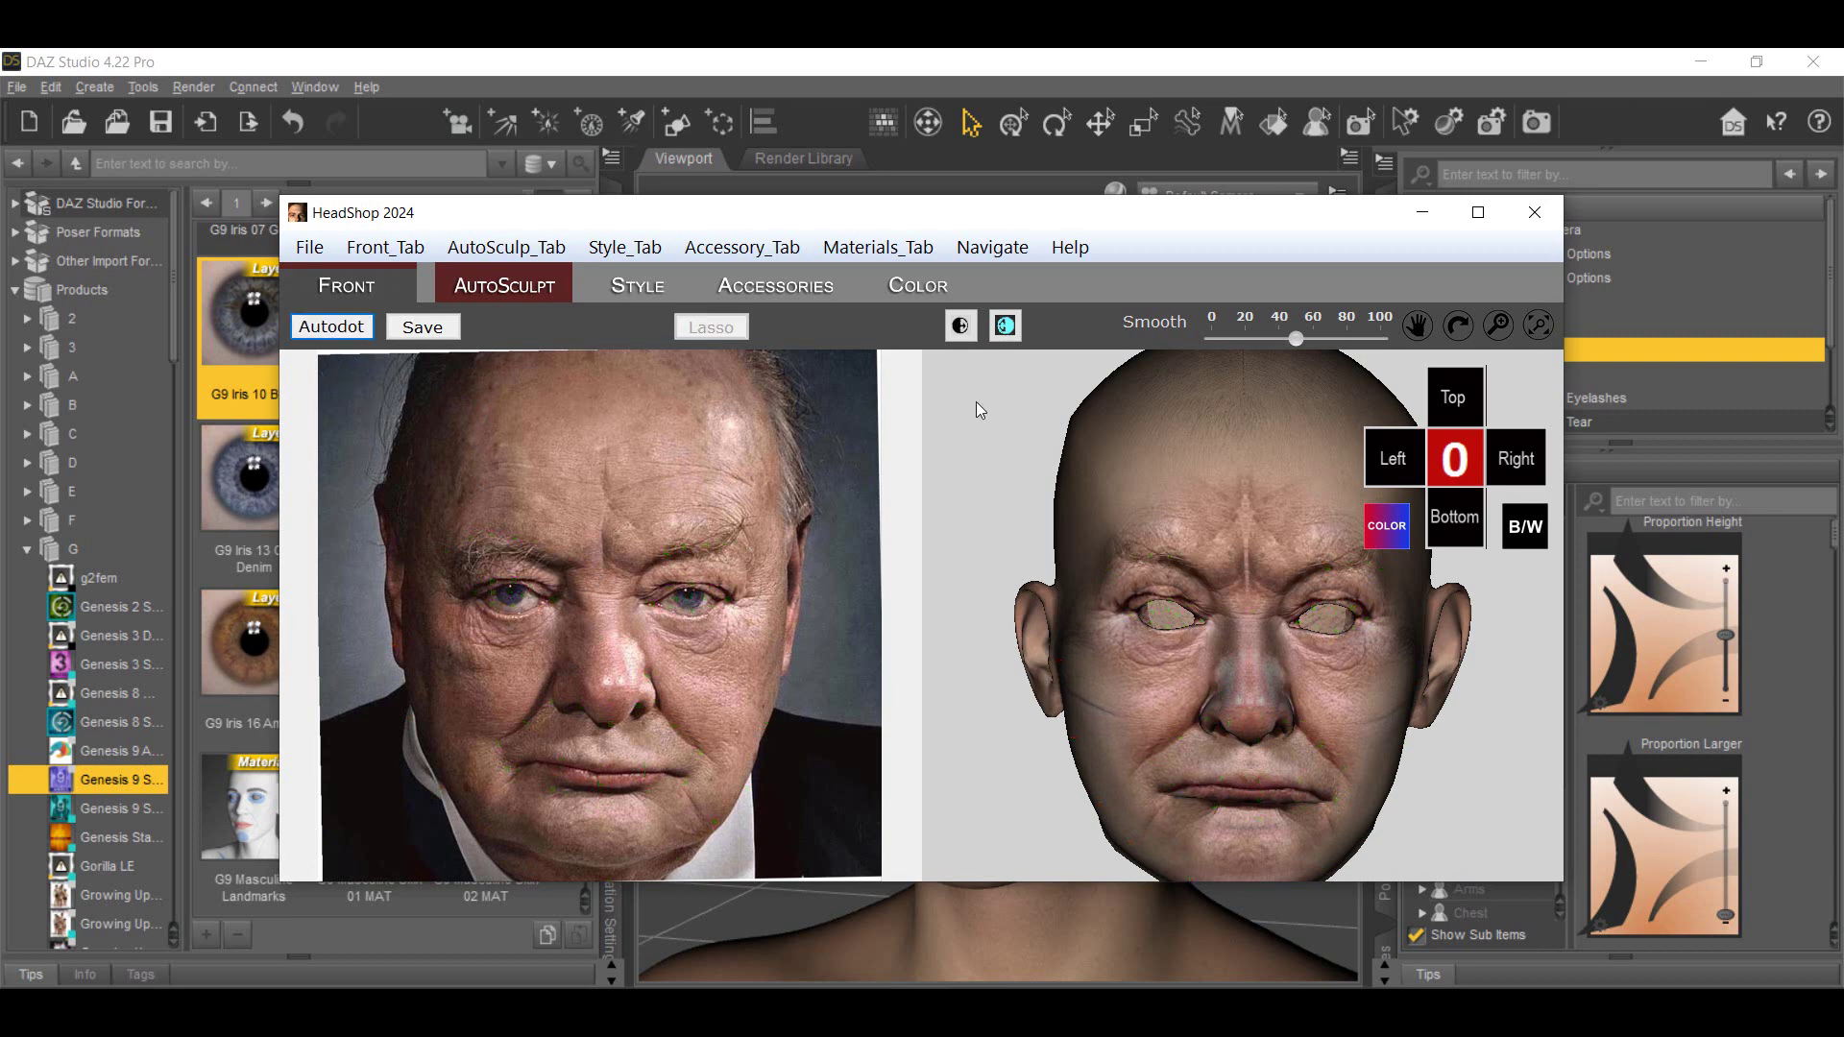
# Compare the head's shape without and with its photo texture, leaving the untextured display on
pyautogui.click(1526, 531)
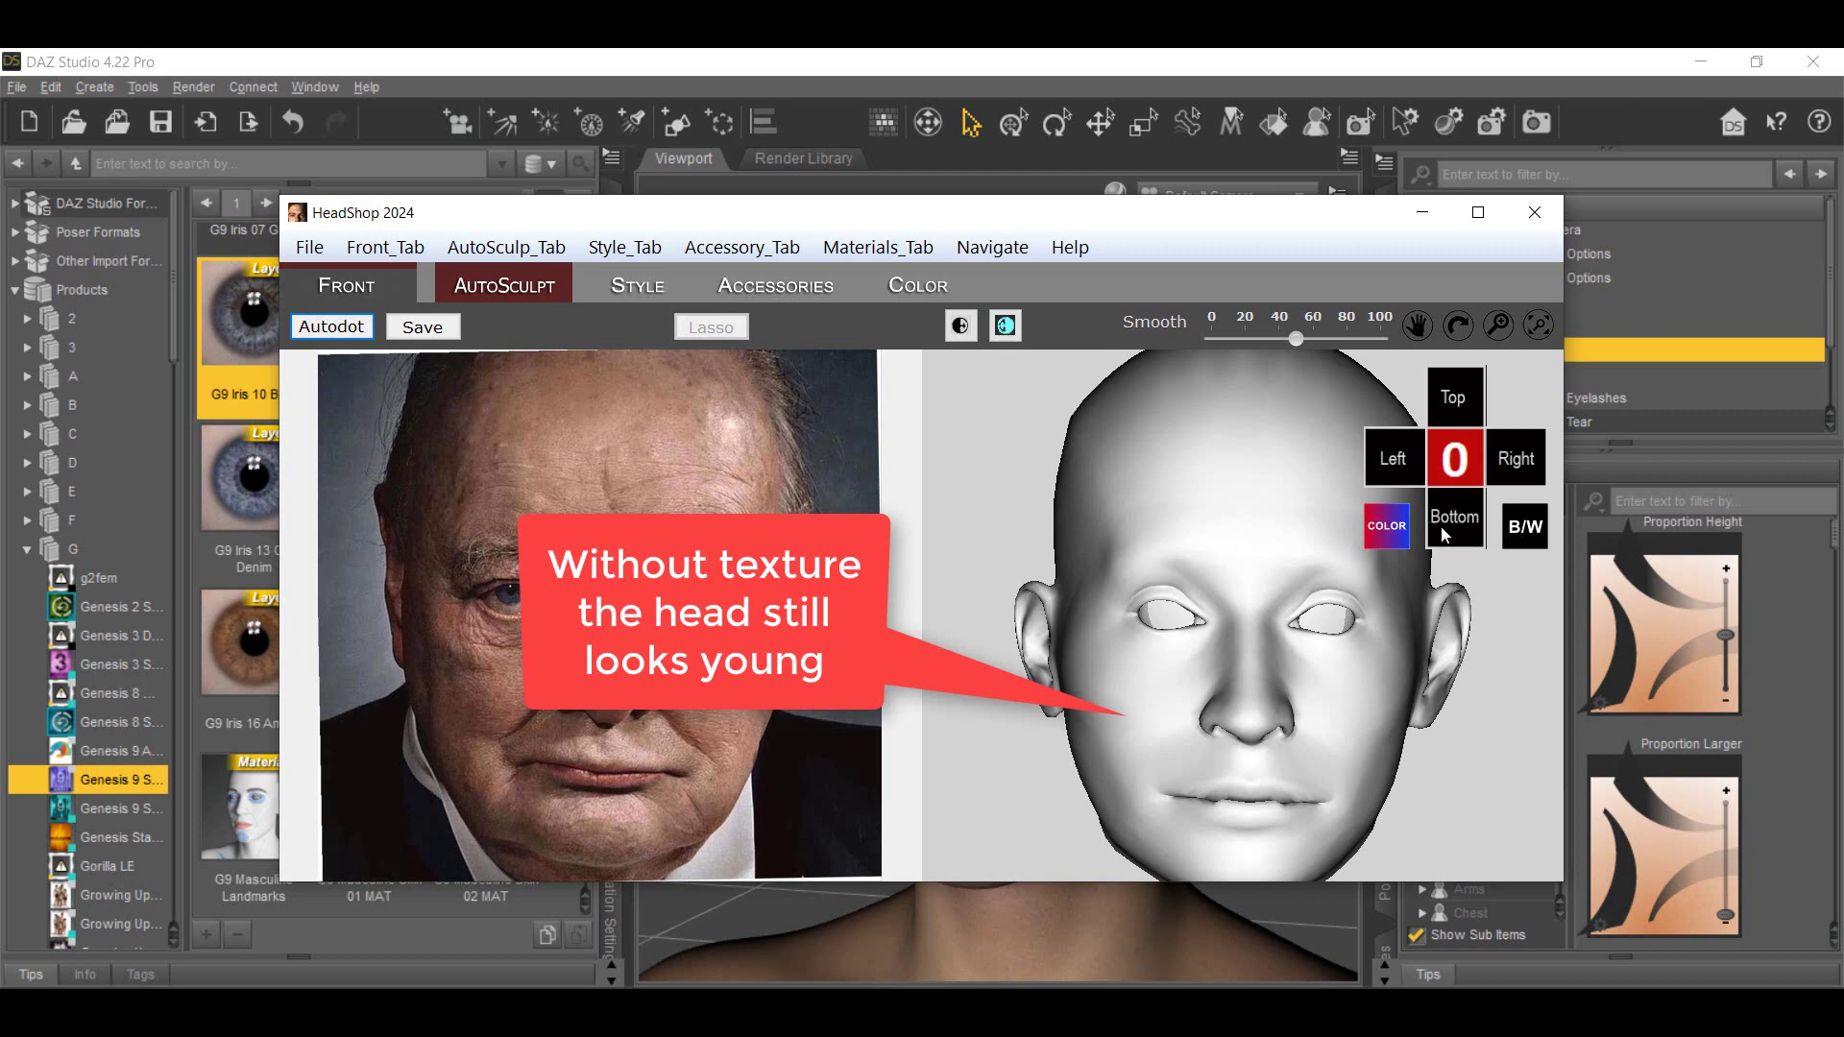
pyautogui.click(1389, 535)
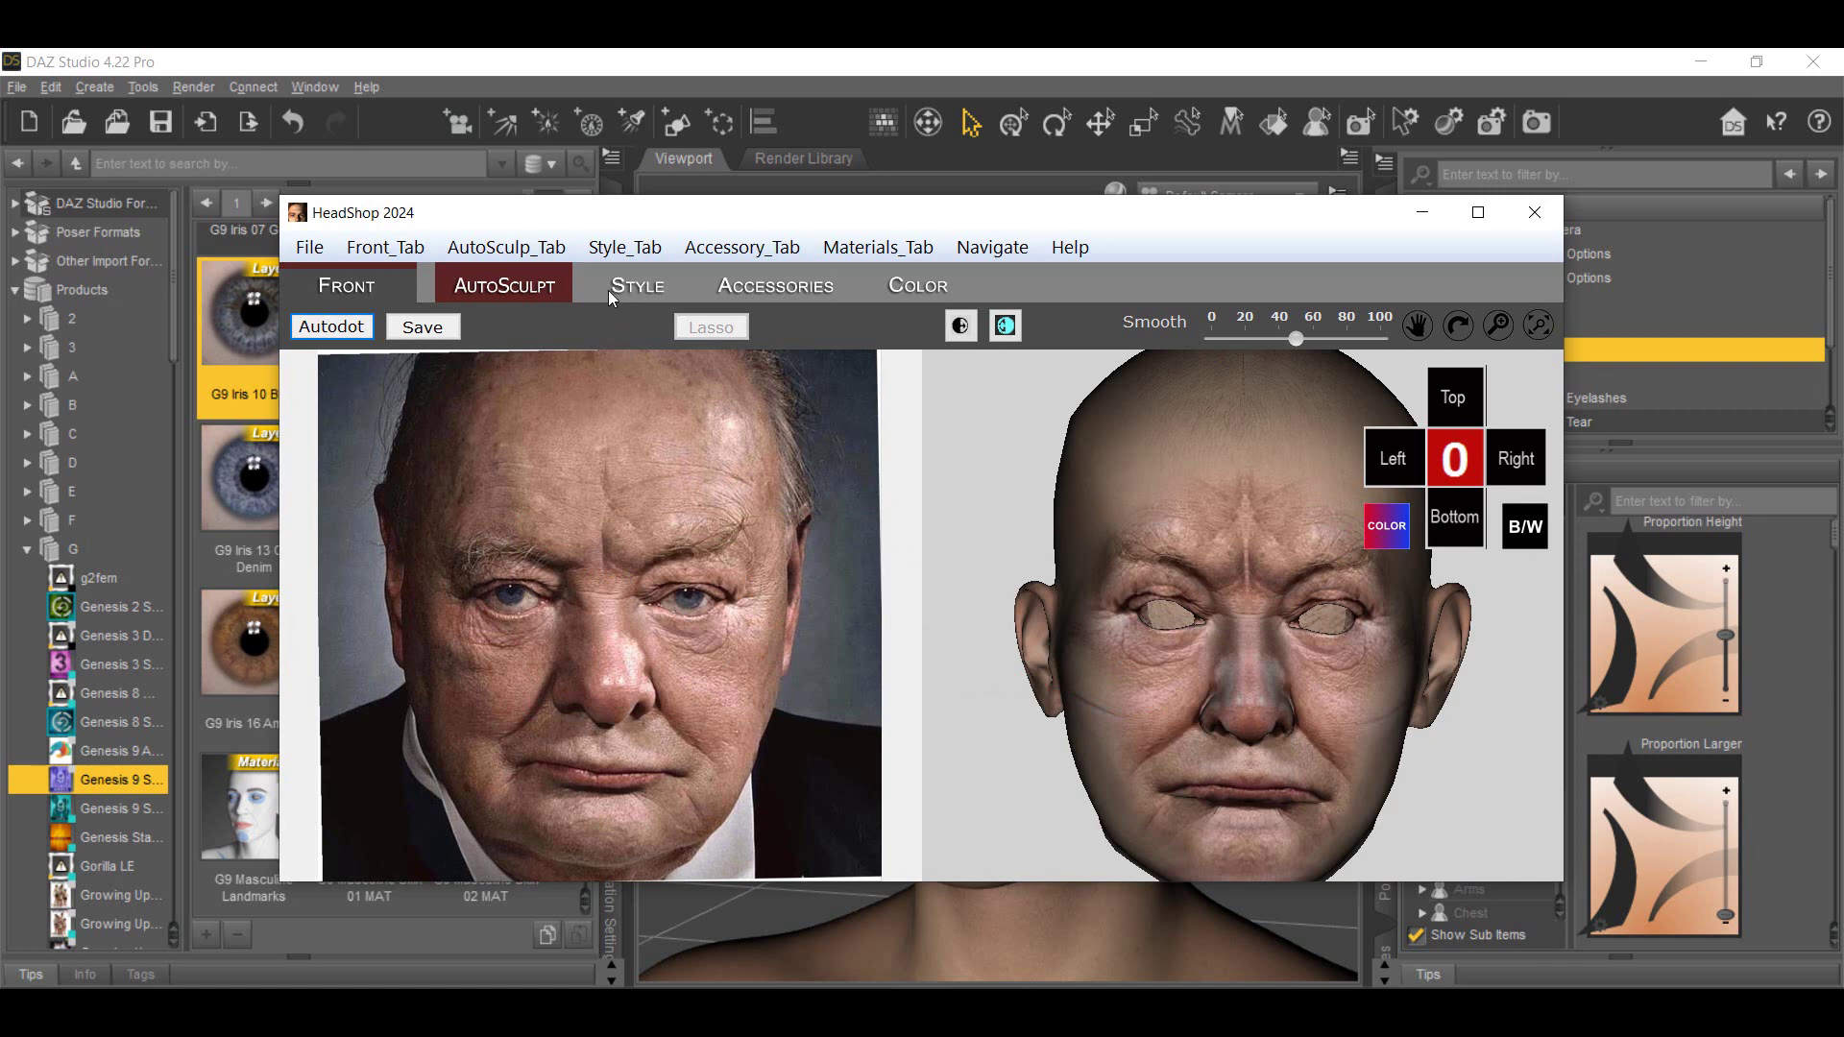
pyautogui.click(480, 249)
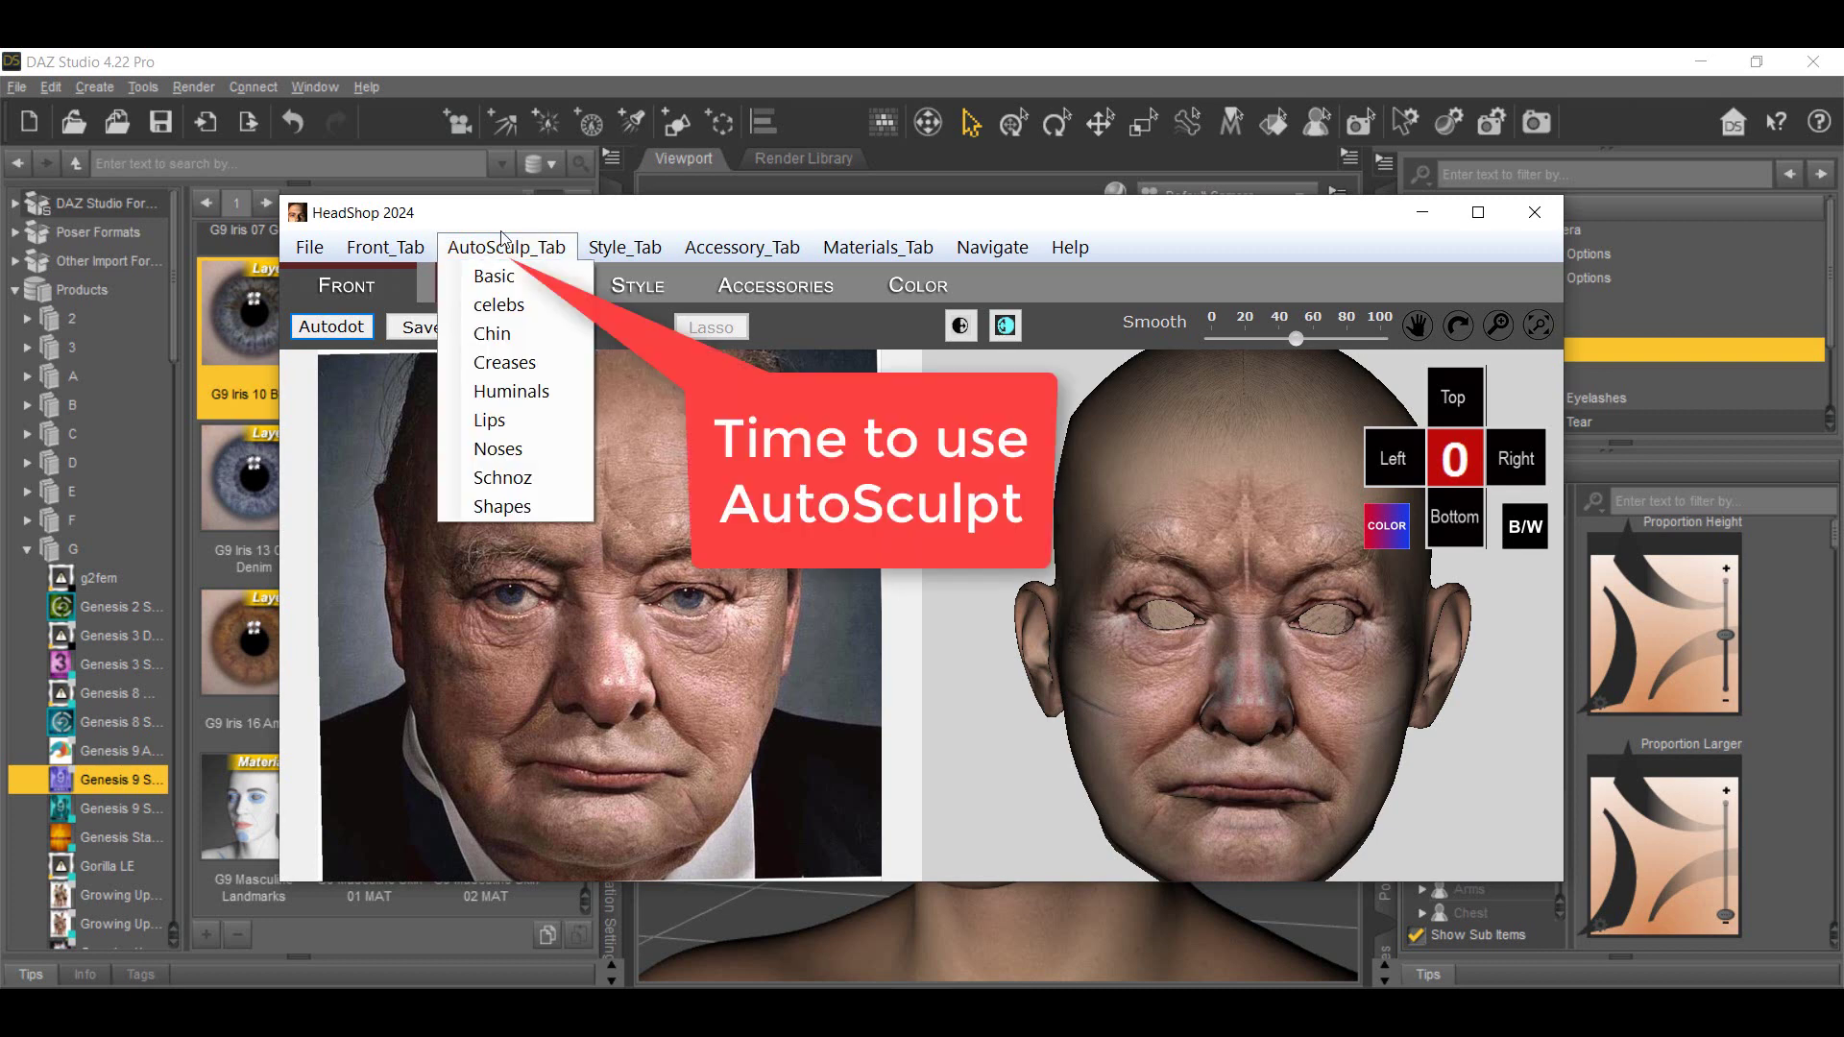
pyautogui.click(536, 223)
pyautogui.click(1538, 536)
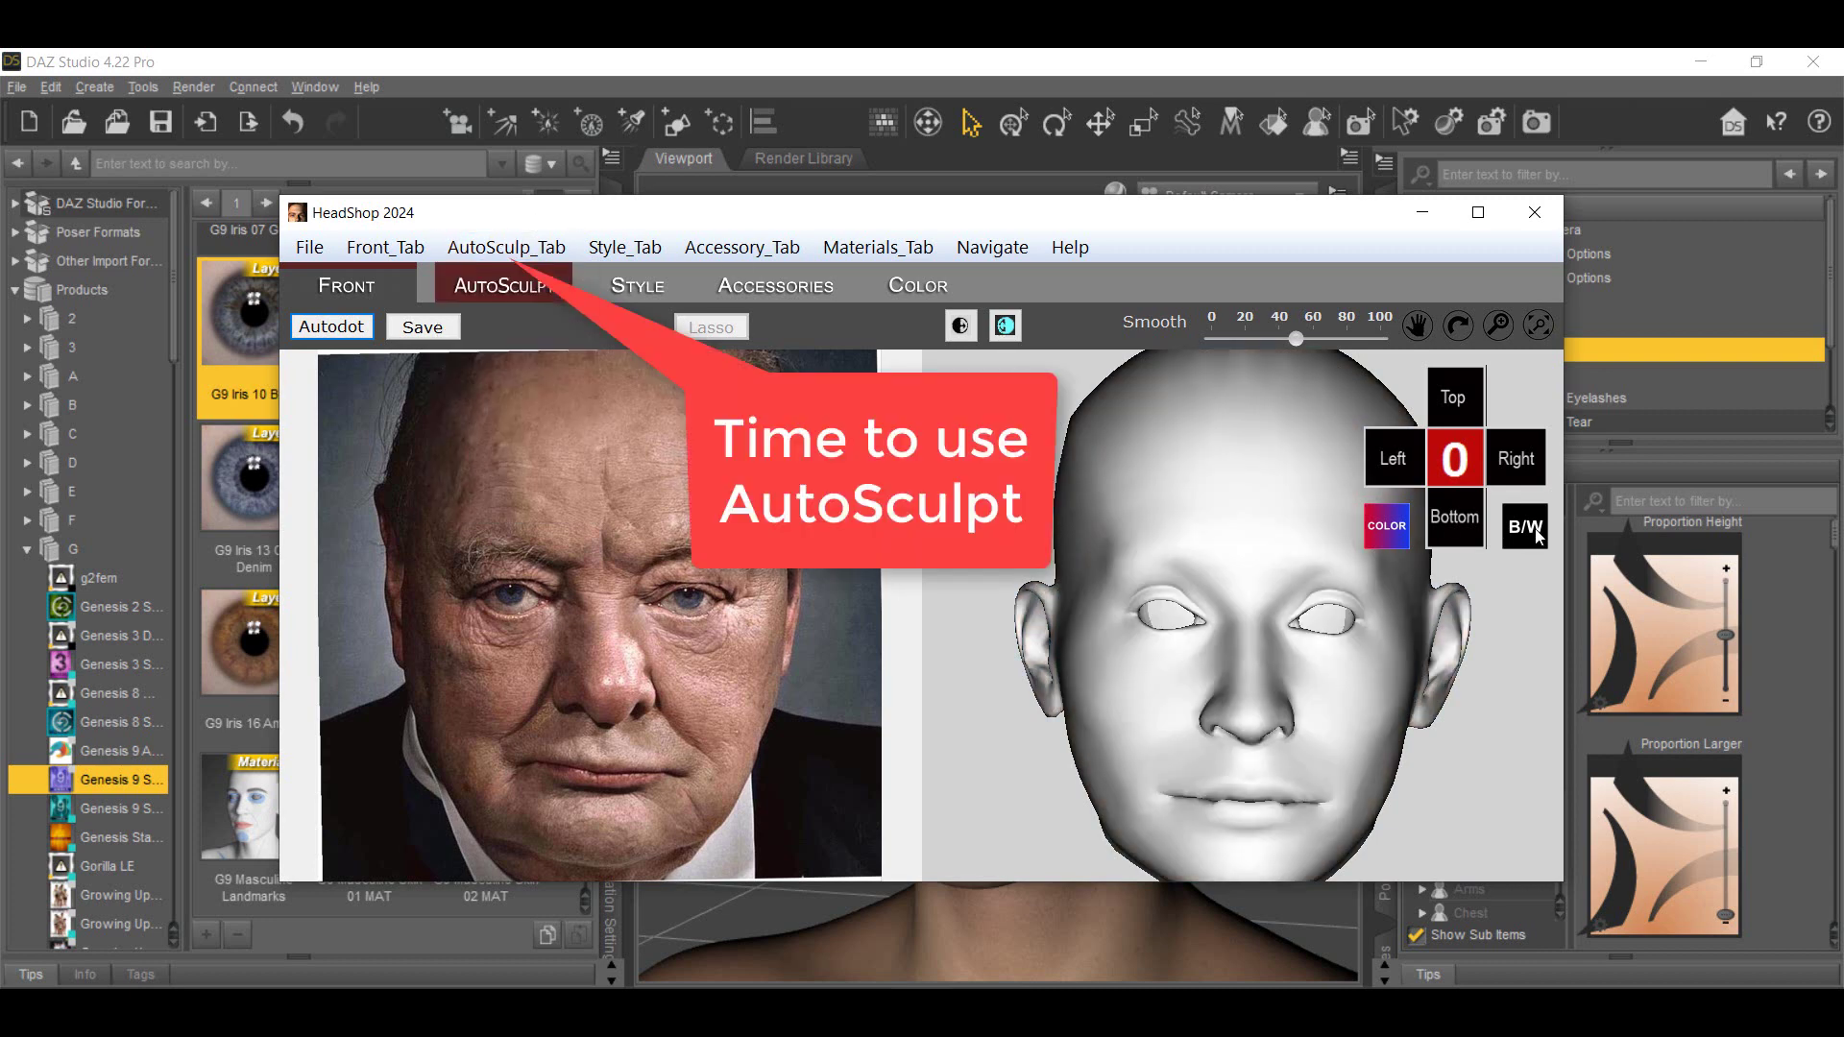
# Add the Basic AutoSculpt shapes Old at about a third and Fat at just under half of full size, and restore the color texture
pyautogui.click(480, 250)
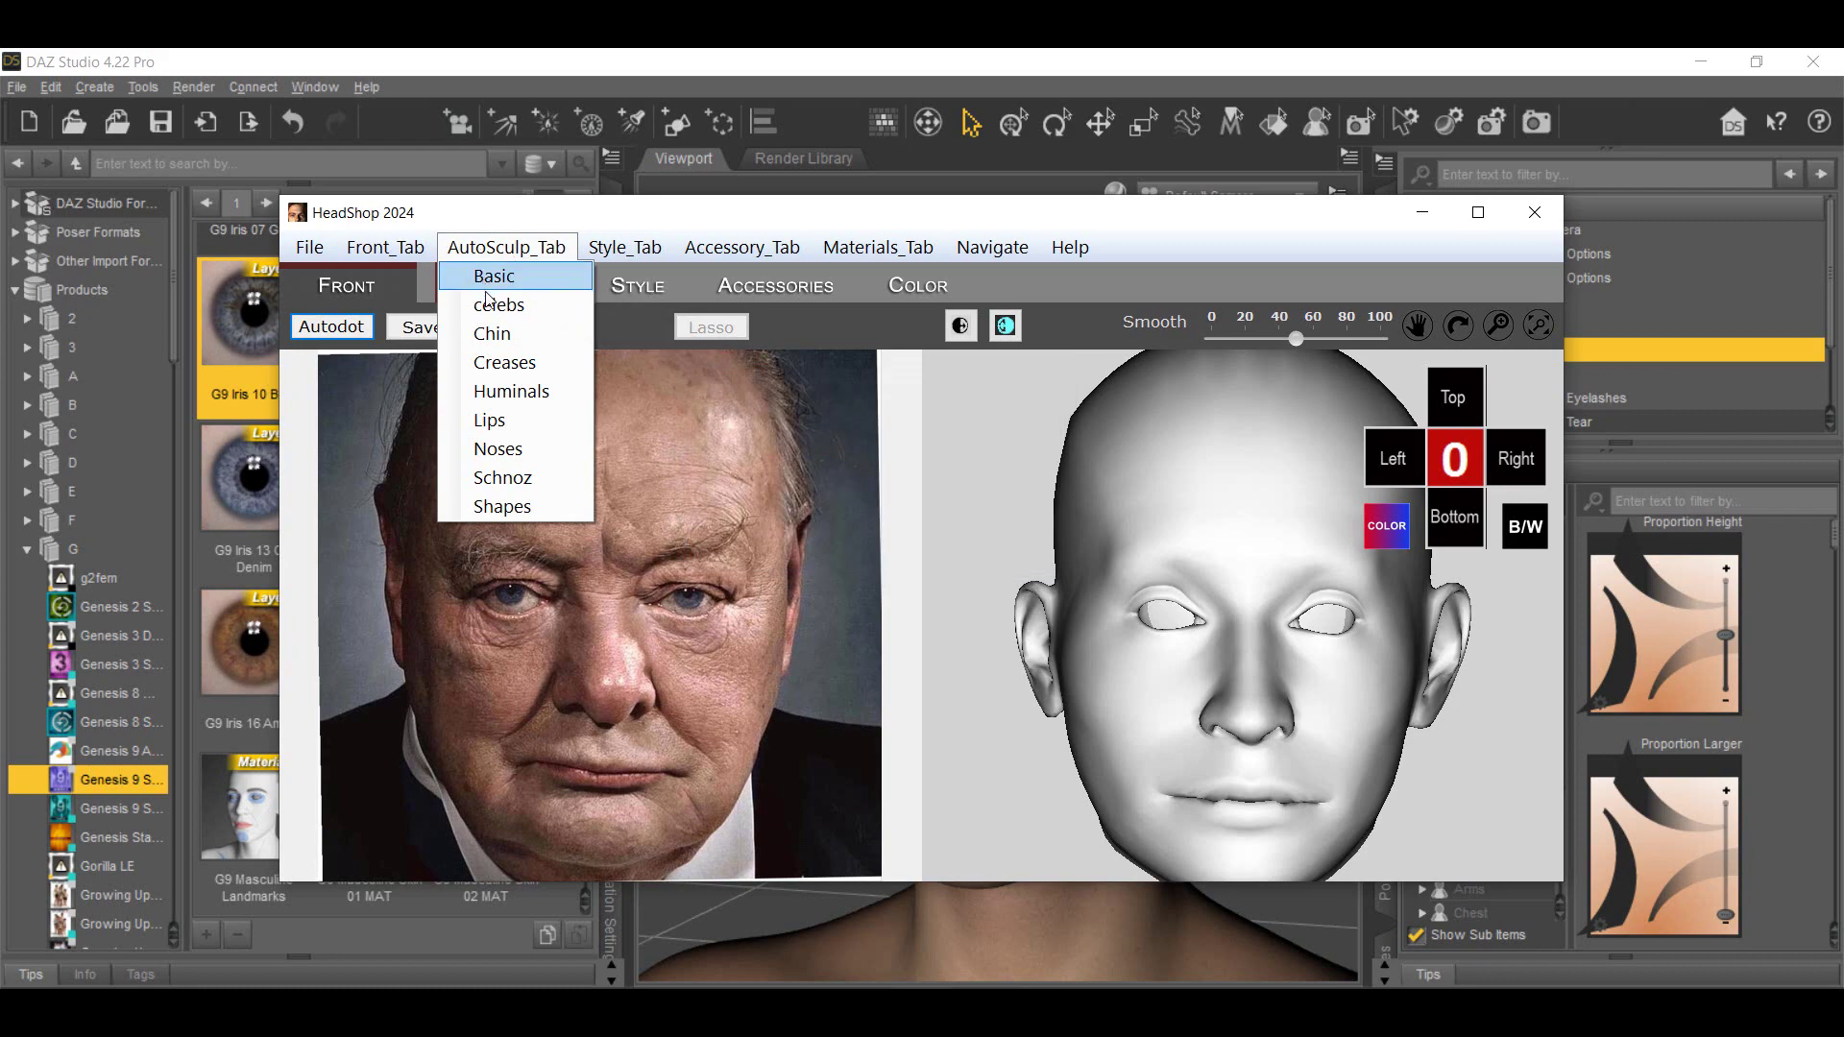
pyautogui.click(496, 279)
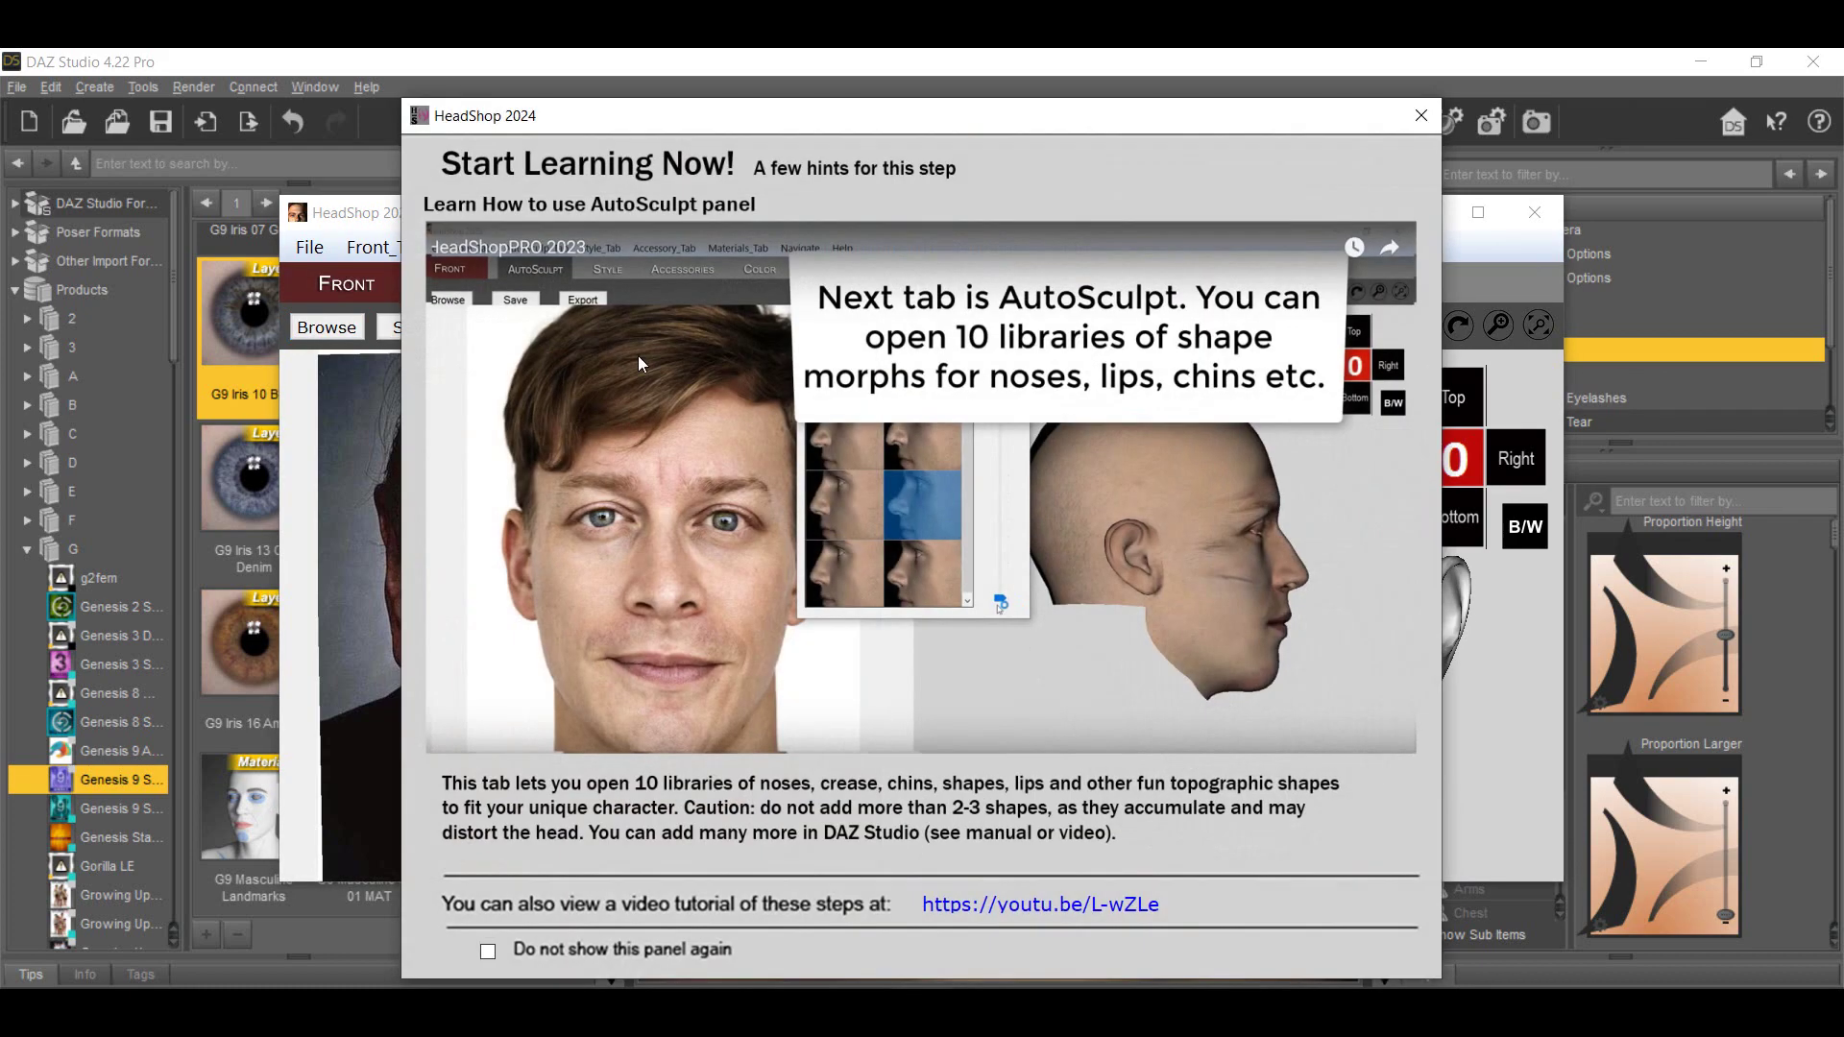
pyautogui.click(1429, 120)
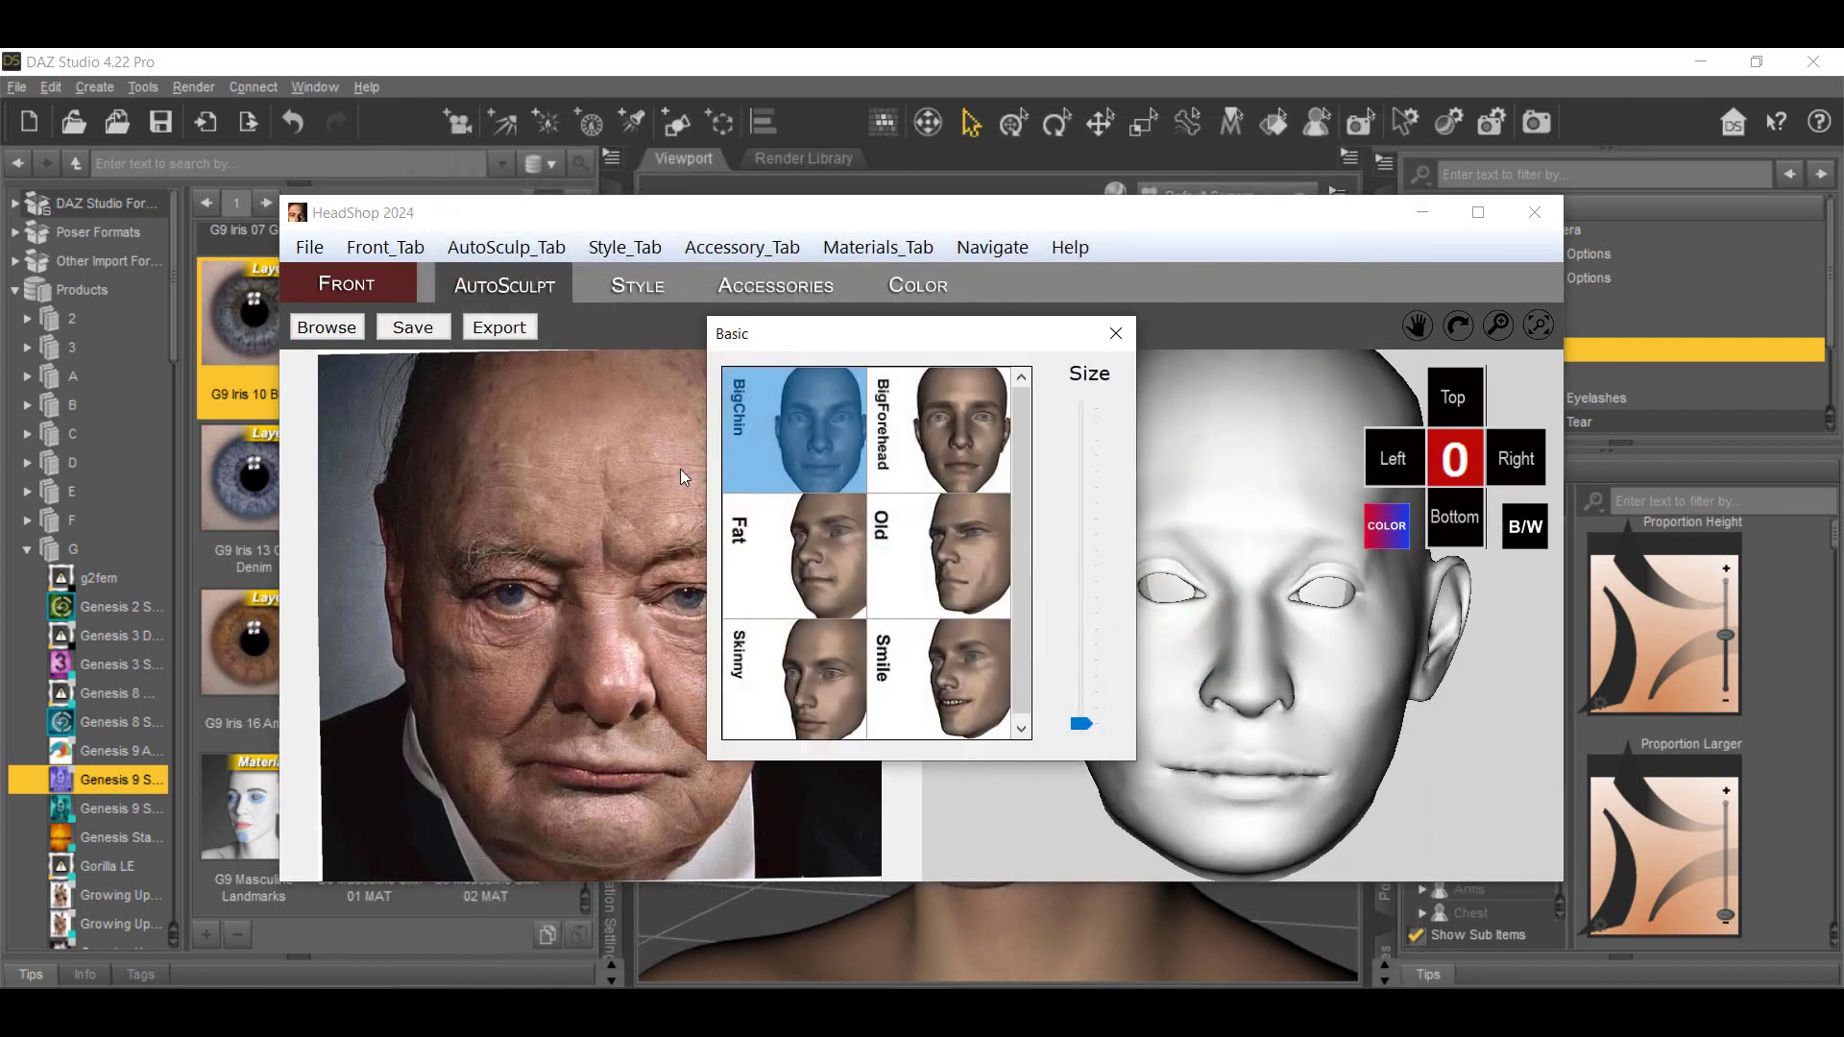
pyautogui.click(946, 567)
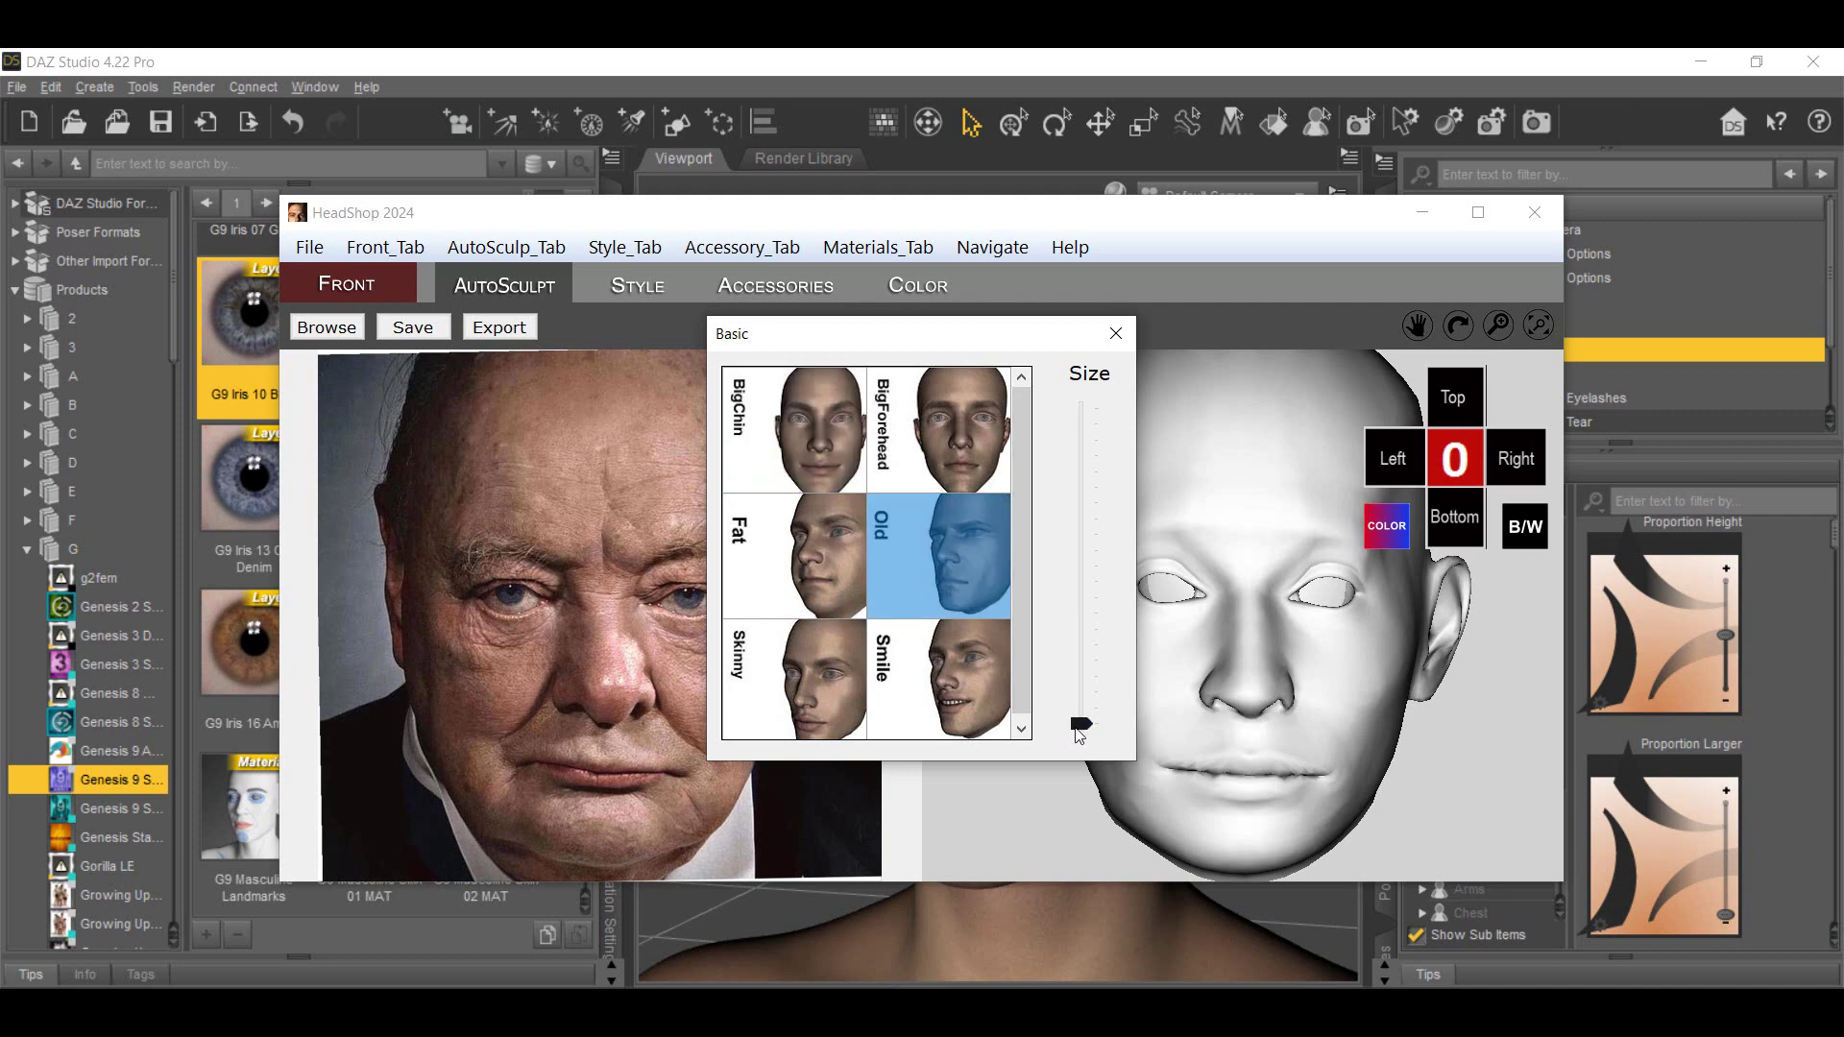
pyautogui.moveTo(1077, 721); pyautogui.dragTo(1060, 610)
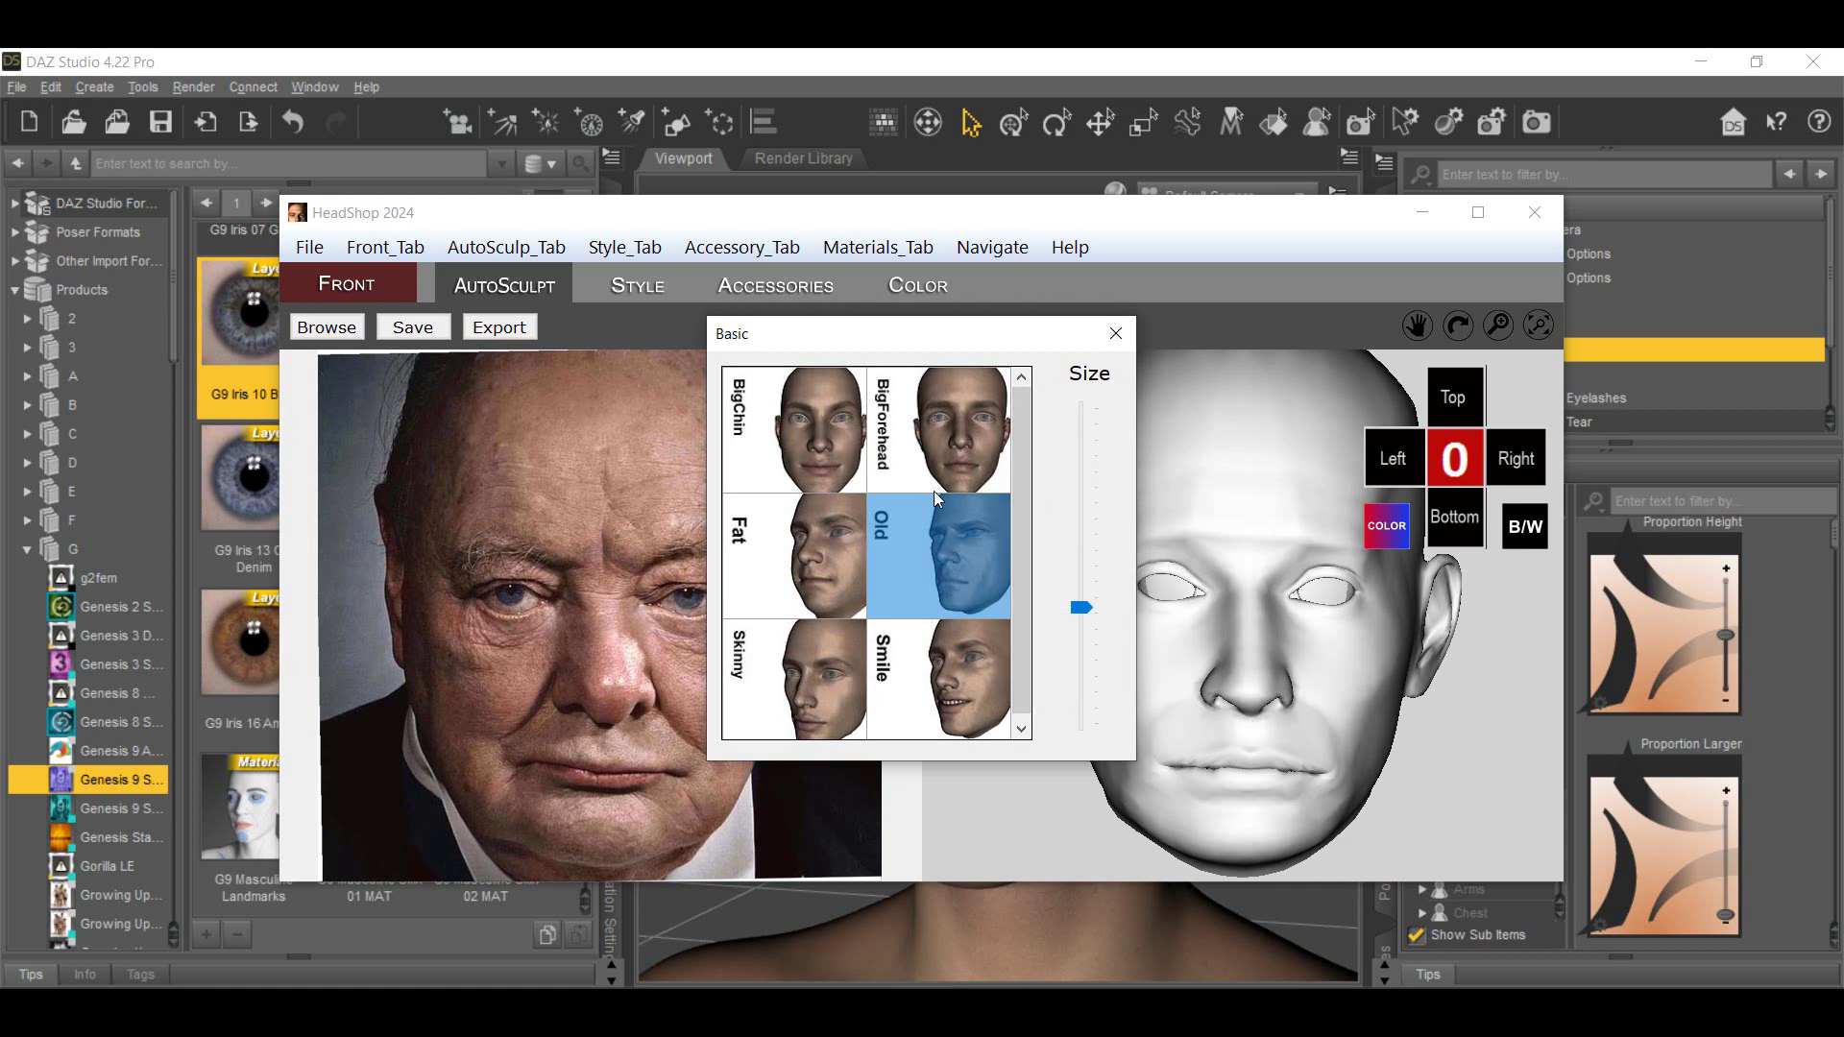
pyautogui.click(805, 581)
pyautogui.moveTo(1078, 723); pyautogui.dragTo(1052, 594)
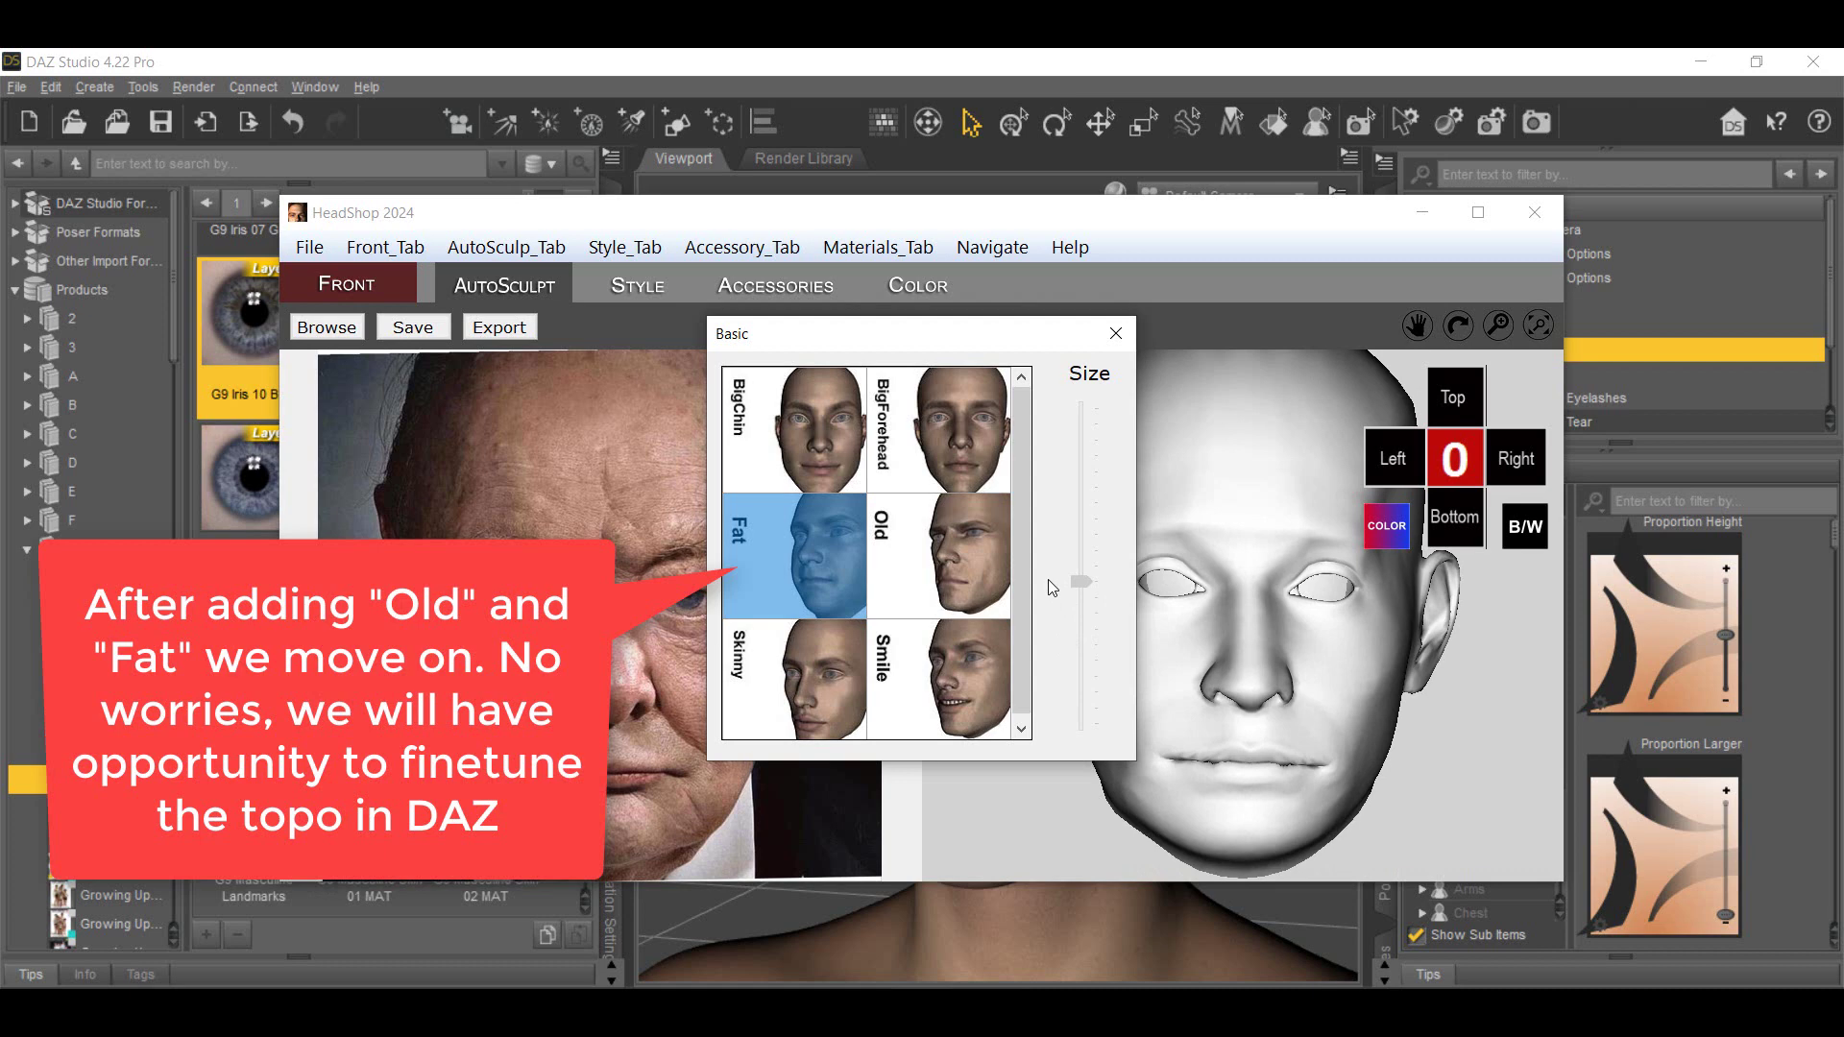
pyautogui.click(1116, 333)
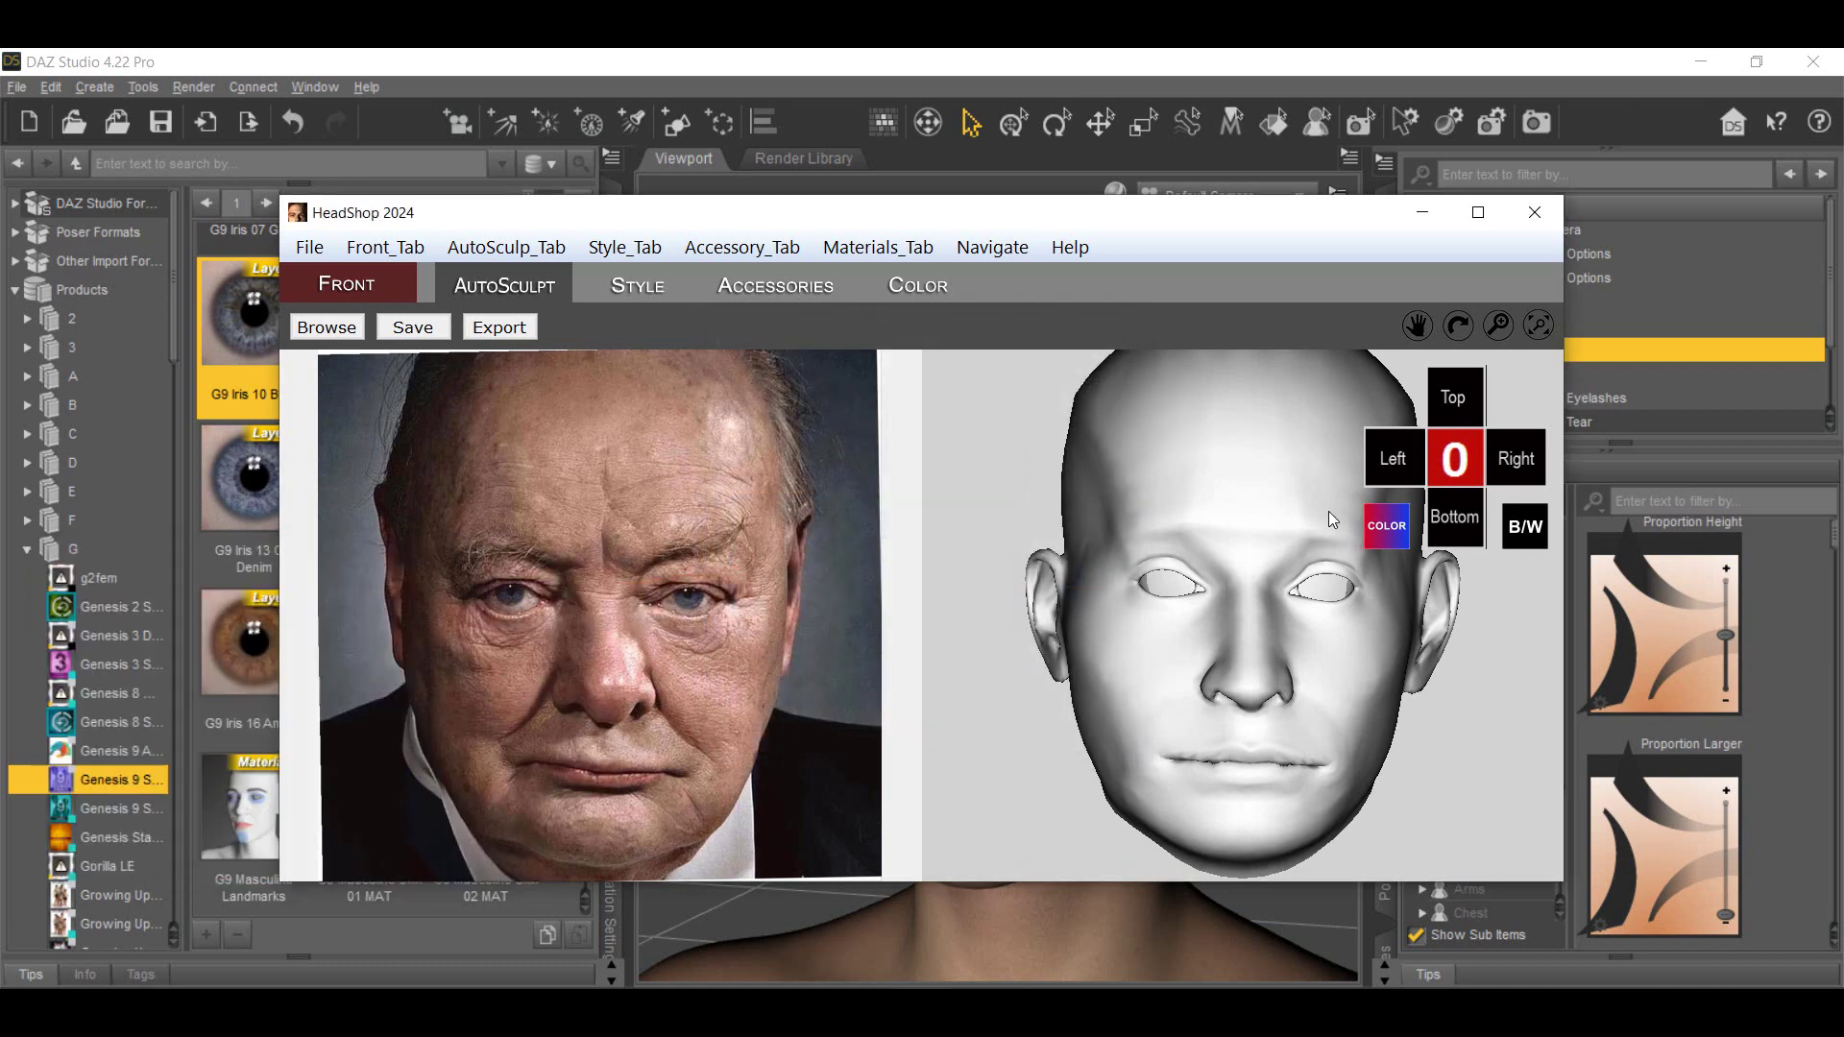
pyautogui.click(1382, 536)
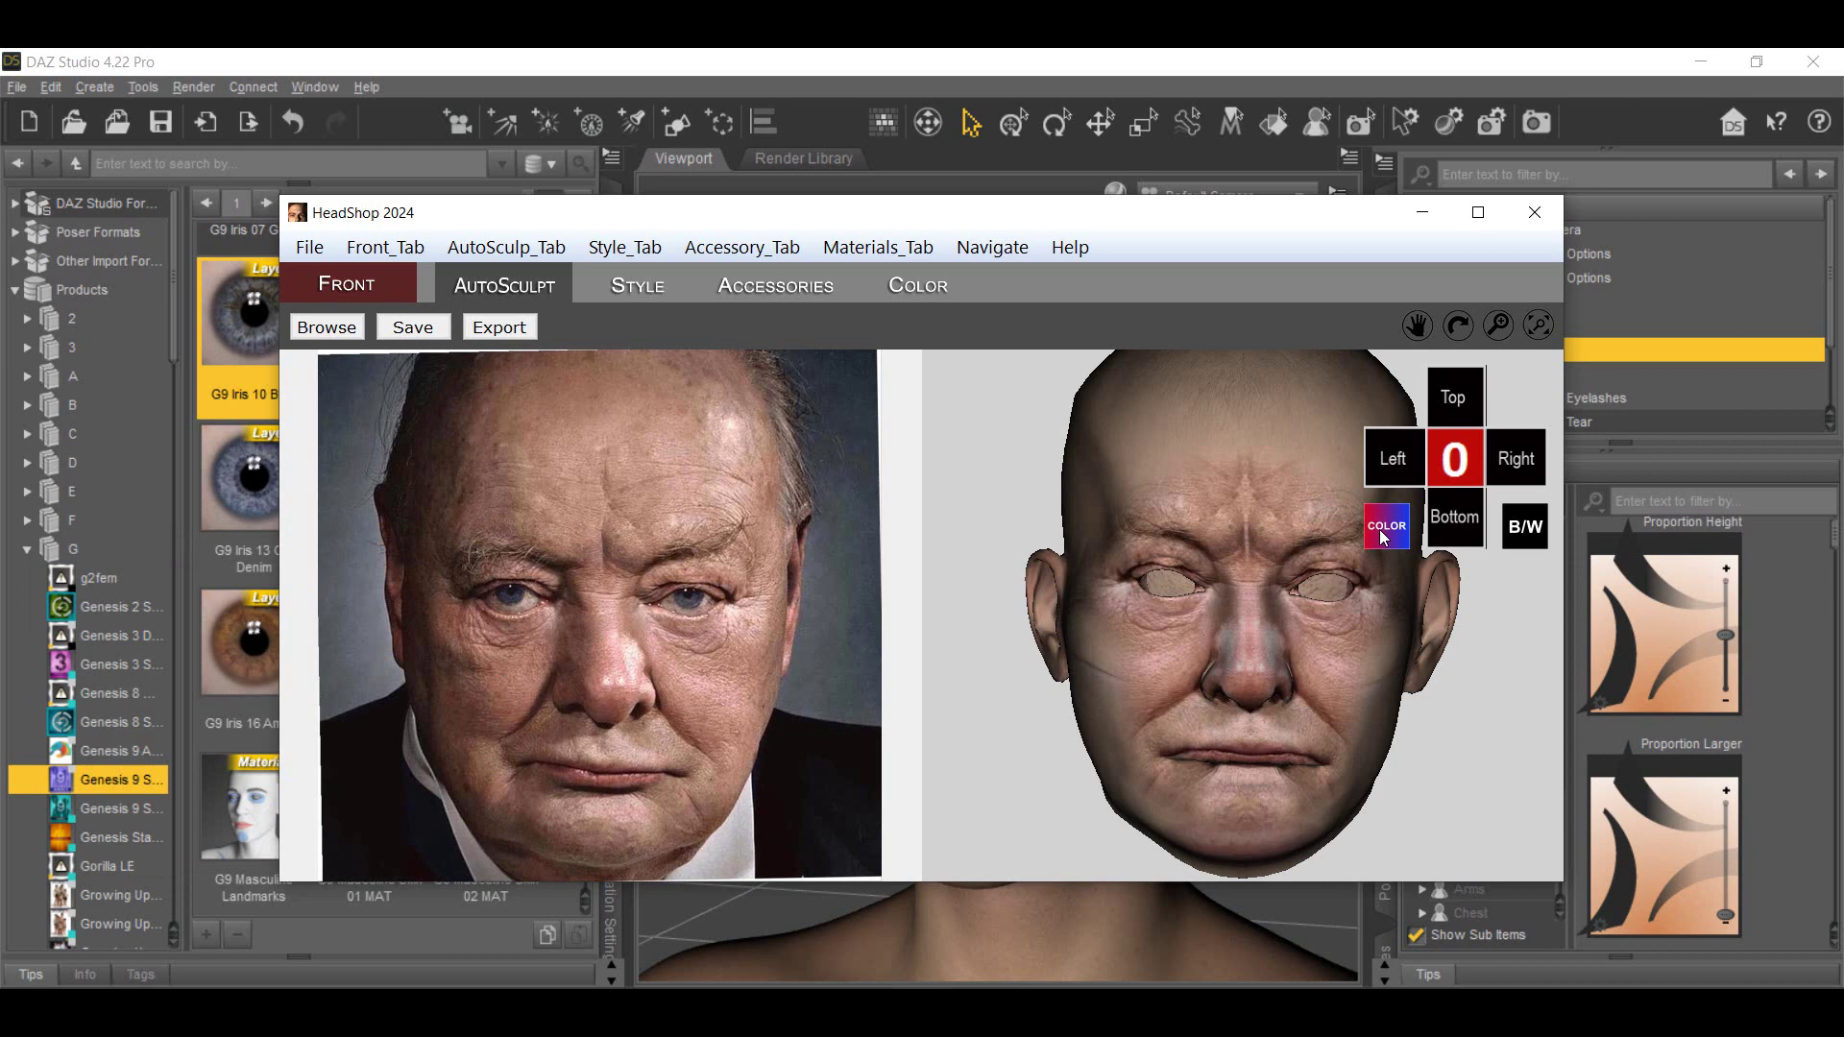
# Open HeadShop's color materials library, dismissing the hints for this stage, and activate the color picker
pyautogui.click(914, 286)
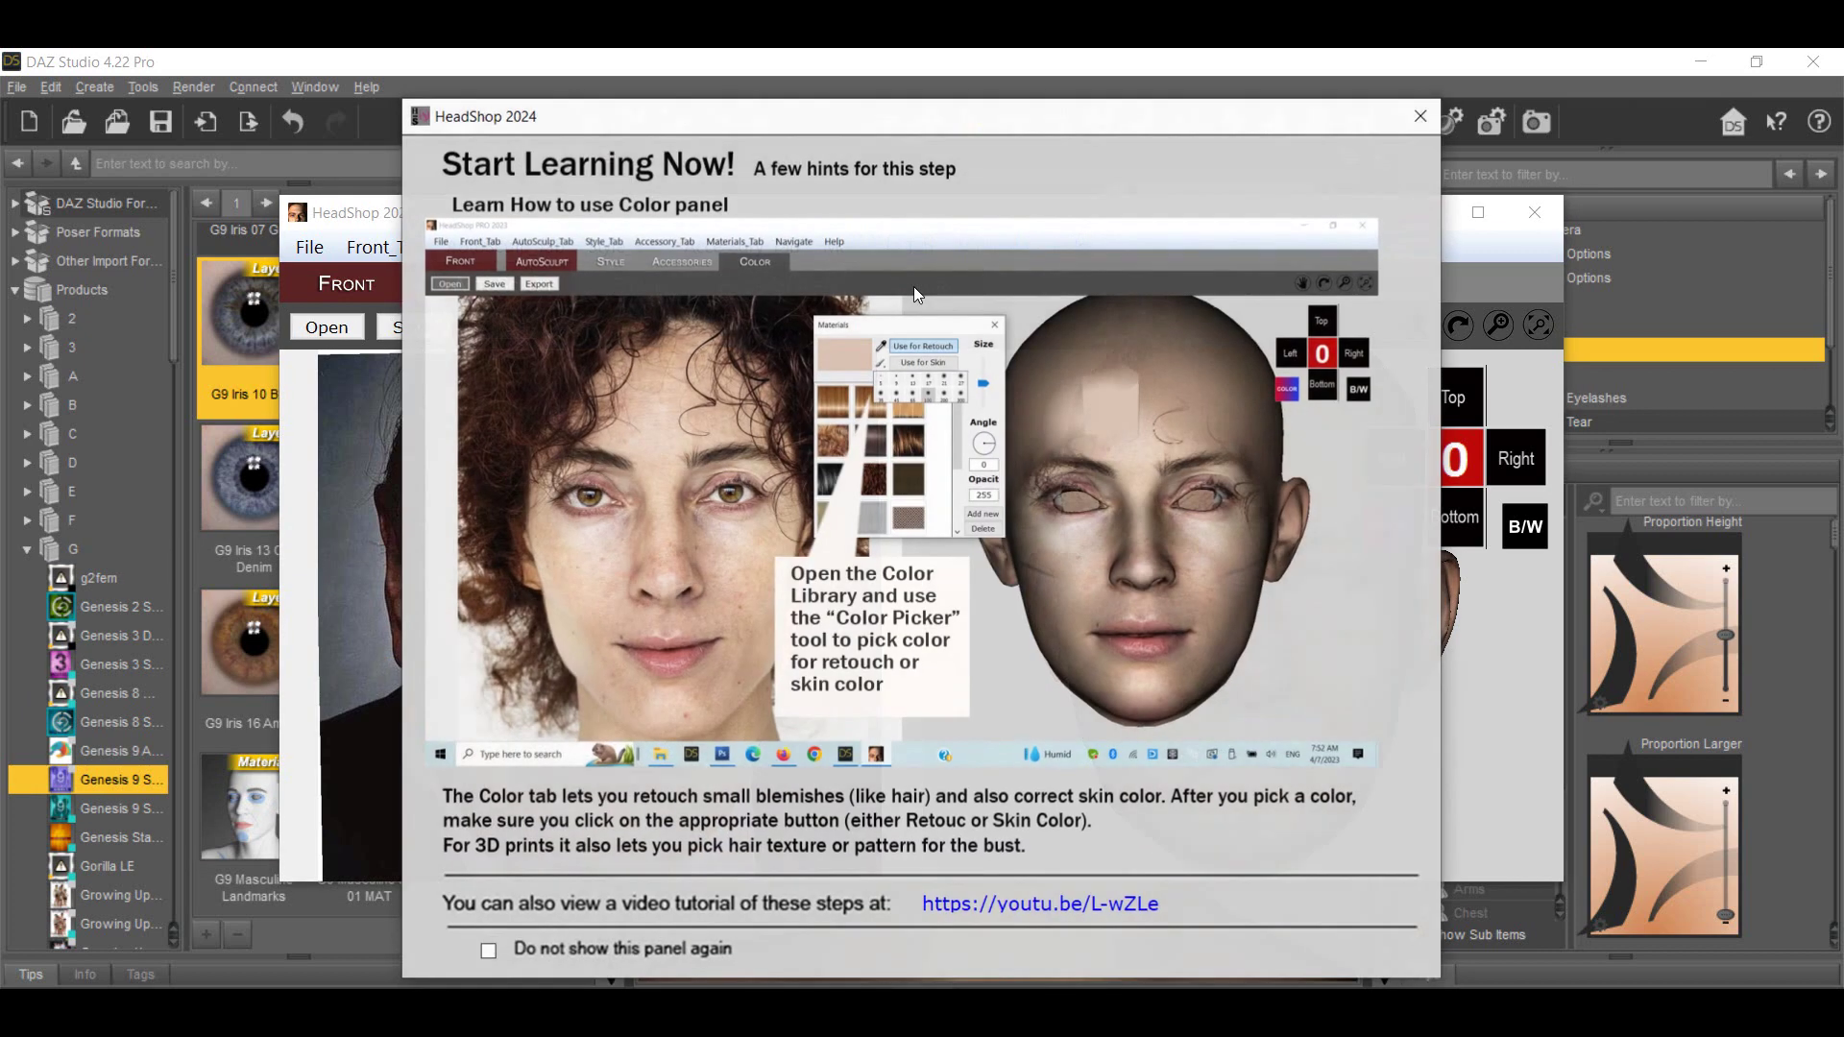
pyautogui.click(1421, 121)
pyautogui.click(328, 329)
pyautogui.moveTo(302, 129); pyautogui.dragTo(304, 219)
pyautogui.click(204, 262)
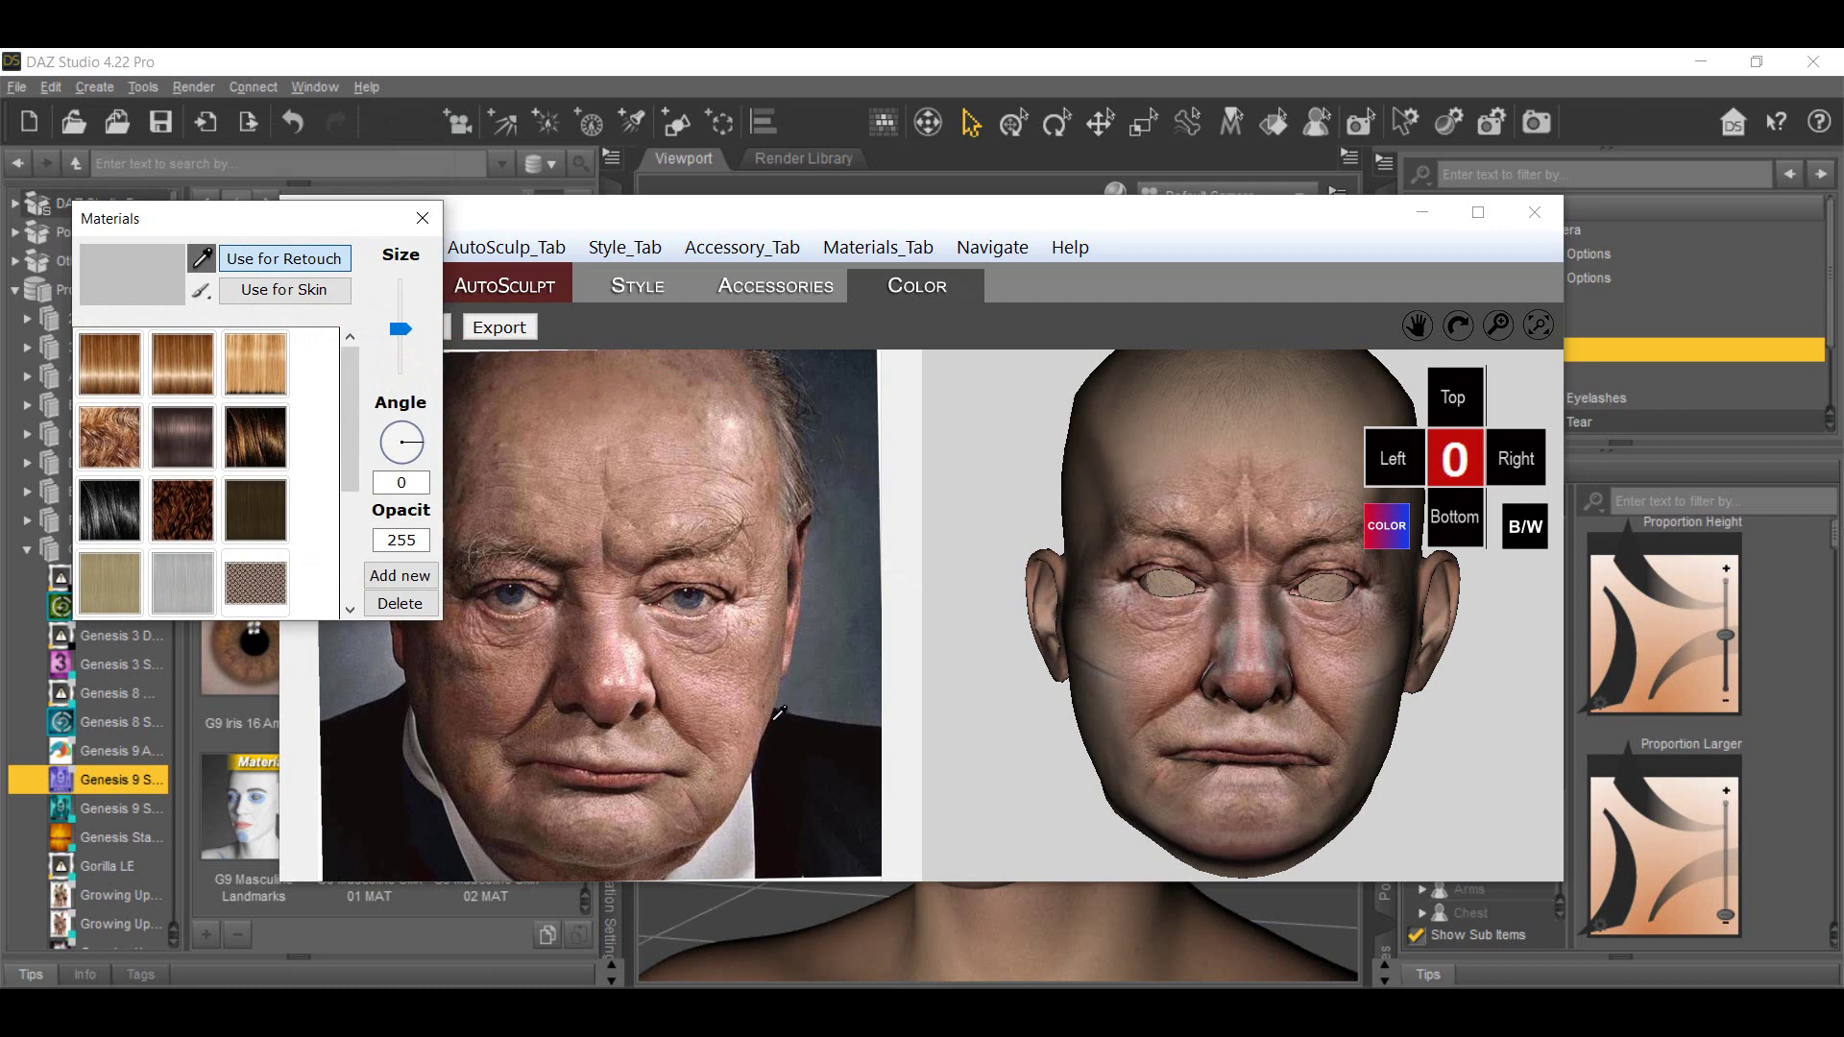
# Sample a light skin tone from the cheek in the photo, use it for the skin, and export the head
pyautogui.click(770, 684)
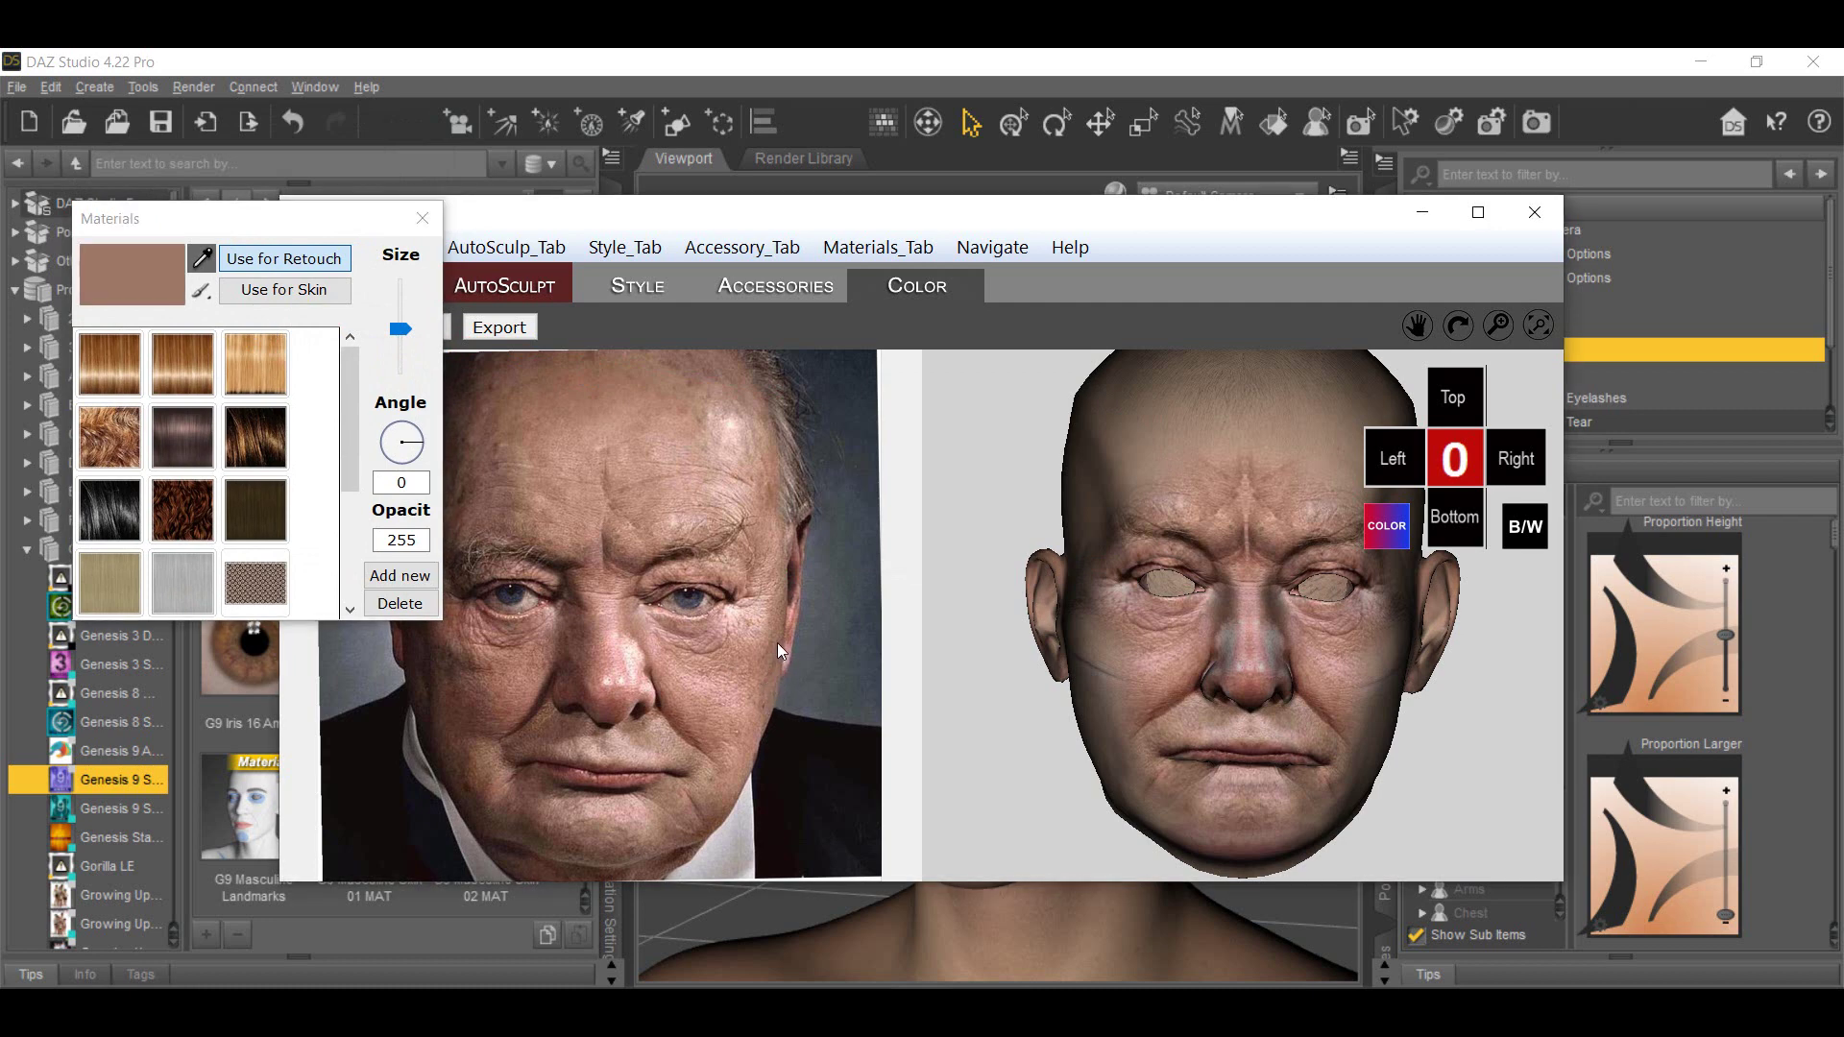
pyautogui.click(764, 636)
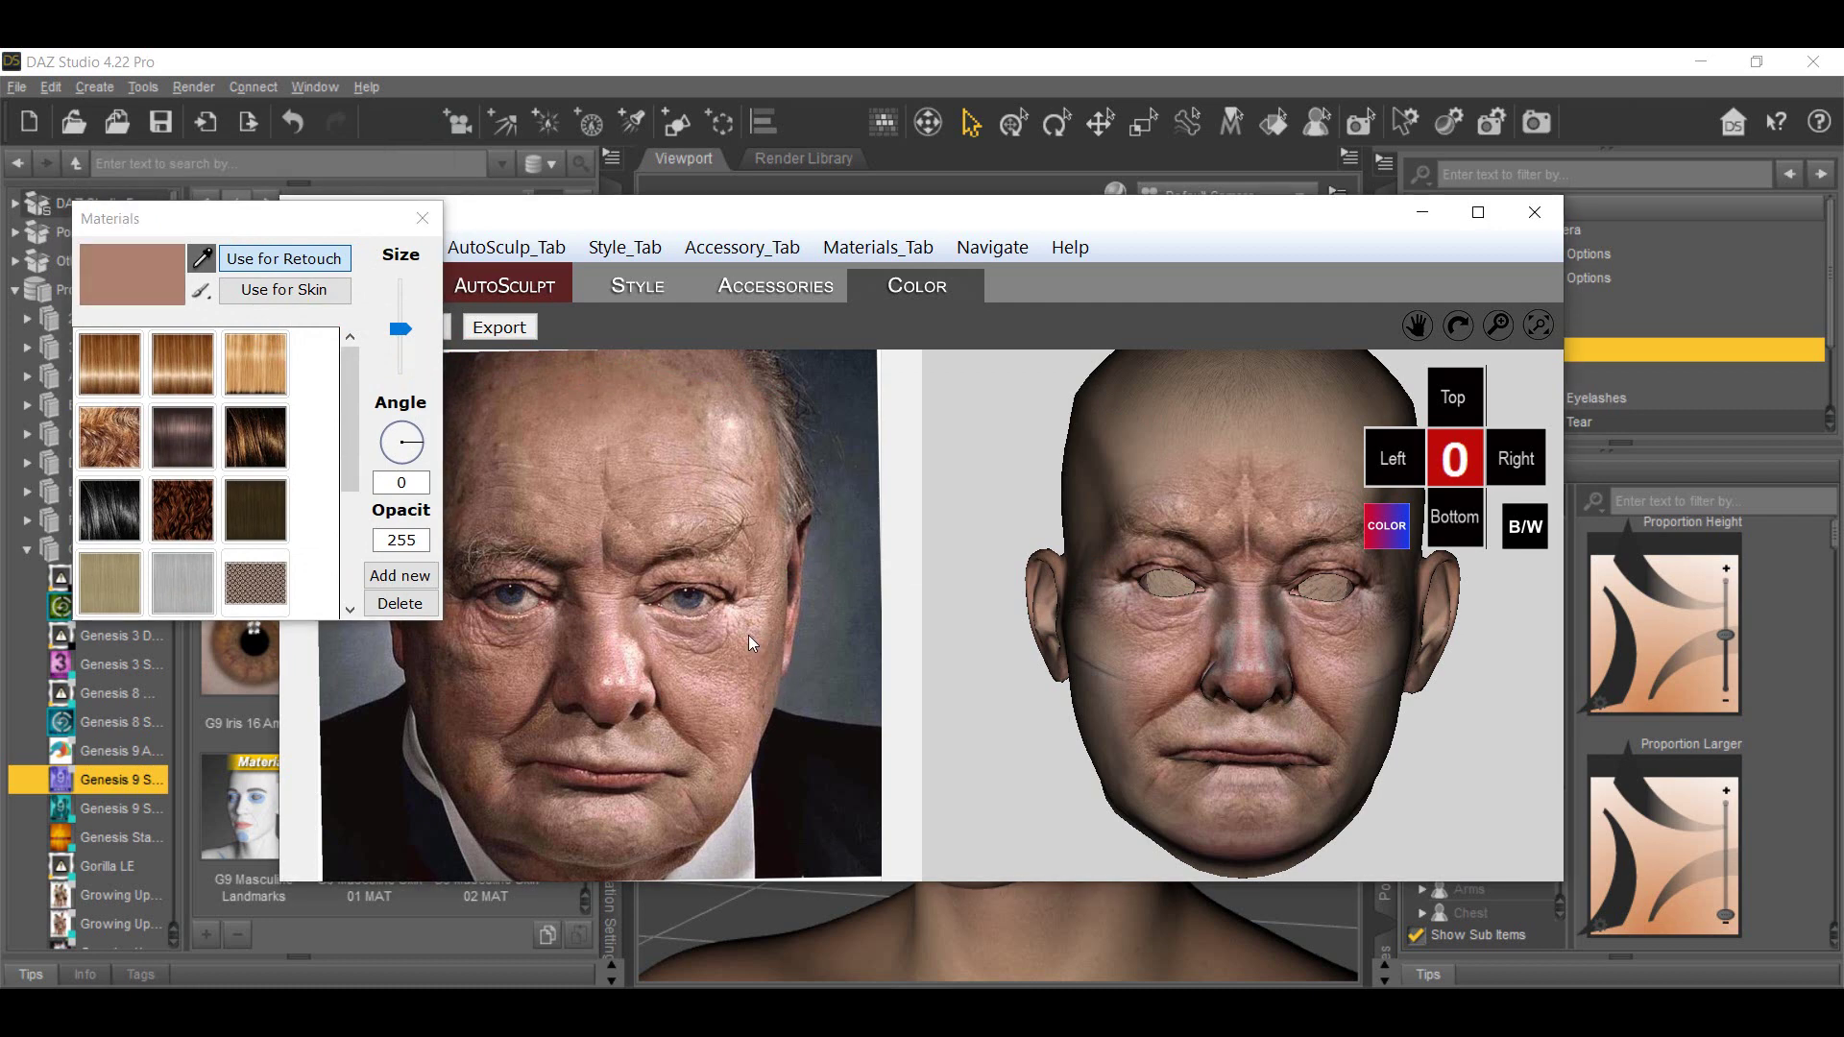
pyautogui.click(749, 636)
pyautogui.click(758, 637)
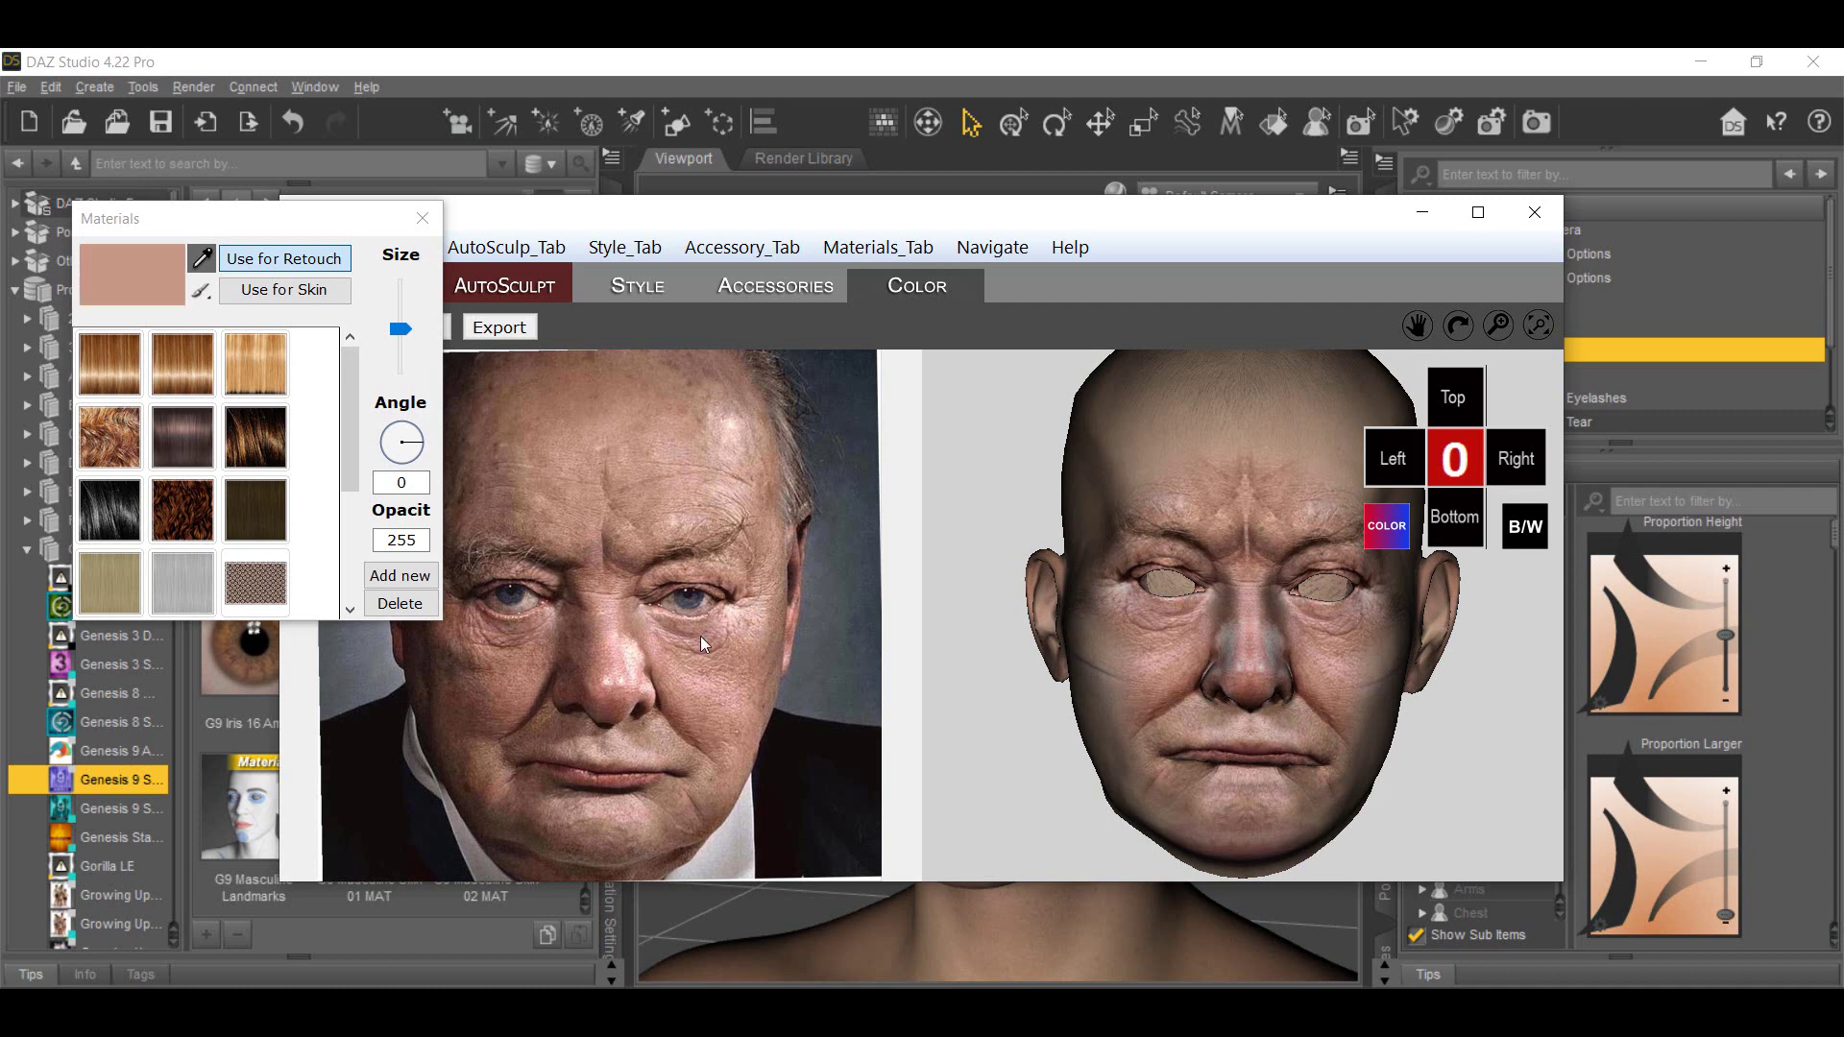
pyautogui.click(297, 295)
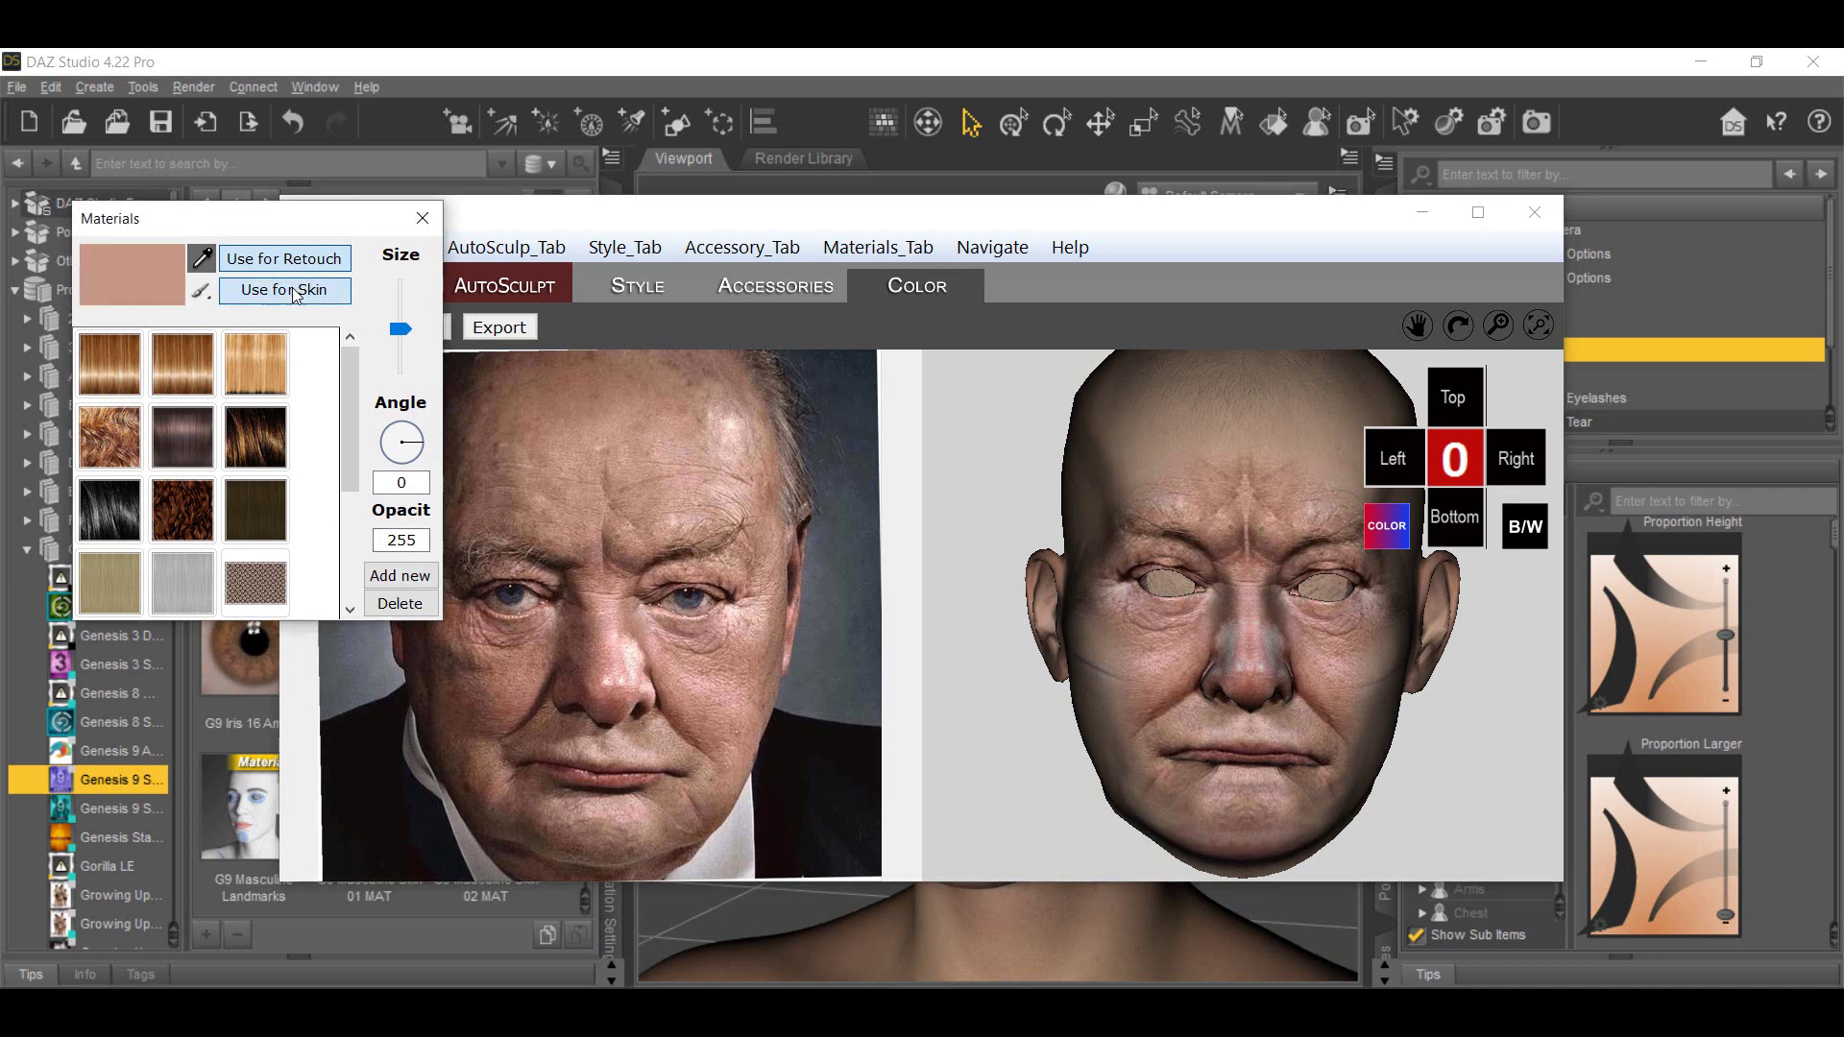
pyautogui.click(506, 326)
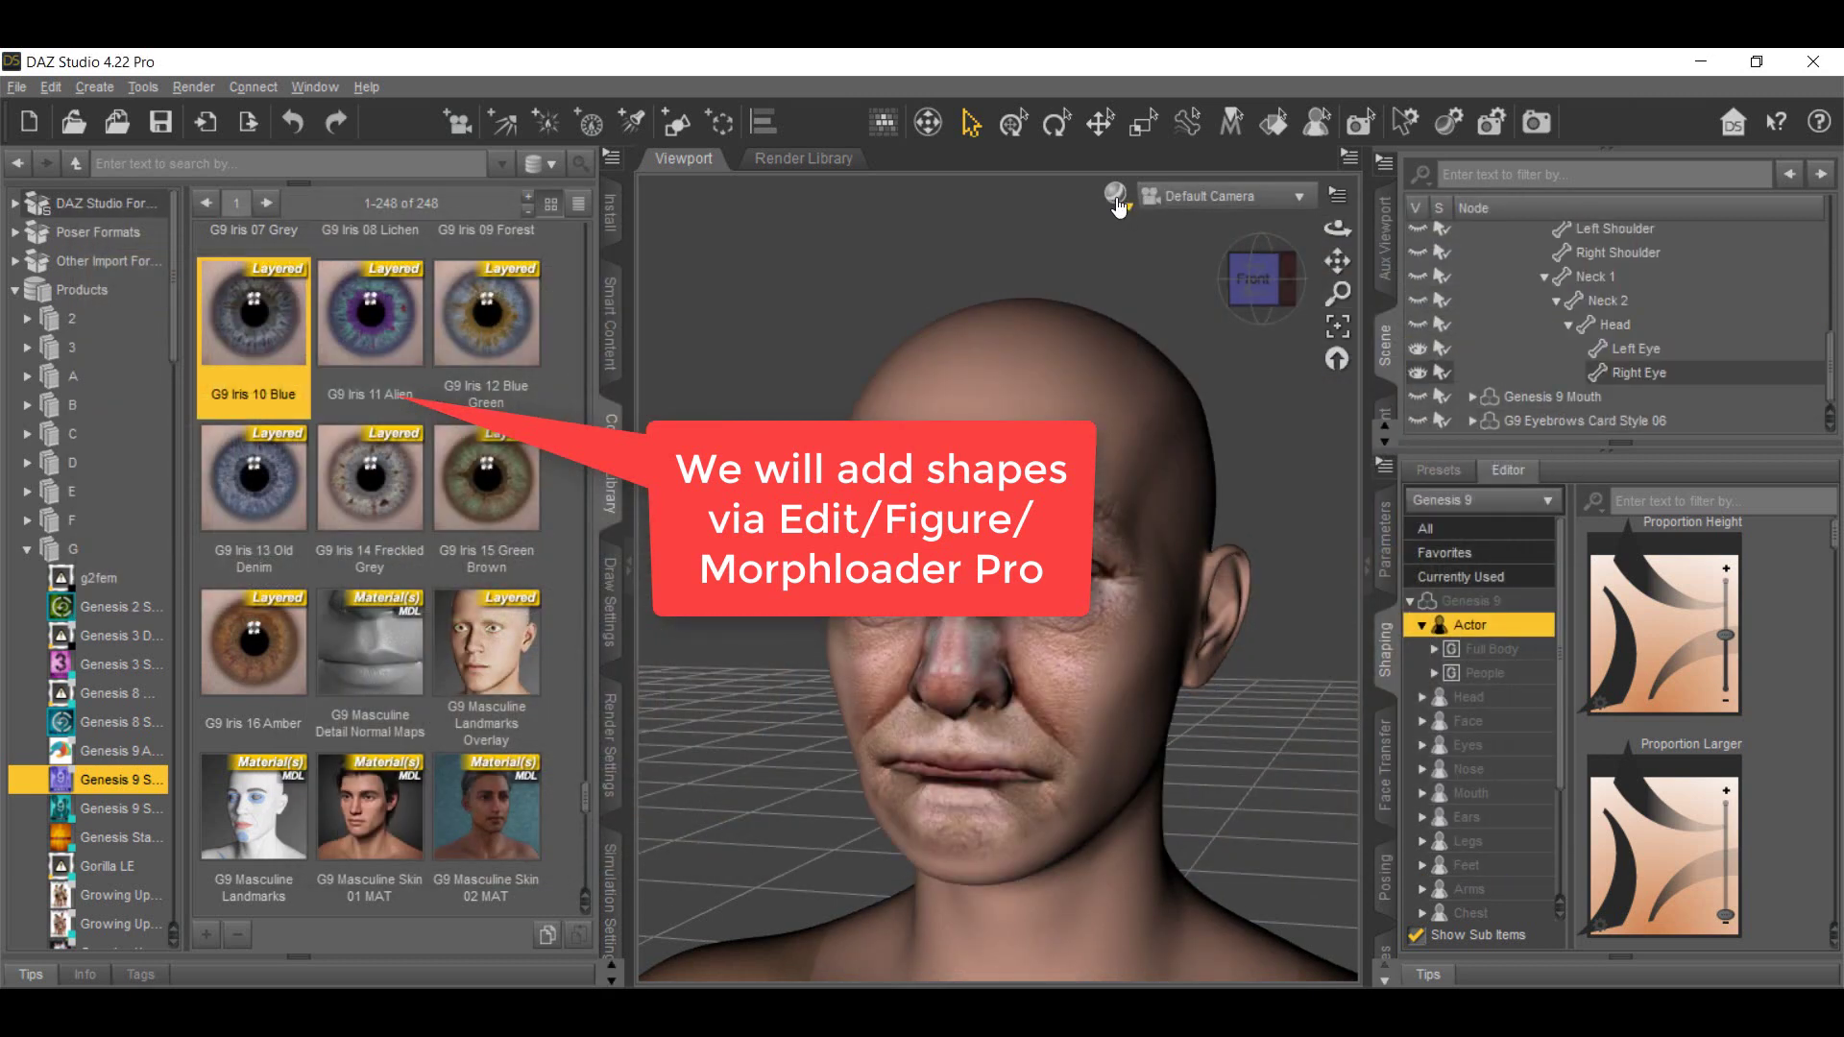
# In DAZ Studio, set the viewport display to Smooth Shaded and select the Genesis 9 figure in the scene
pyautogui.click(1116, 194)
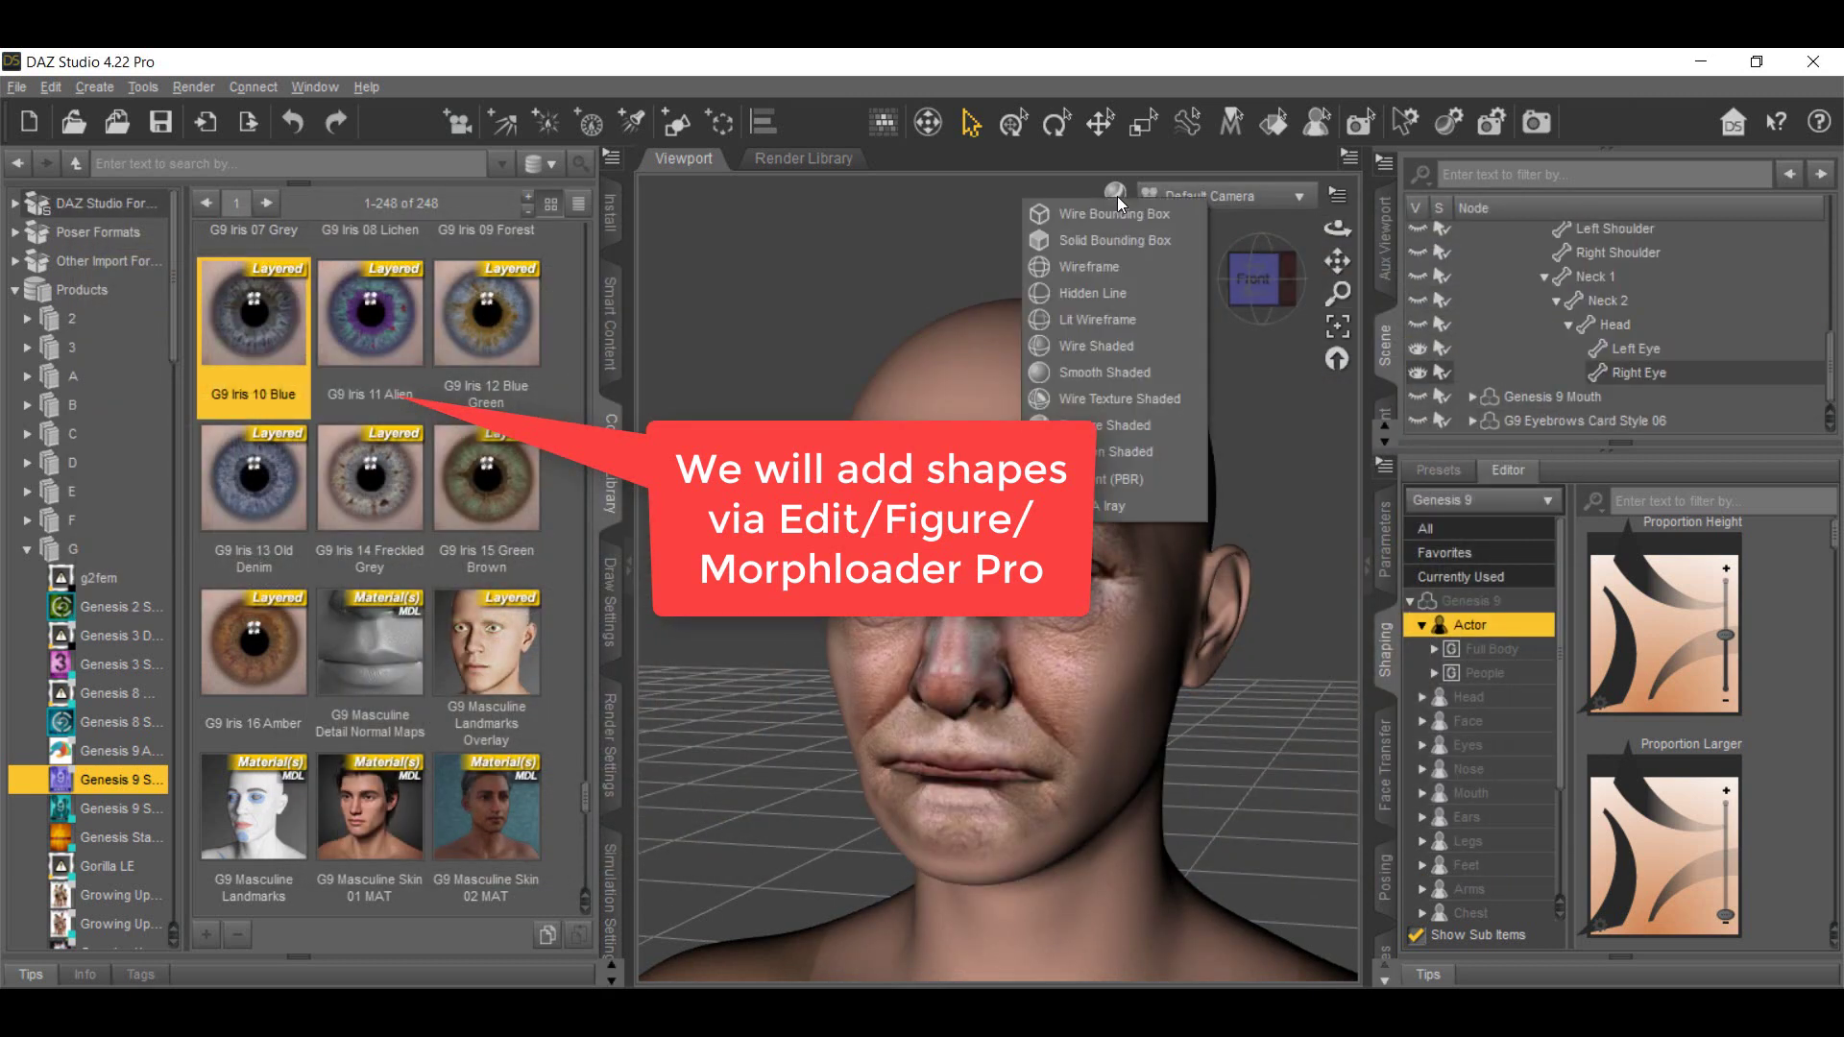
pyautogui.click(1094, 374)
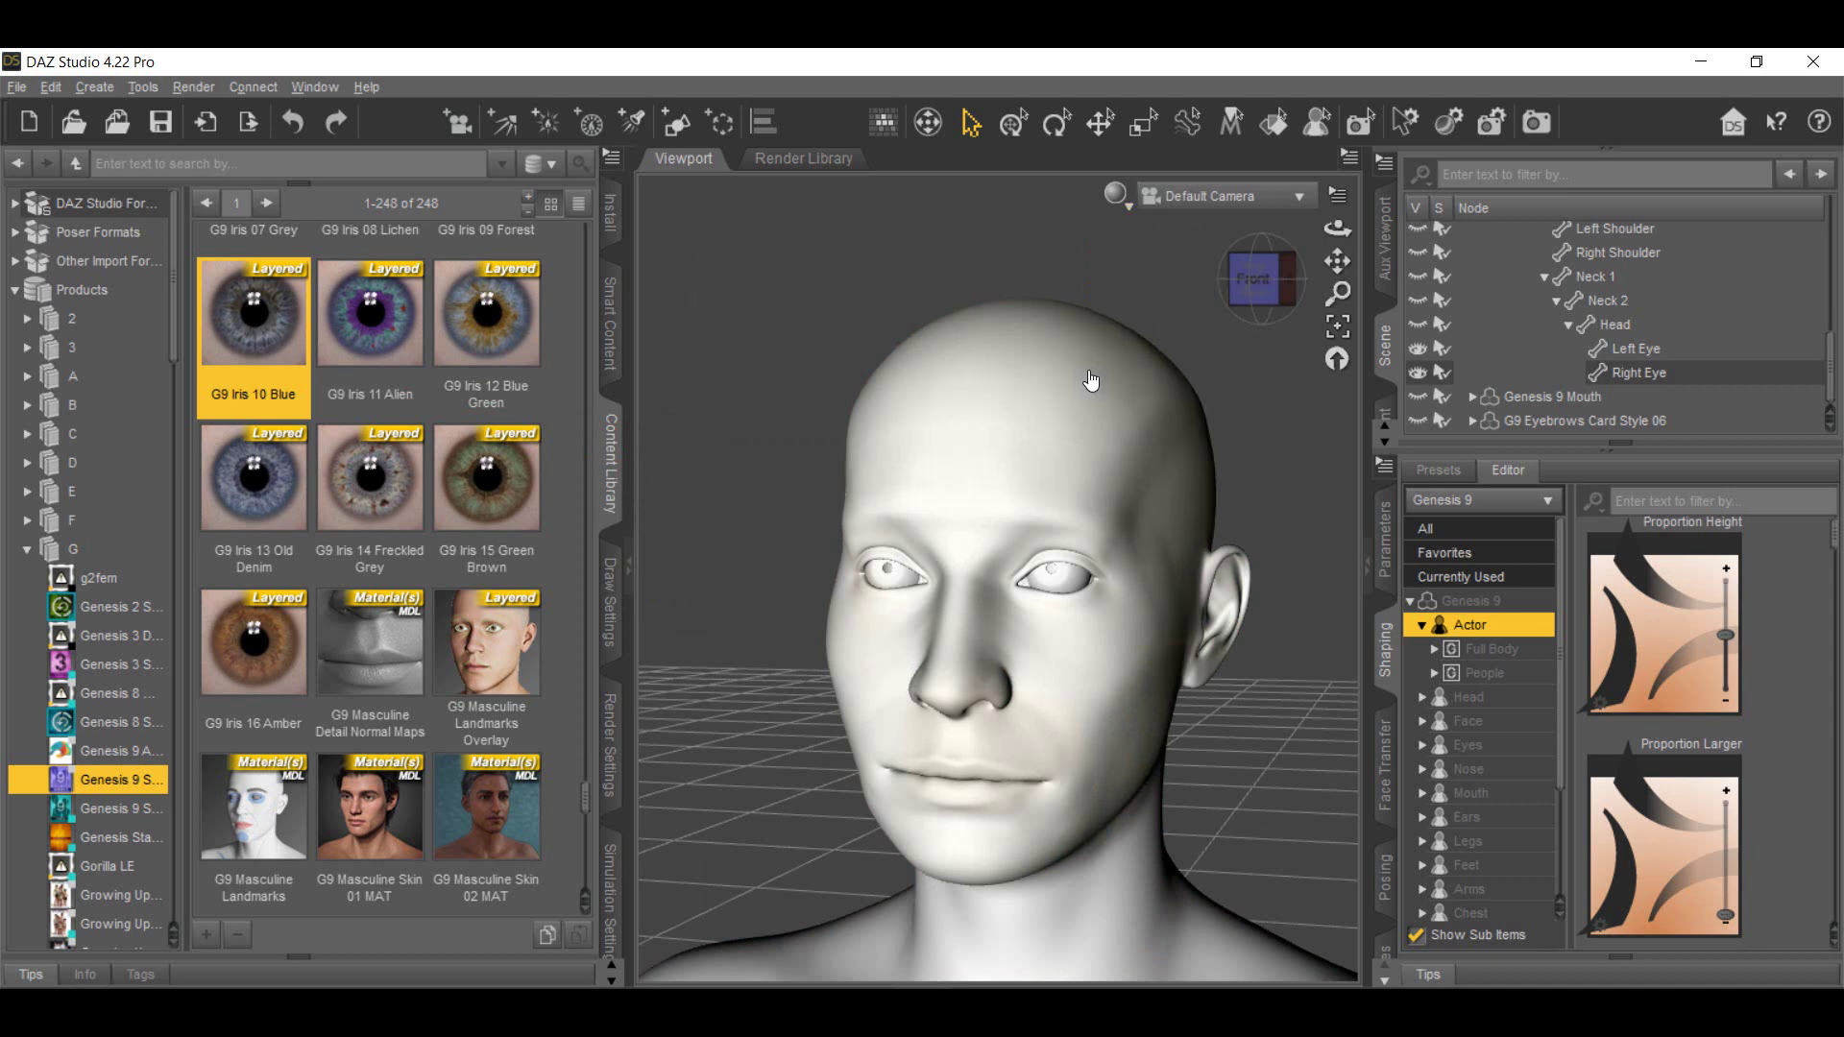
pyautogui.scroll(3, 1559, 353)
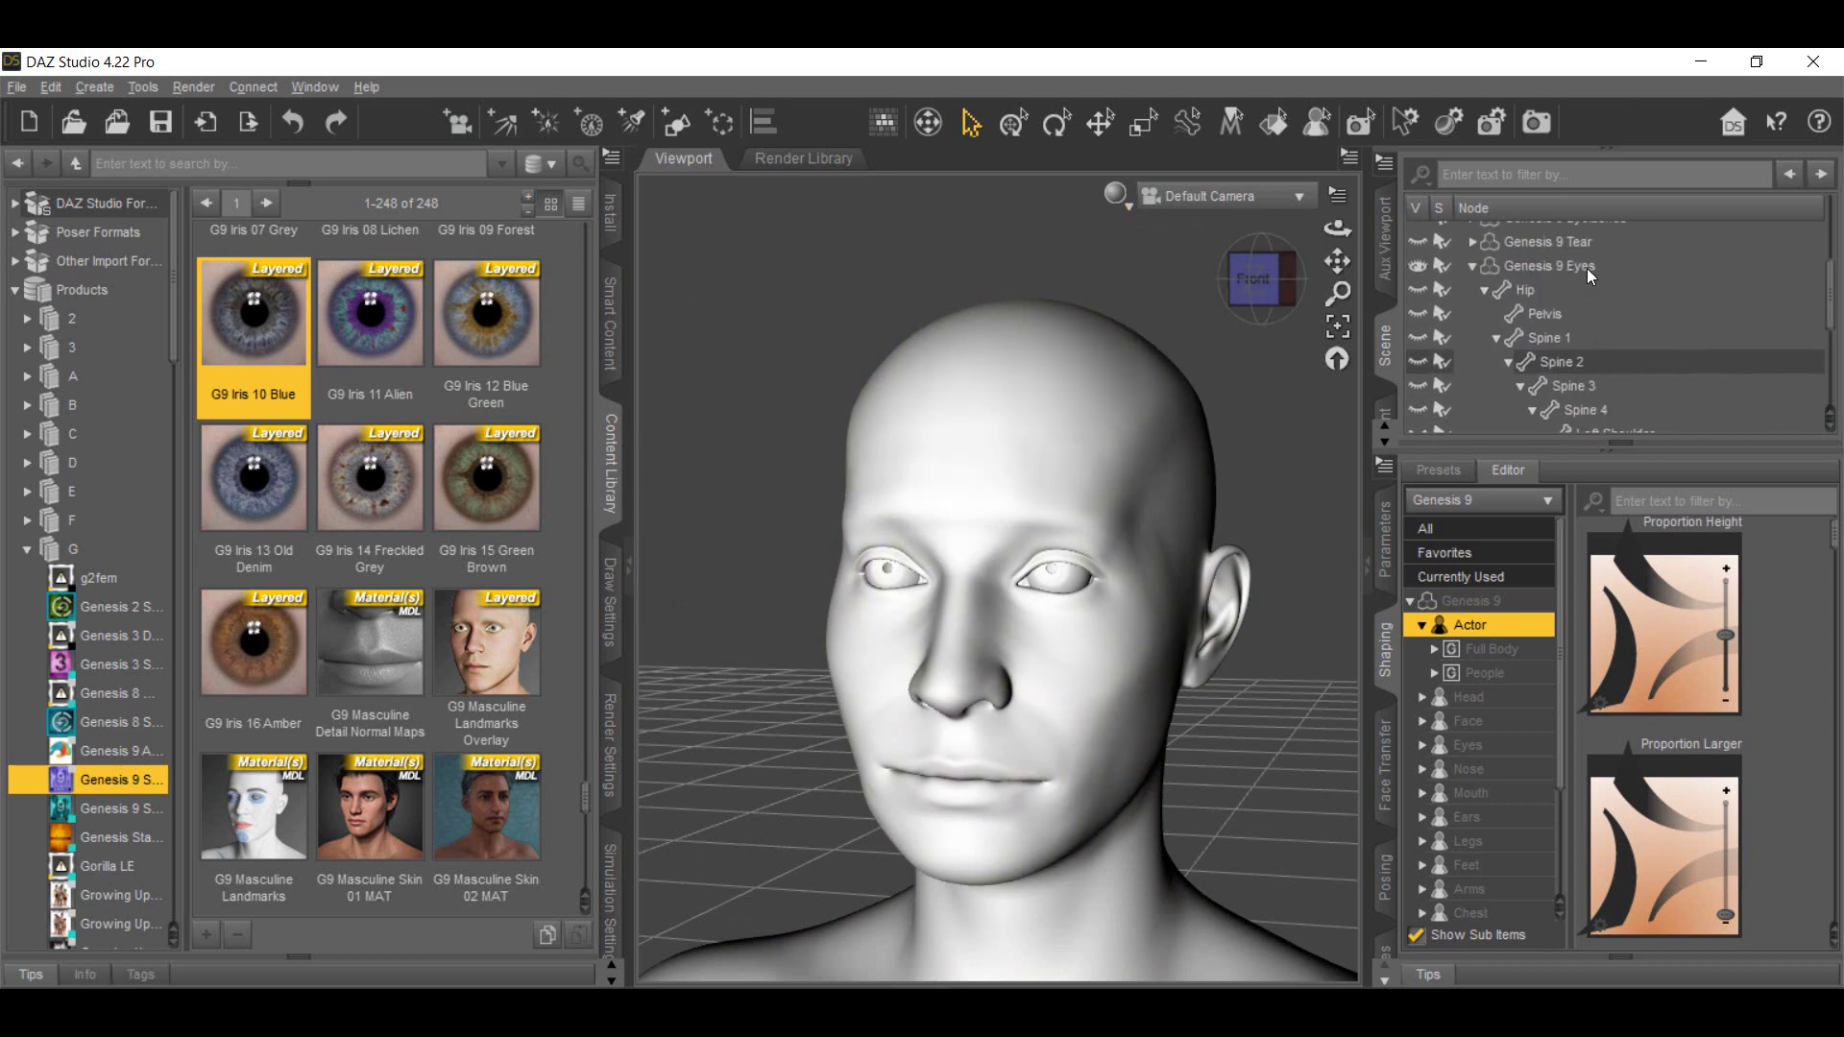
pyautogui.scroll(1, 1590, 276)
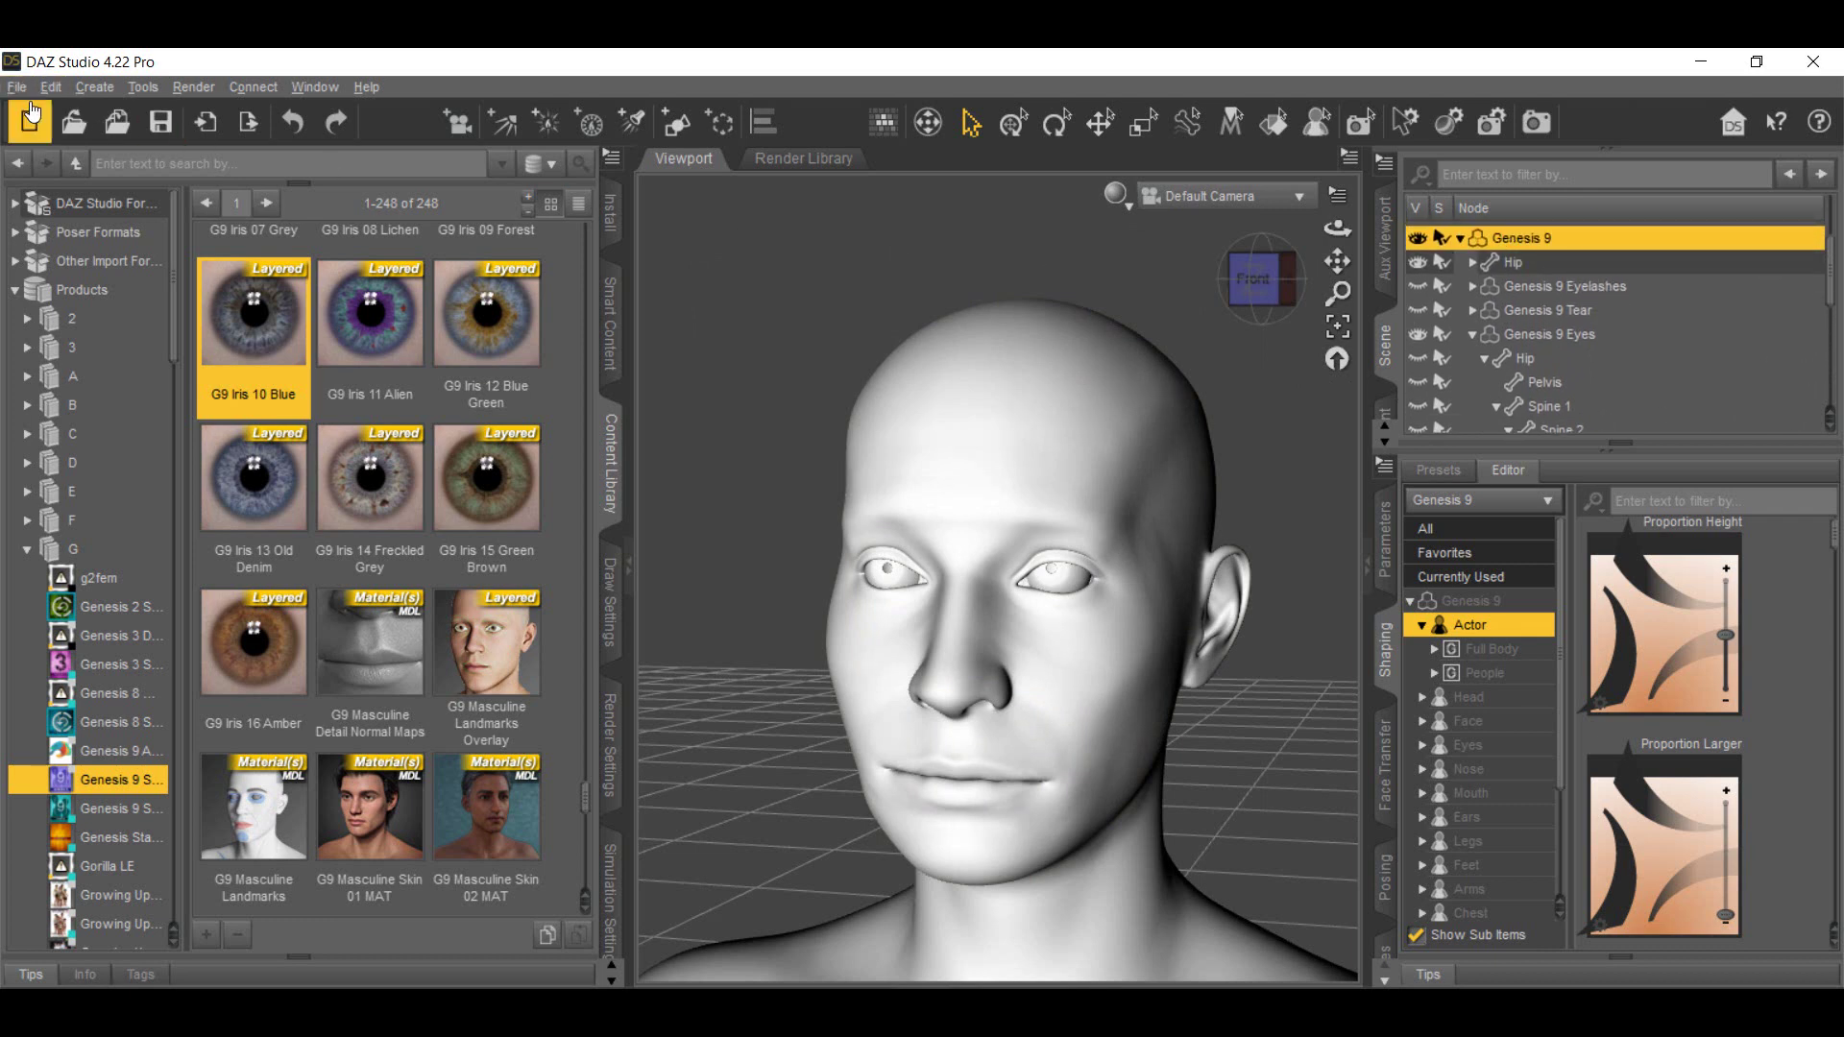
# Open Morph Loader Pro and add the Fat, Old, Skinny and Smile files from the Genesis 9 Man Basics folder
pyautogui.click(51, 87)
pyautogui.moveTo(91, 297)
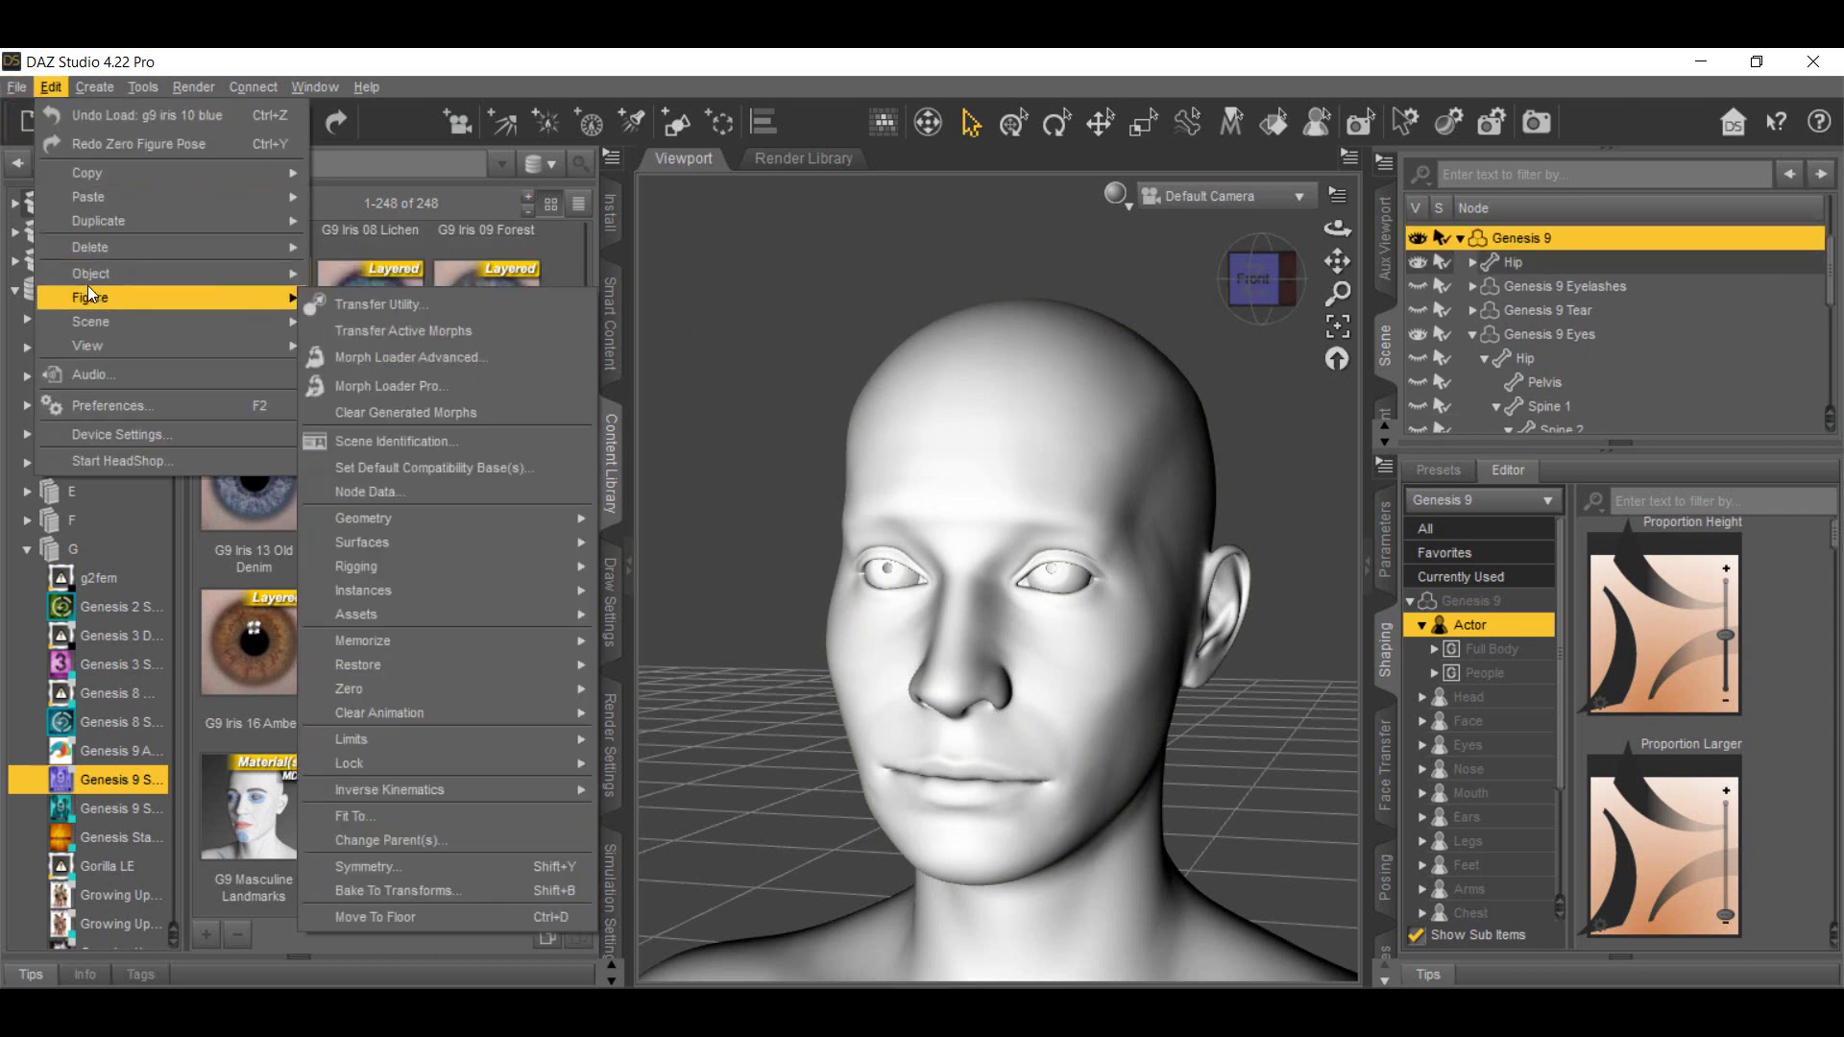
pyautogui.click(392, 387)
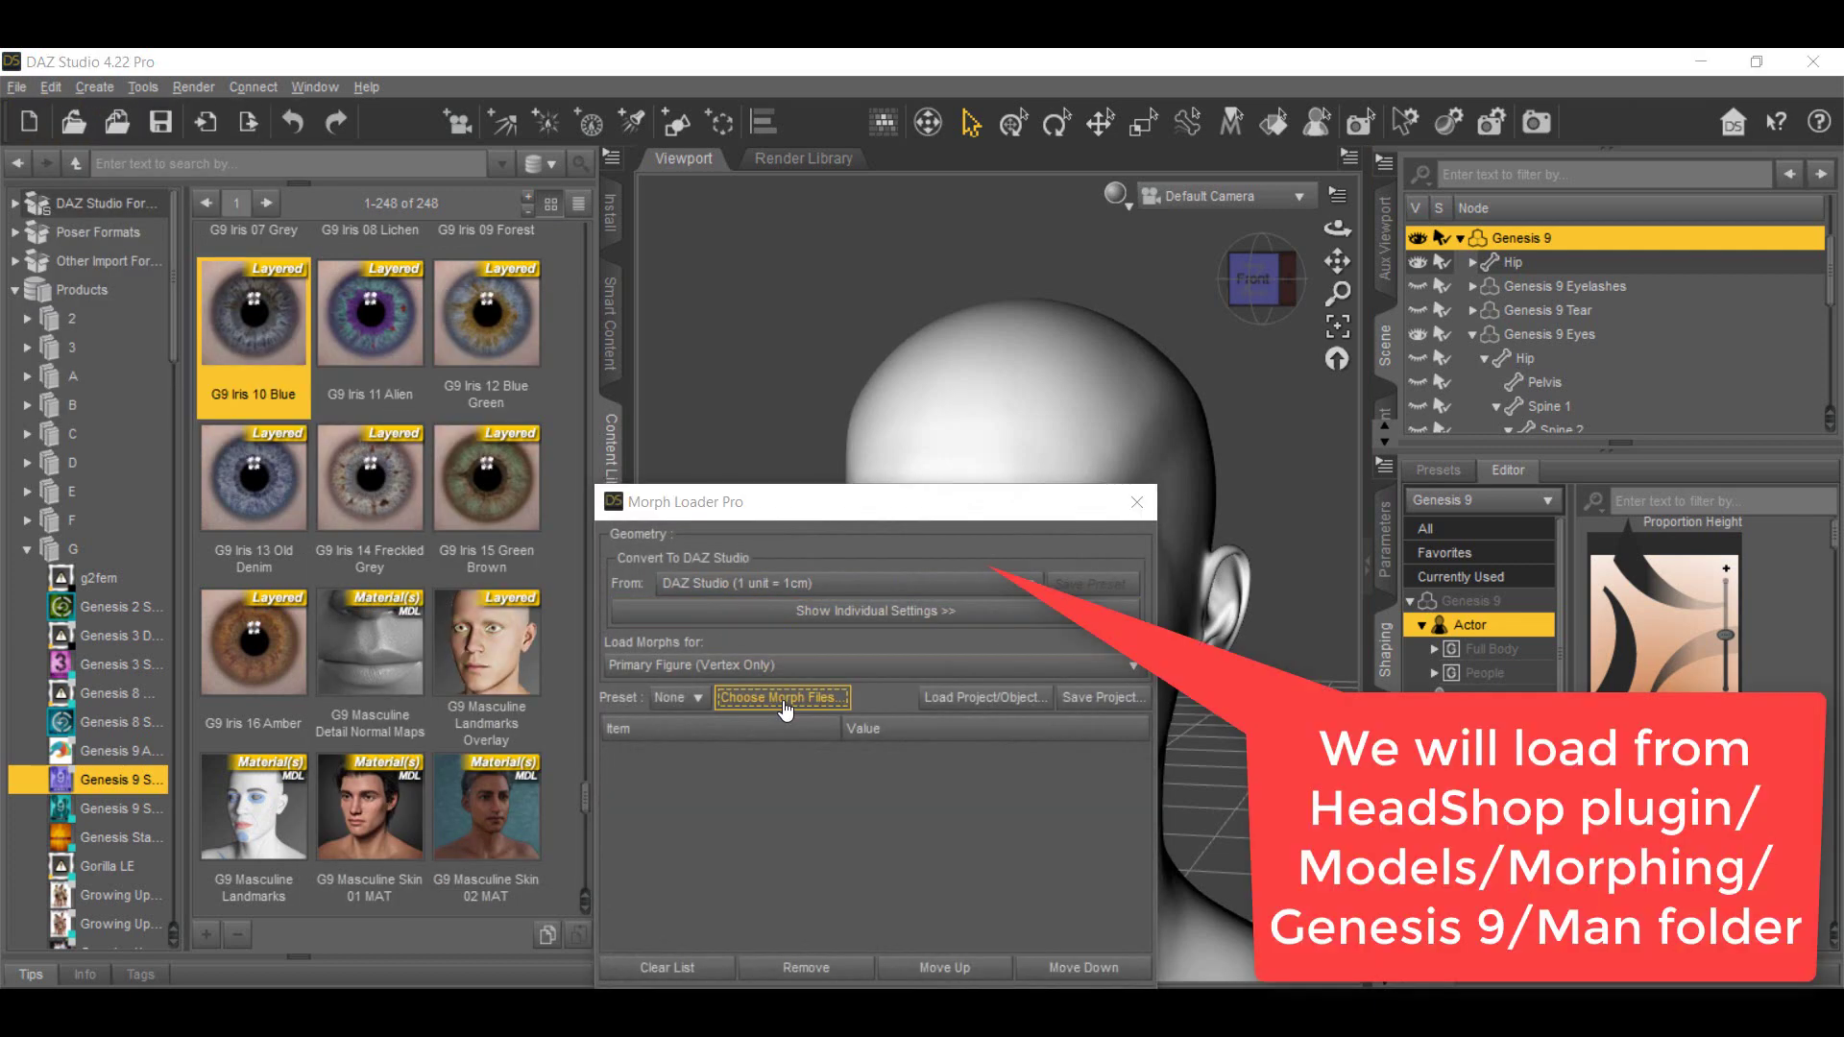
pyautogui.click(783, 697)
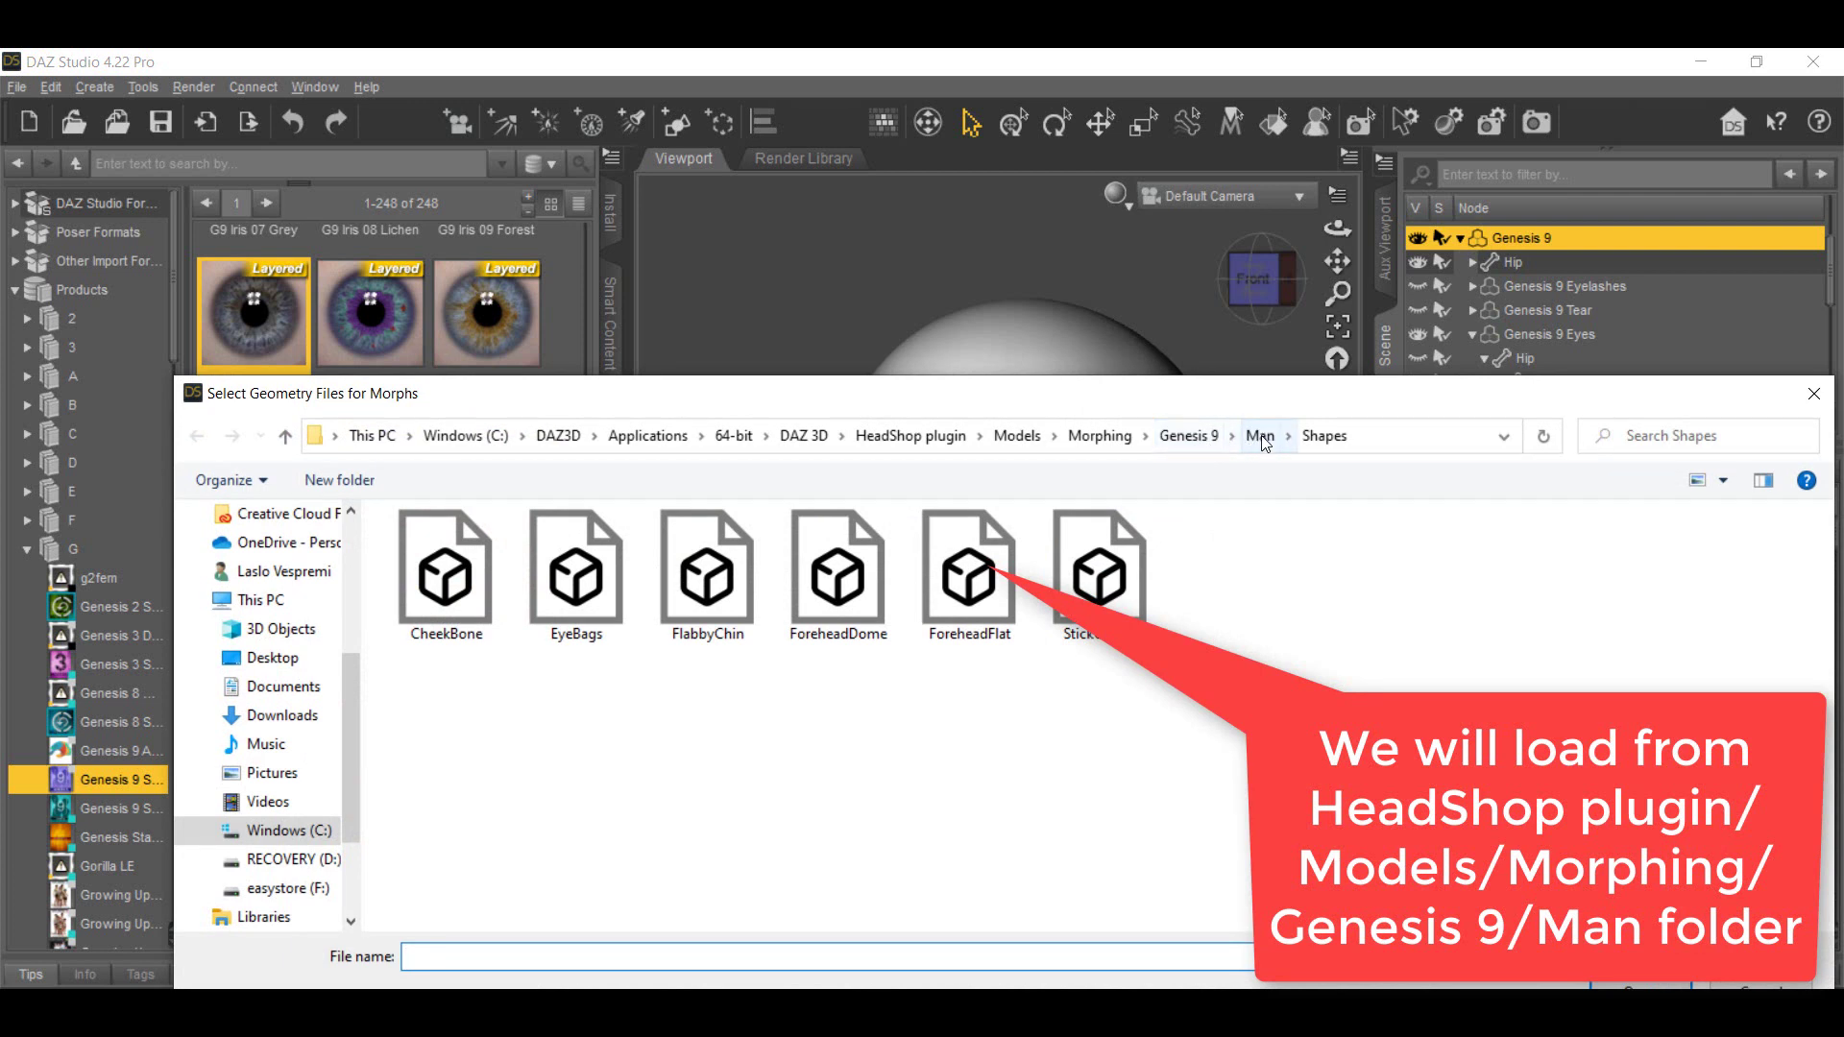
pyautogui.click(1260, 438)
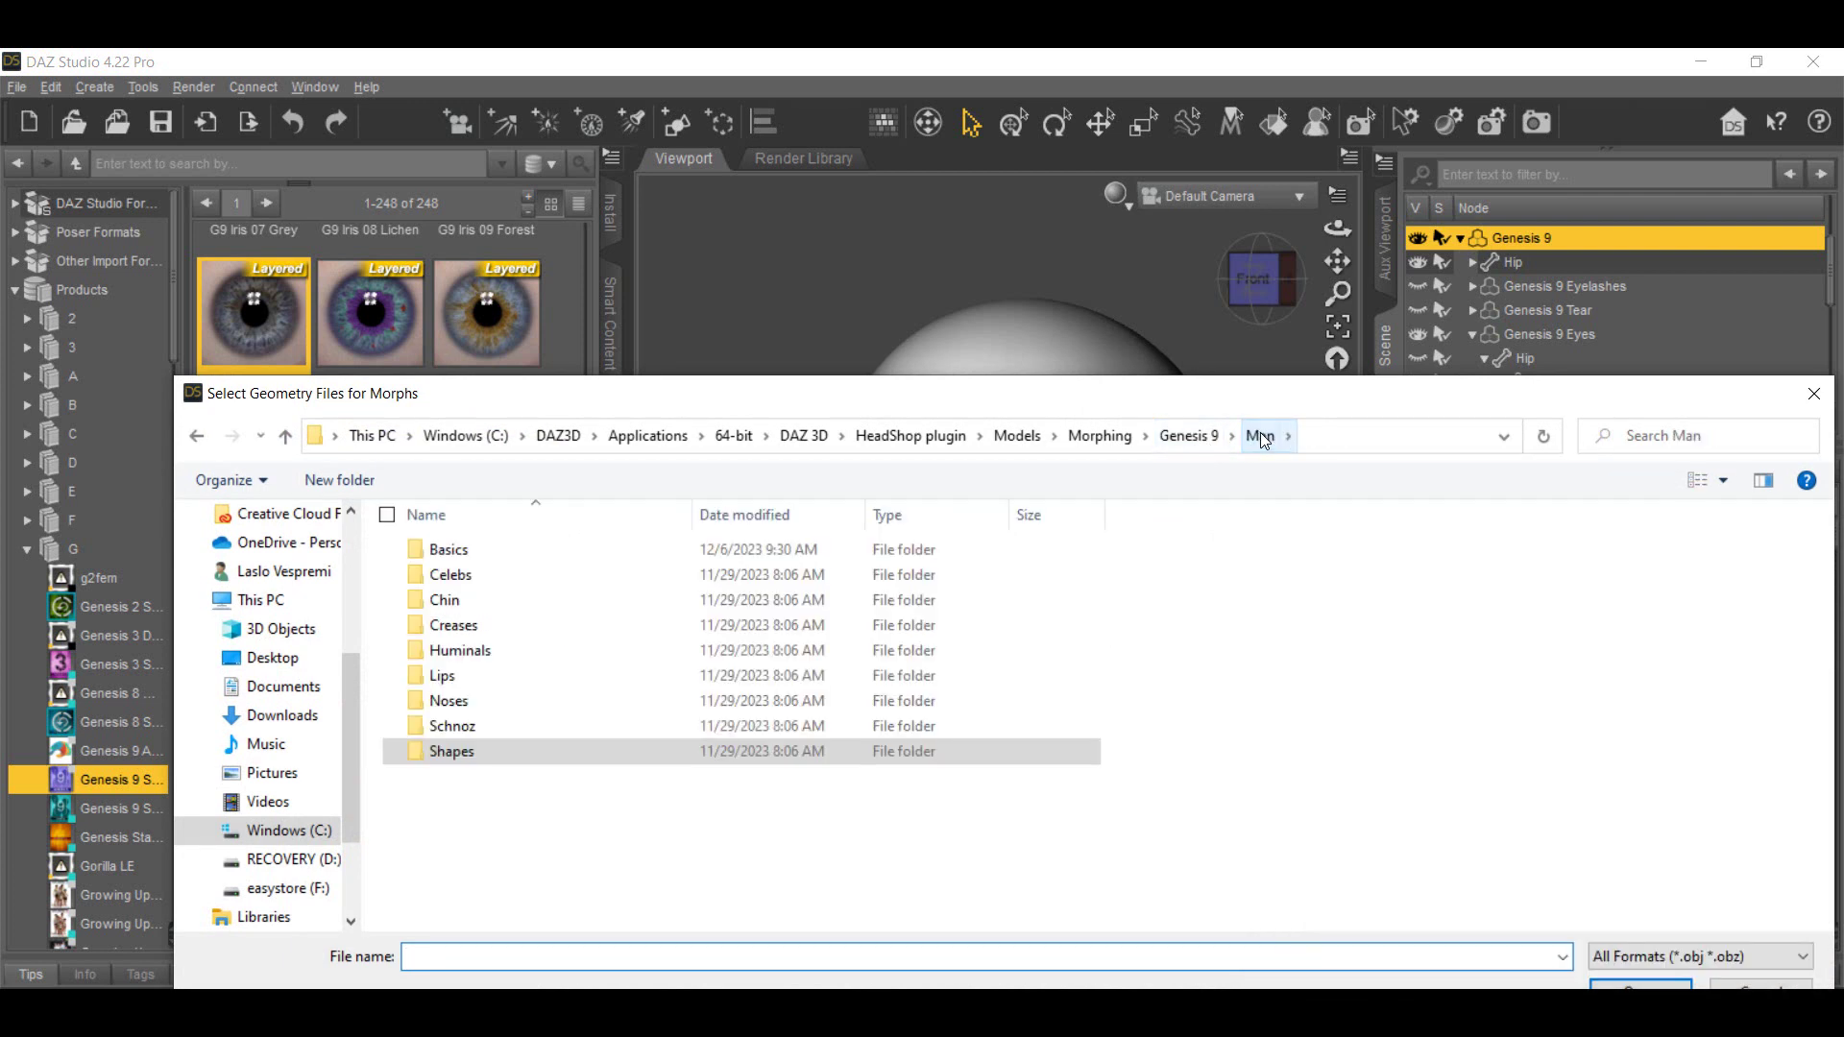
pyautogui.doubleClick(627, 565)
pyautogui.moveTo(1153, 659); pyautogui.dragTo(679, 581)
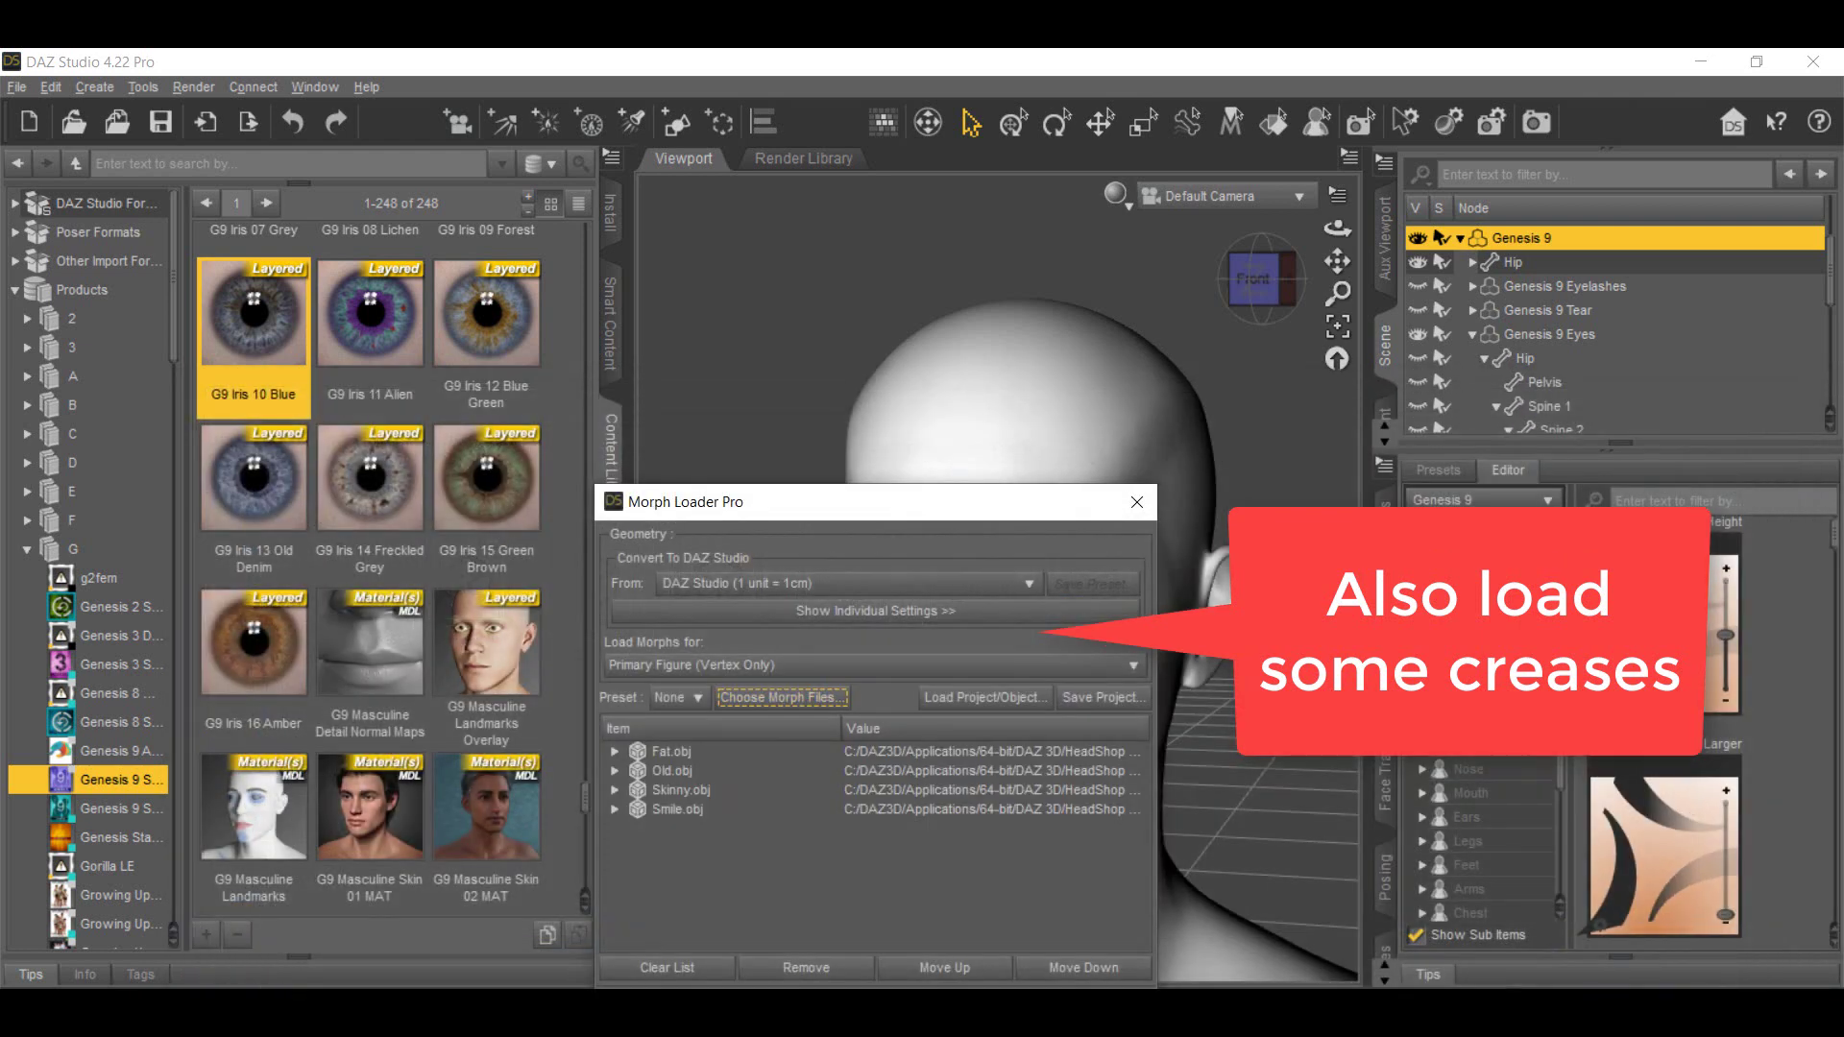
# Add all six crease morph files, CheekWrinkle through VshapedWrinkle, from the Man Creases folder to the morph load list
pyautogui.click(797, 699)
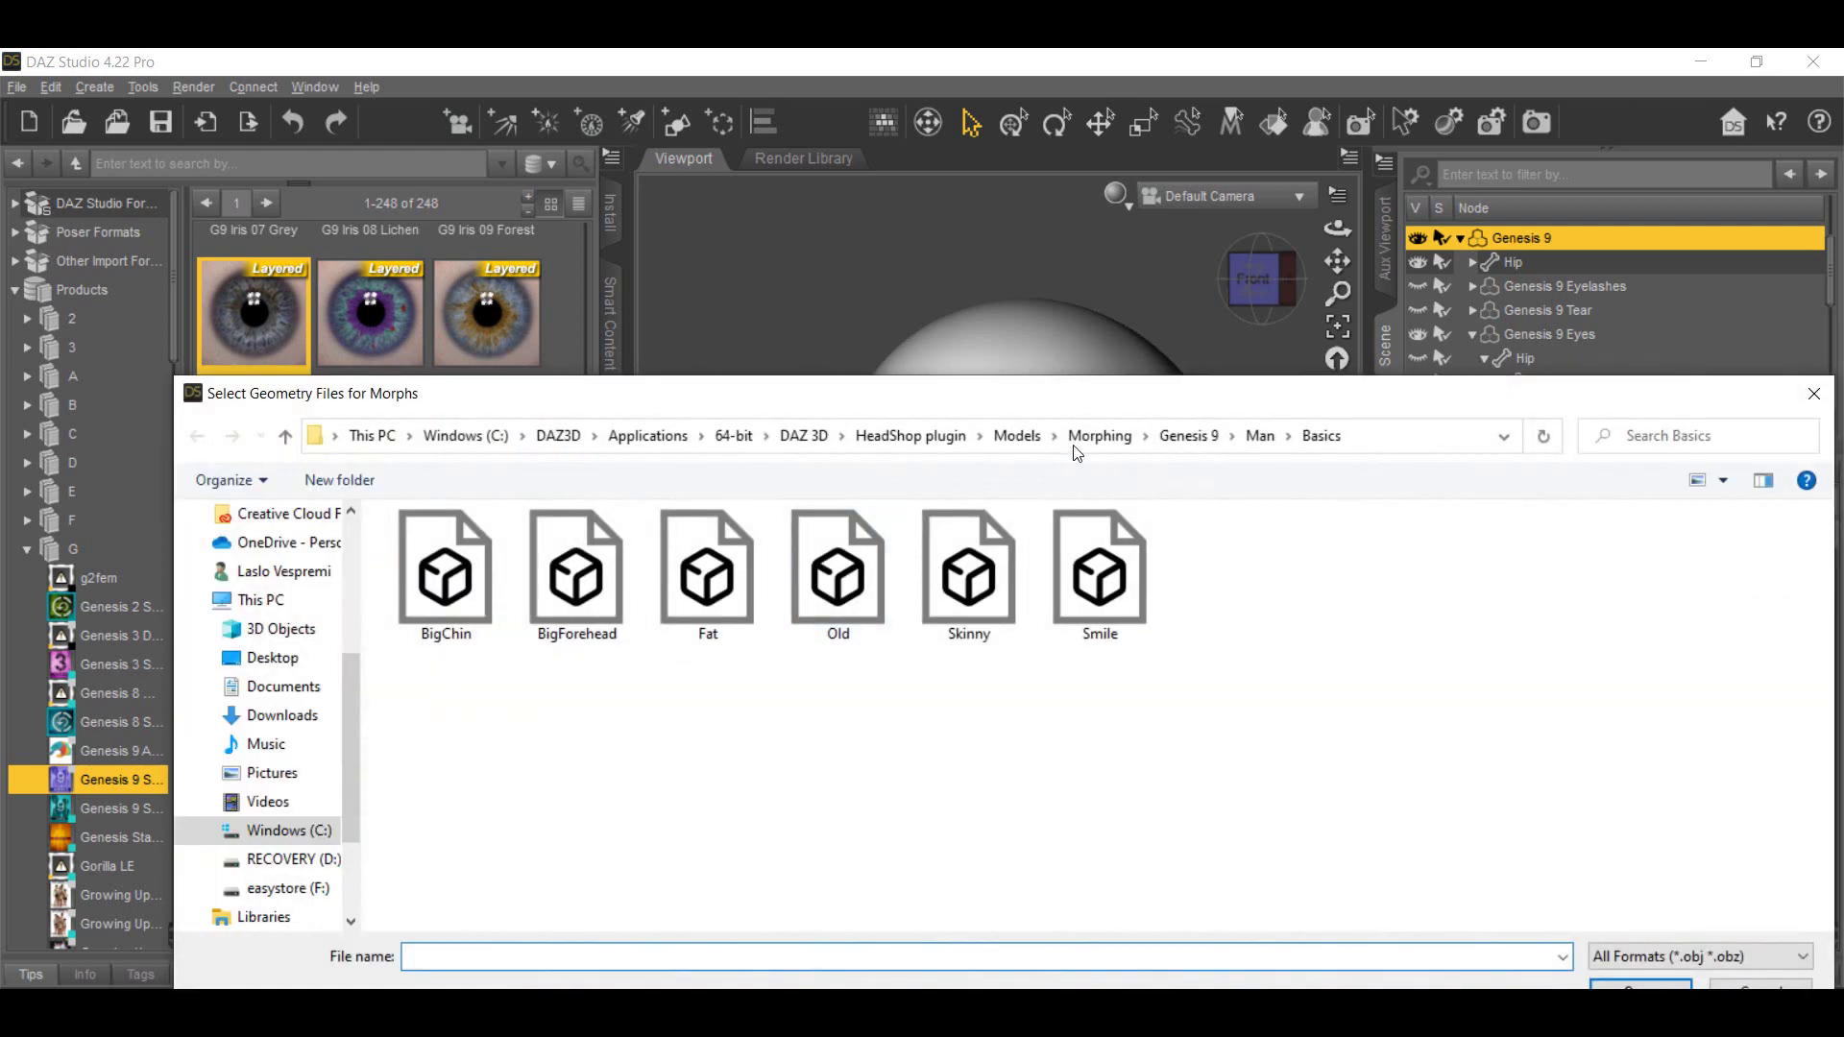
pyautogui.click(1258, 436)
pyautogui.doubleClick(470, 627)
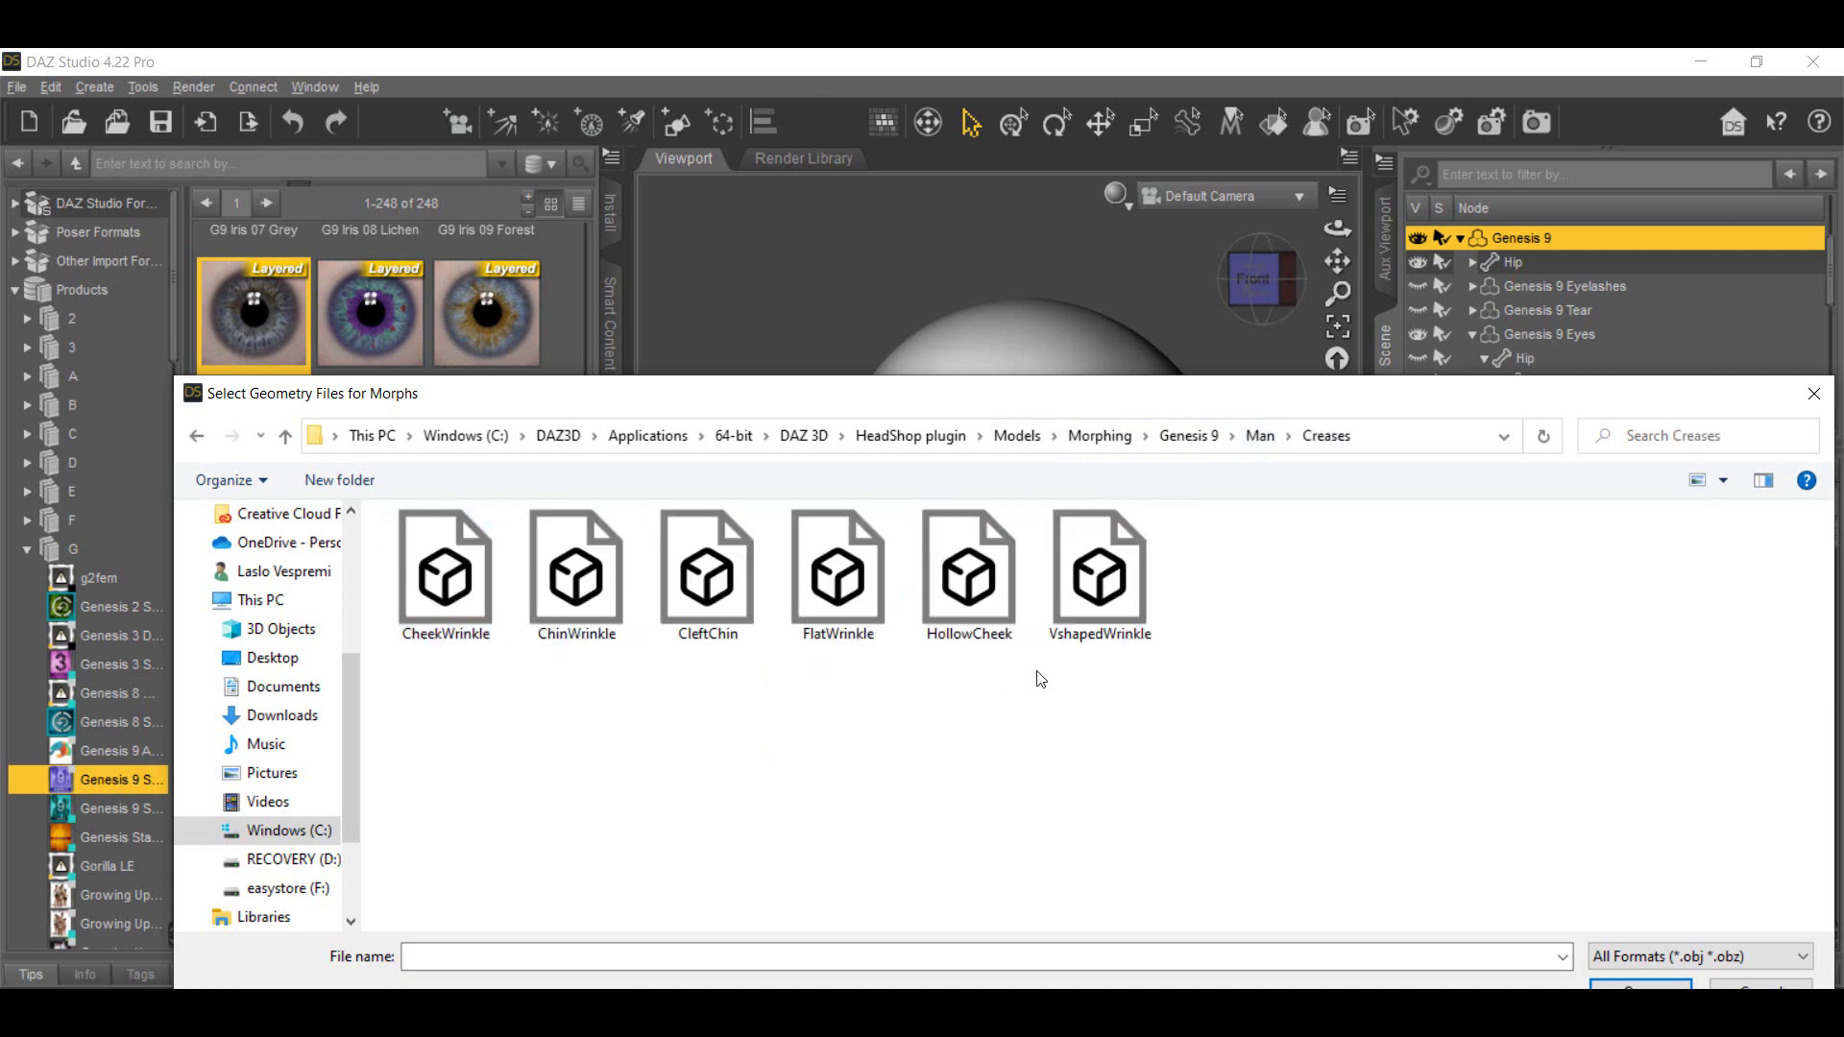
pyautogui.moveTo(1135, 663); pyautogui.dragTo(461, 588)
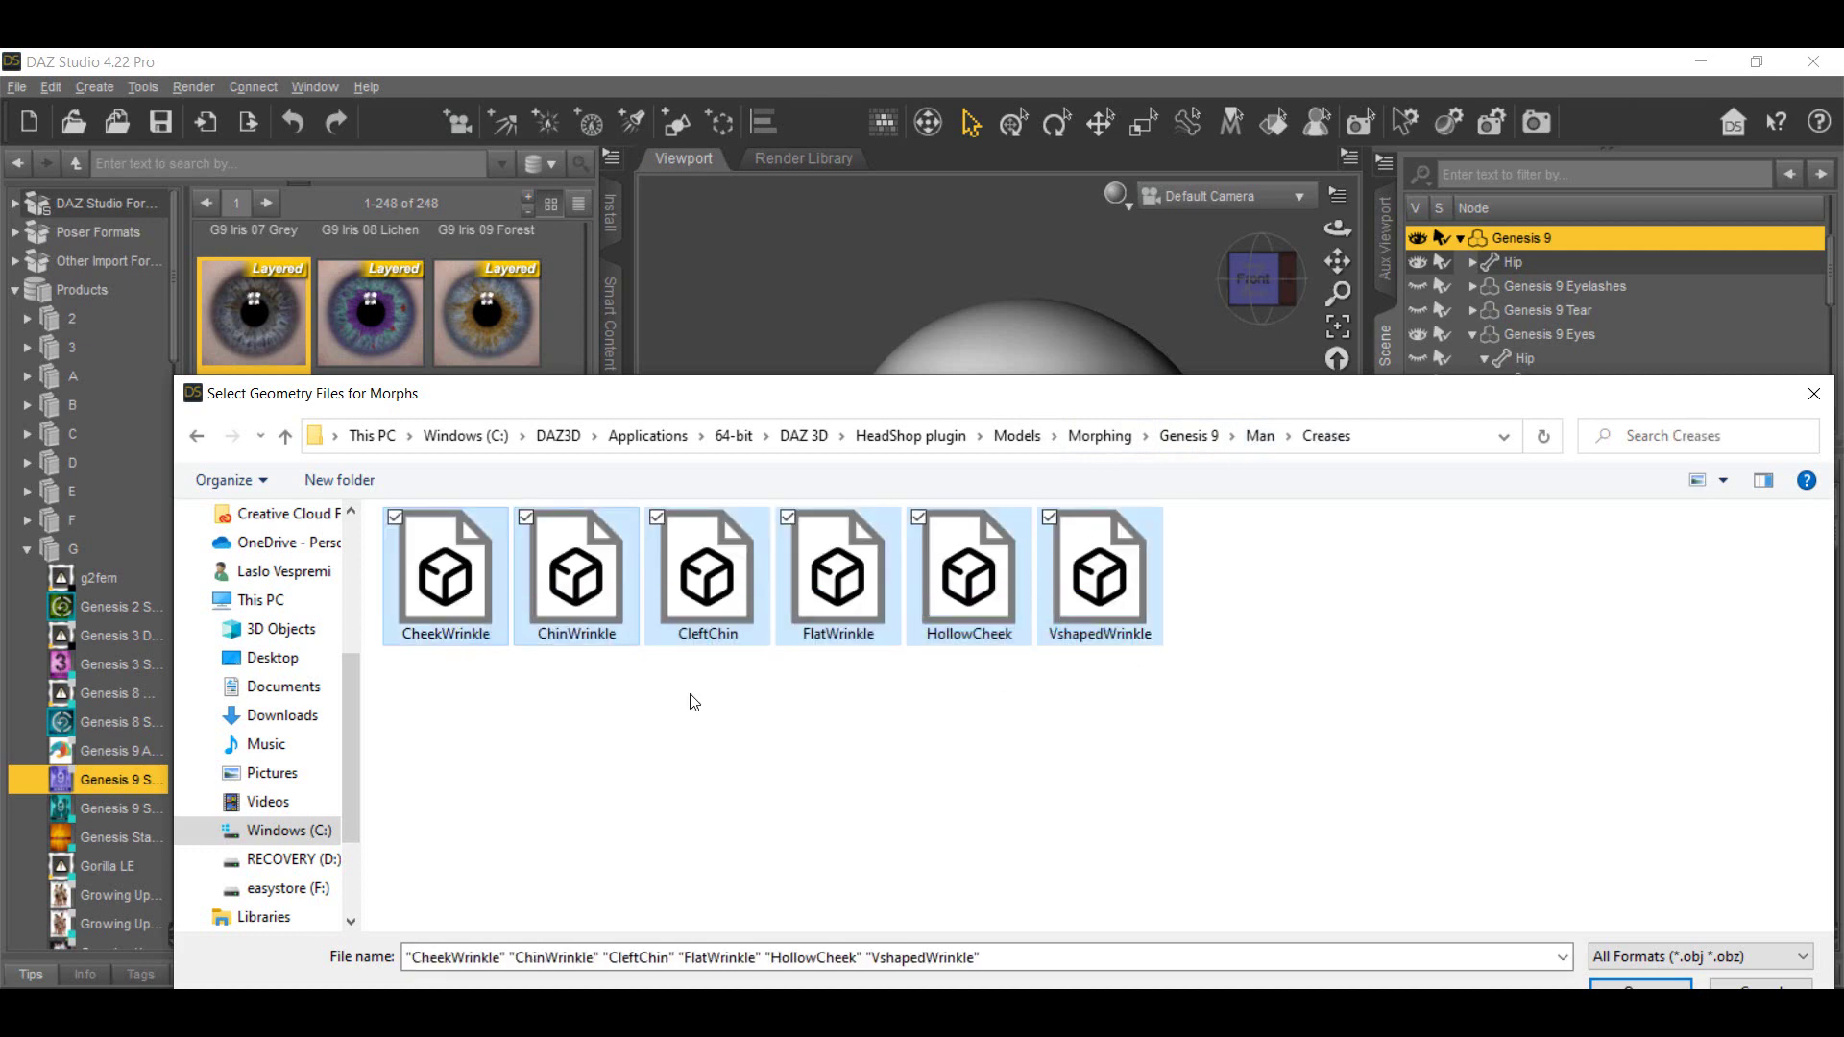
pyautogui.click(1641, 985)
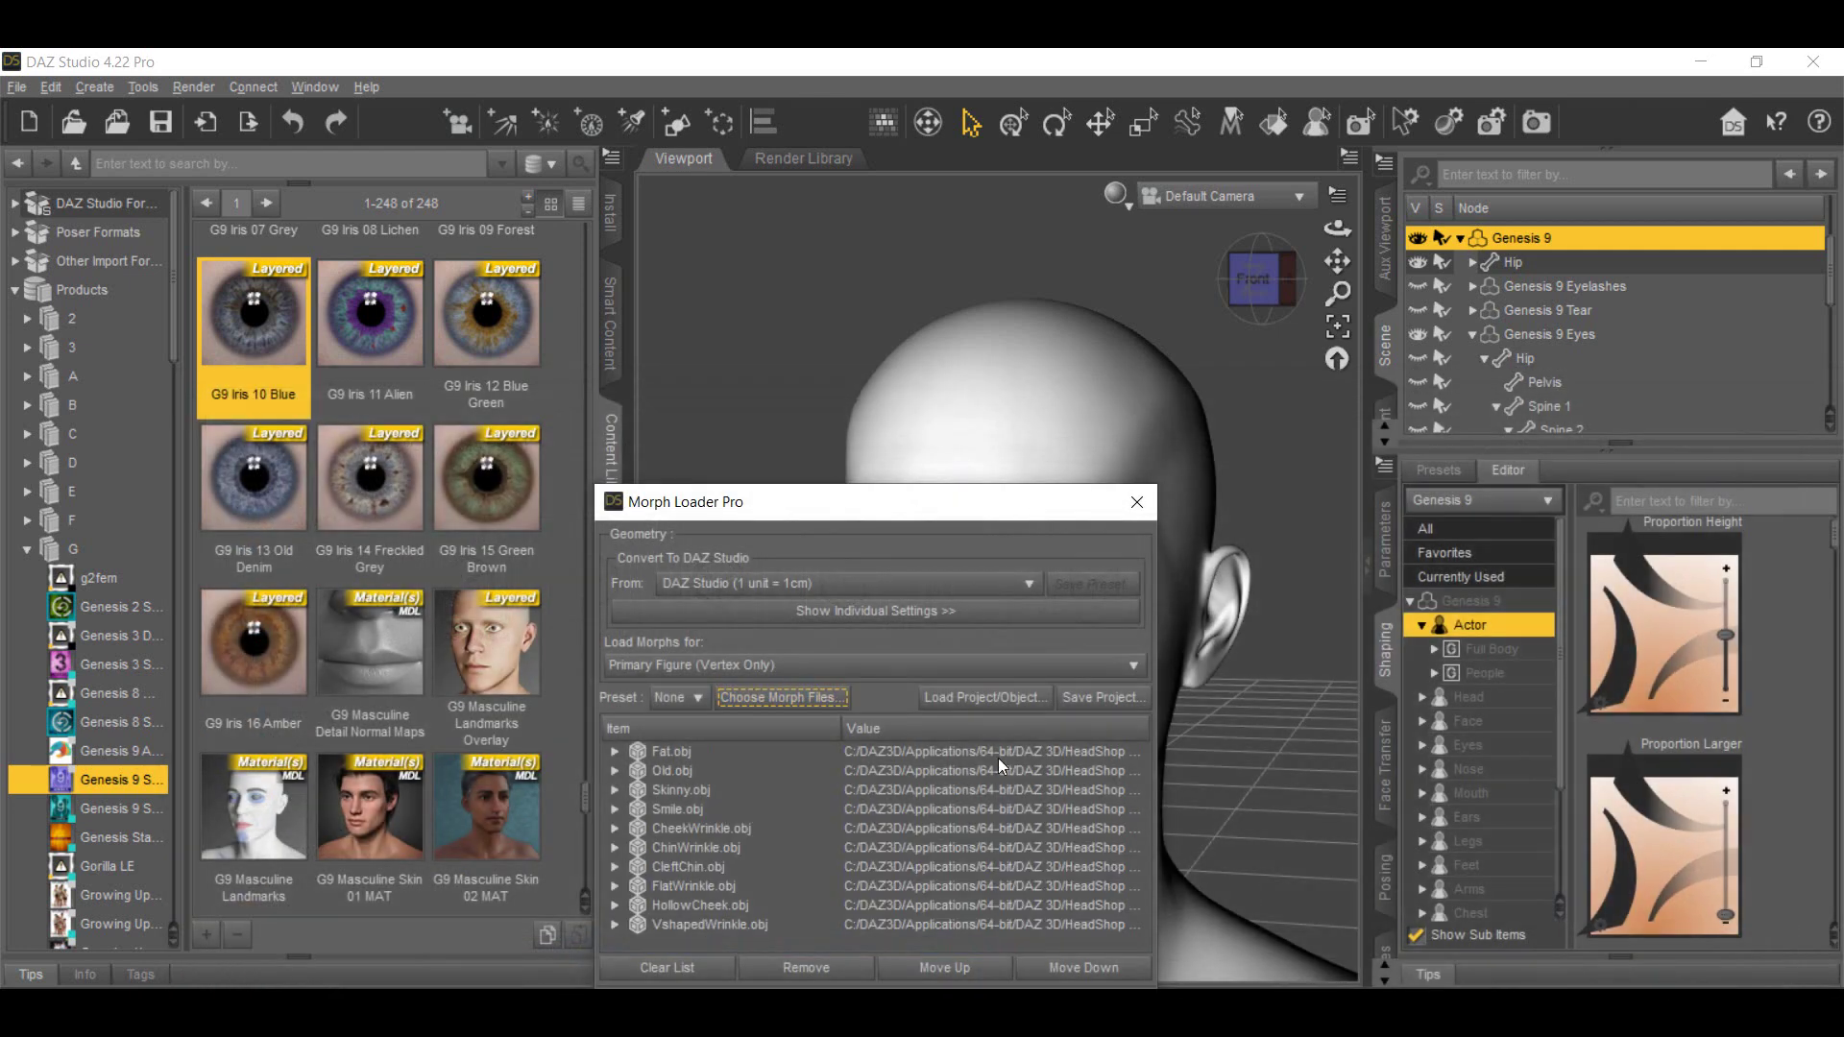
# Add the Sceptical, Spoon, Thinlip and ZigZag morph files from the Man Lips folder to the load list
pyautogui.click(809, 704)
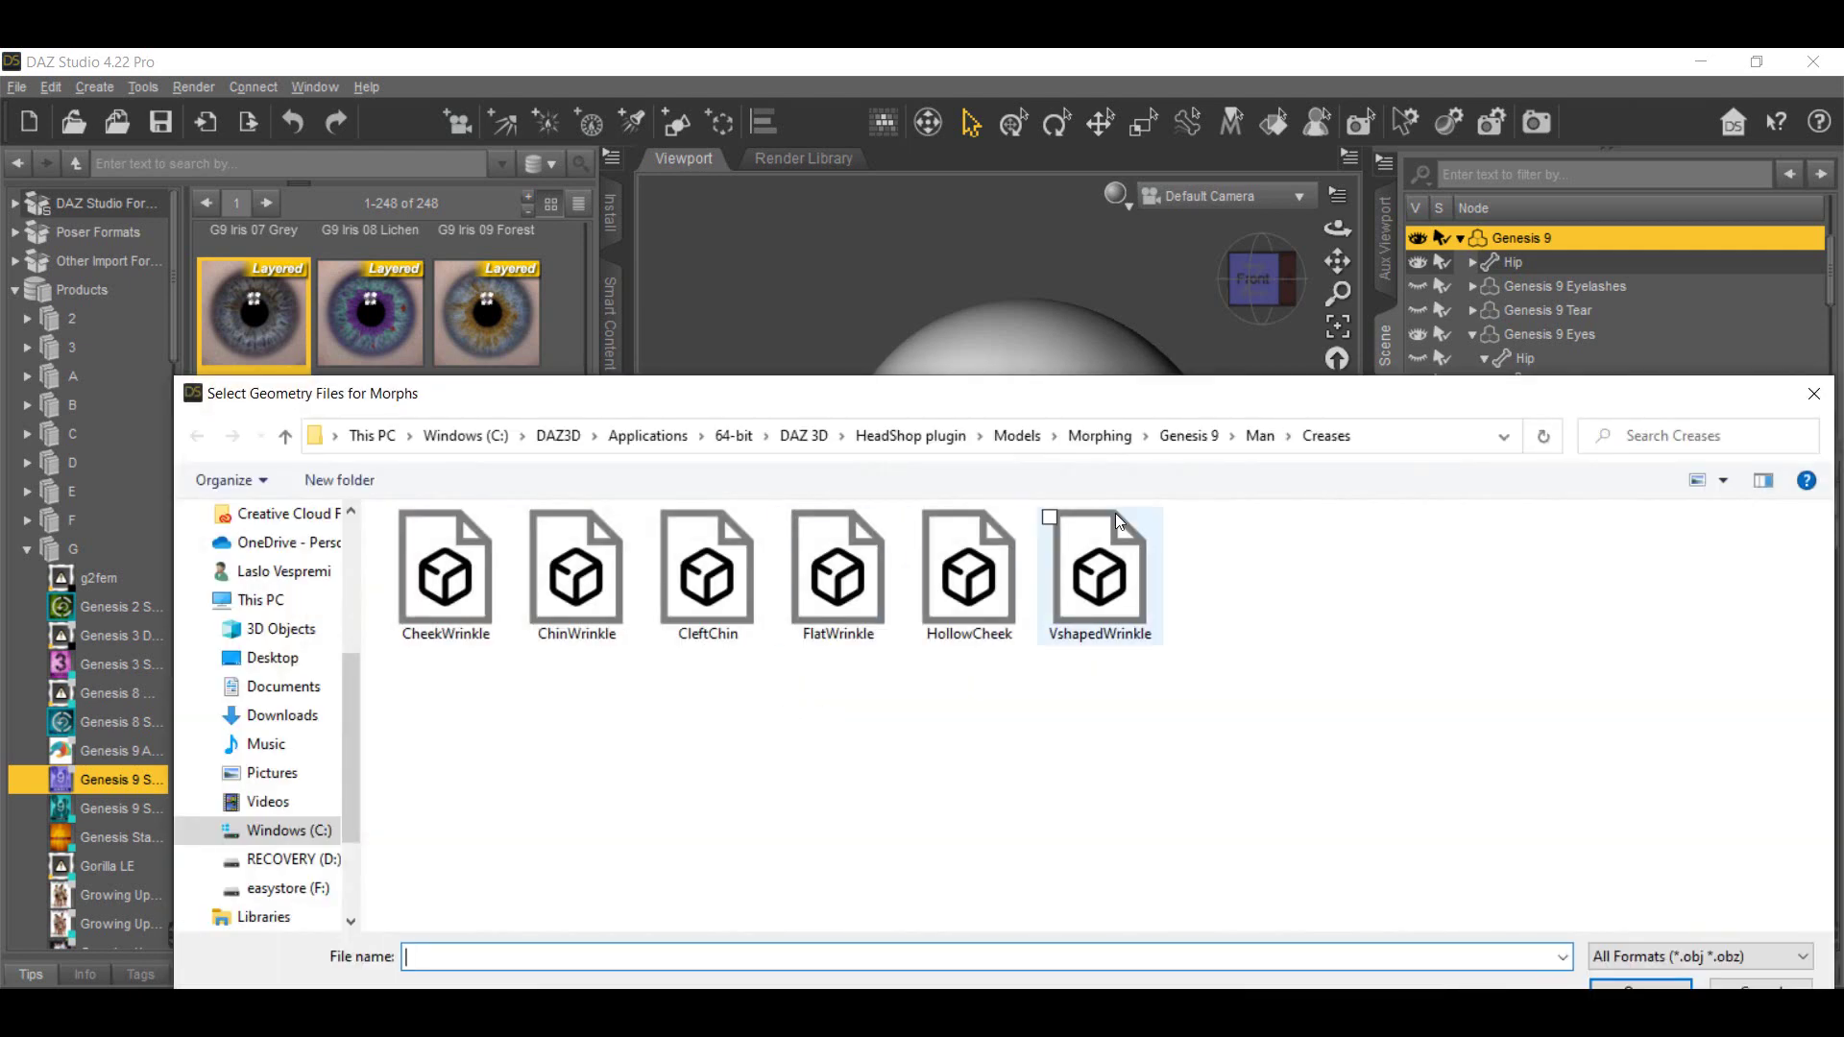
pyautogui.click(1259, 436)
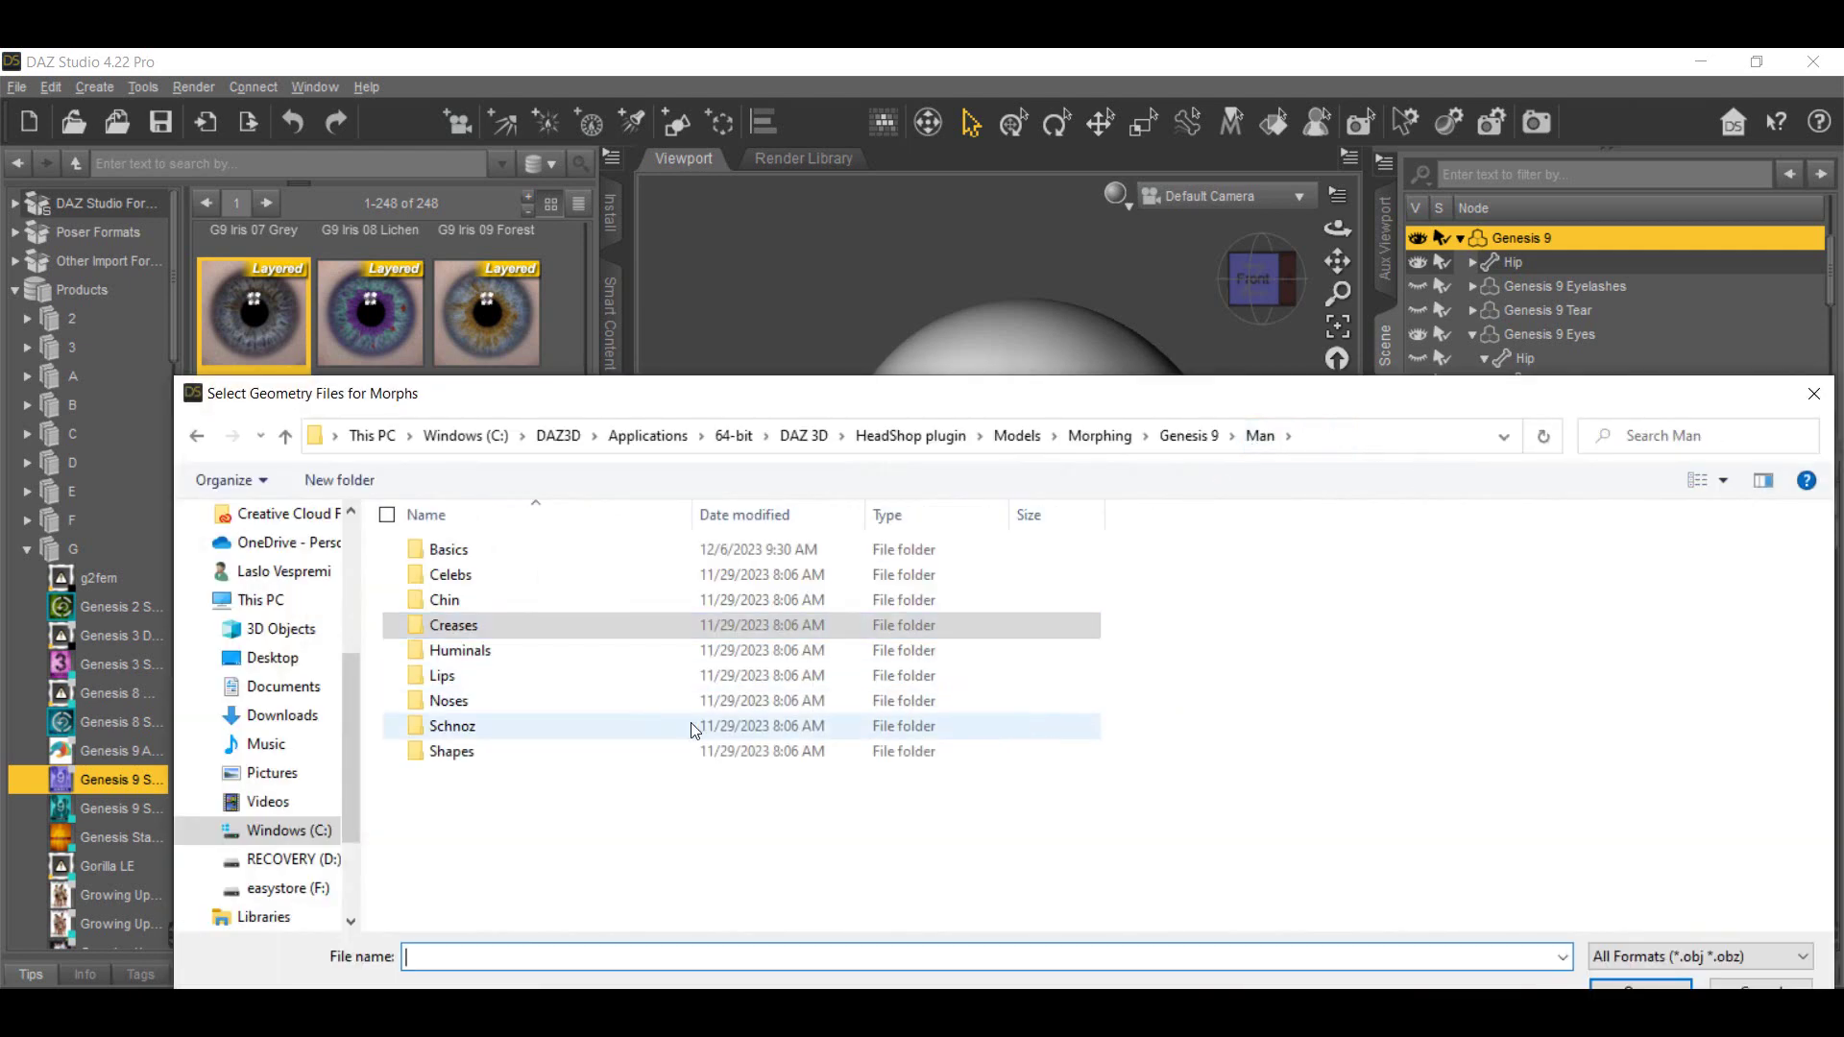
pyautogui.doubleClick(485, 682)
pyautogui.moveTo(1164, 653); pyautogui.dragTo(663, 566)
pyautogui.click(1640, 984)
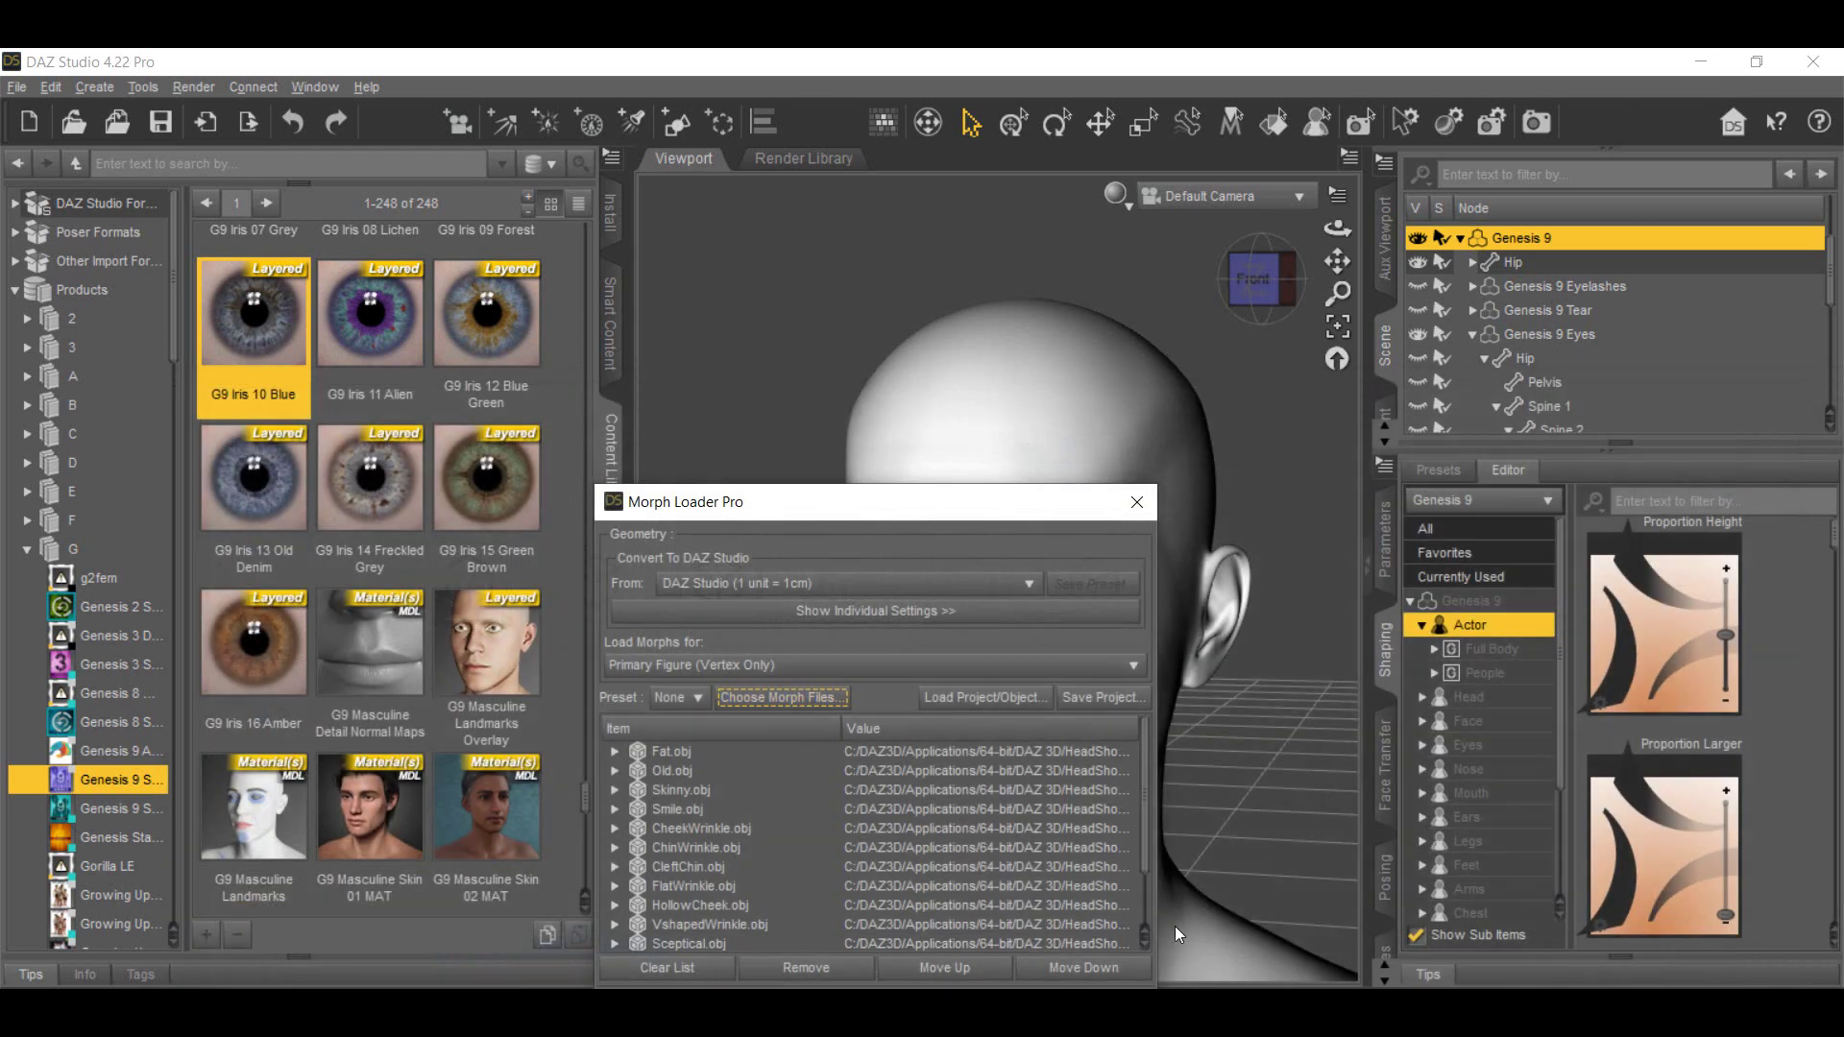
# Check the Noses folder, but add the Barry, Cyrano, Gerard and Michael nose morphs from the Schnoz folder instead
pyautogui.click(814, 699)
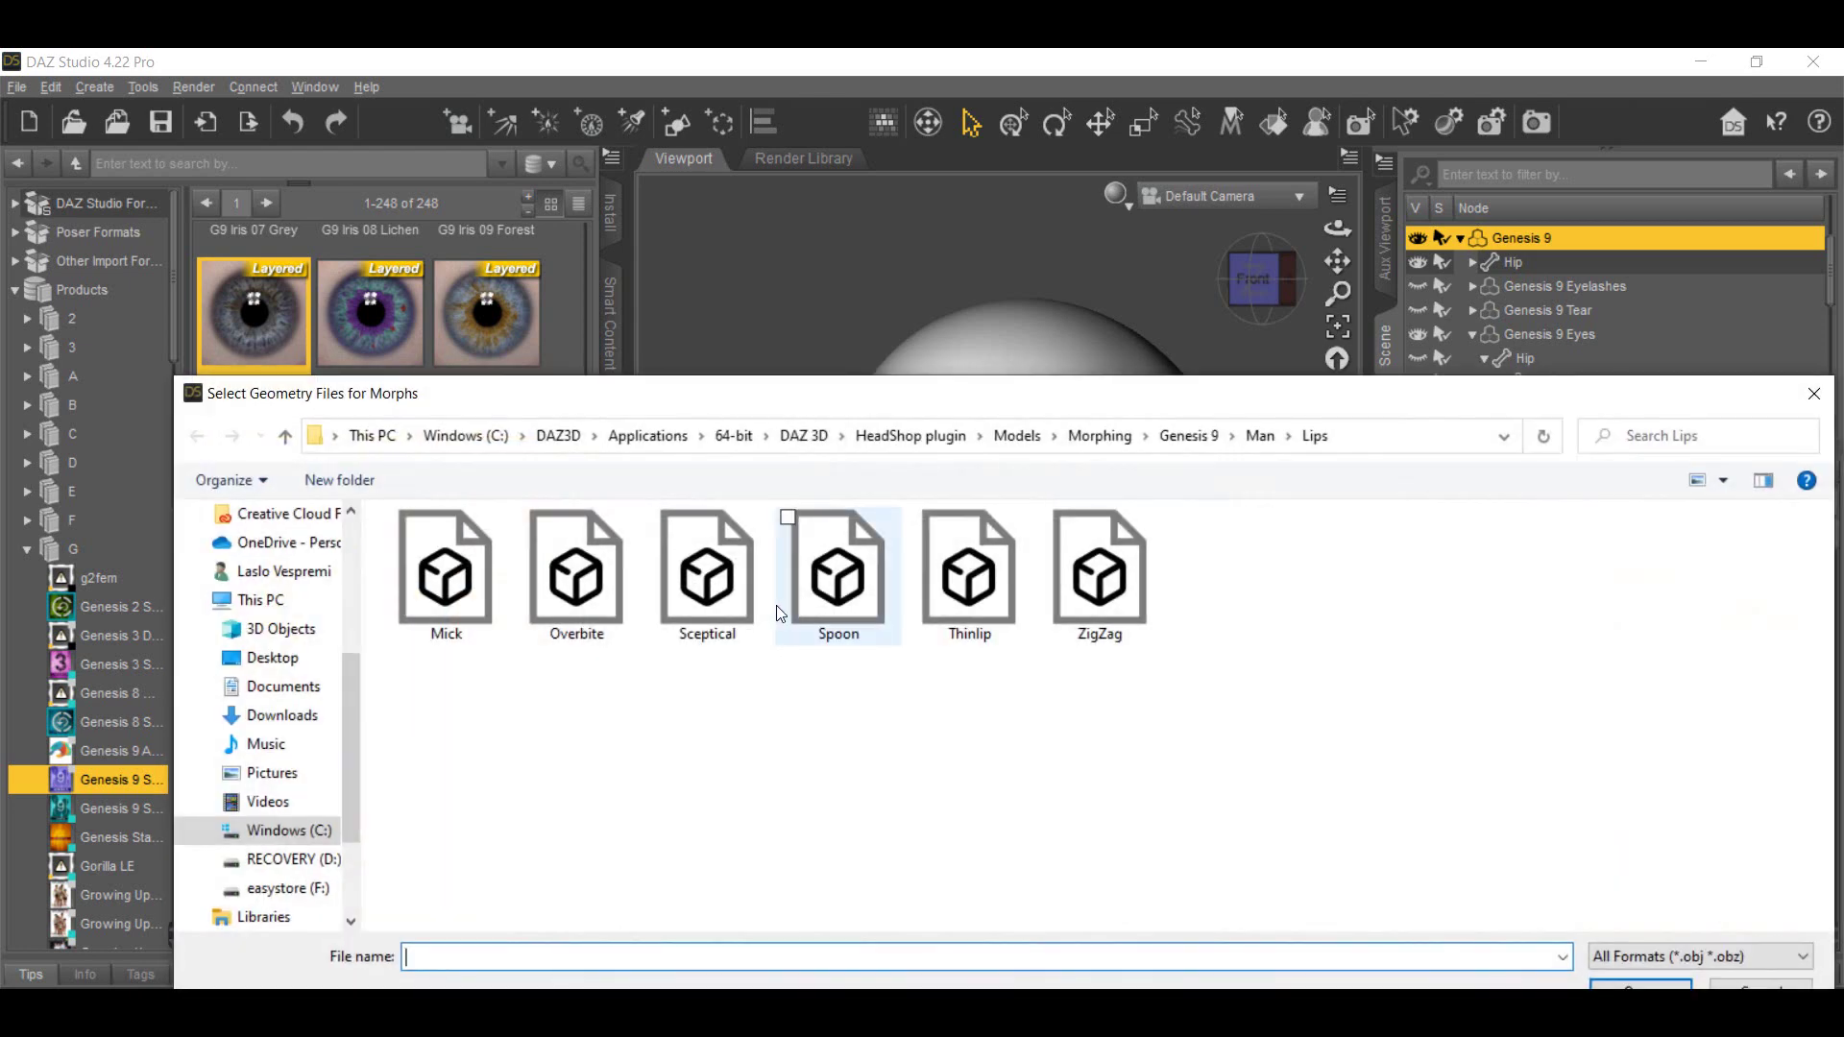
pyautogui.click(1261, 435)
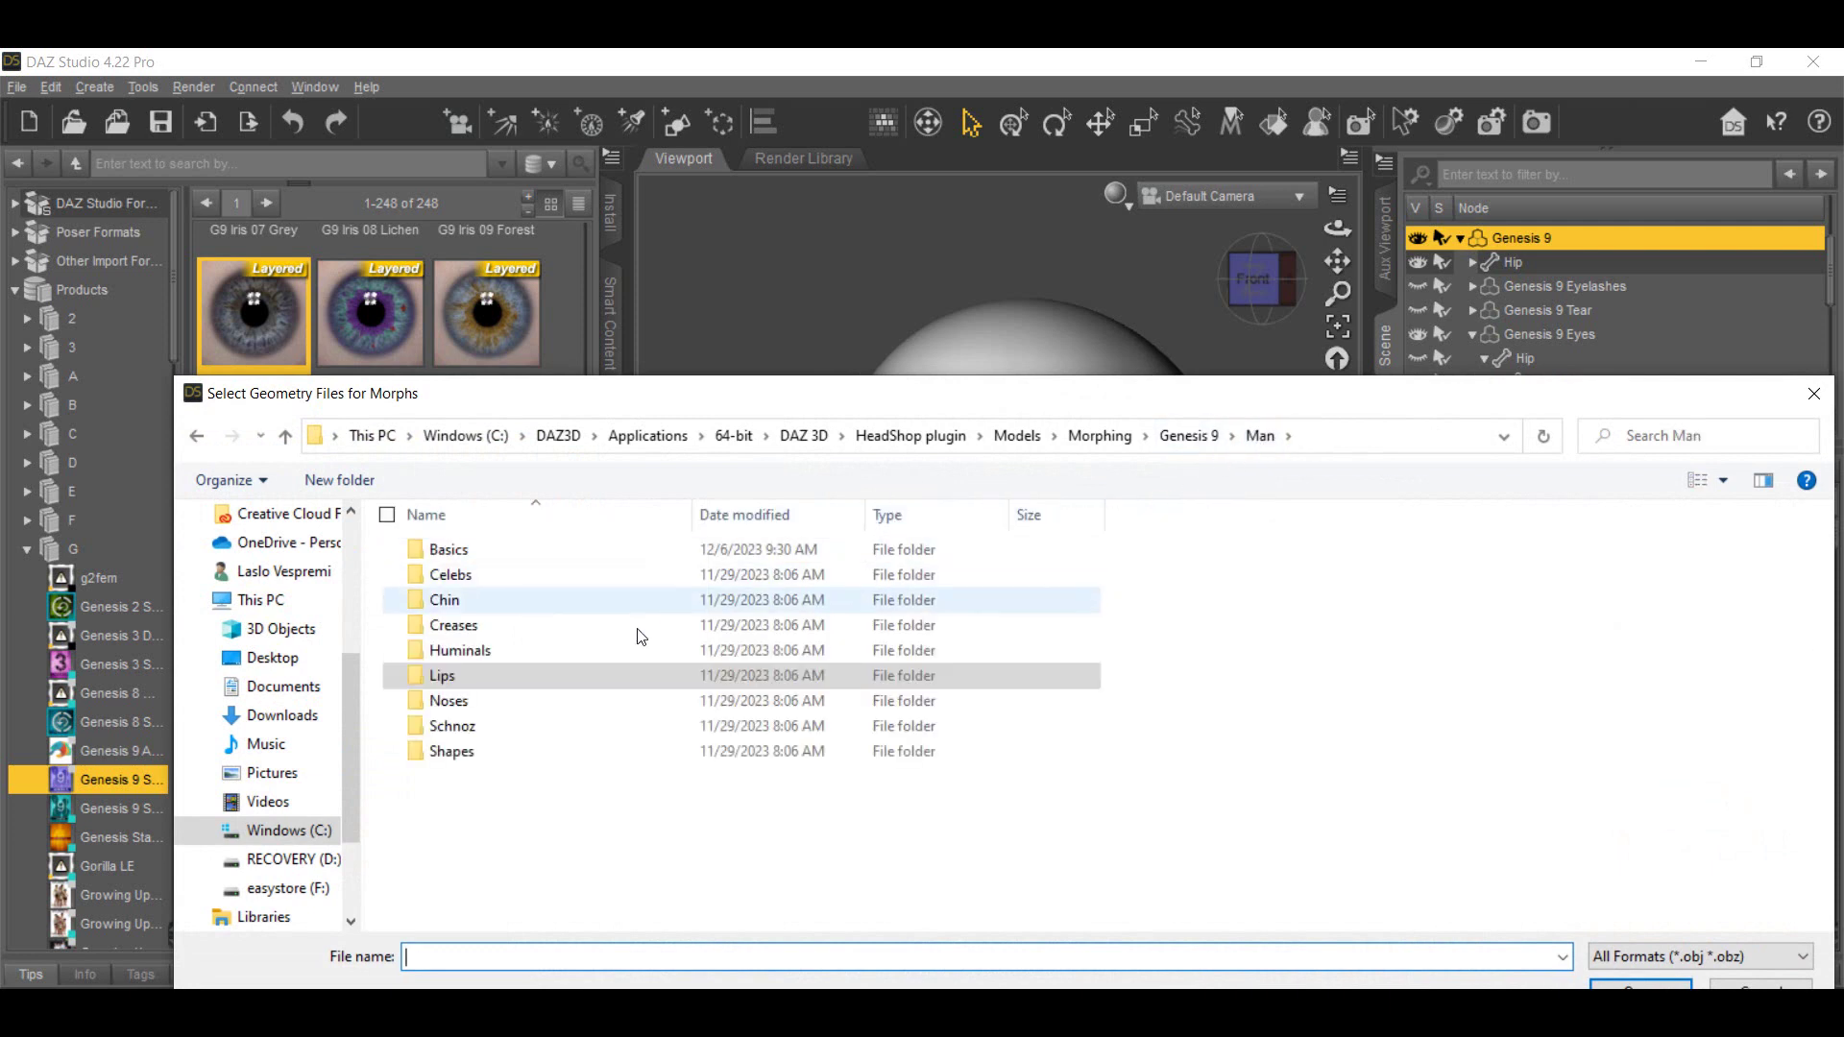
pyautogui.doubleClick(501, 704)
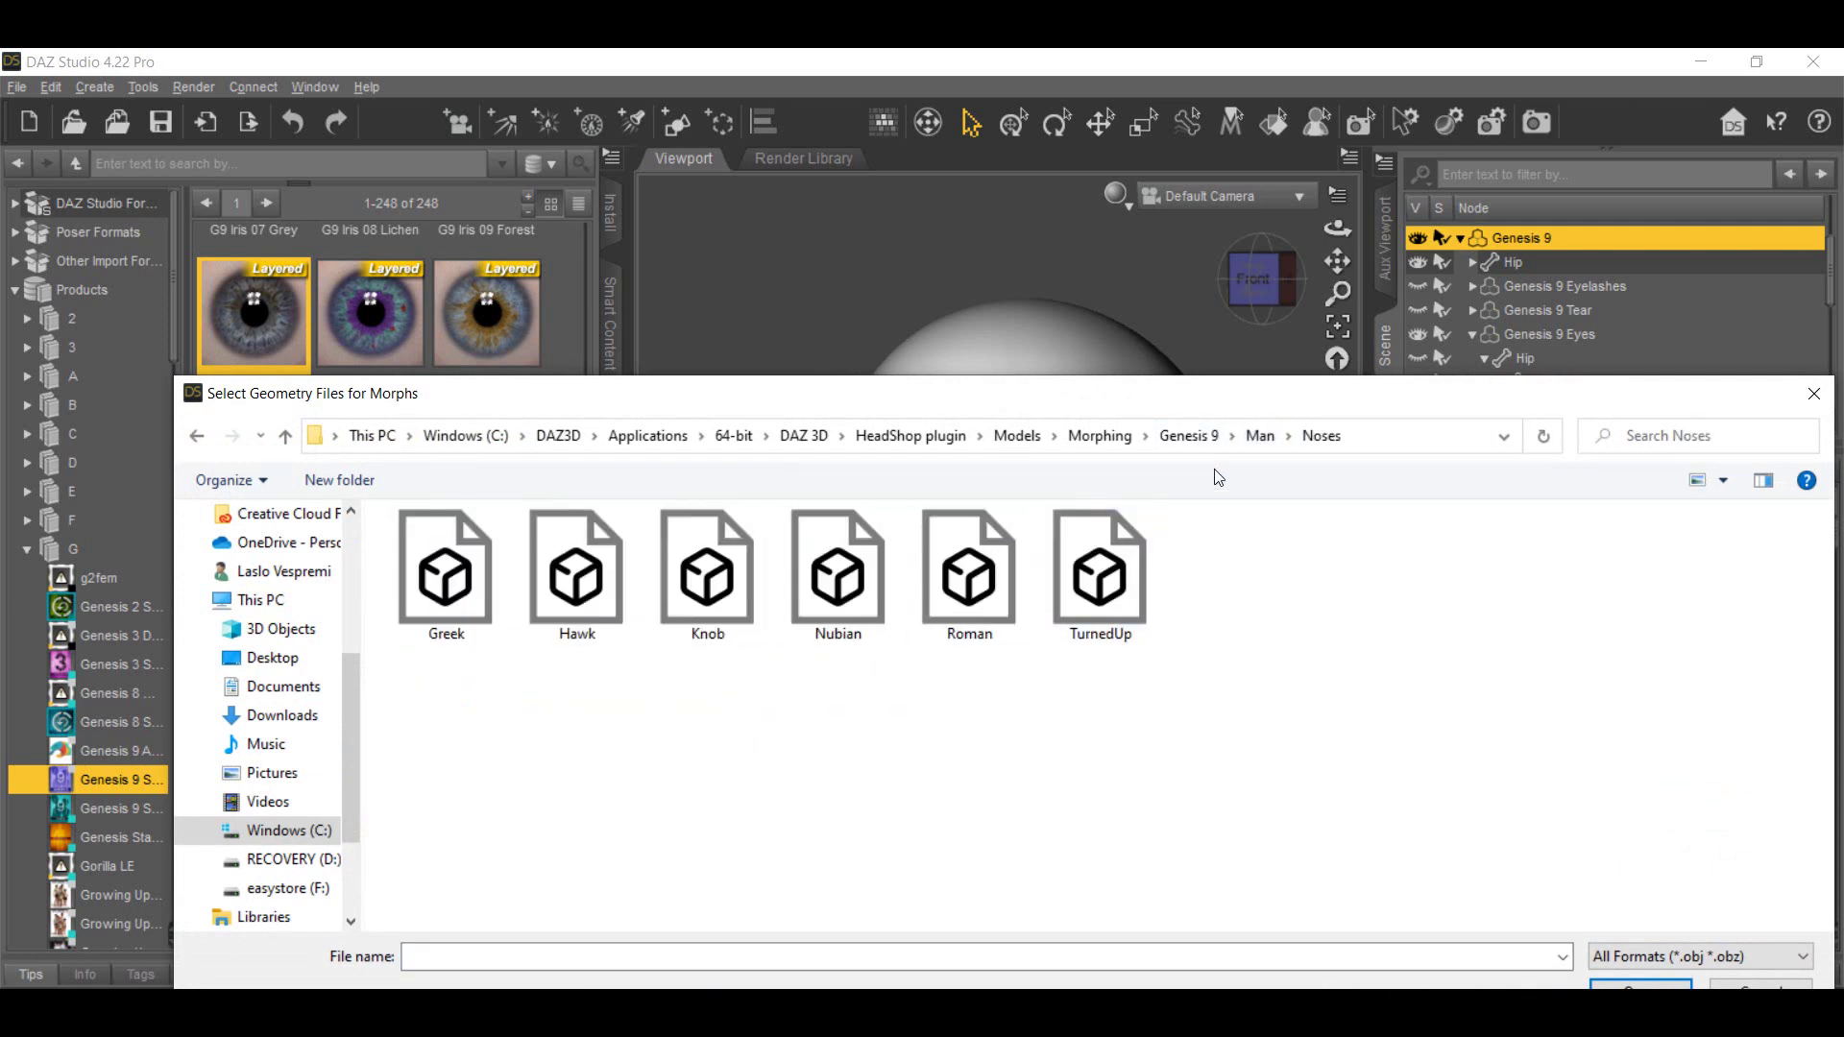
pyautogui.click(1260, 435)
pyautogui.doubleClick(464, 730)
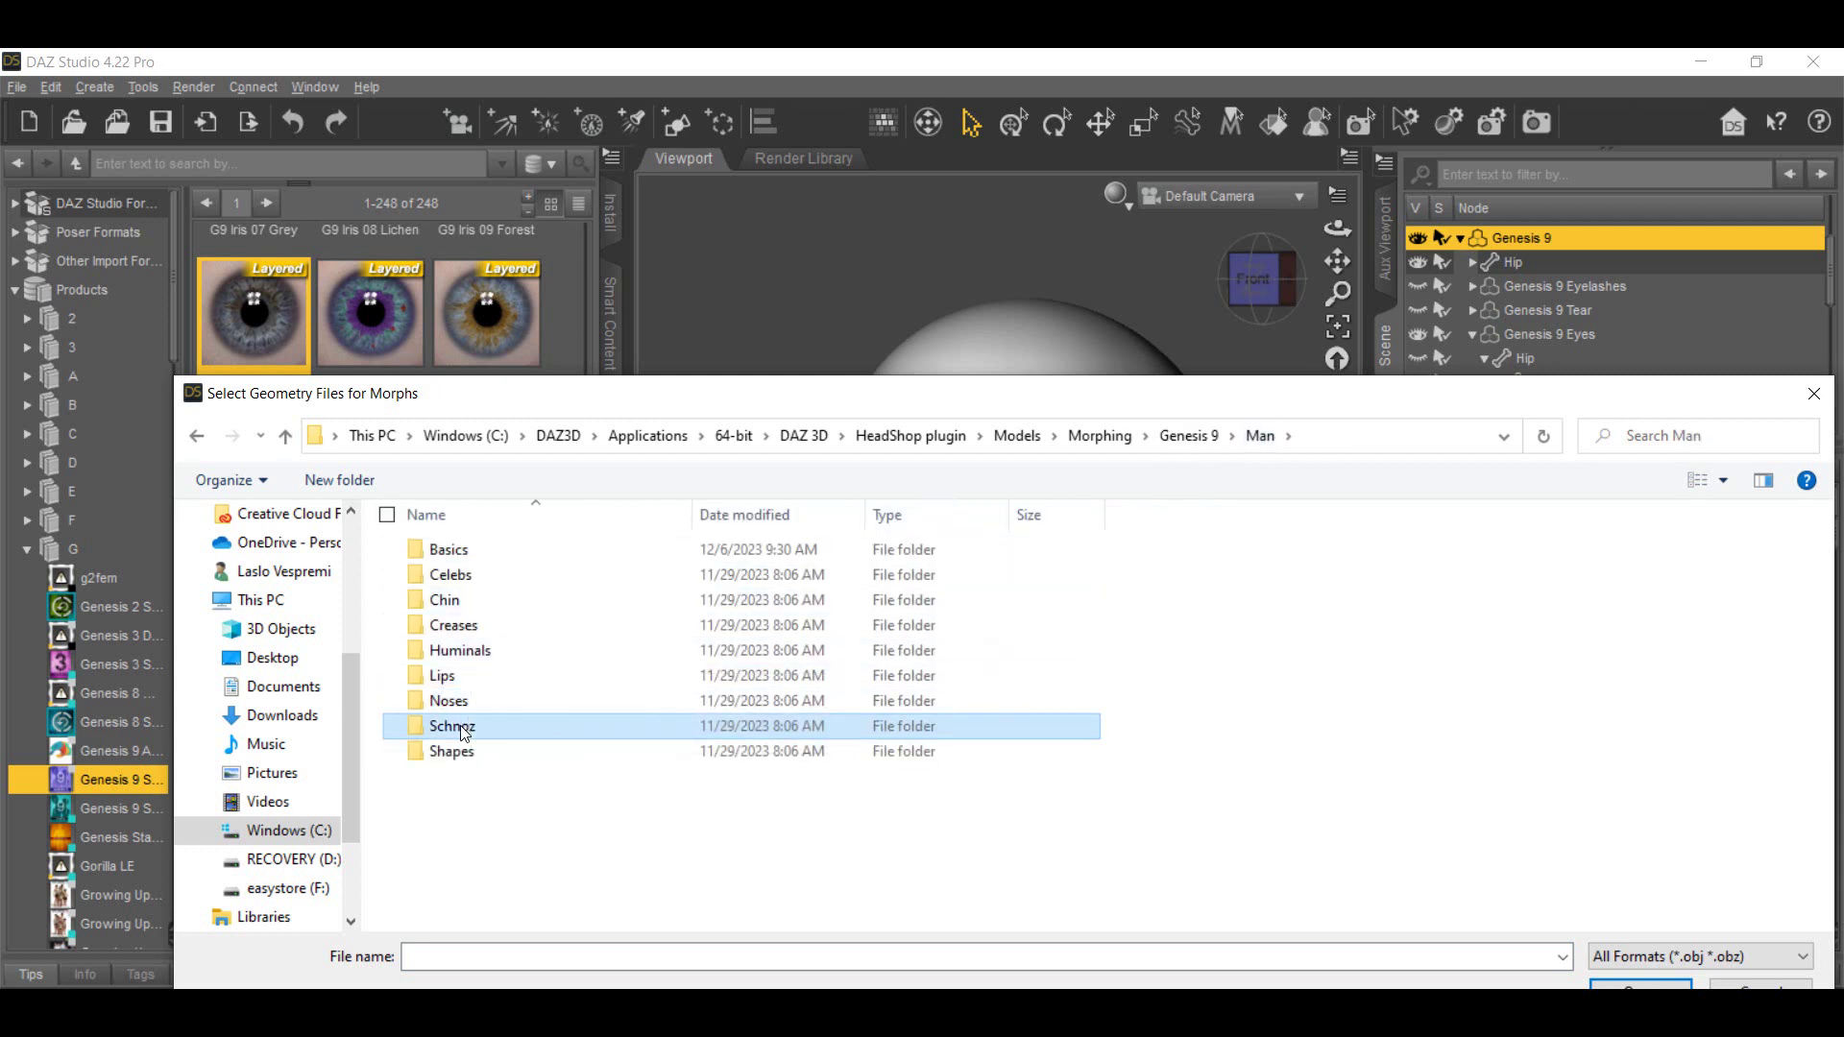
pyautogui.moveTo(1169, 663); pyautogui.dragTo(727, 601)
pyautogui.press('Return')
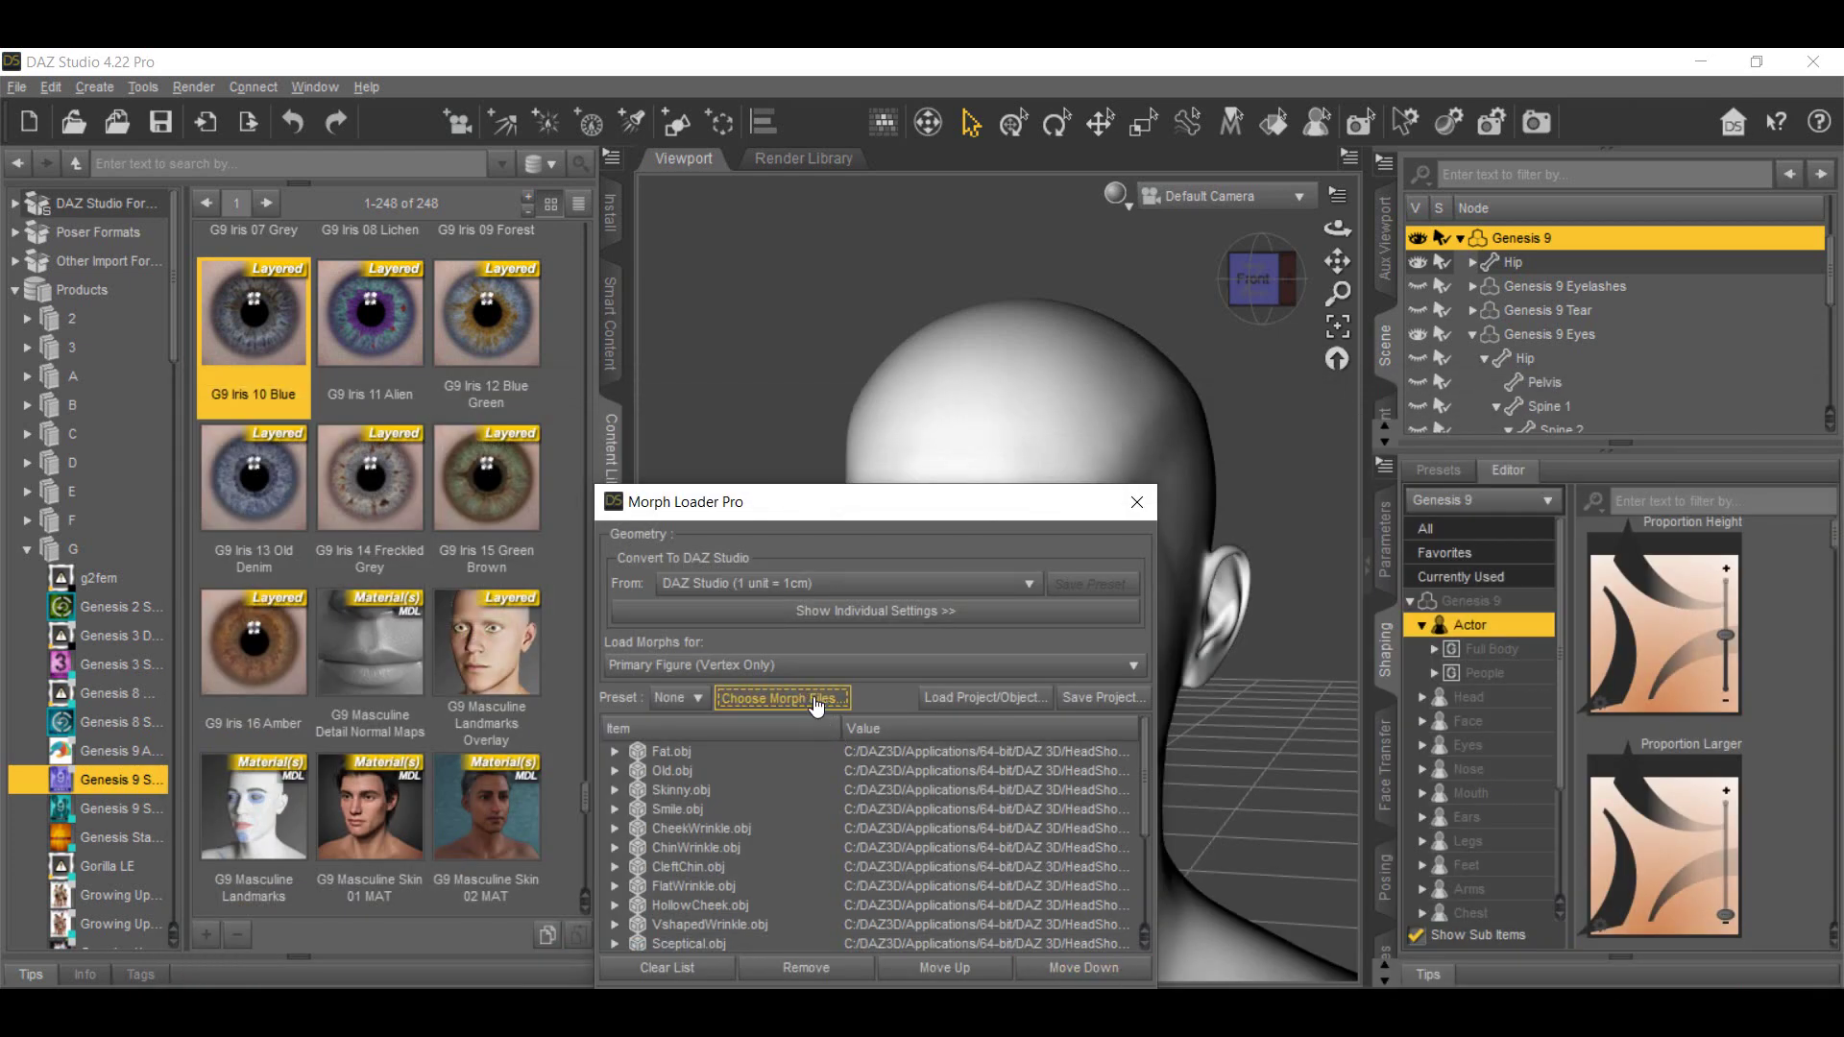
# Add all six morph files from the Man Shapes folder, CheekBone through StickOutEar, and load the listed morphs onto the figure
pyautogui.click(819, 696)
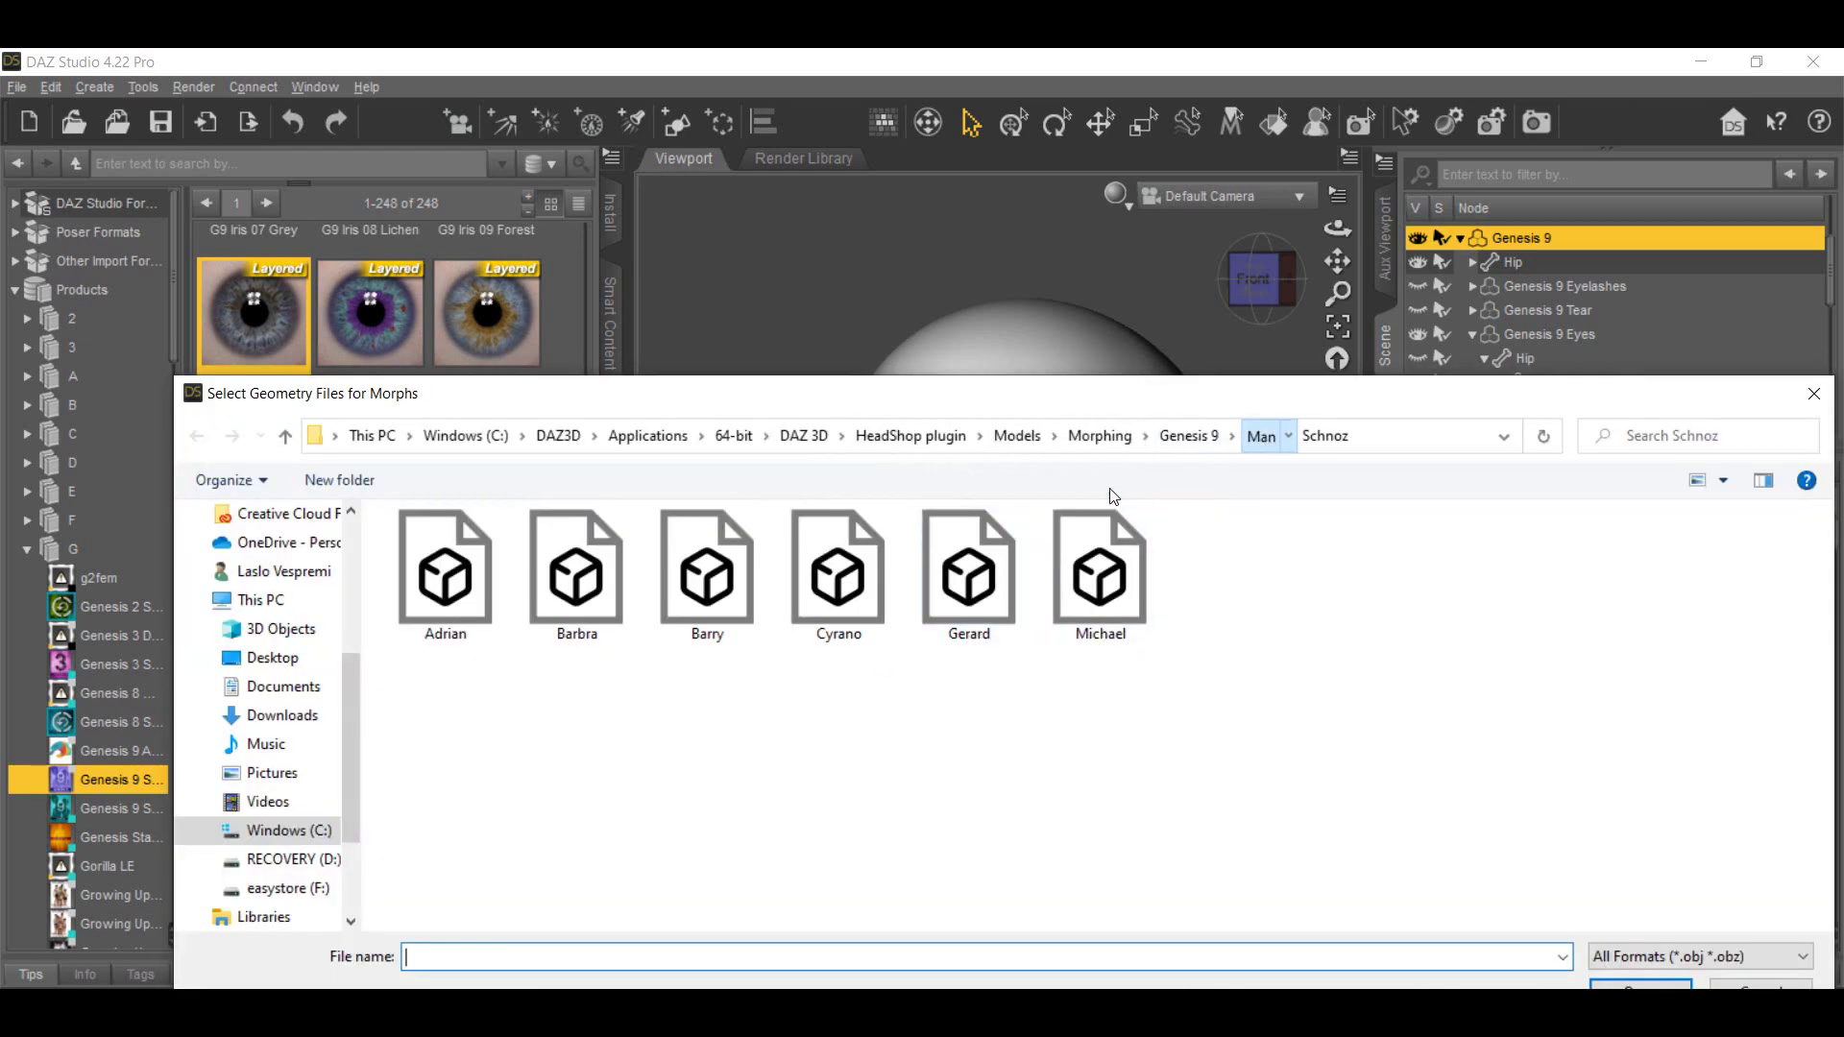
pyautogui.click(1263, 443)
pyautogui.doubleClick(505, 754)
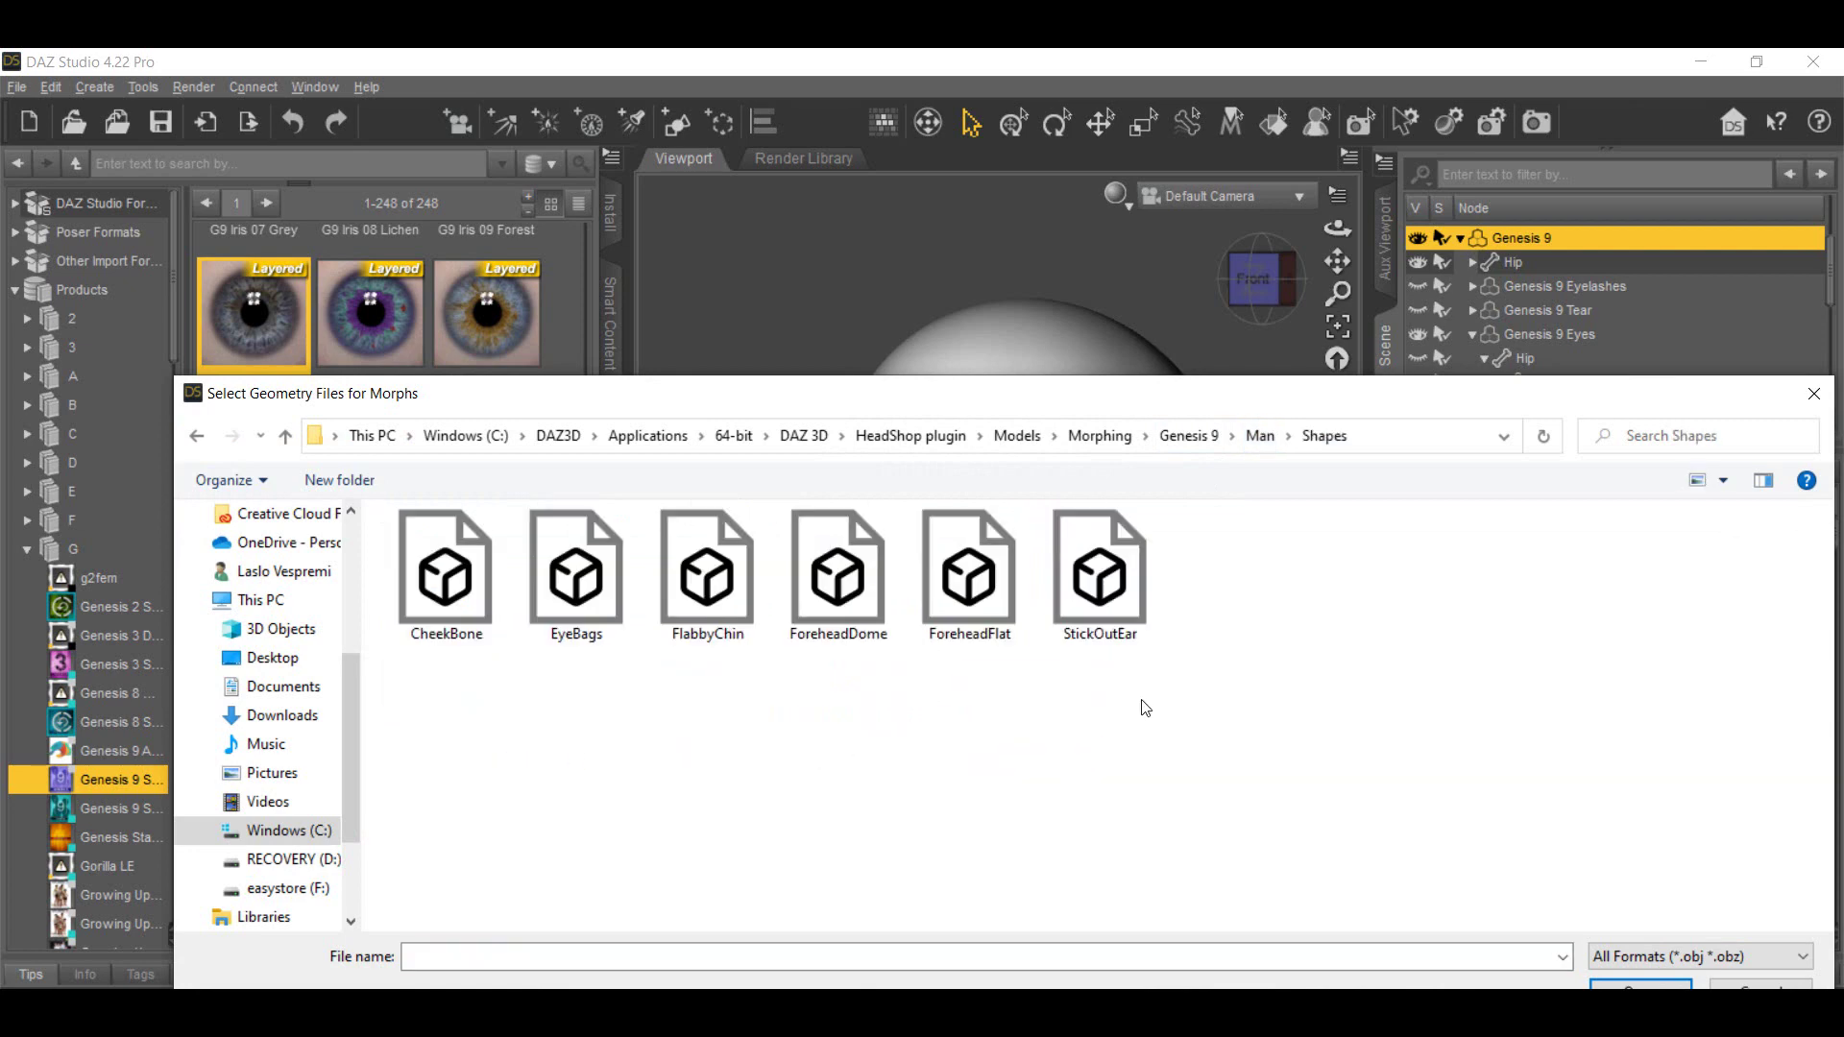
pyautogui.moveTo(1179, 665); pyautogui.dragTo(384, 505)
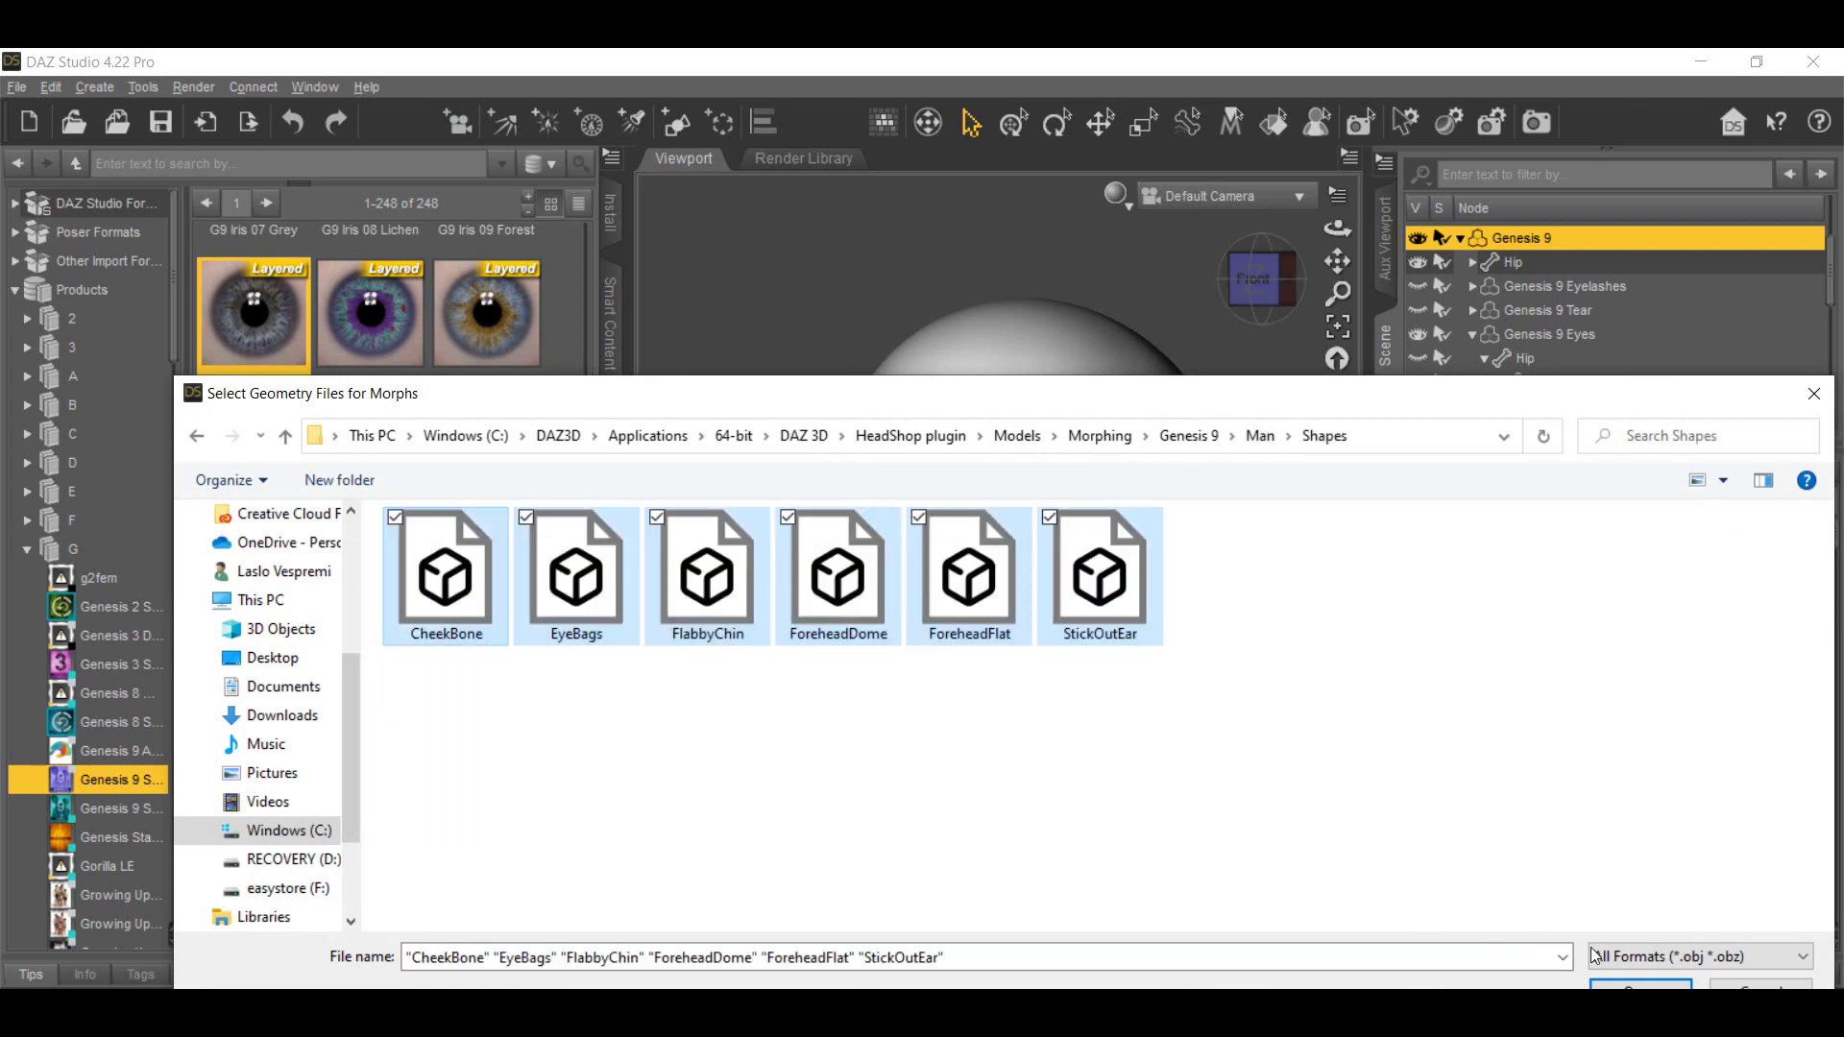
pyautogui.press('Return')
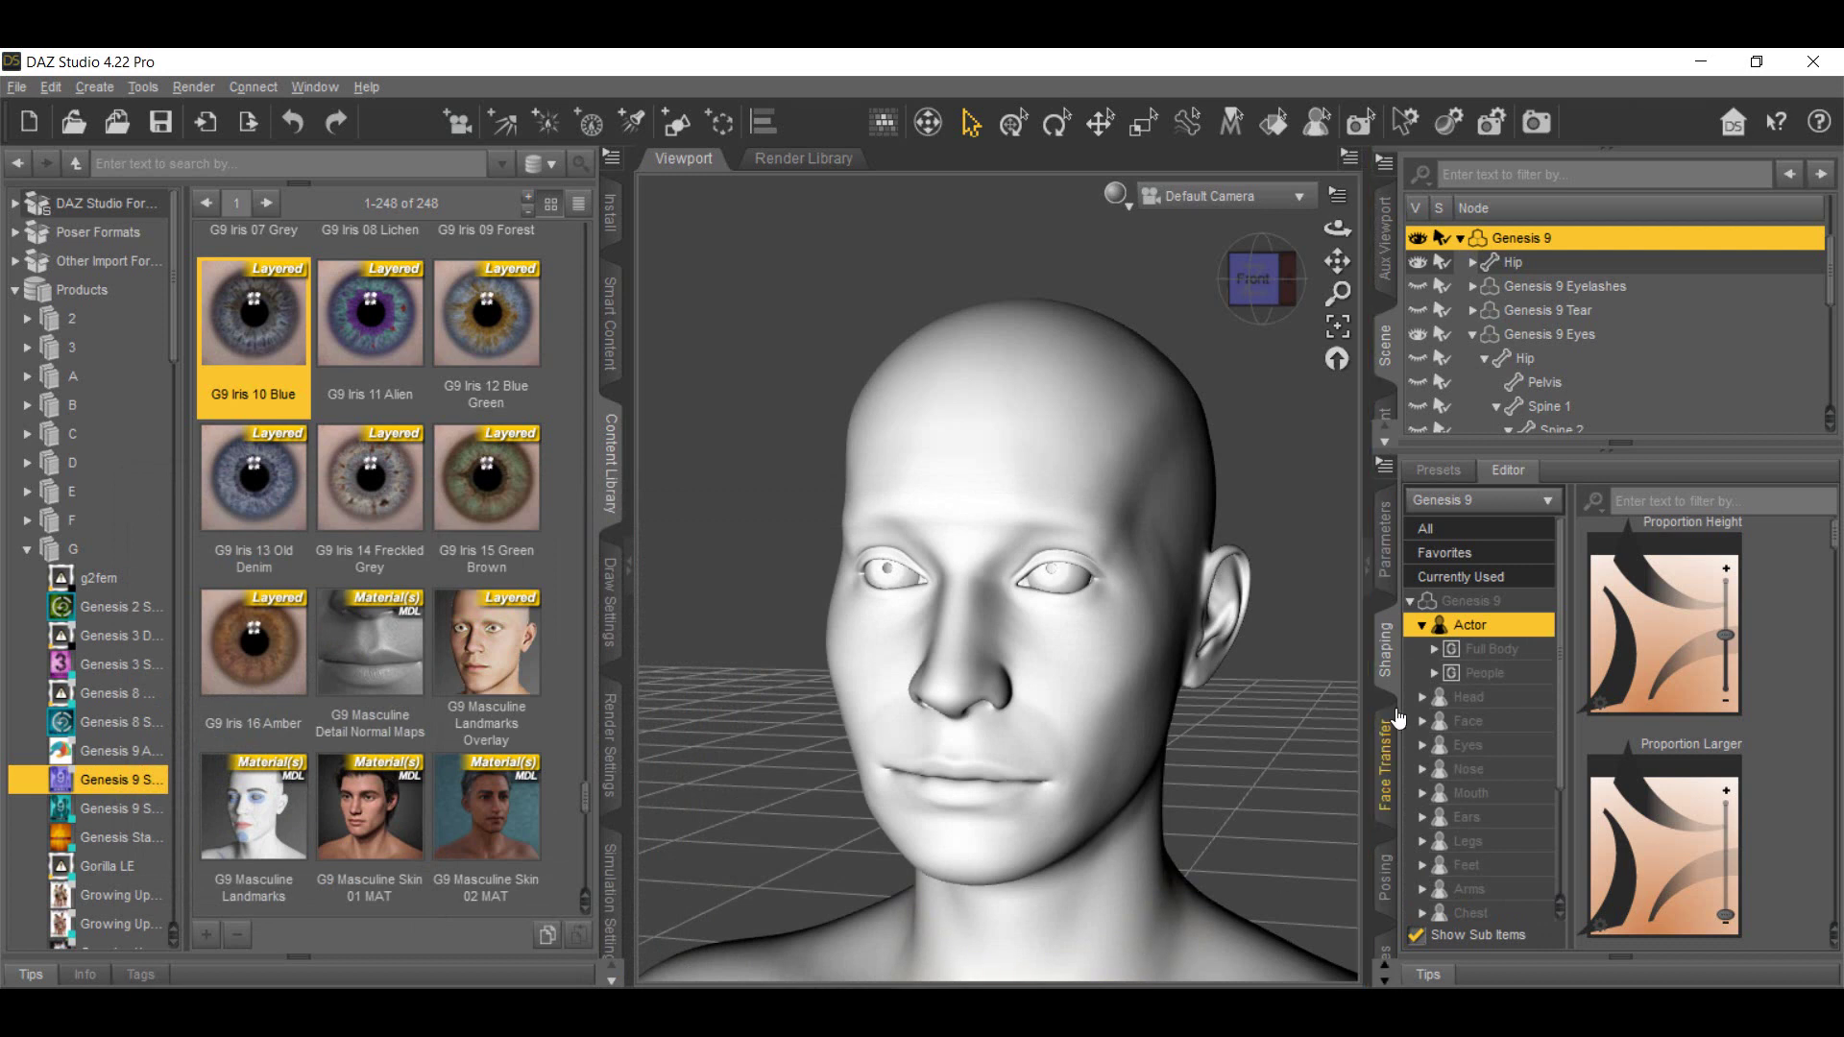
# Among the figure's loaded Morph Loader morphs, set Fat to 77.4%, Old to 47.8% and CheekWrinkle to 54.8%
pyautogui.click(1380, 579)
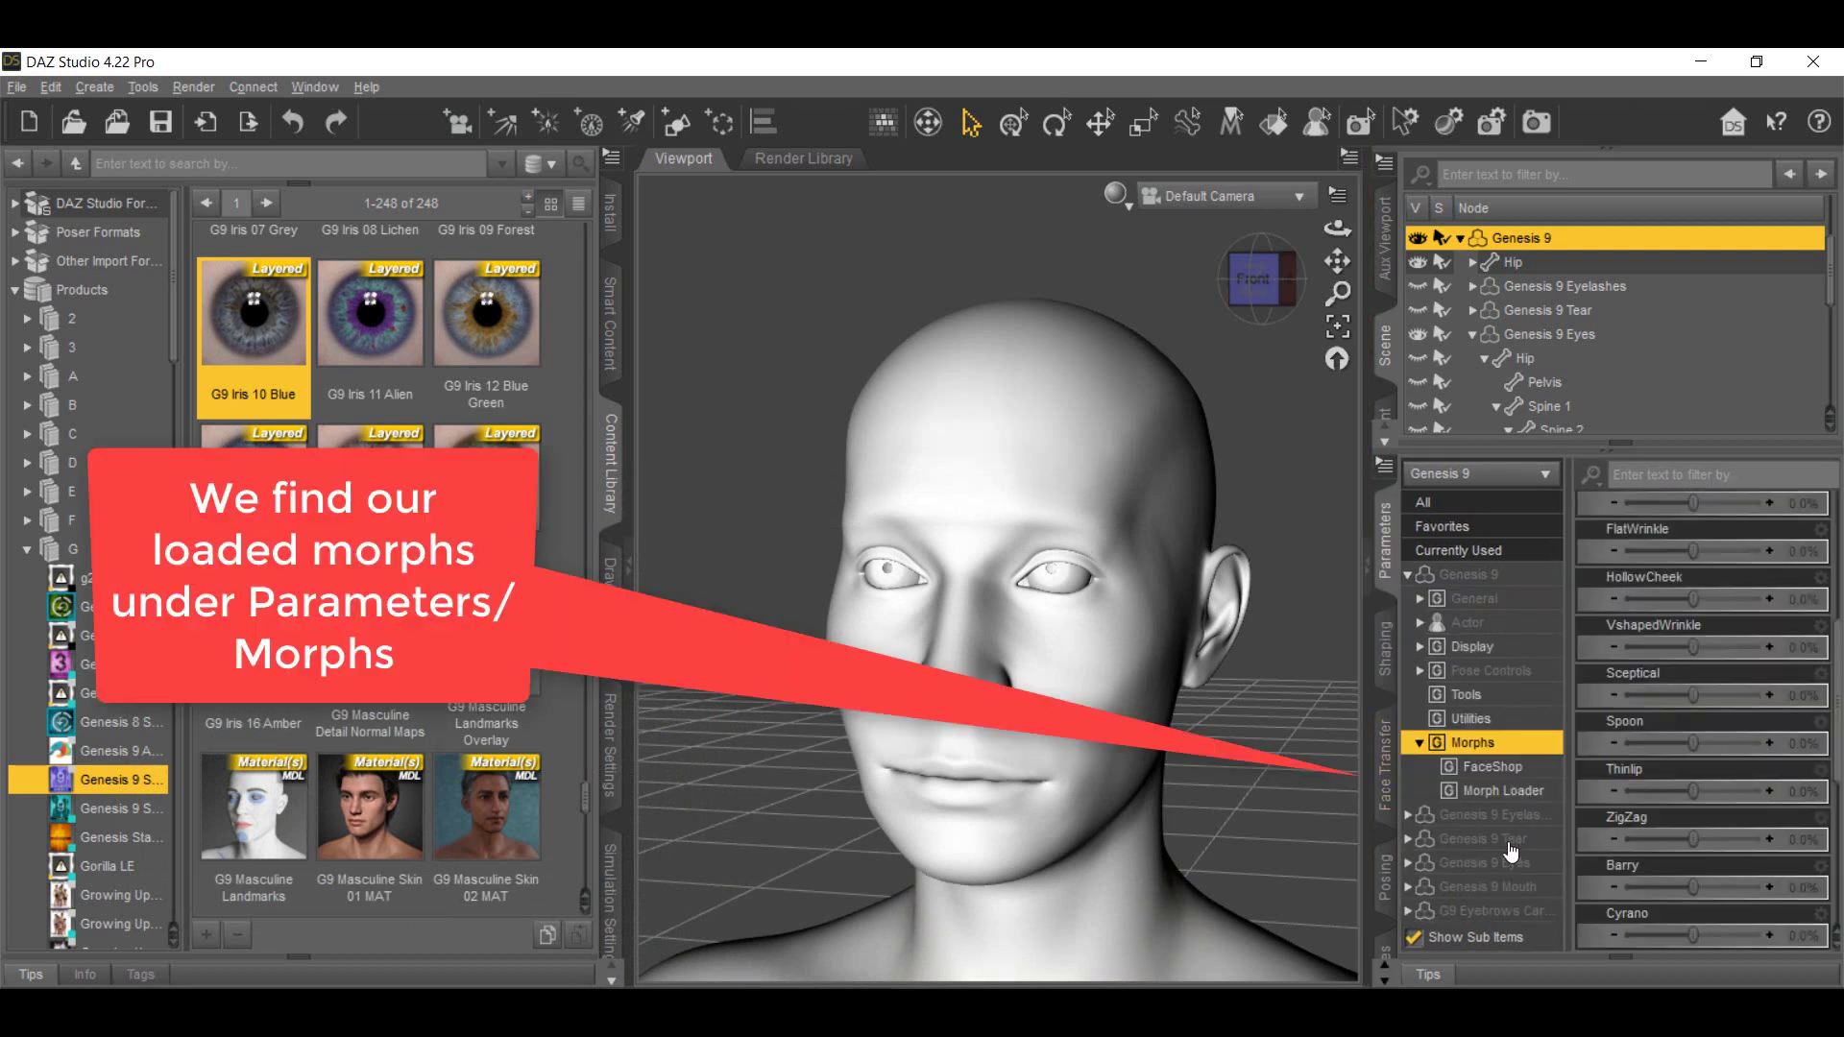
pyautogui.click(1504, 792)
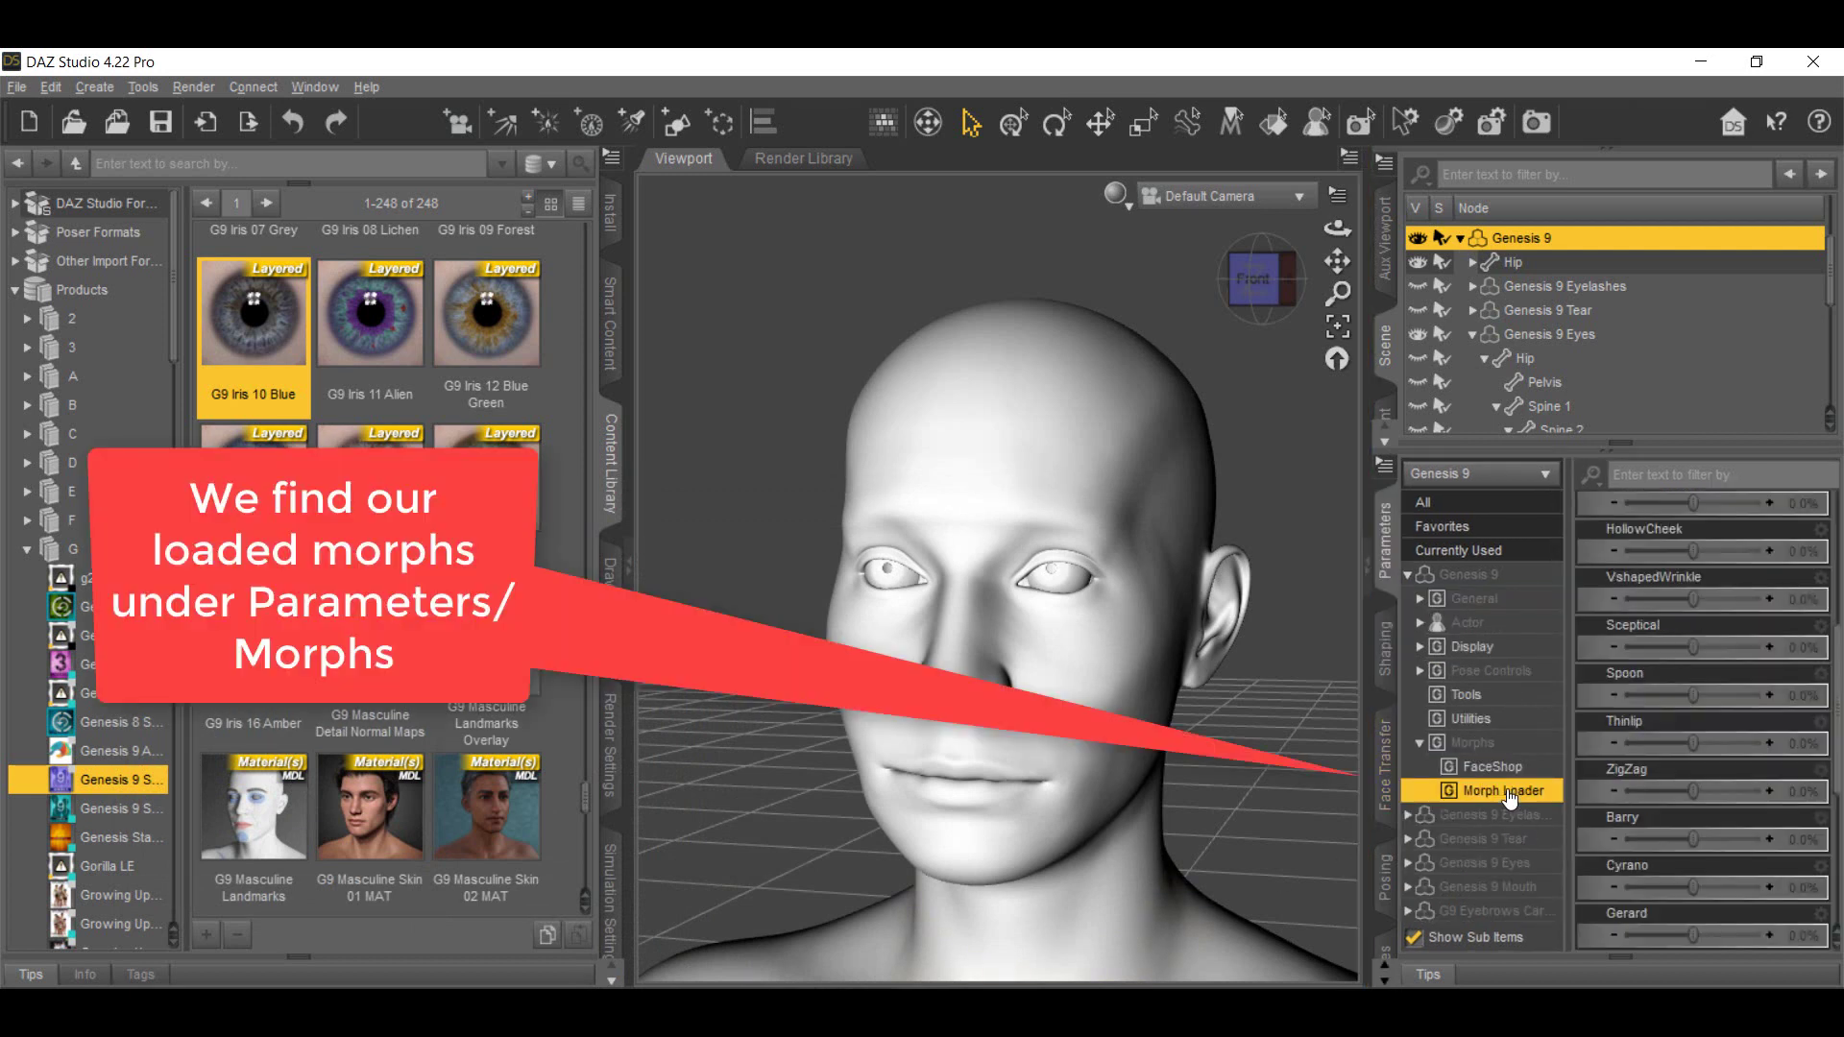
pyautogui.scroll(5, 1765, 798)
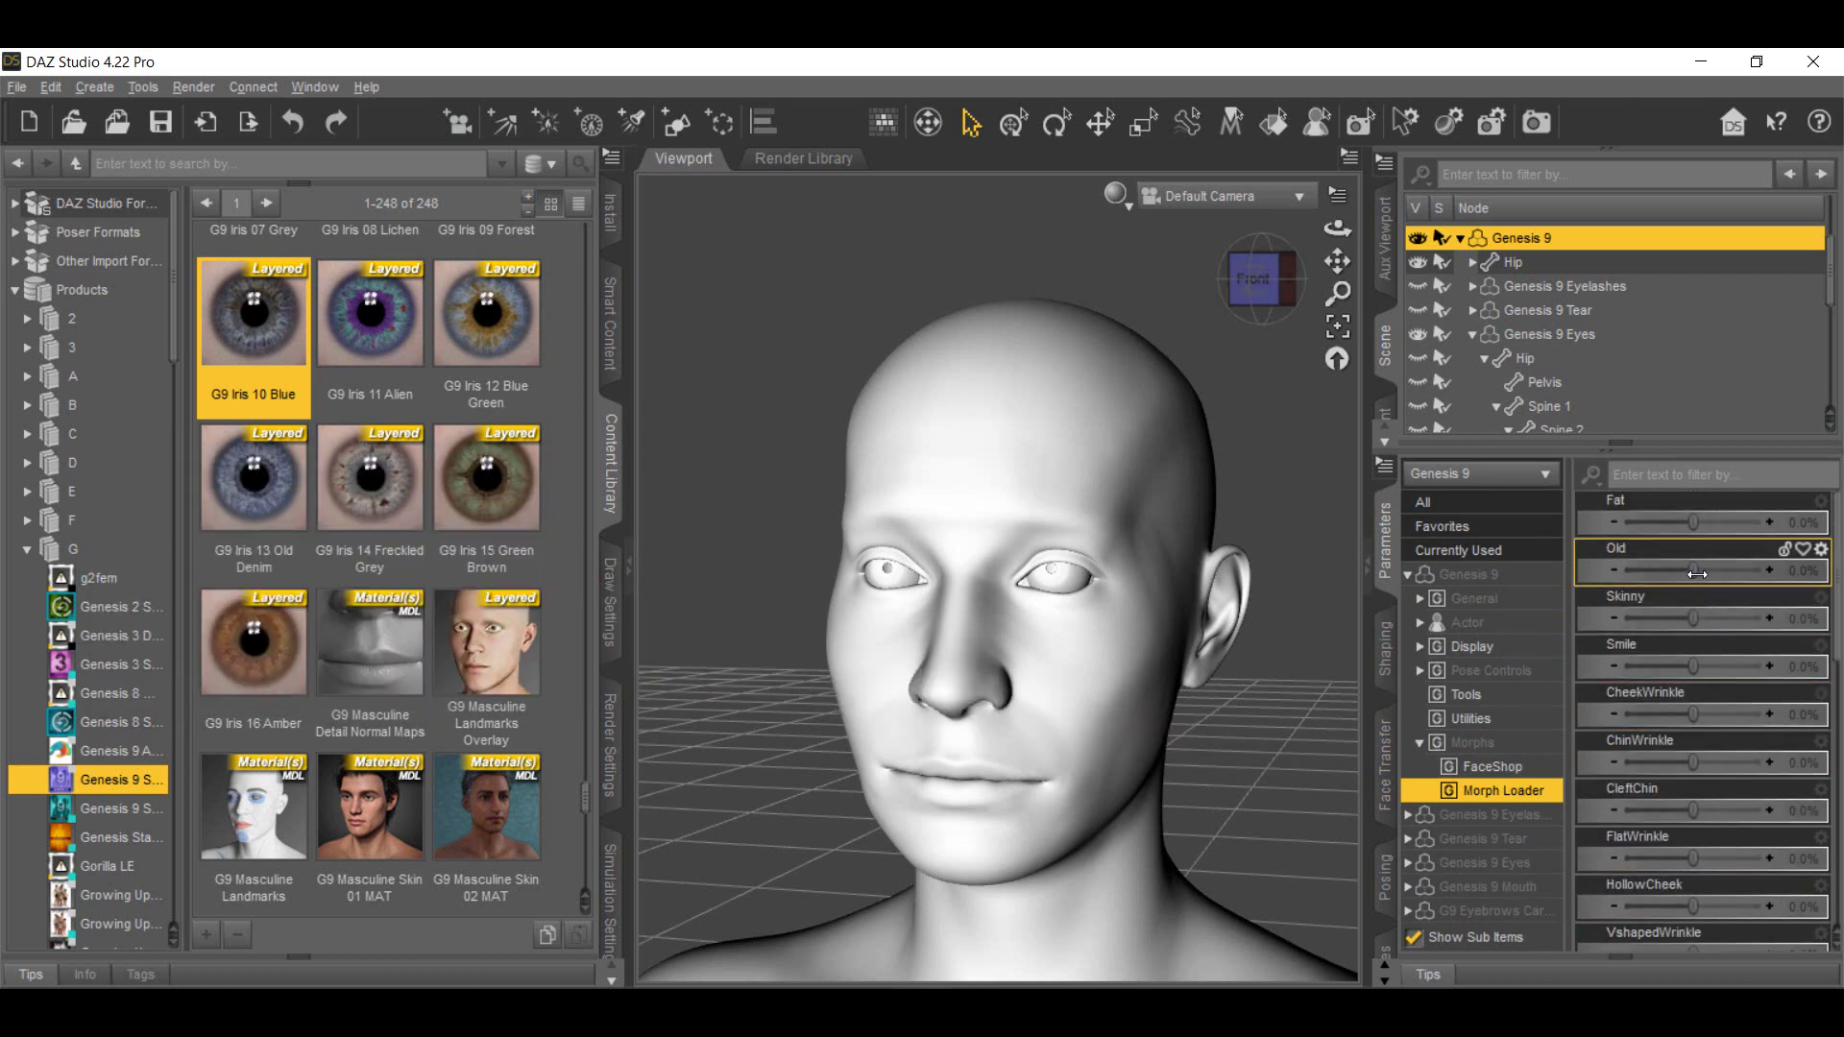
pyautogui.moveTo(1693, 525); pyautogui.dragTo(1726, 571)
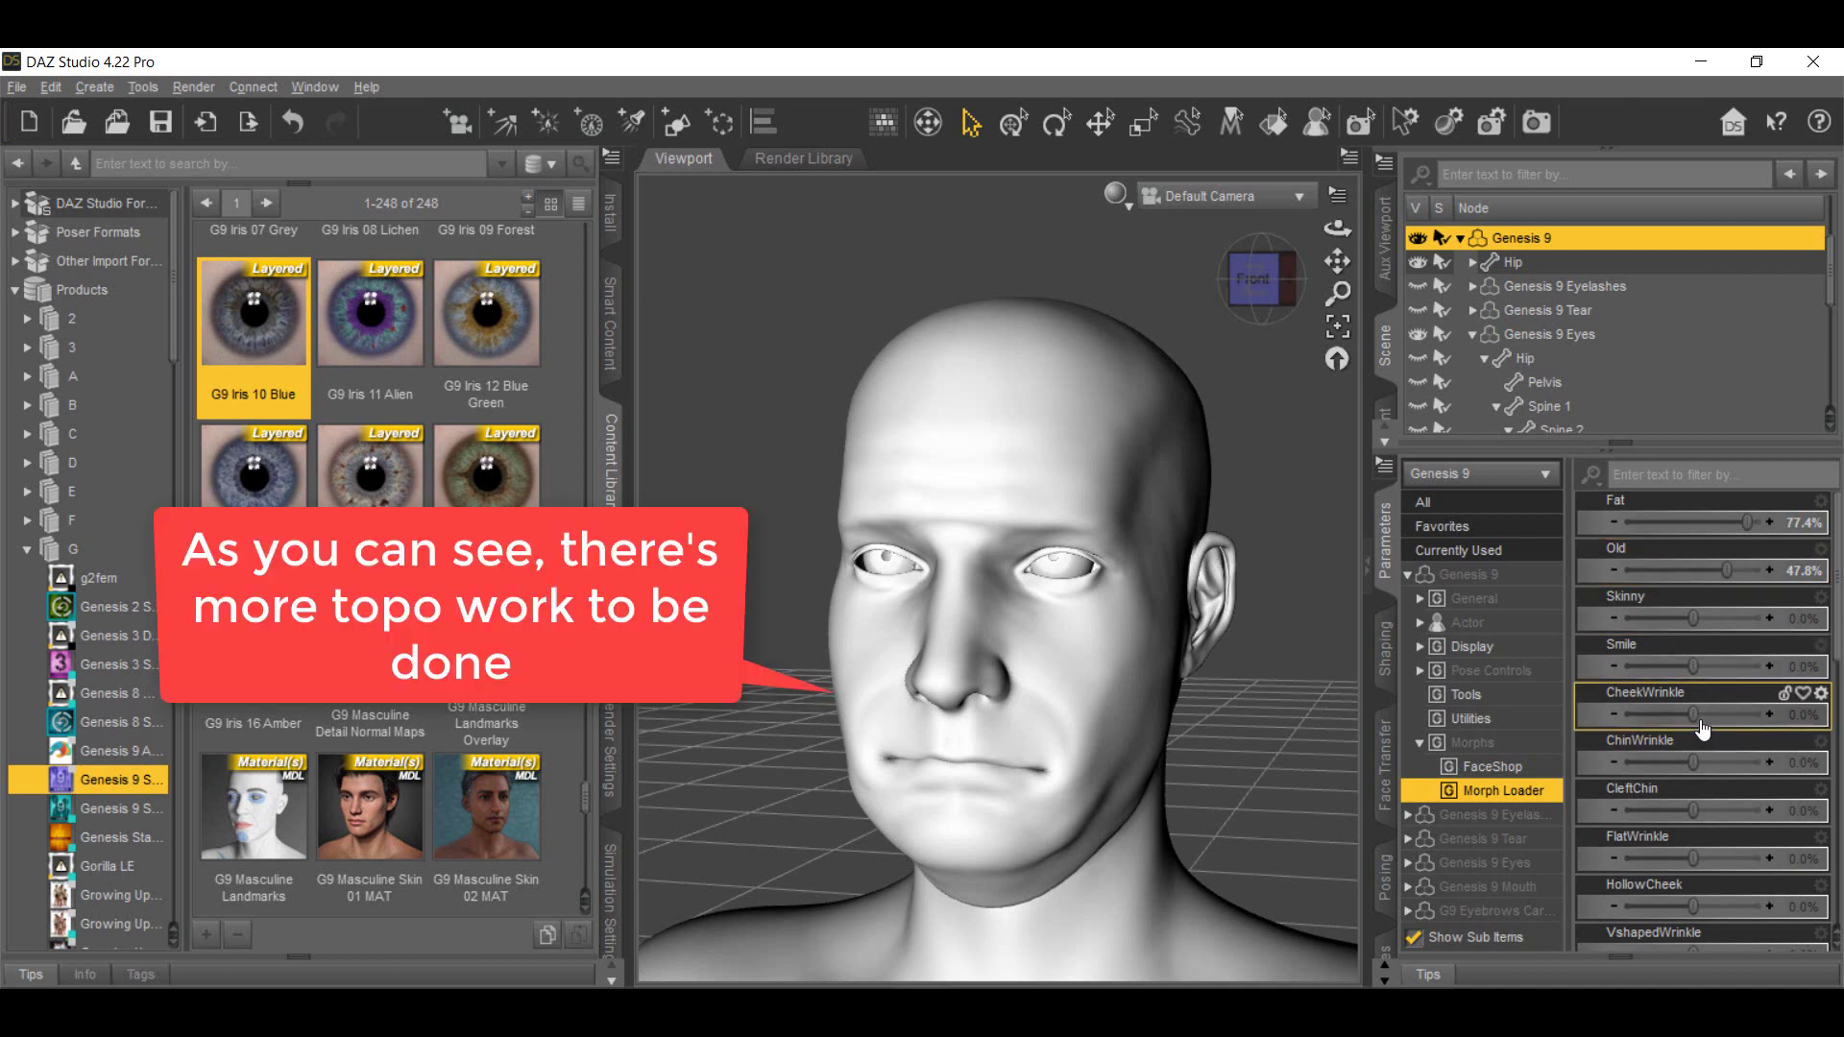
pyautogui.moveTo(1697, 713); pyautogui.dragTo(1733, 713)
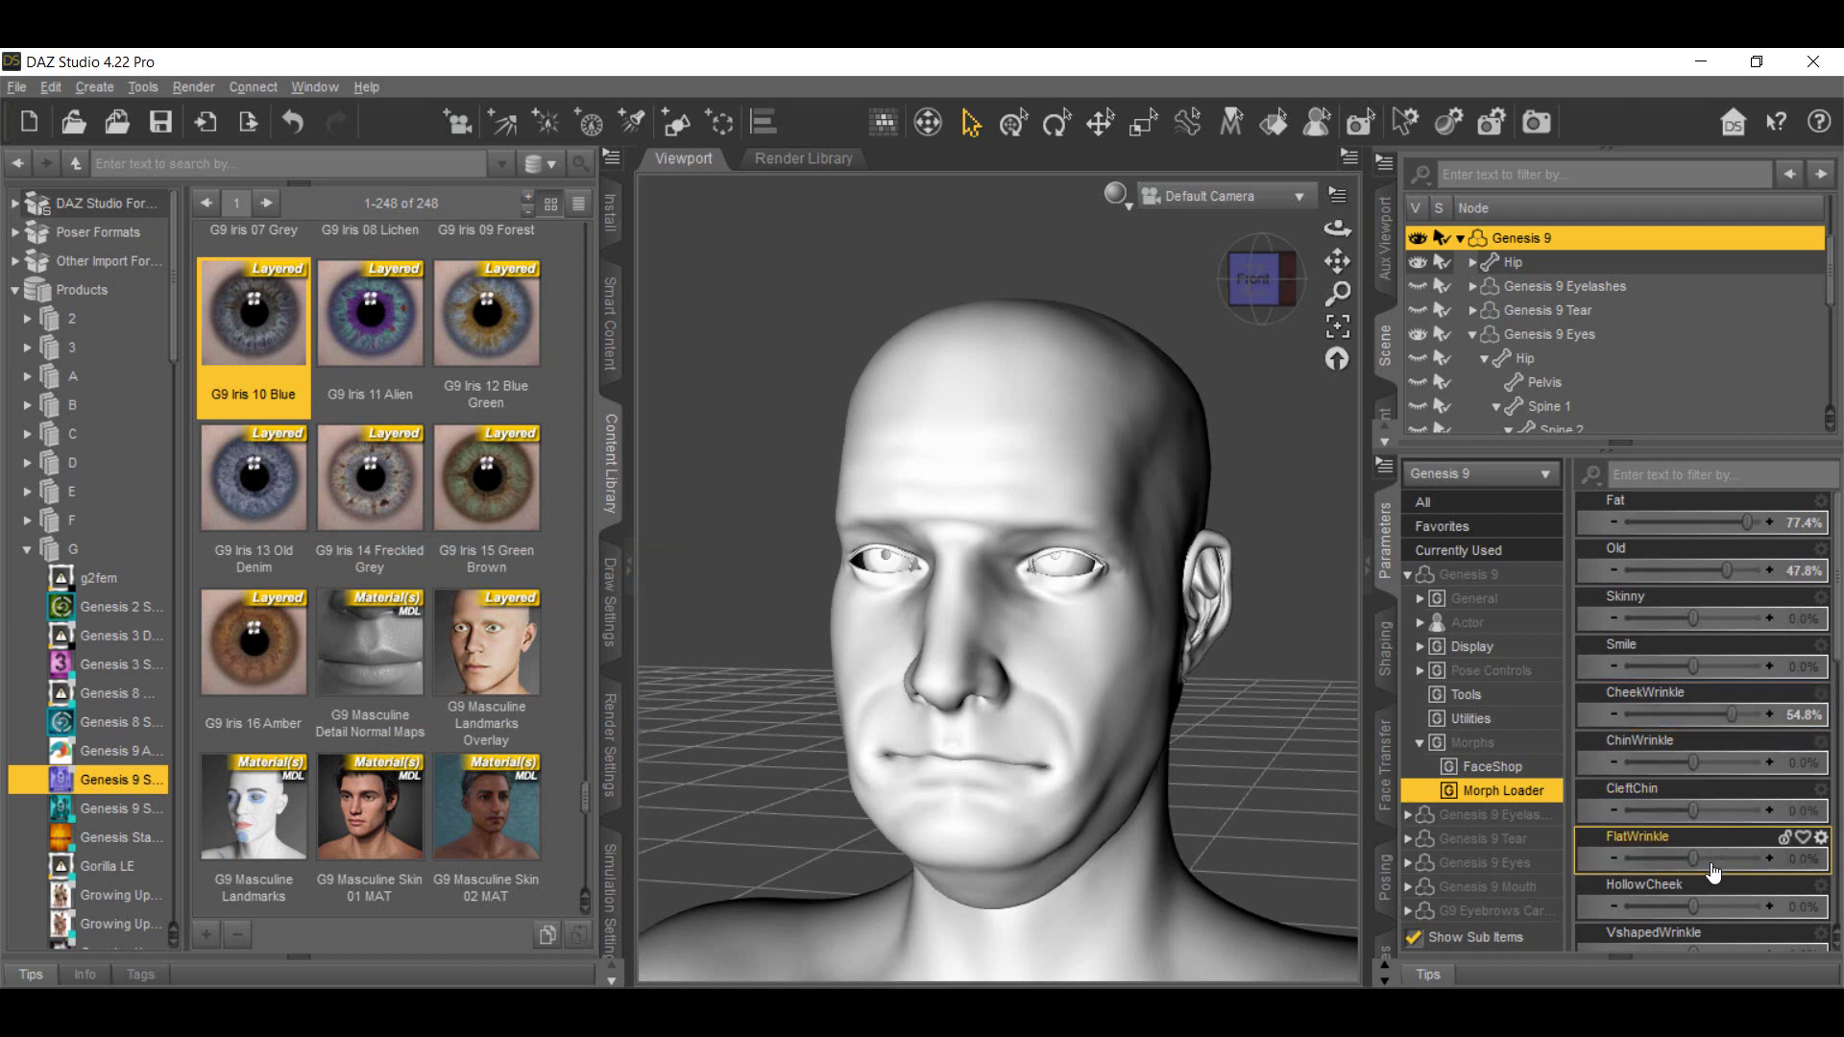
# Set the Sceptical lip morph to 14.8% and the Barry nose morph to 39.1%
pyautogui.scroll(-5, 1683, 903)
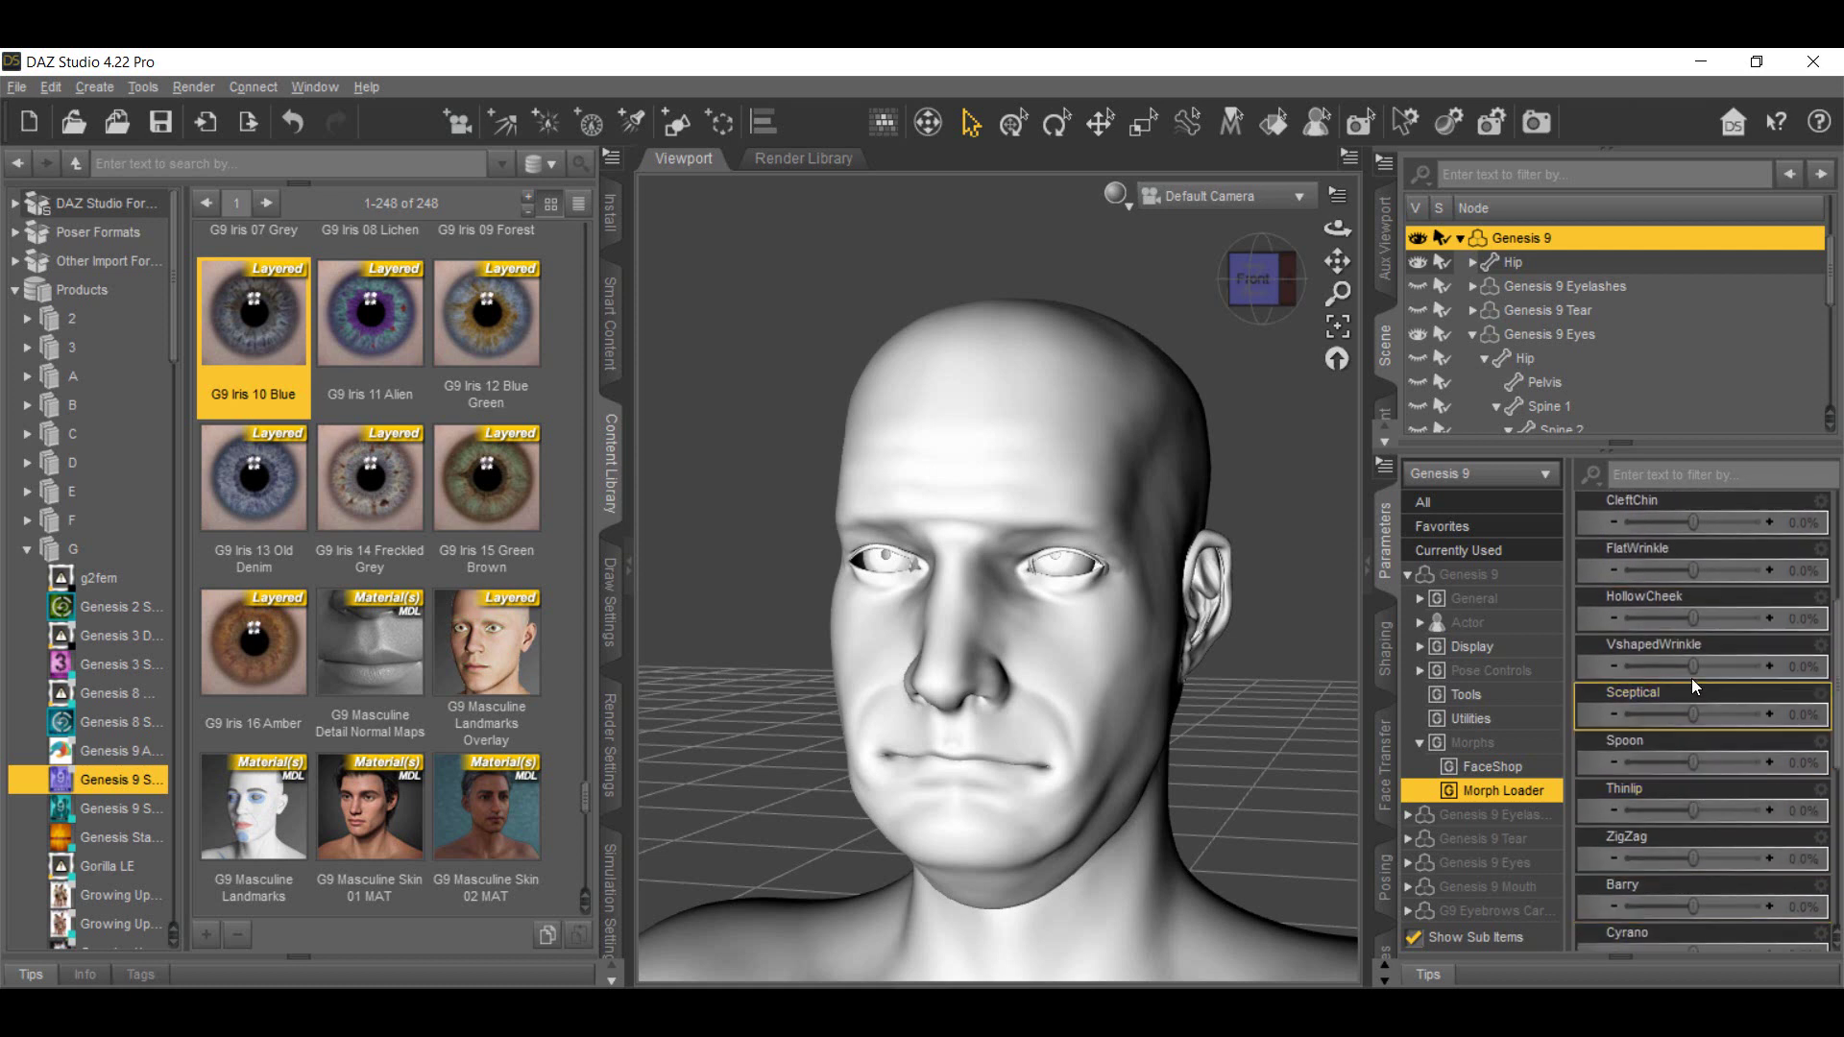
pyautogui.moveTo(1696, 719); pyautogui.dragTo(1705, 717)
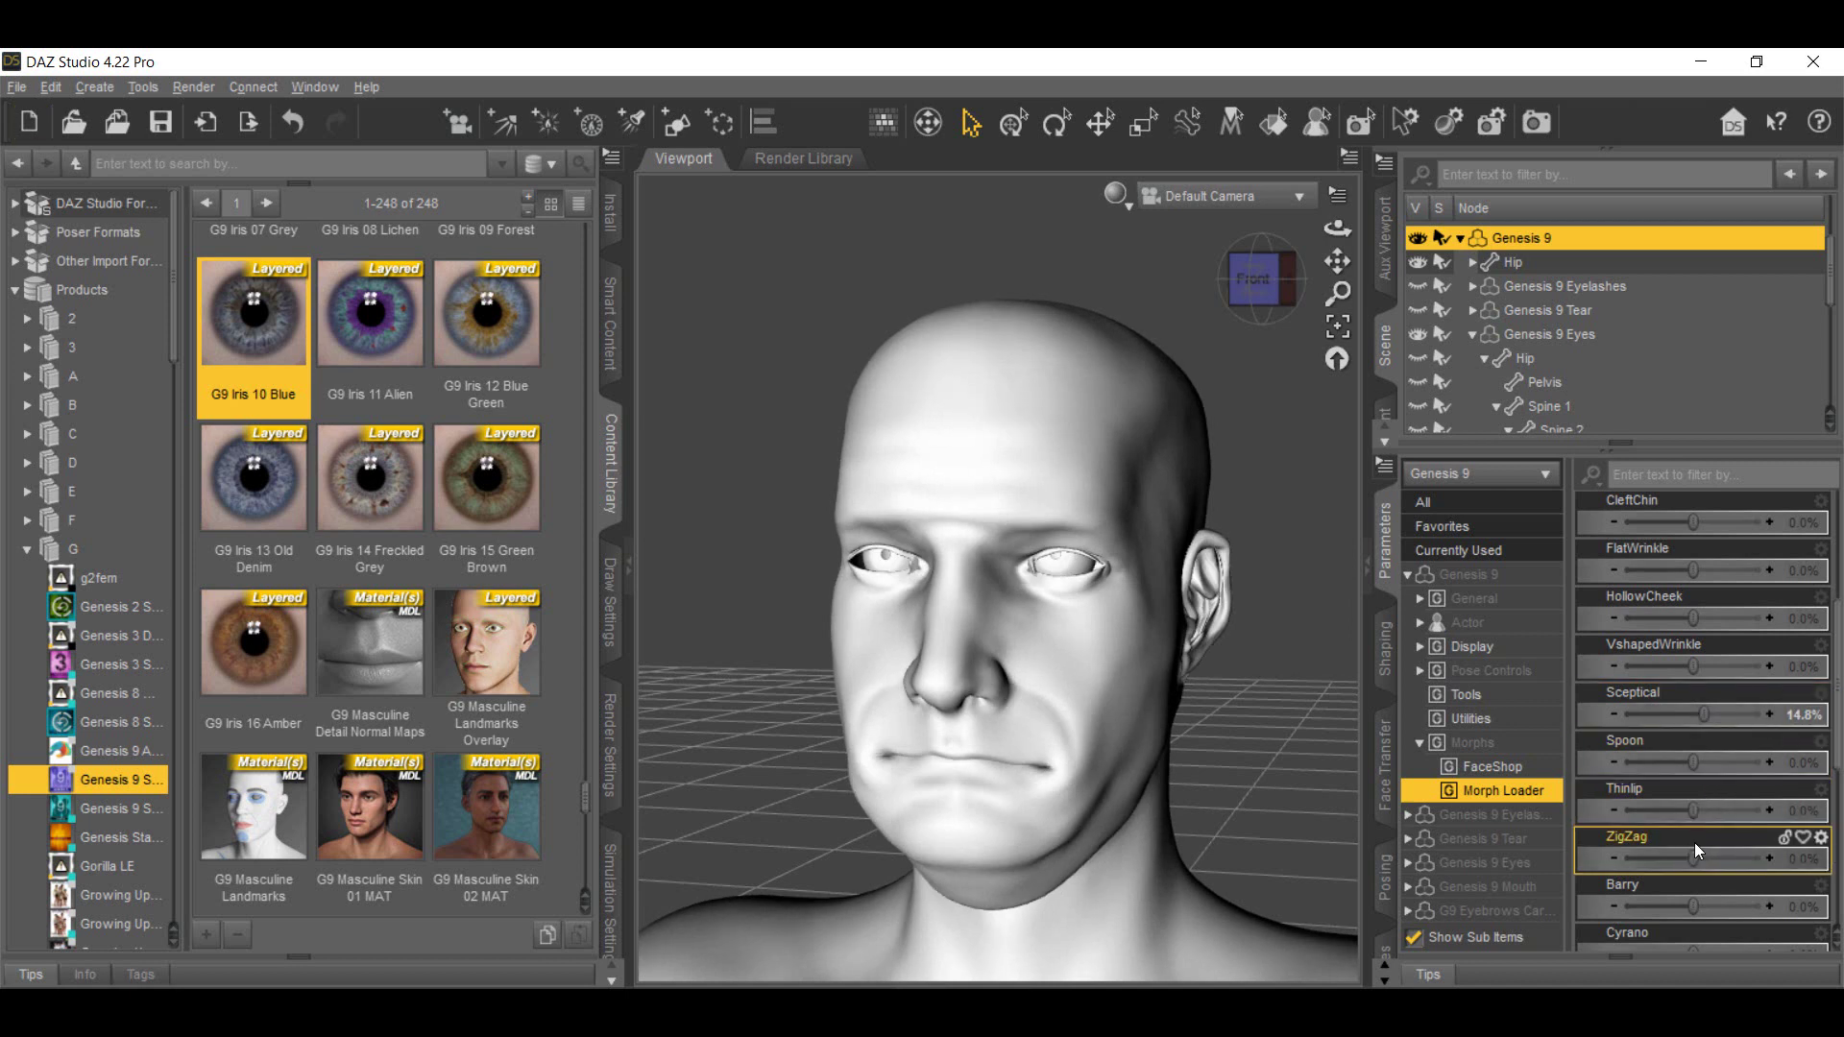
pyautogui.scroll(-3, 1694, 843)
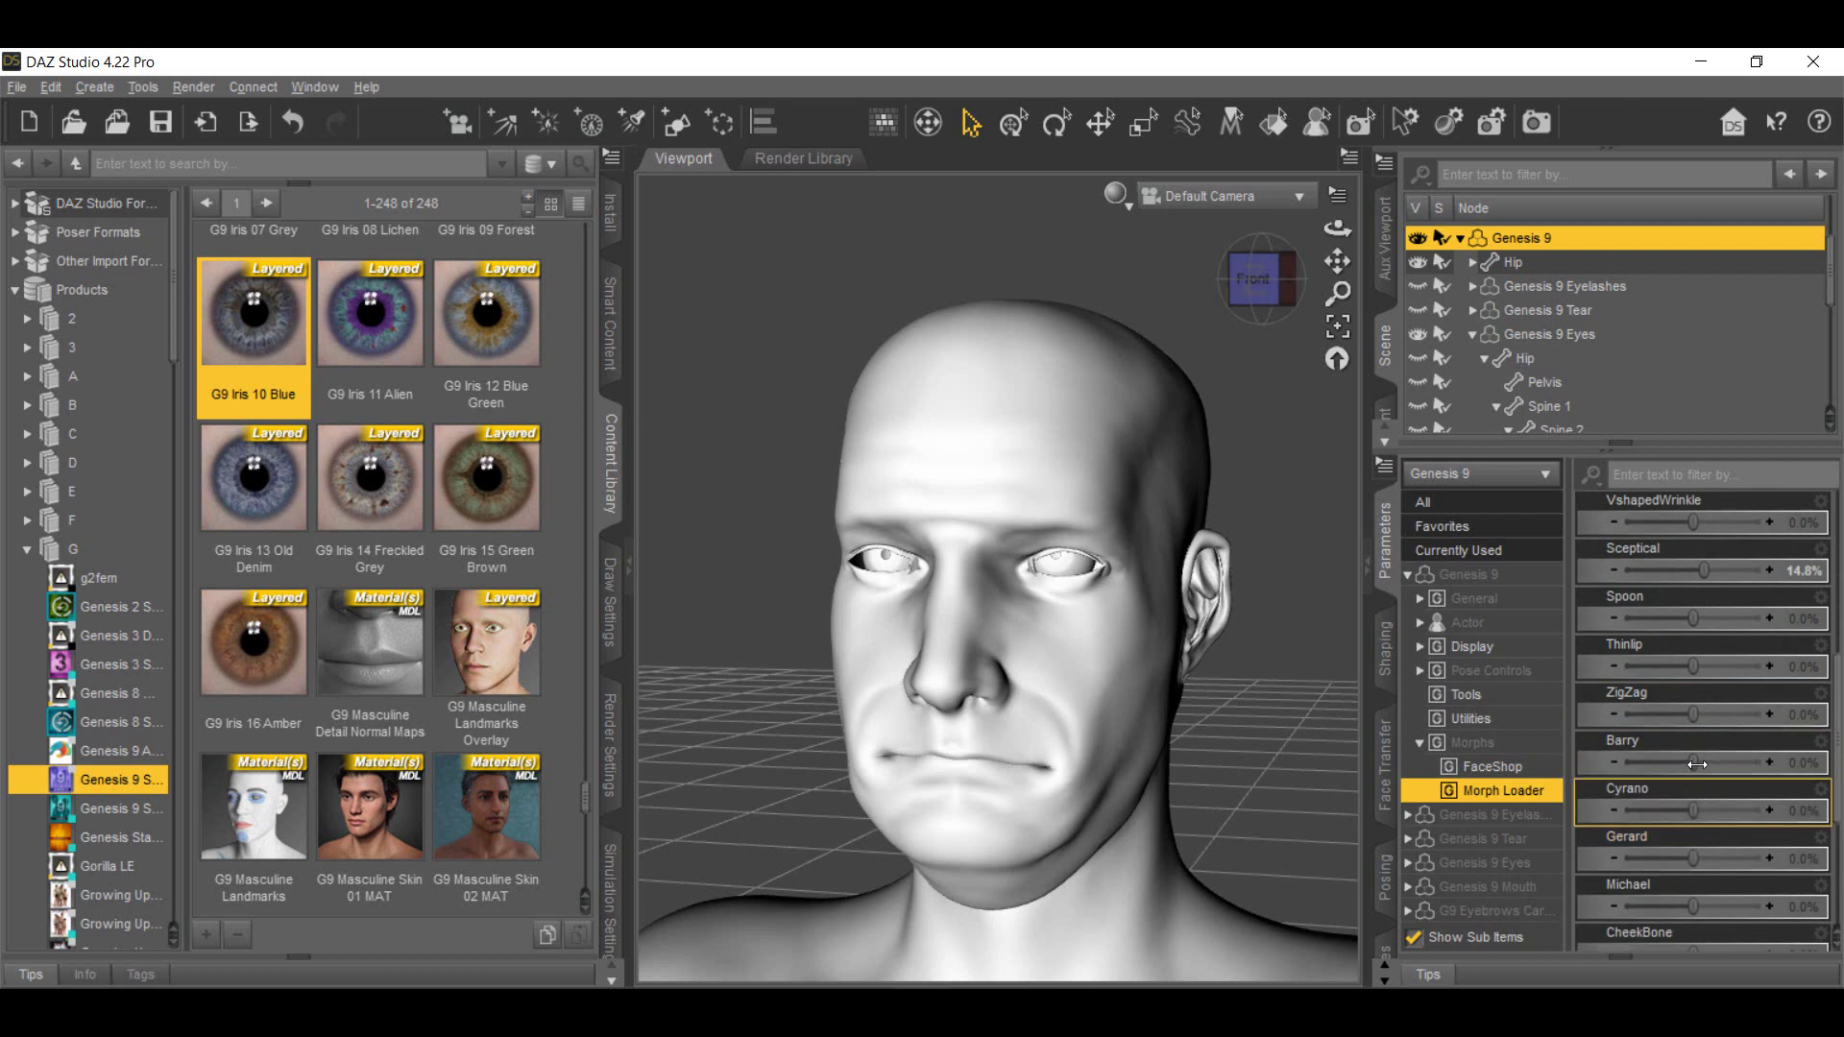
pyautogui.moveTo(1697, 766); pyautogui.dragTo(1720, 762)
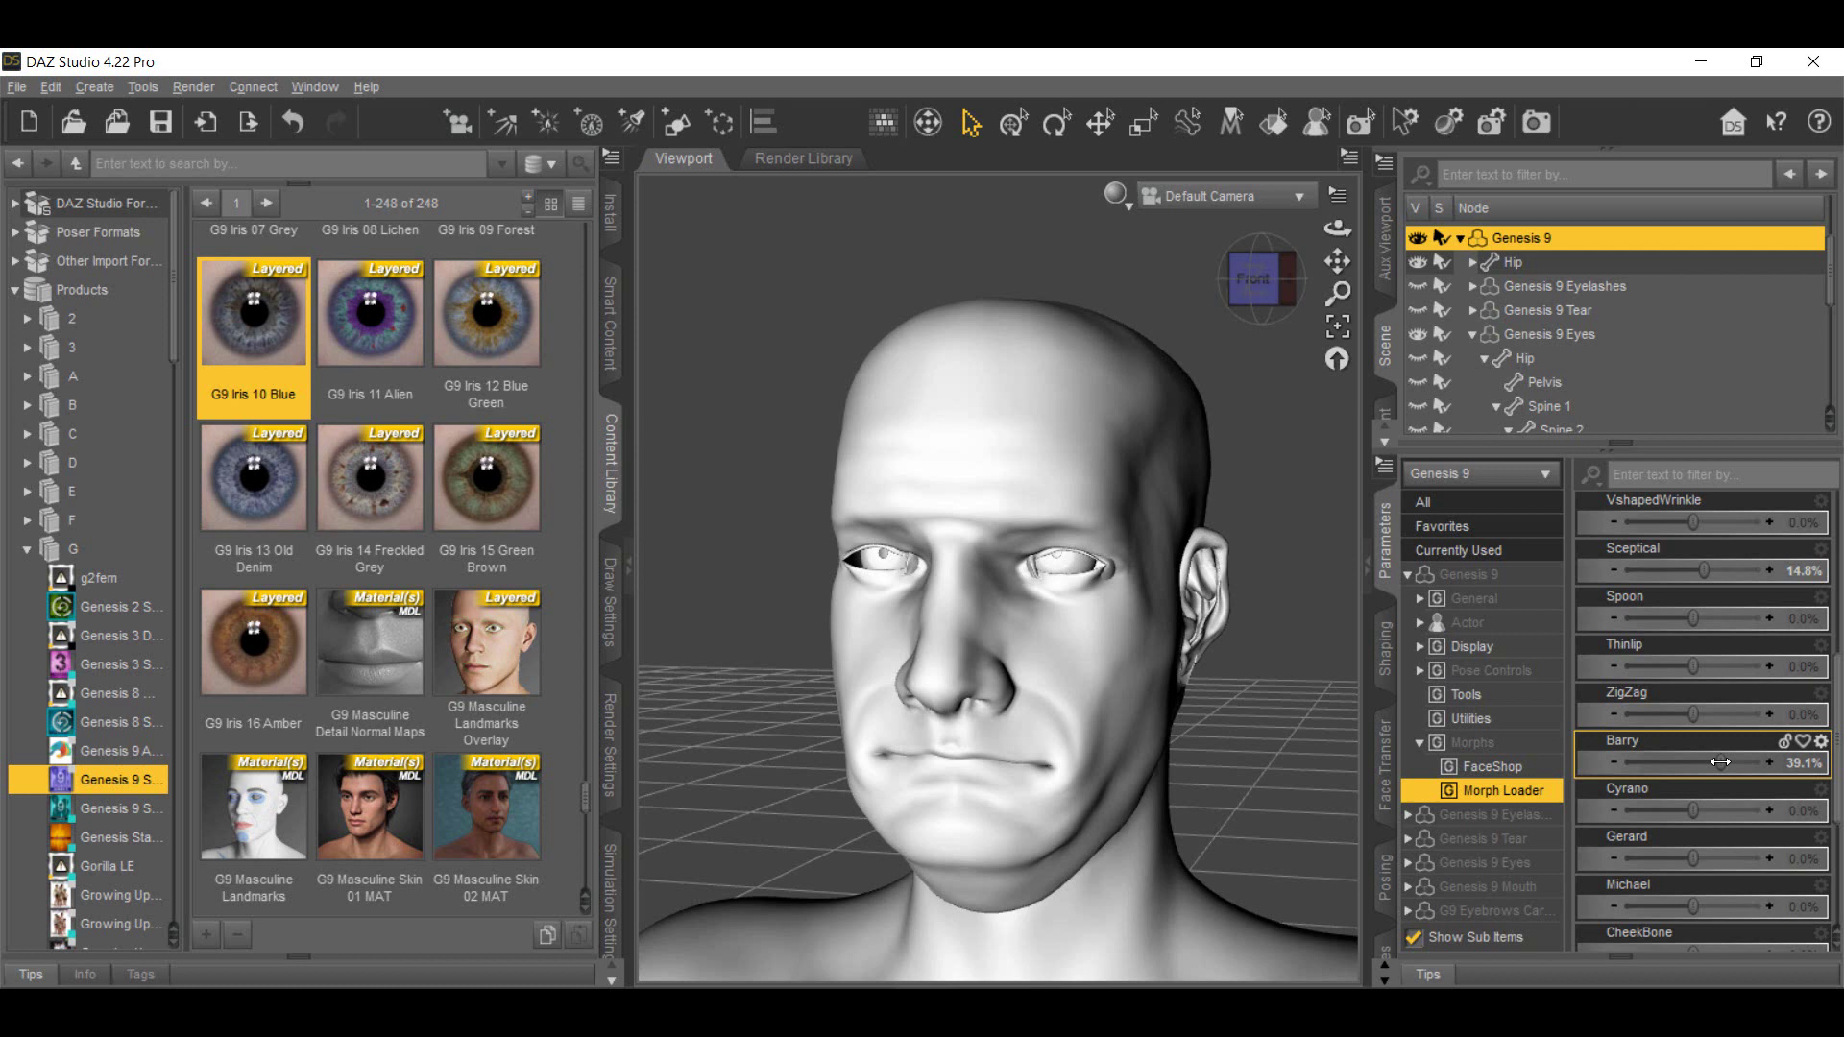
# Switch the viewport's display style to Texture Shaded to show the head with its photo texture
pyautogui.click(1114, 194)
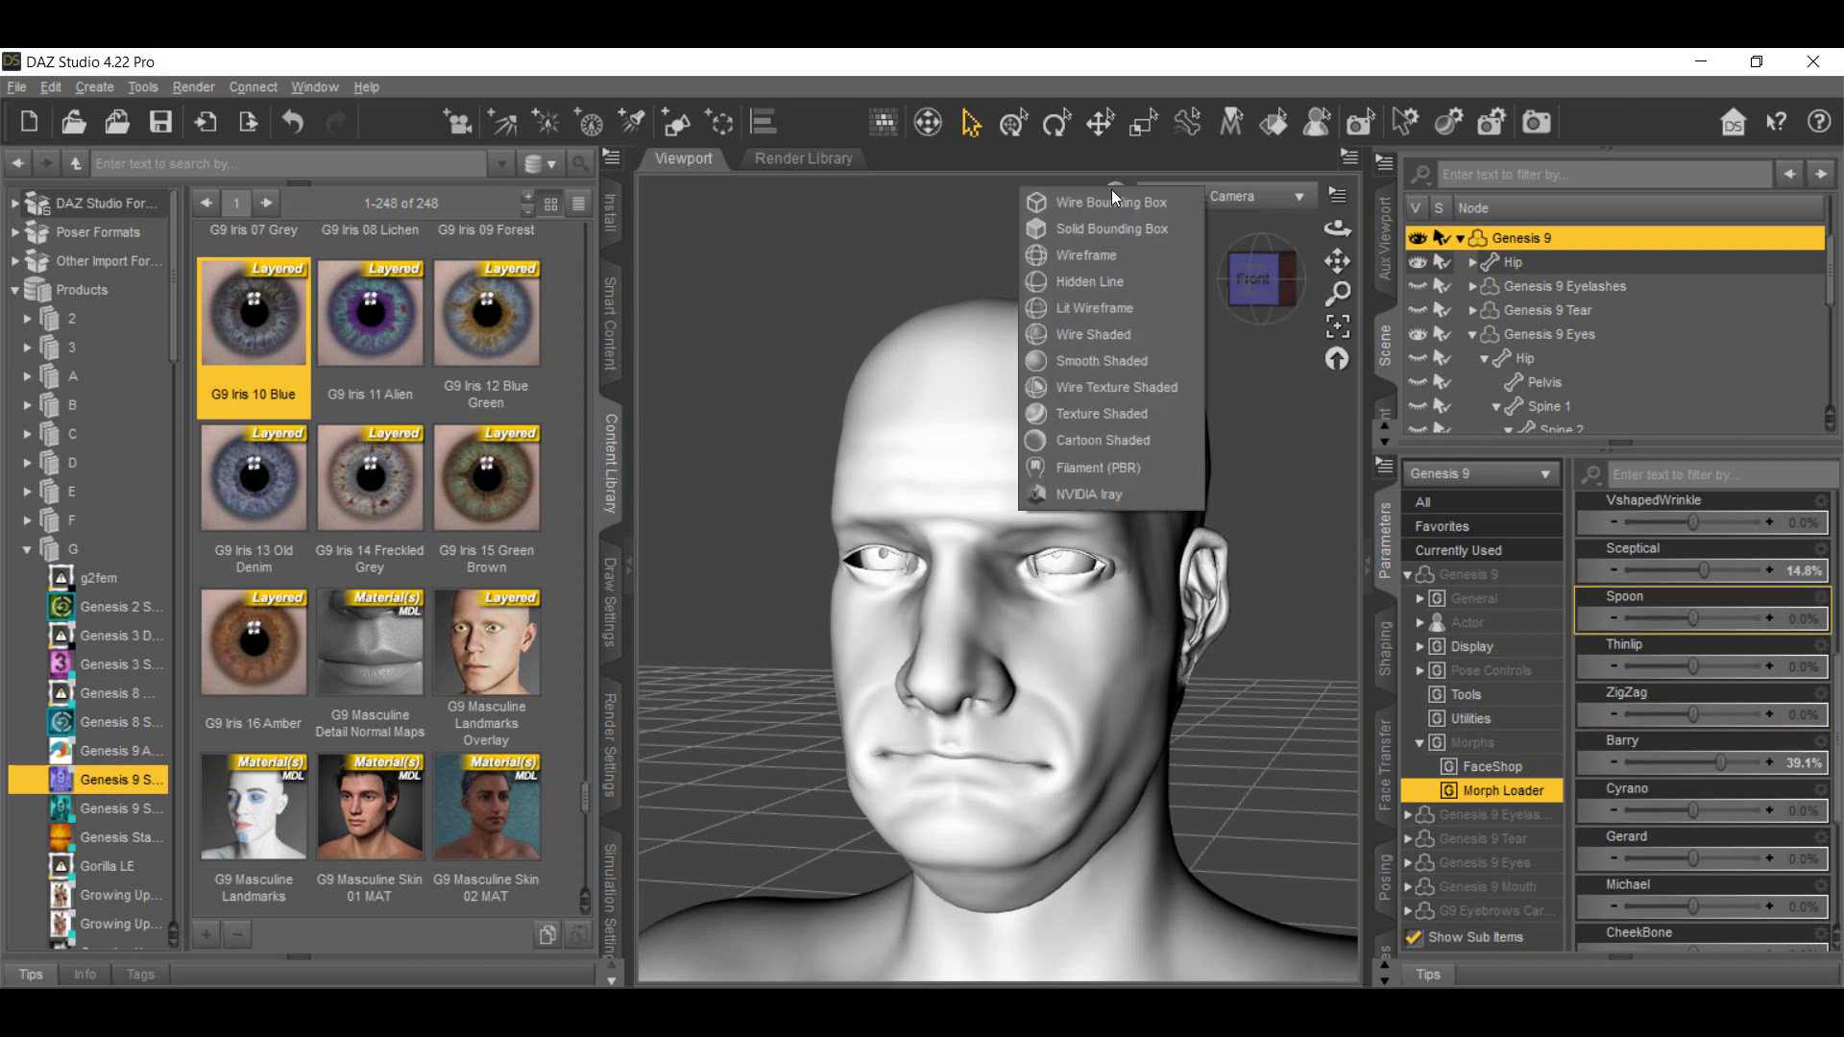
pyautogui.click(1092, 411)
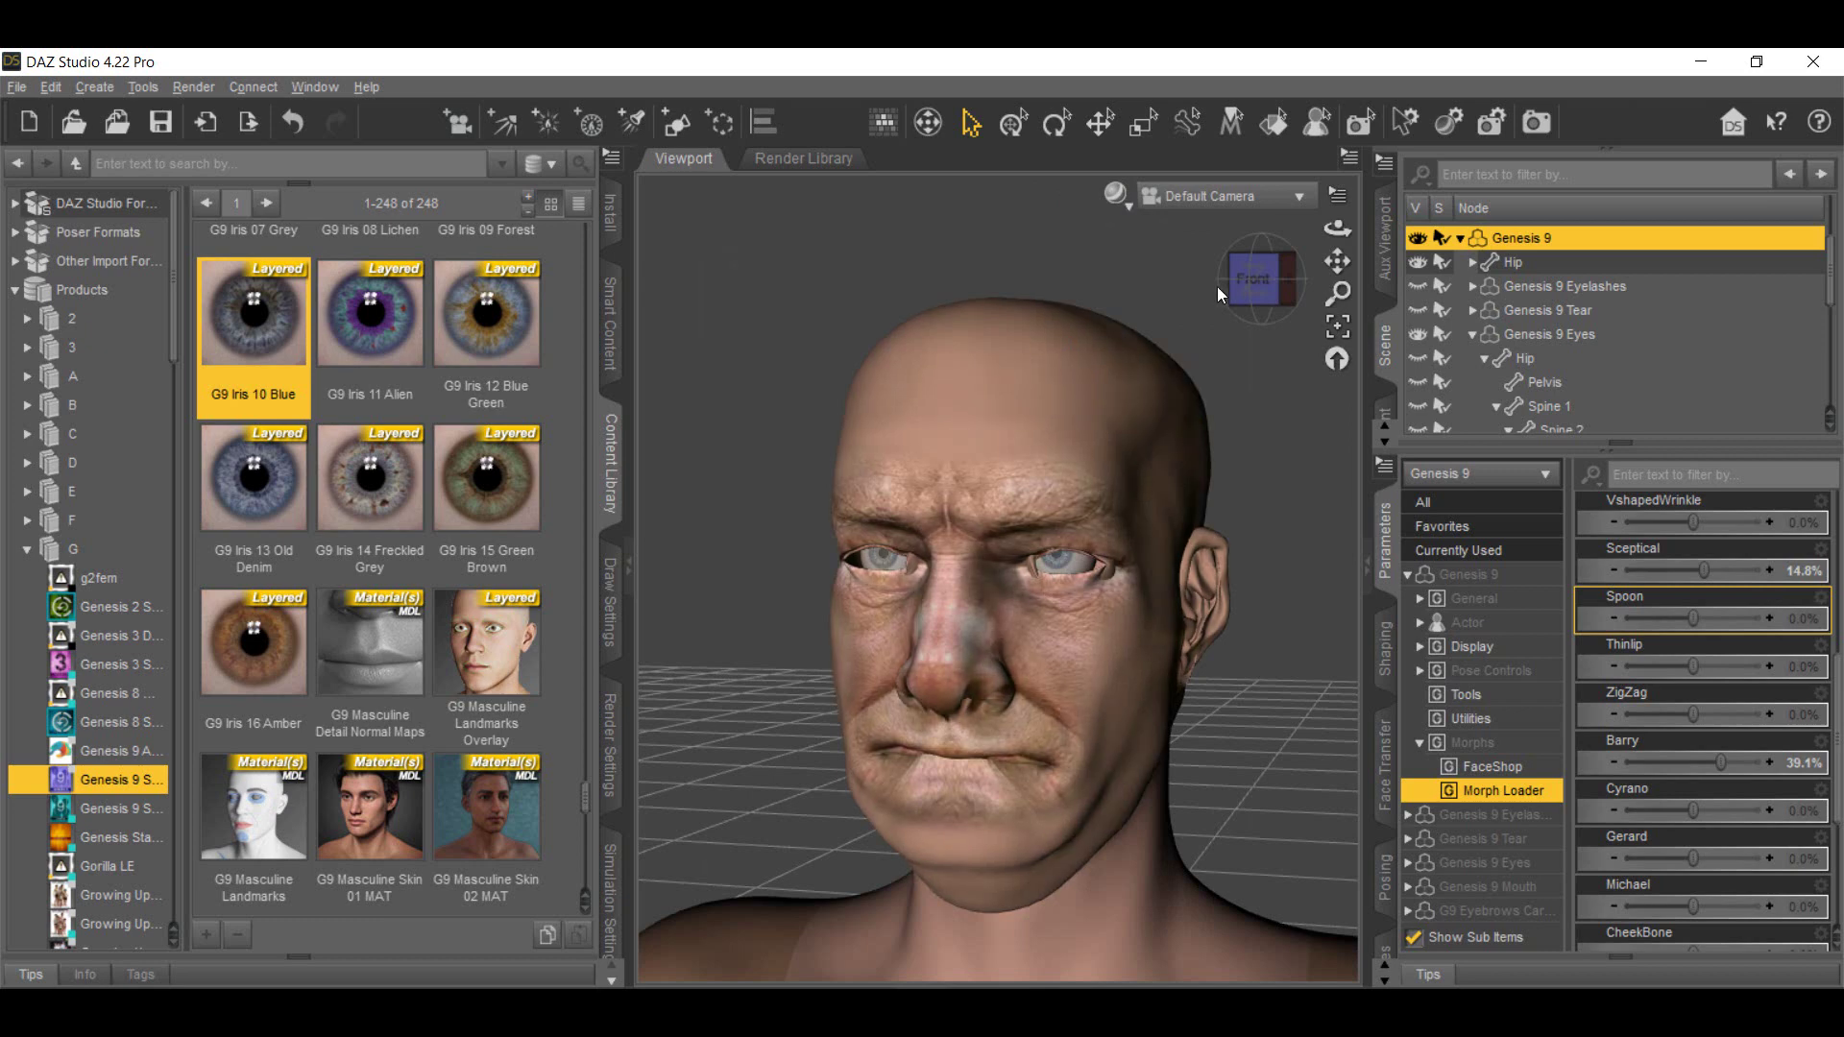
pyautogui.moveTo(1340, 233)
pyautogui.mouseDown()
pyautogui.moveTo(1285, 236)
pyautogui.moveTo(1318, 235)
pyautogui.mouseUp()
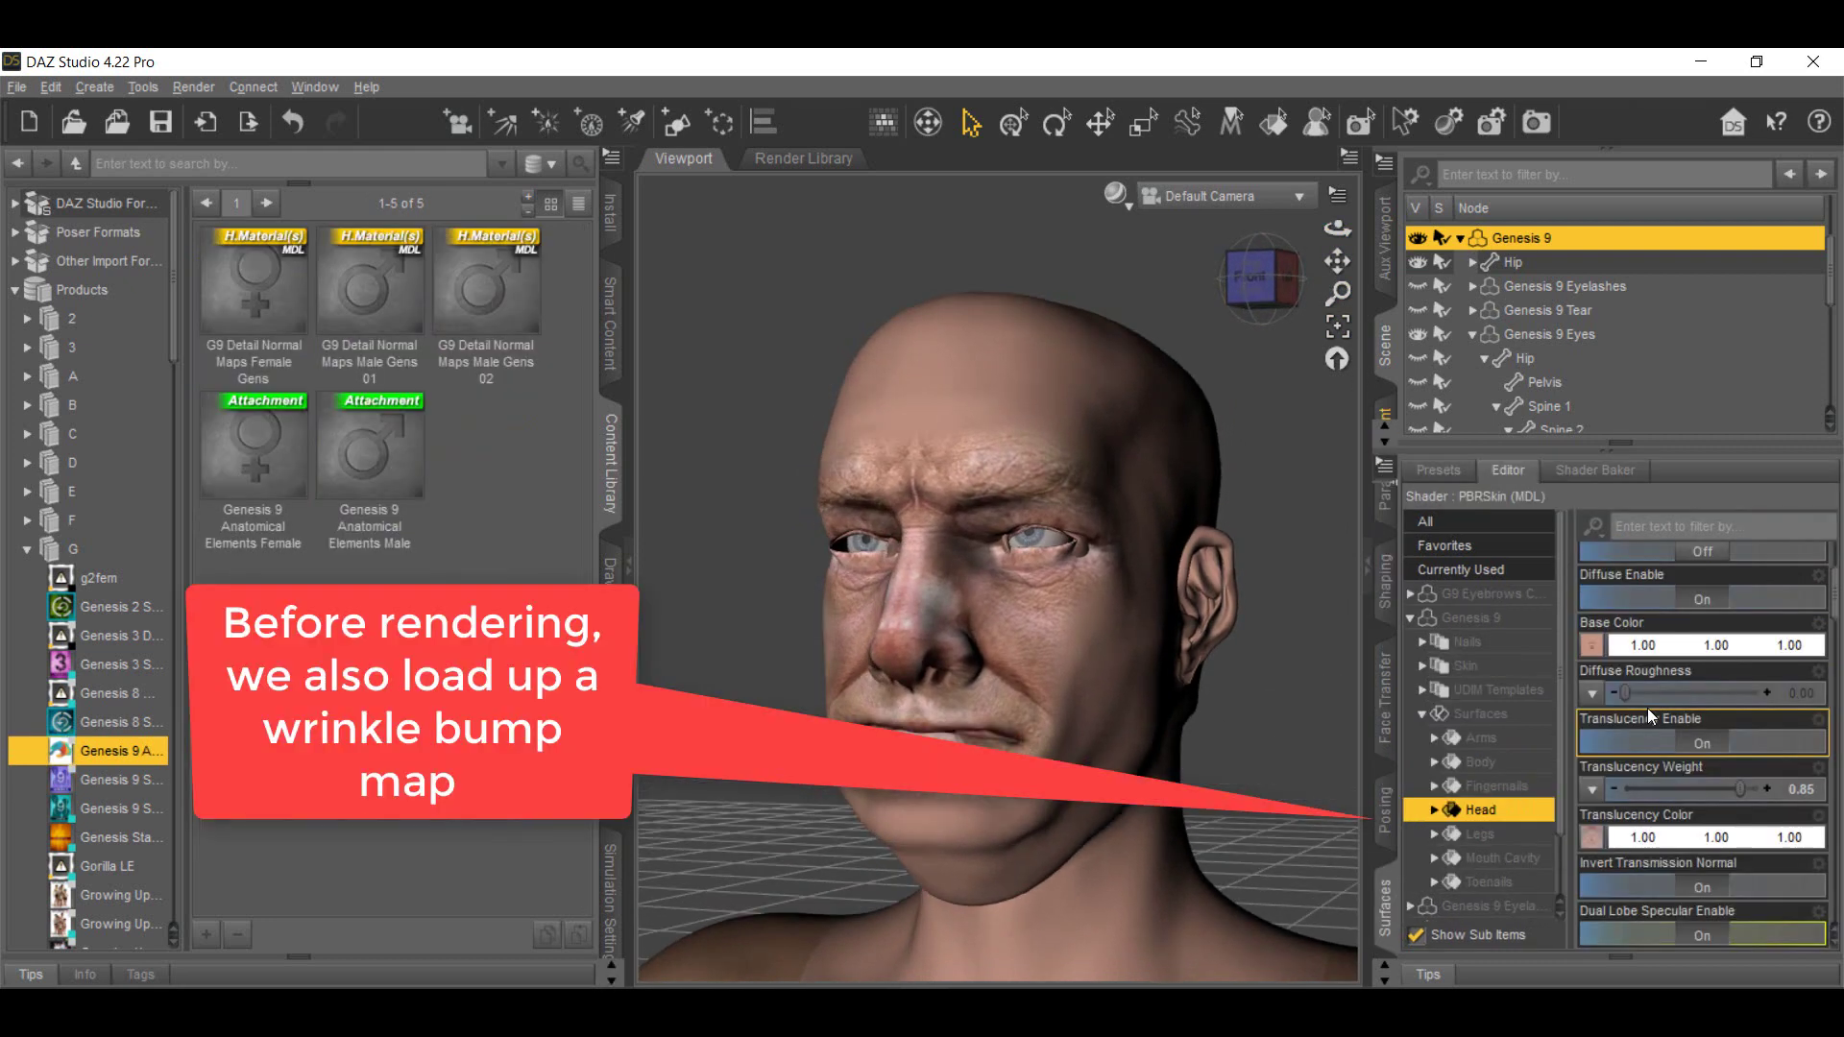
# Load the old3 image from the Genesis 9 Man Basics folder as the Head surface's Base Bump map
pyautogui.scroll(-5, 1646, 707)
pyautogui.scroll(-1, 1646, 707)
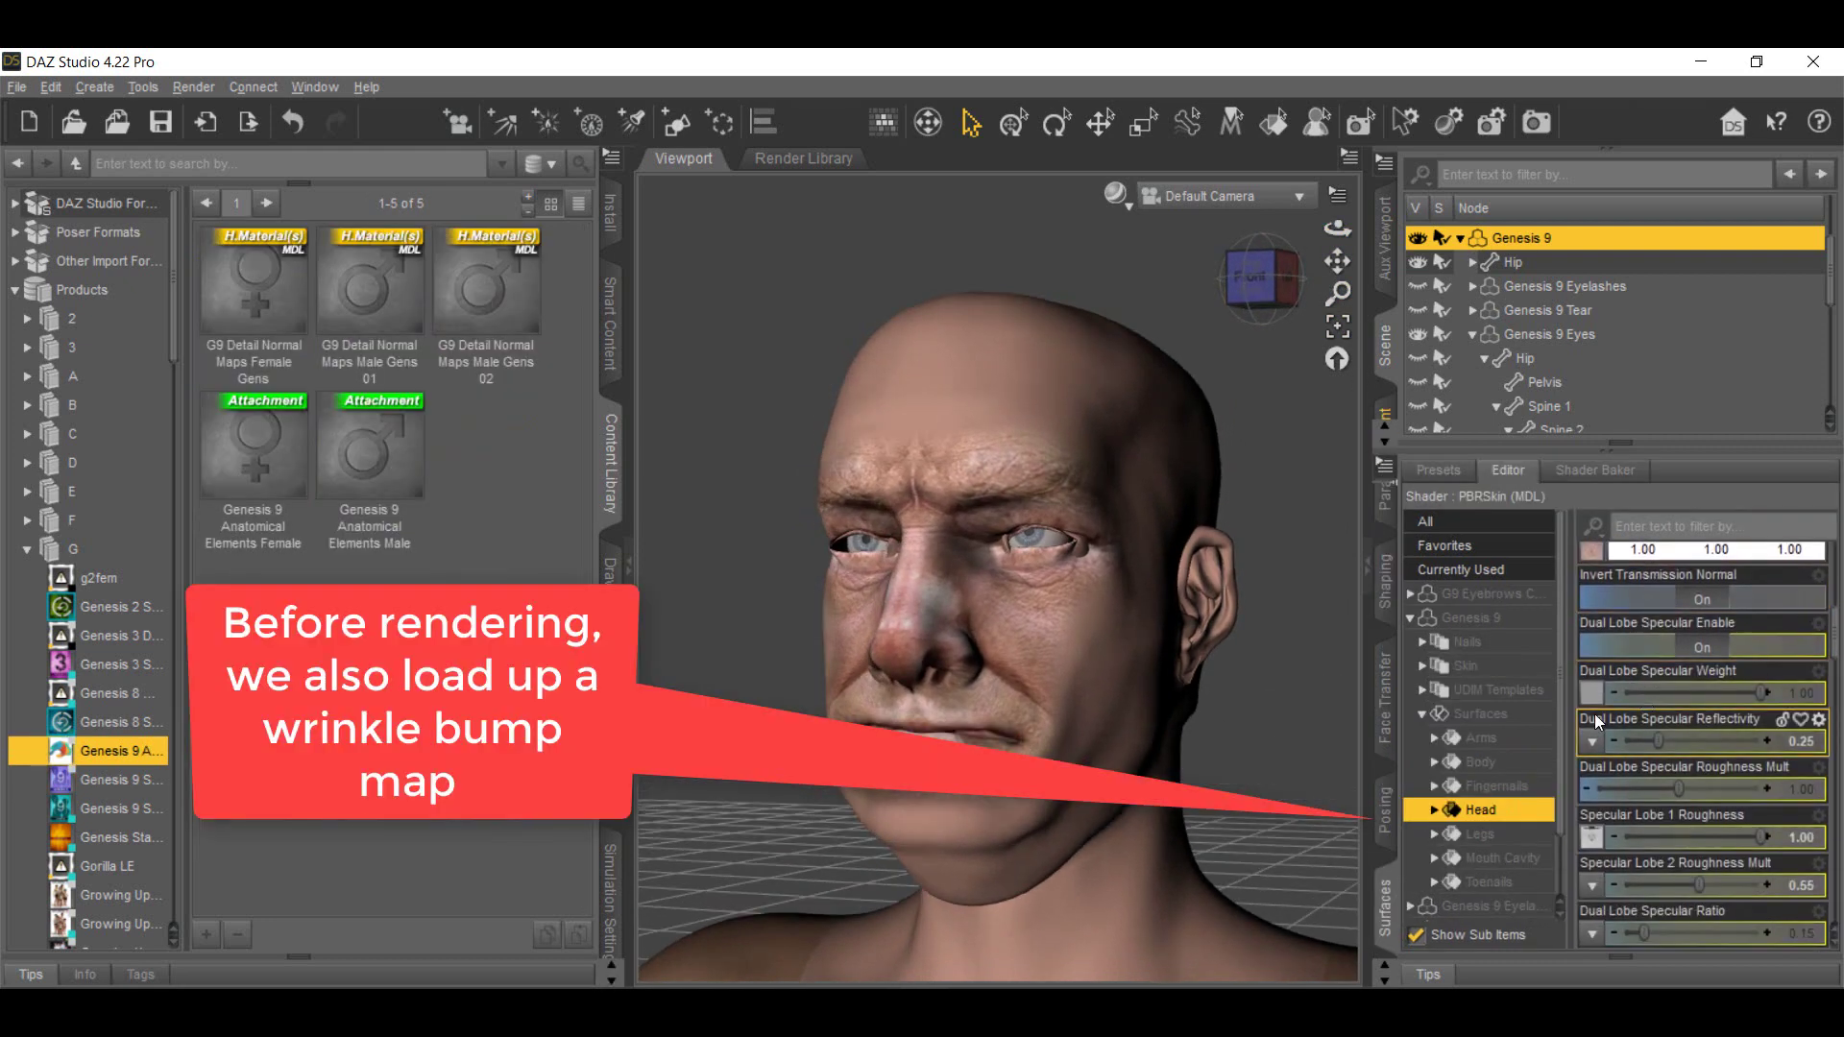
pyautogui.scroll(-6, 1595, 719)
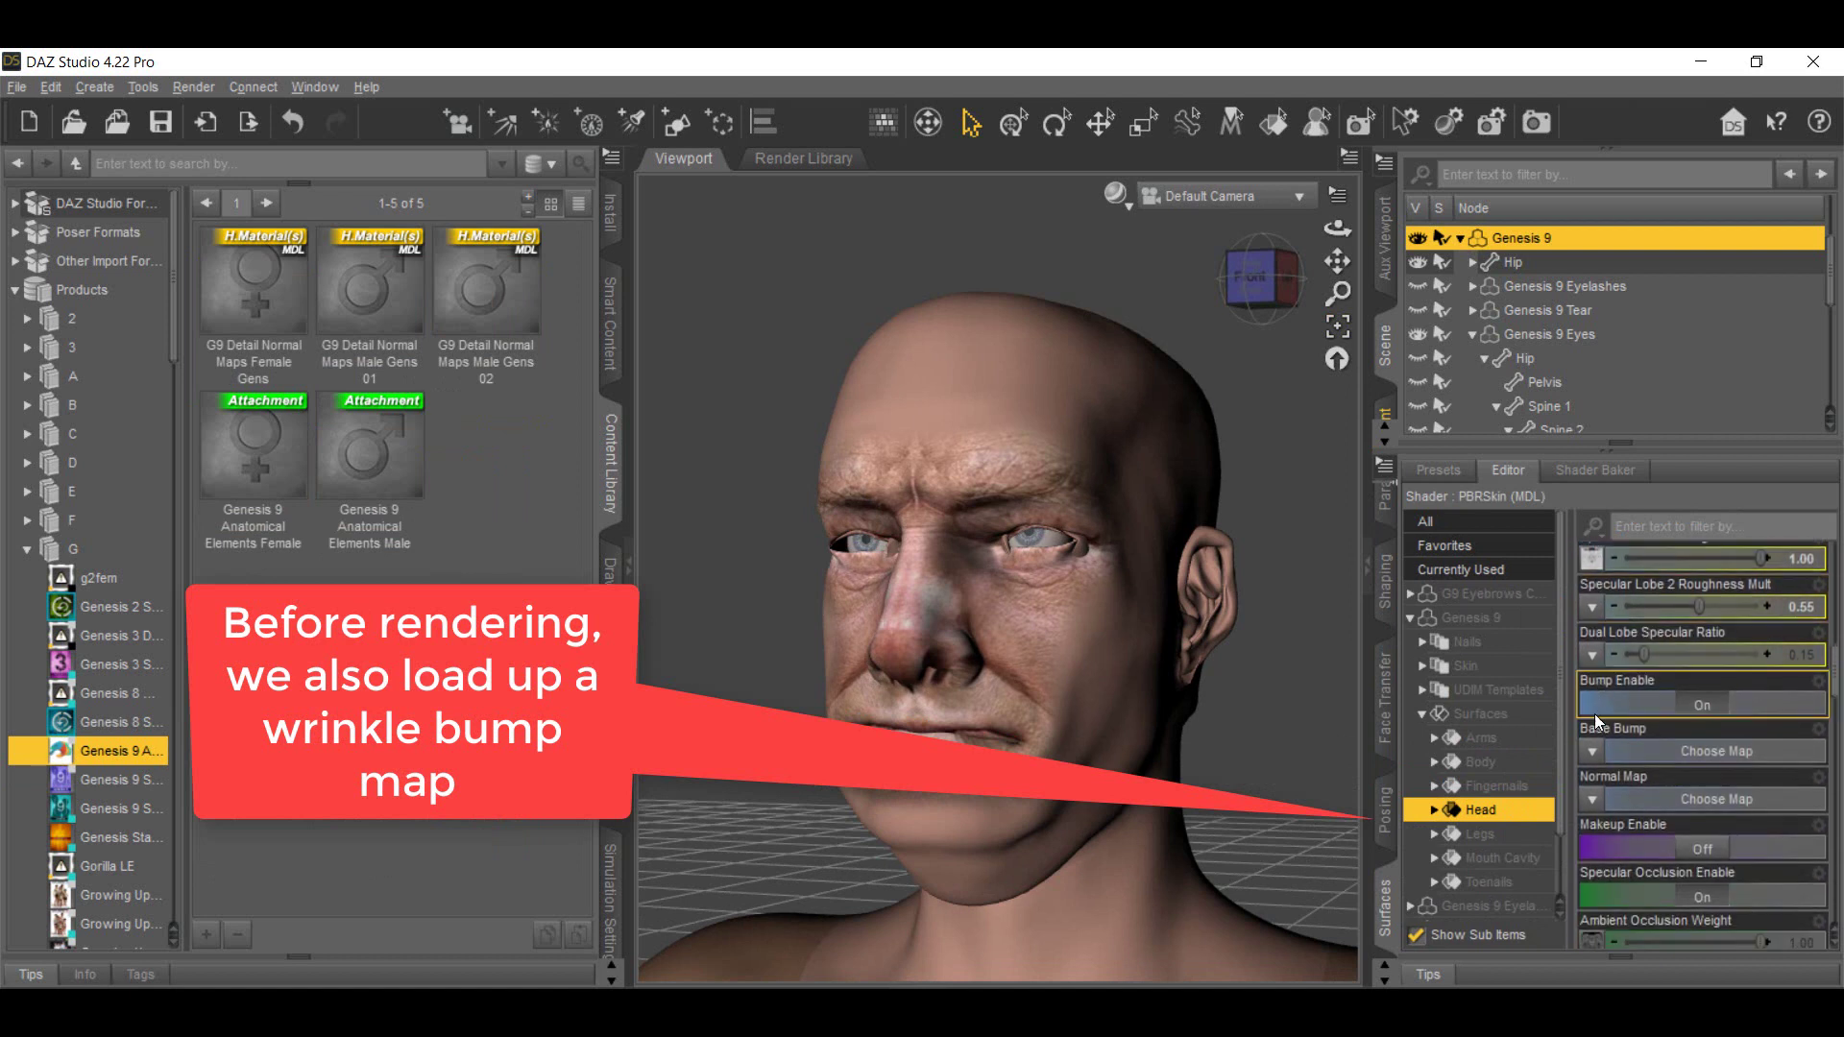
pyautogui.scroll(-3, 1595, 713)
pyautogui.scroll(3, 1593, 709)
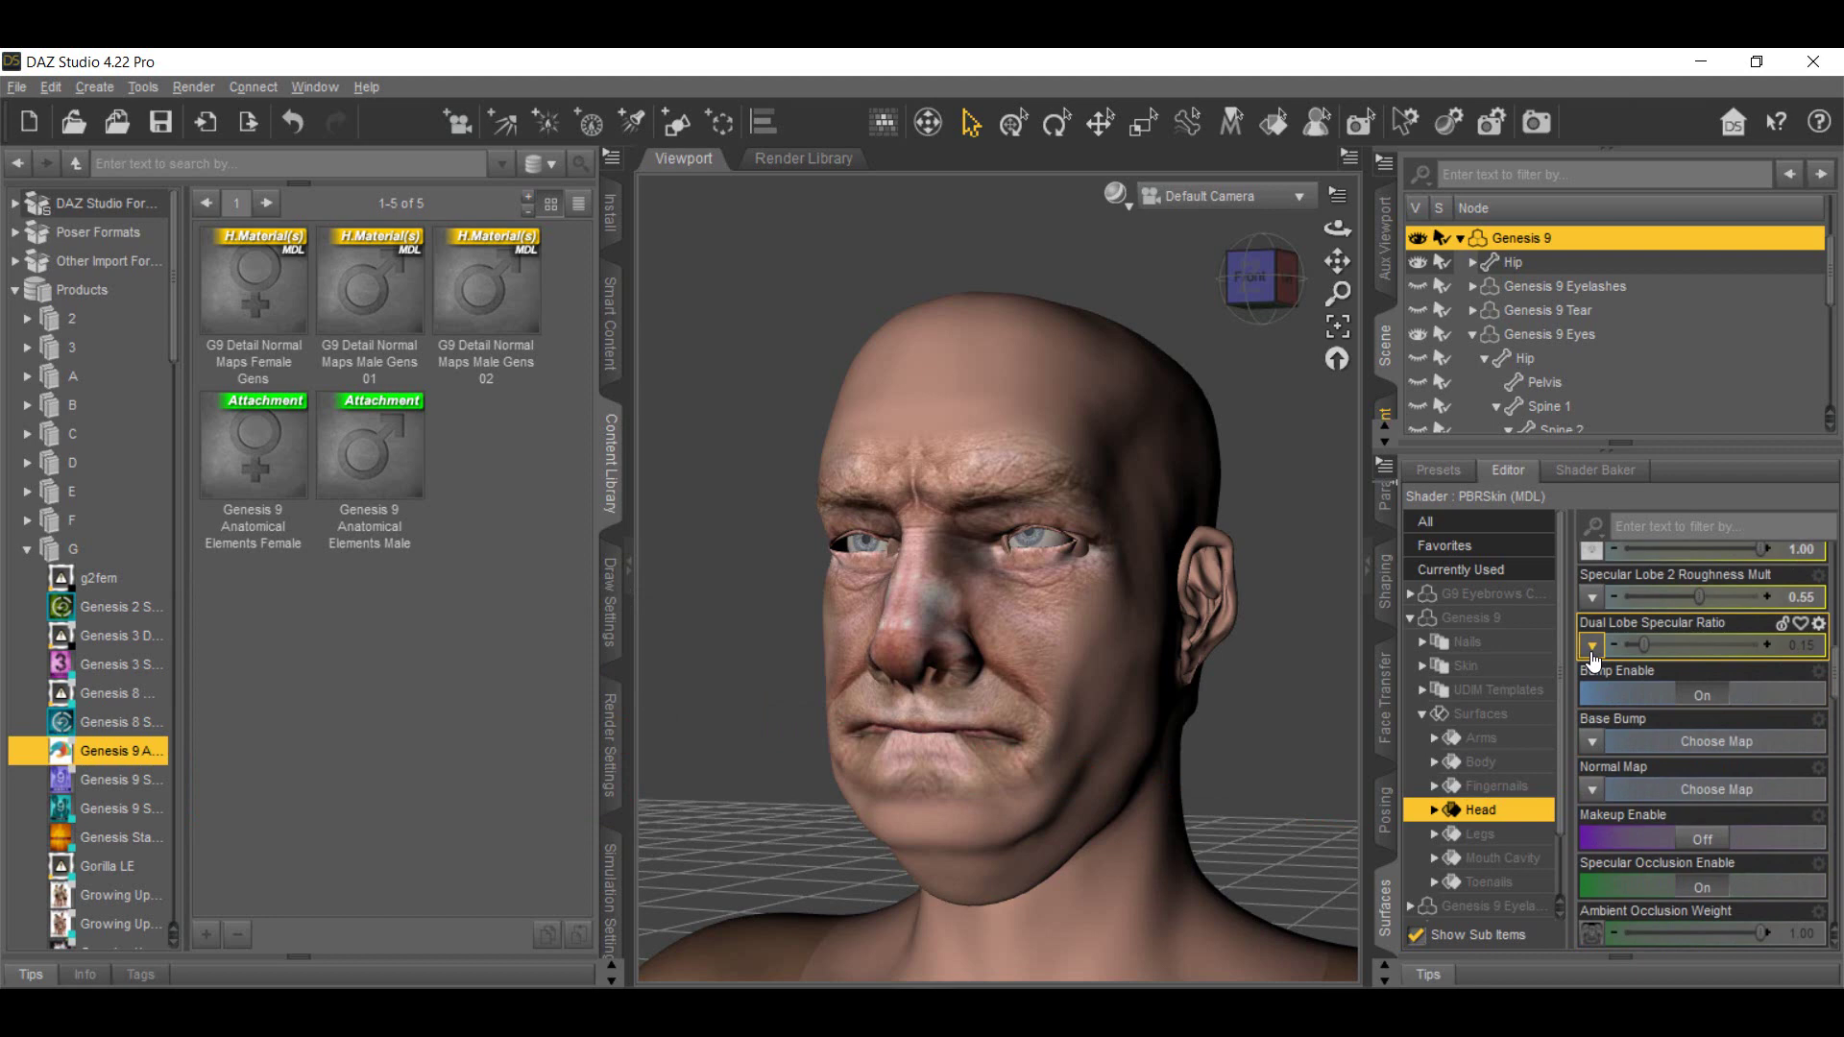
pyautogui.click(1591, 745)
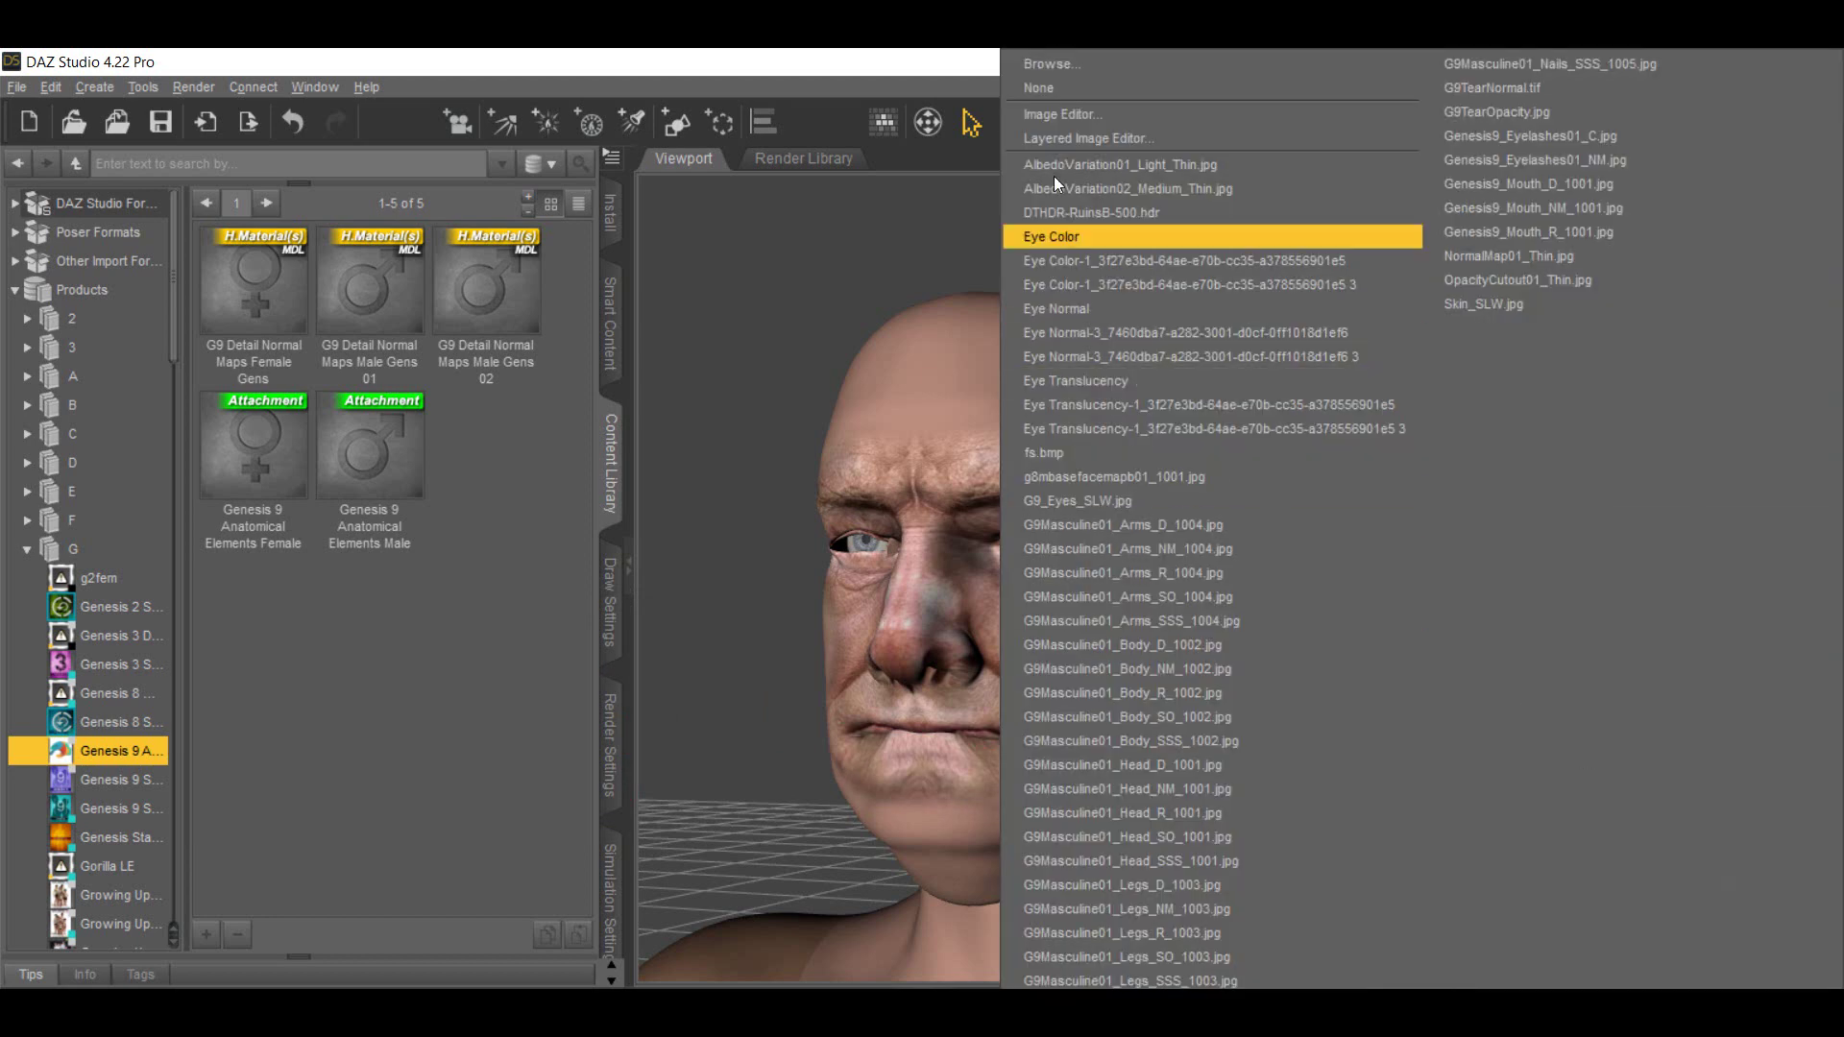
pyautogui.click(1024, 67)
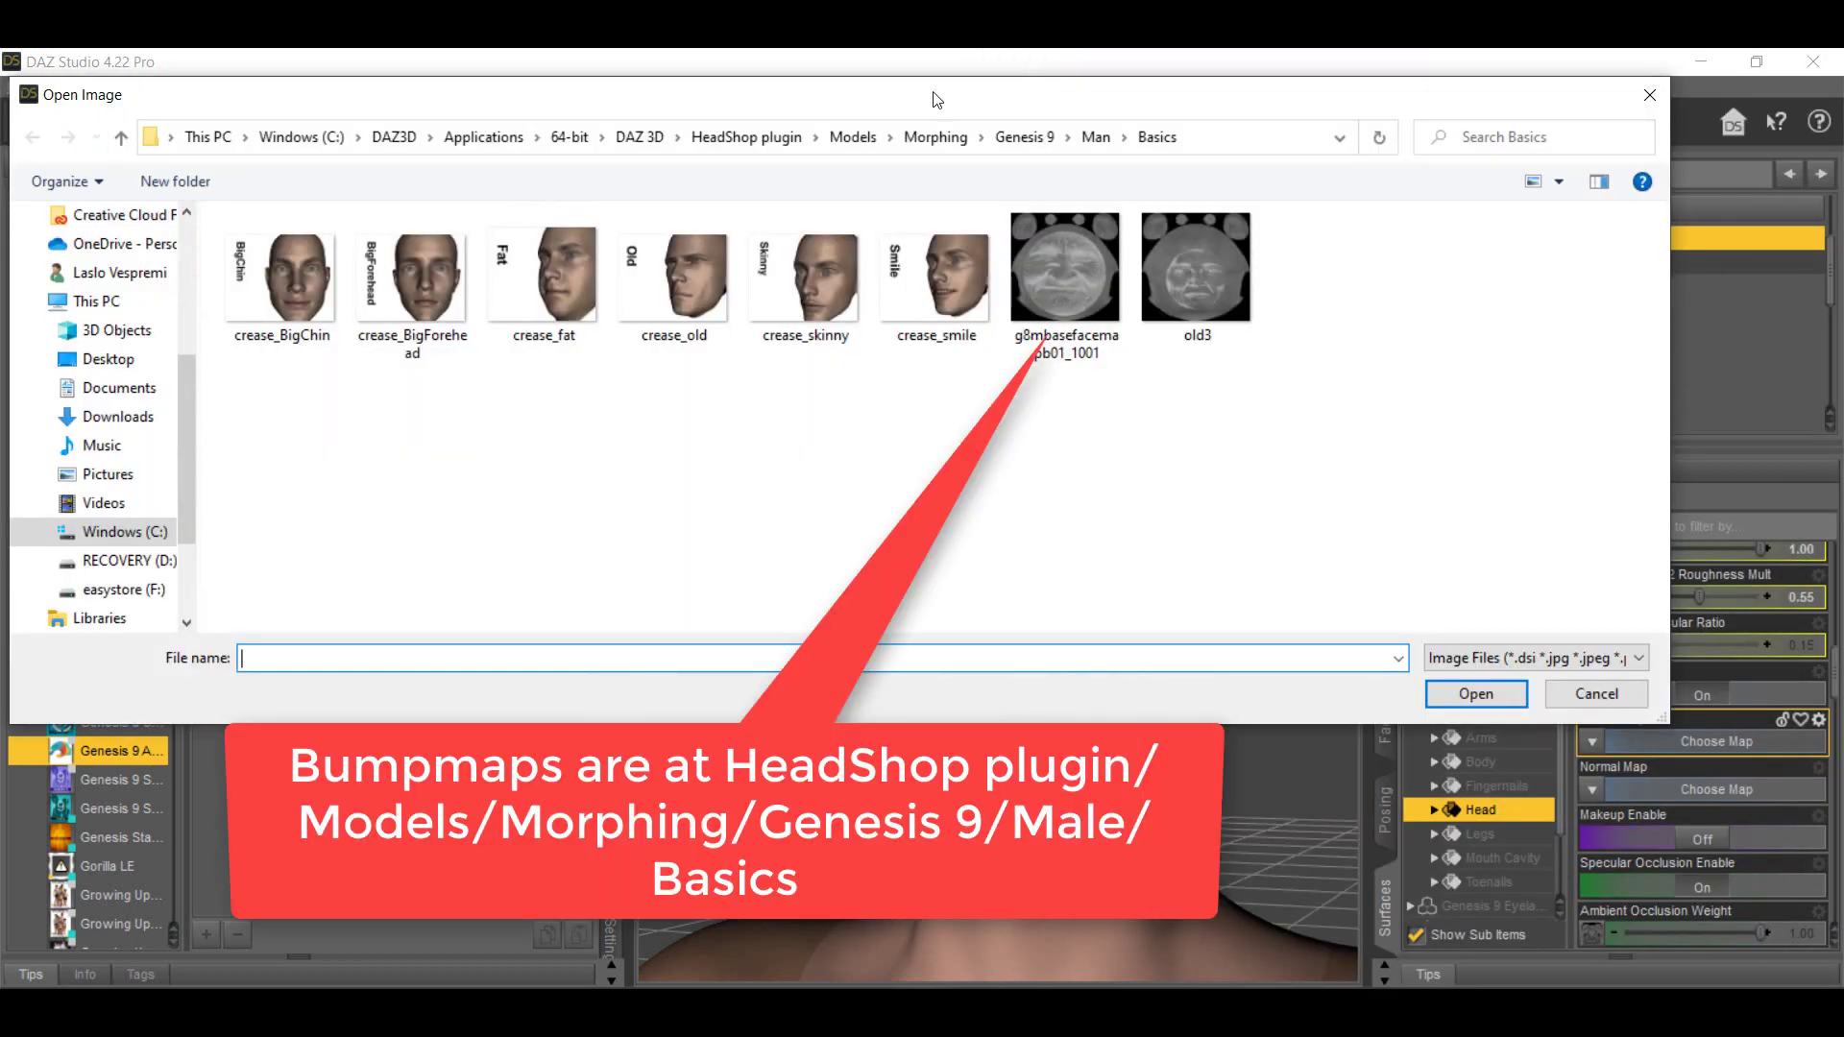
pyautogui.doubleClick(1190, 292)
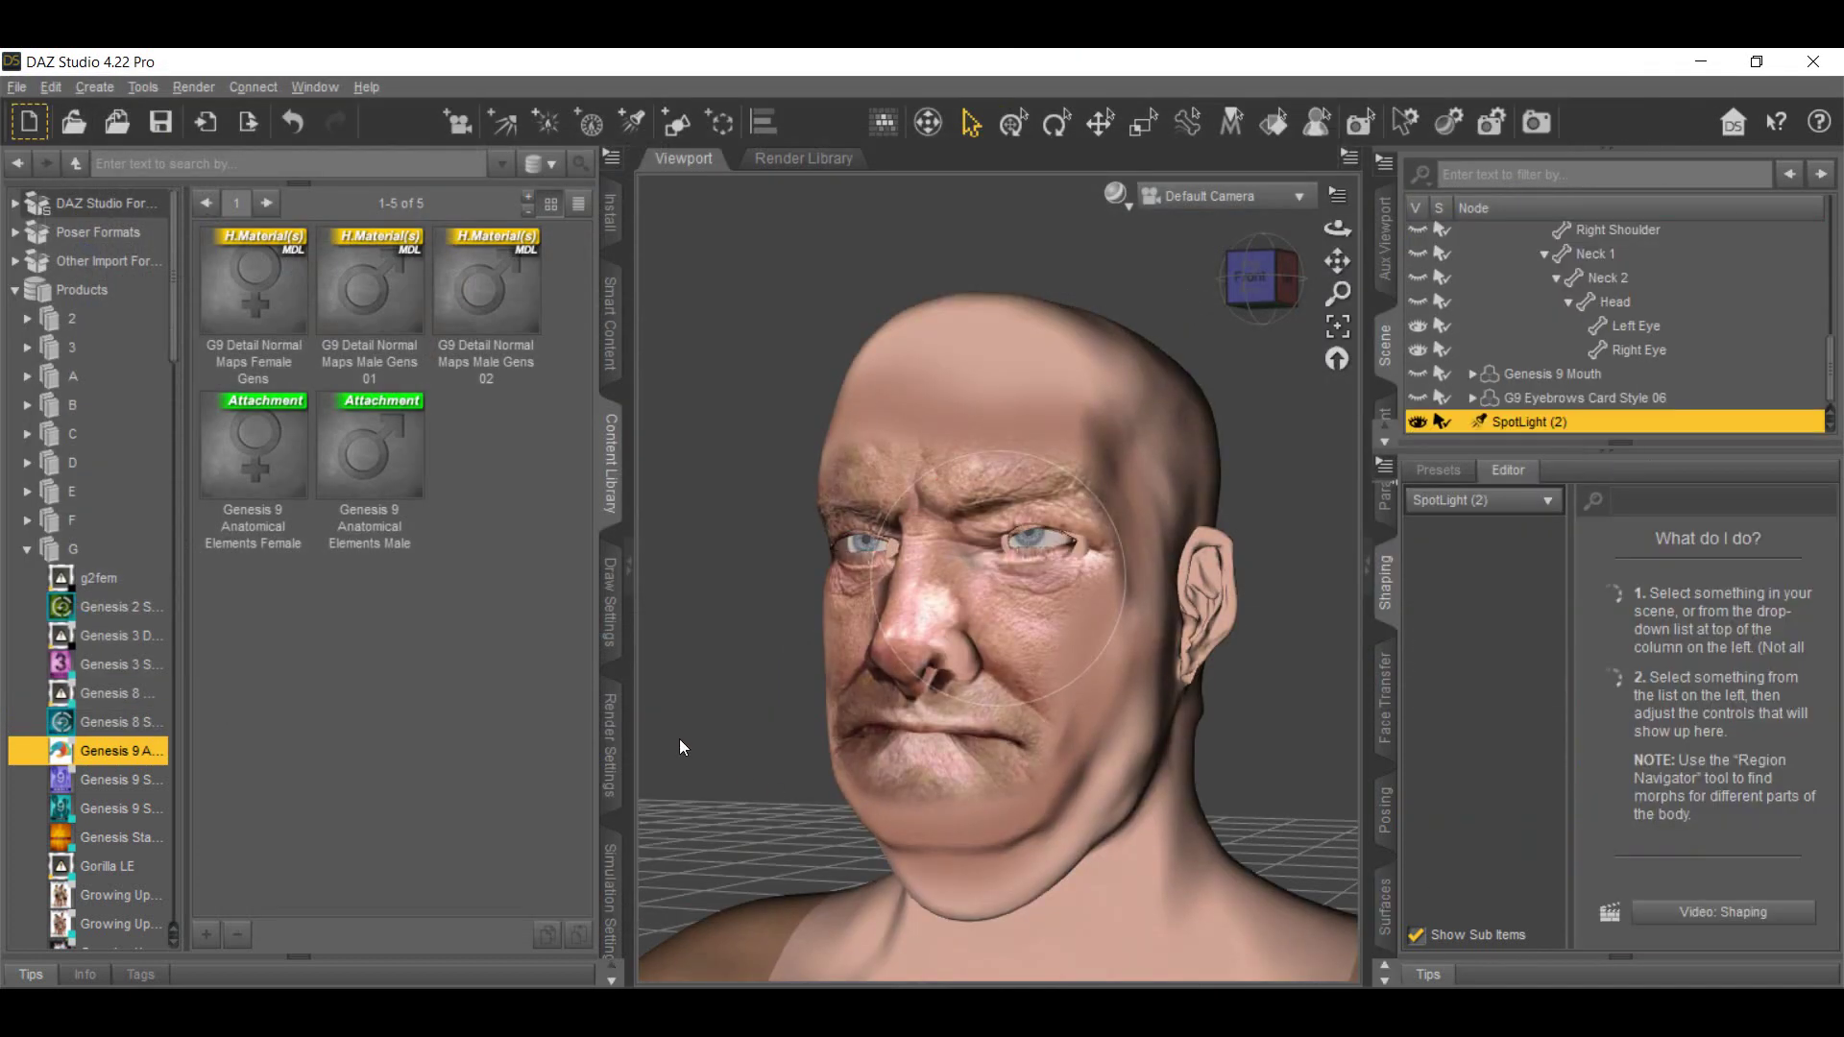
# Start rendering the spotlit elderly head from the current camera view
pyautogui.click(1537, 123)
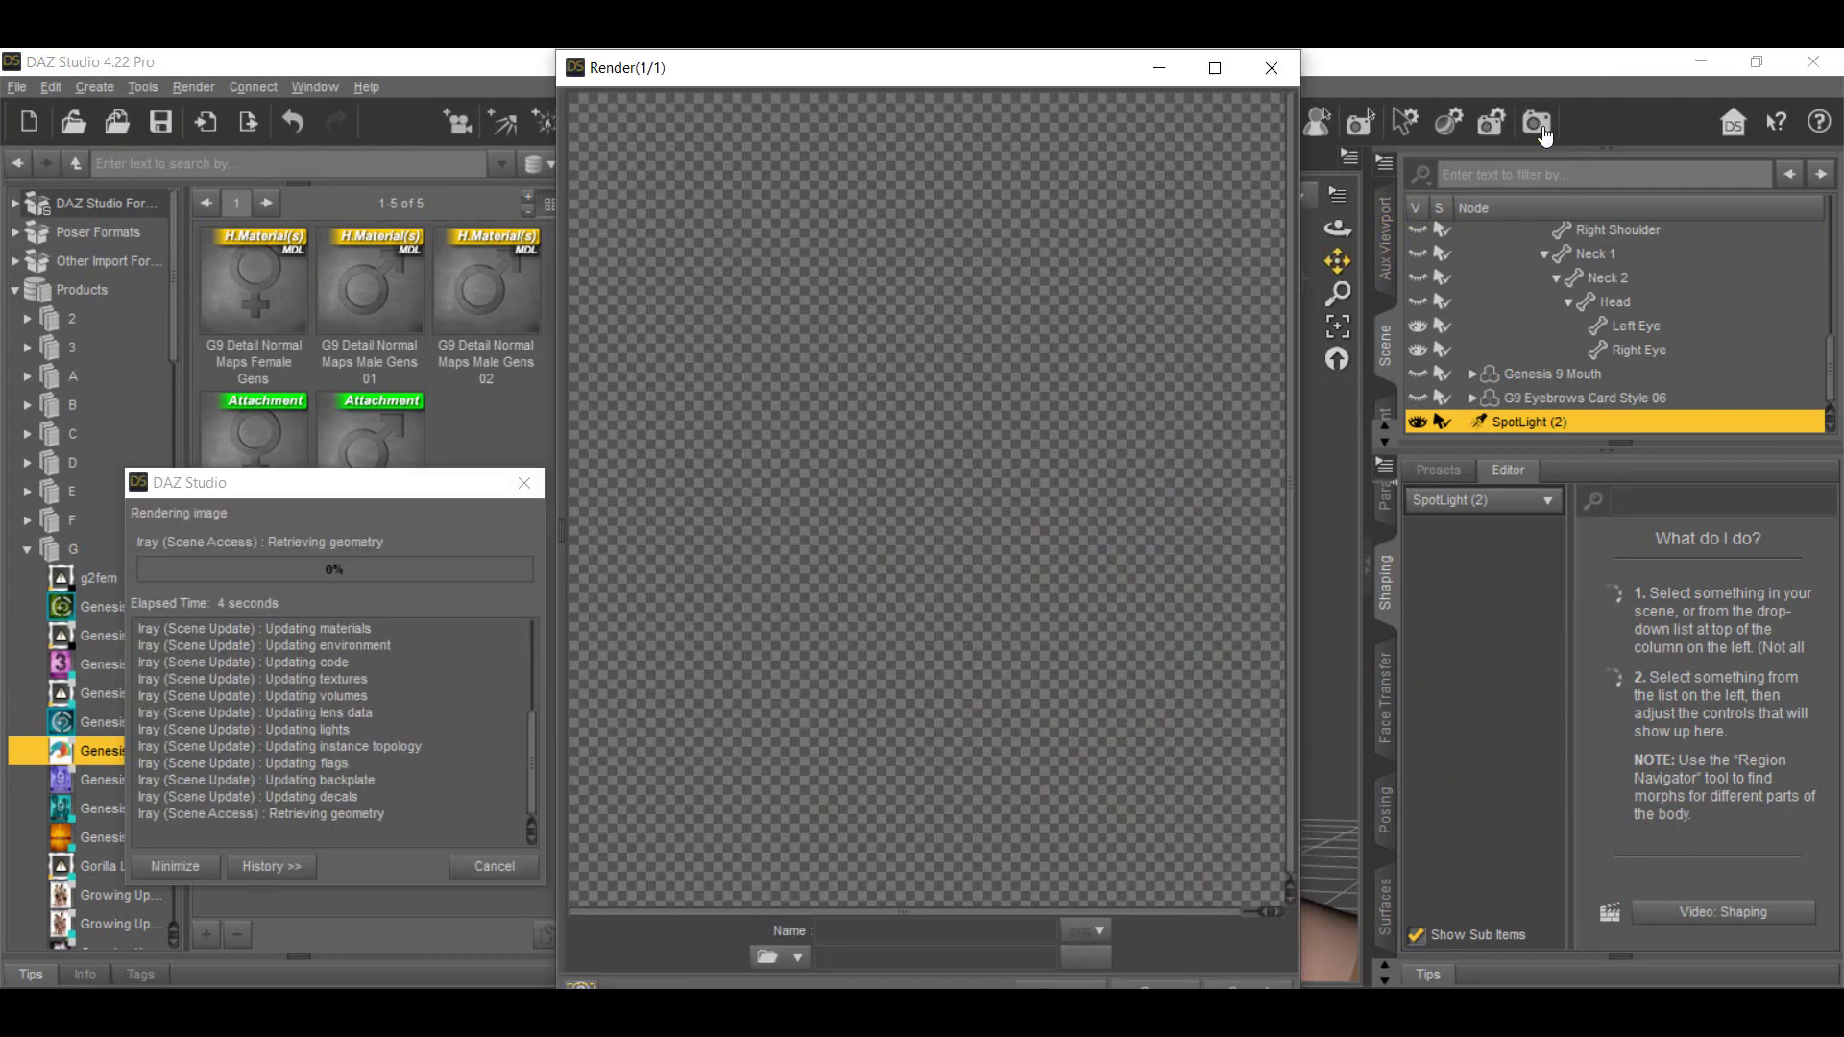